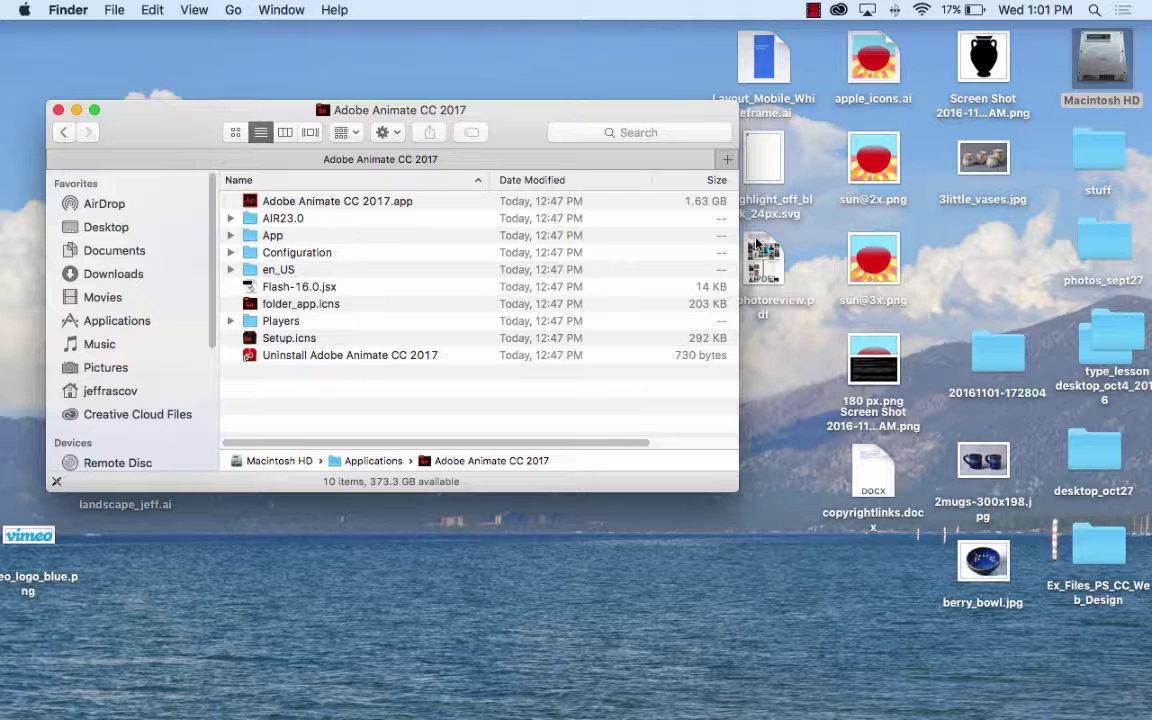
Launch Adobe Animate CC 2017.app from the Adobe Animate CC 2017 folder in Finder
double_click(319, 202)
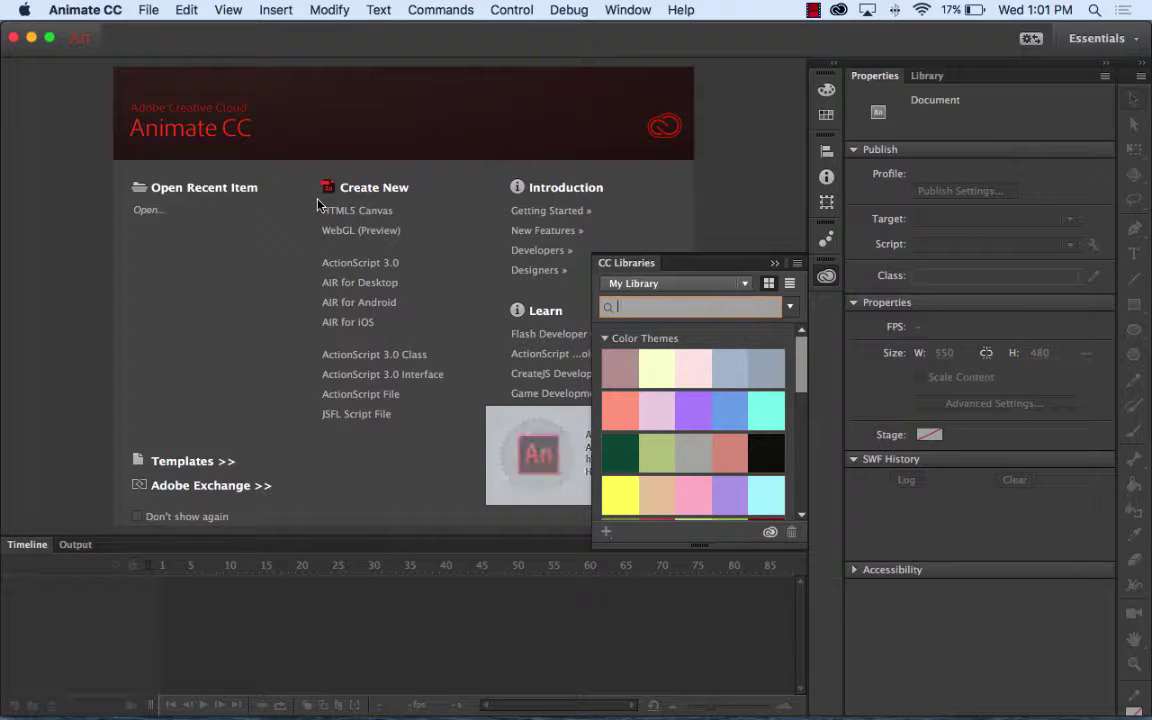
Create a new ActionScript 3.0 document at 550 × 400 px and 24 fps
left_click(148, 10)
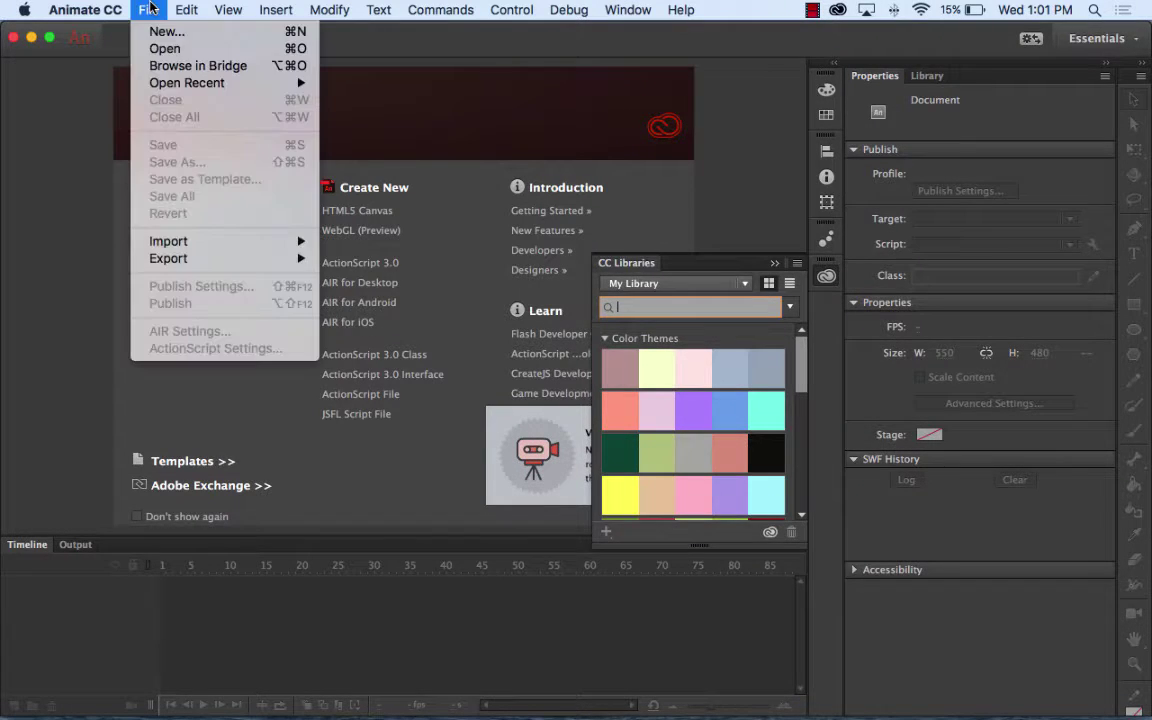
left_click(150, 31)
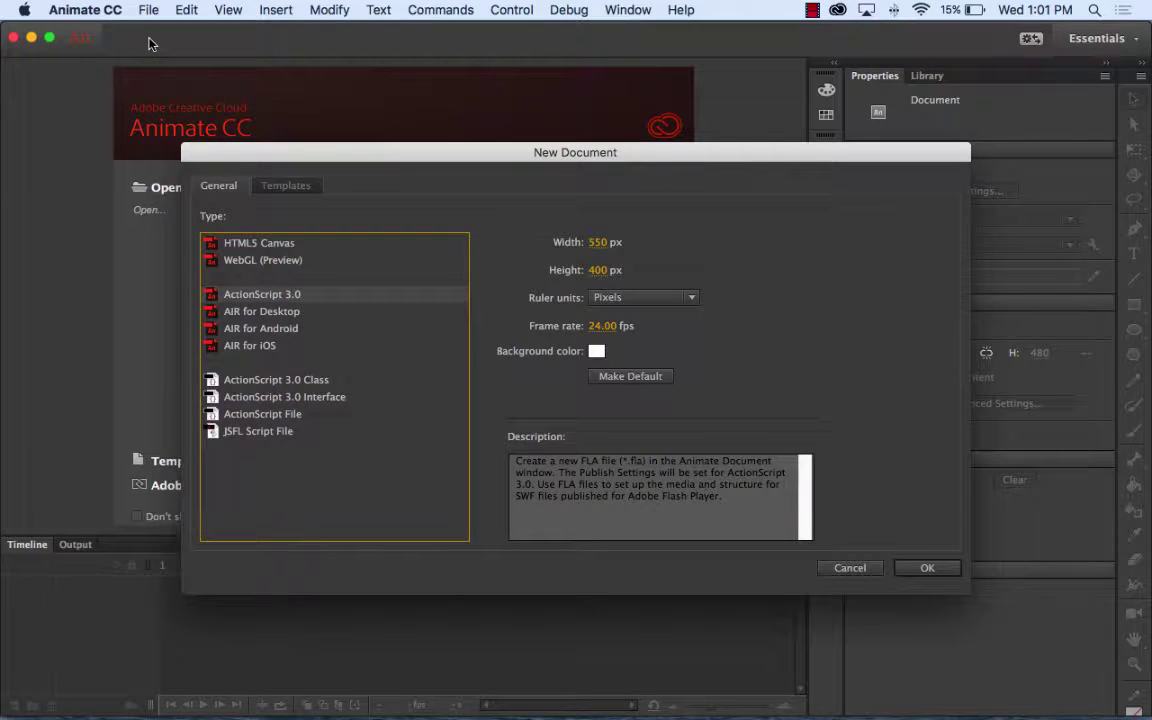
left_click_drag(490, 152, 383, 85)
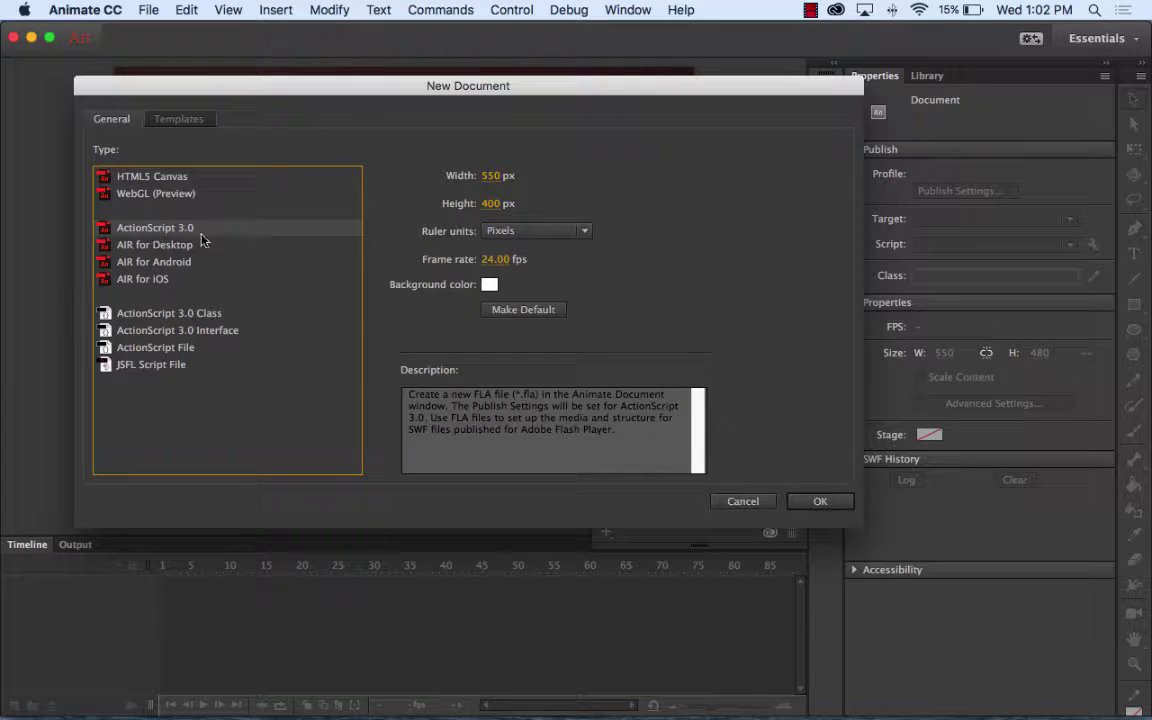
left_click(843, 502)
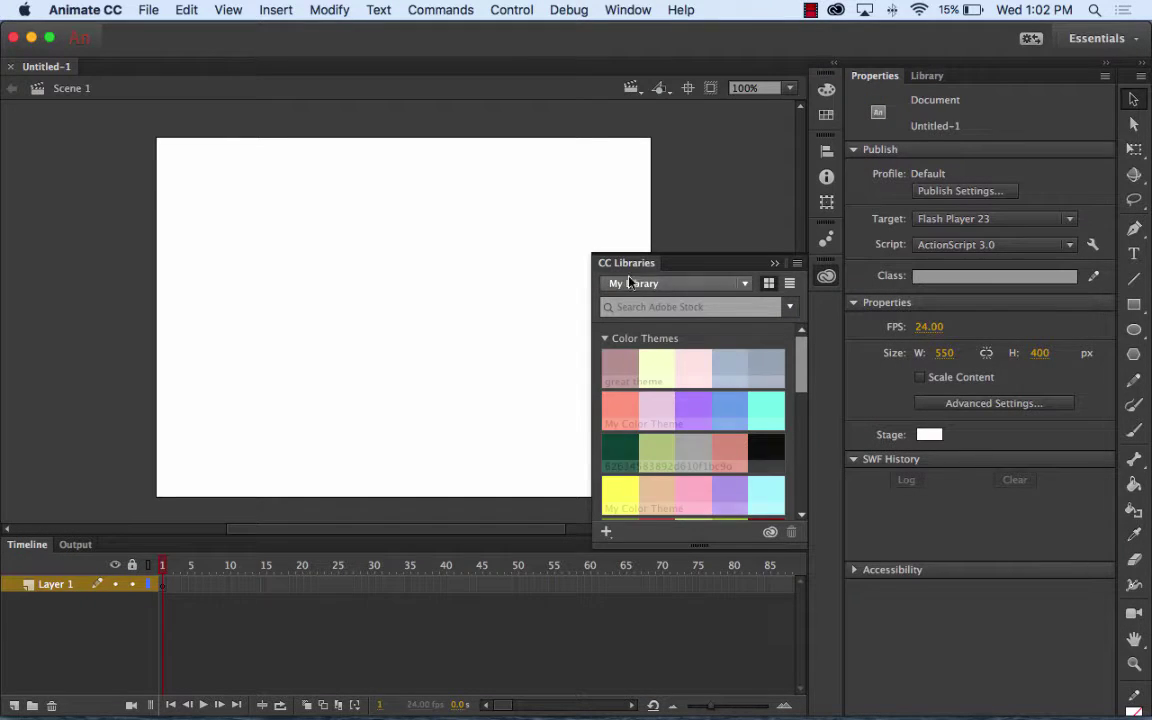
Close the floating CC Libraries panel to reveal the blank white stage
left_click(777, 264)
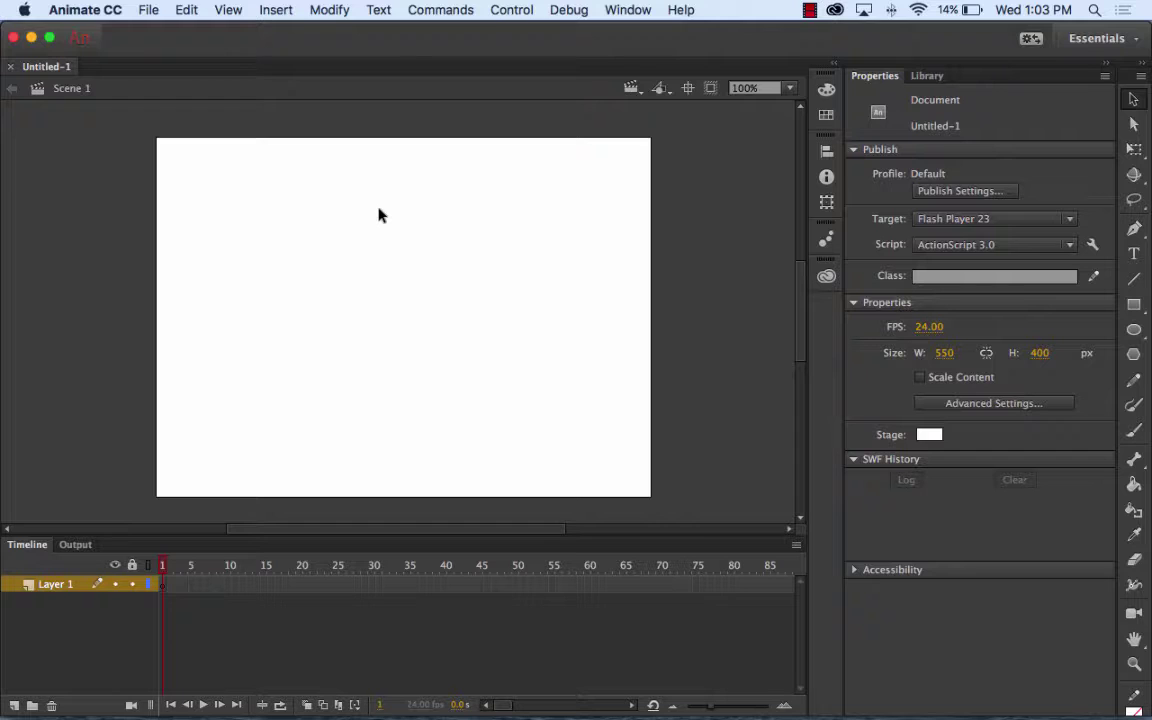
Insert a new Movie Clip symbol named 'bird' and enter its editing mode
left_click(276, 9)
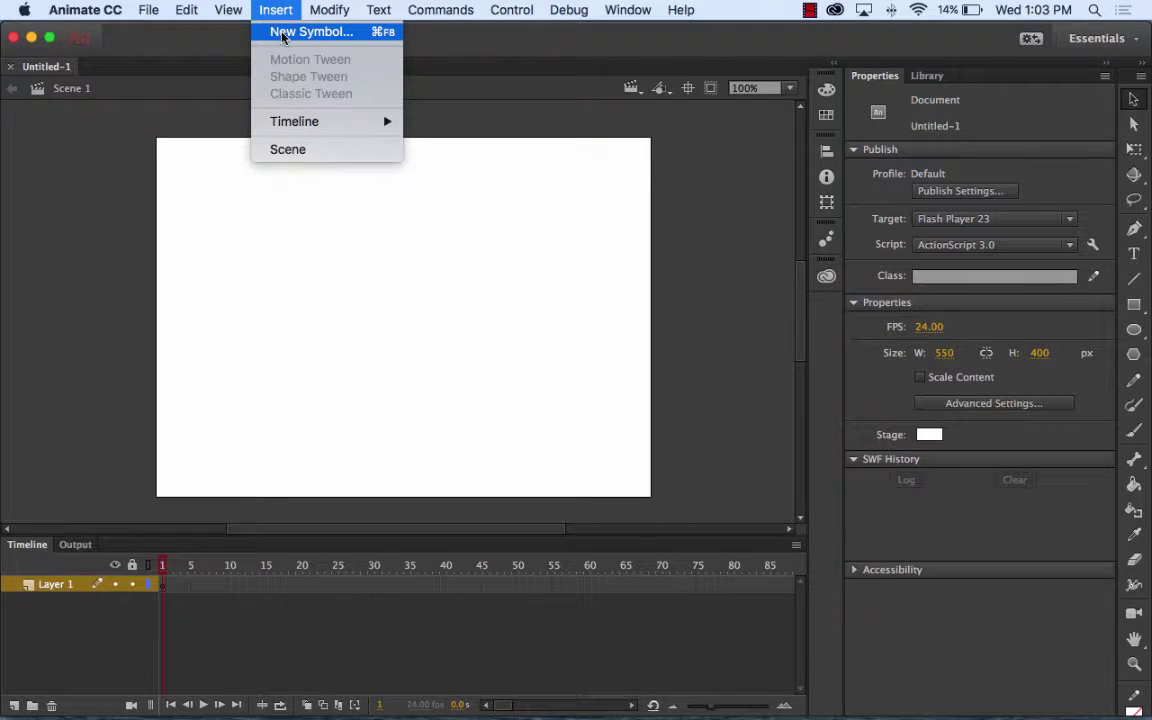
left_click(283, 33)
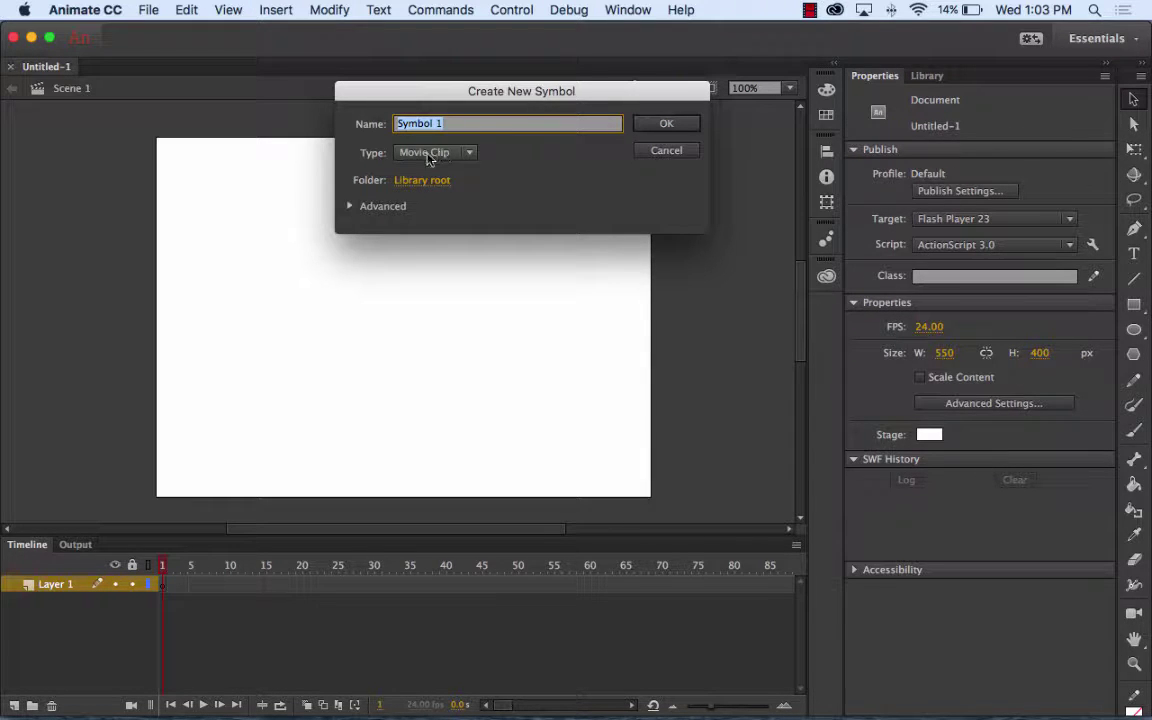
type("bird")
left_click(686, 124)
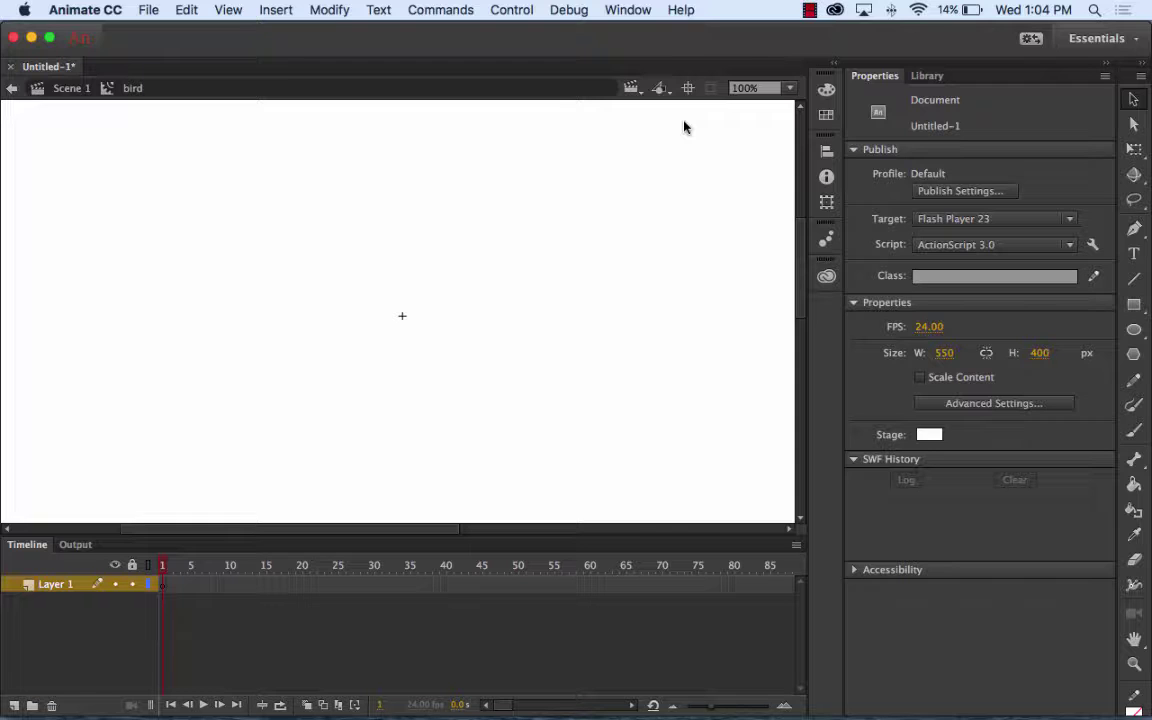
Import to Stage the file bird_with_wing.ai from the Desktop
left_click(144, 8)
mouse_move(225, 241)
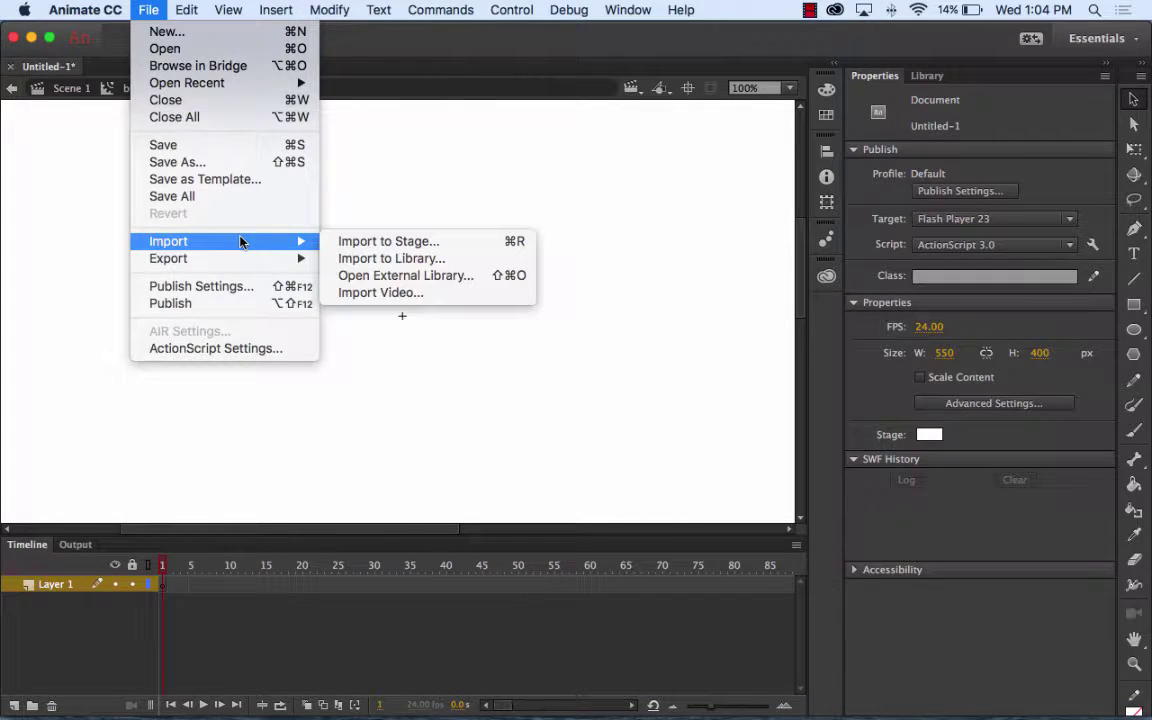
left_click(433, 241)
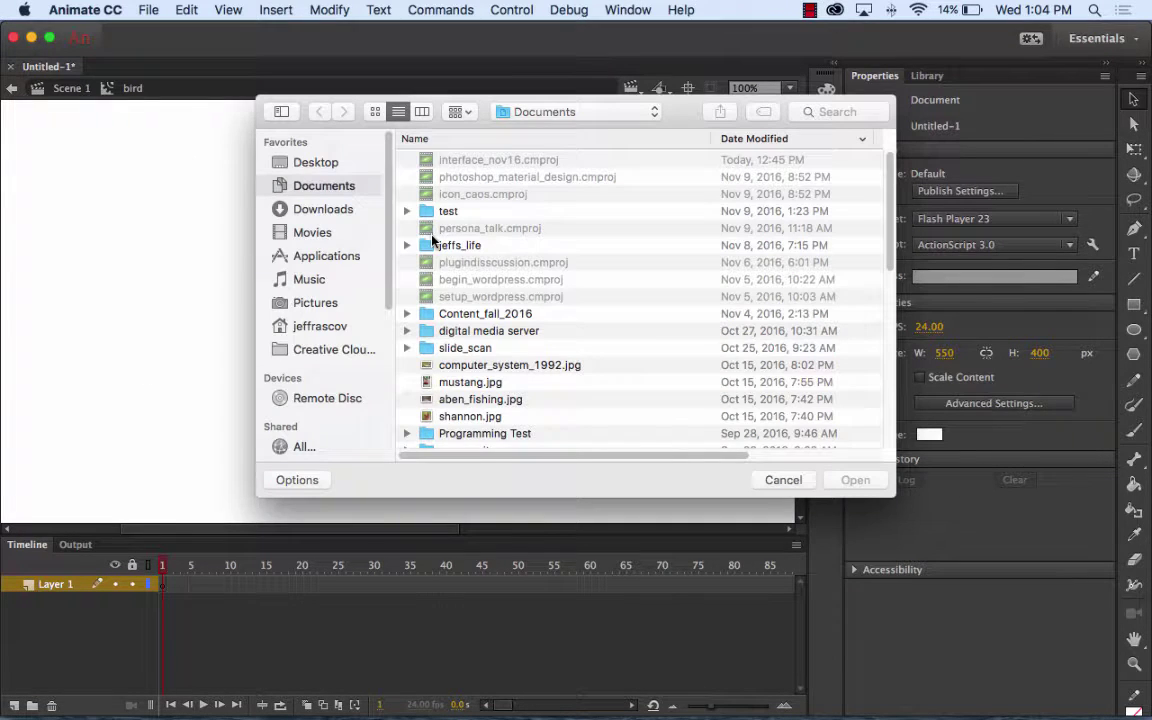
scroll(440, 248, "down", 10)
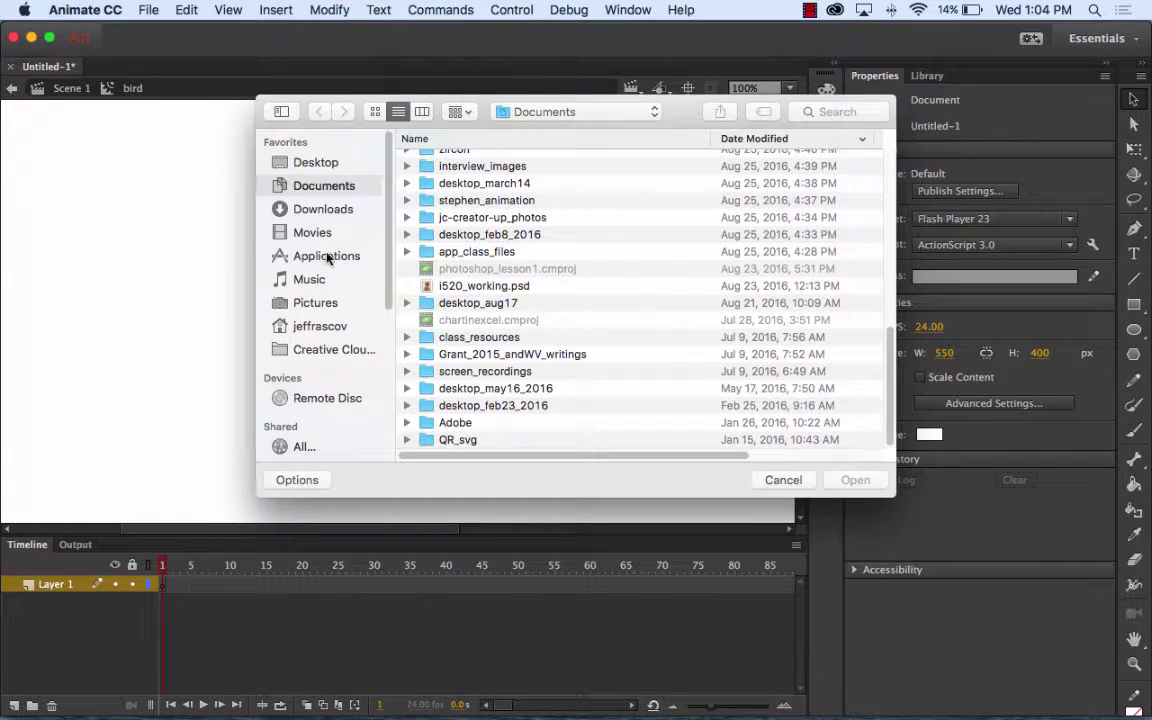
left_click(322, 163)
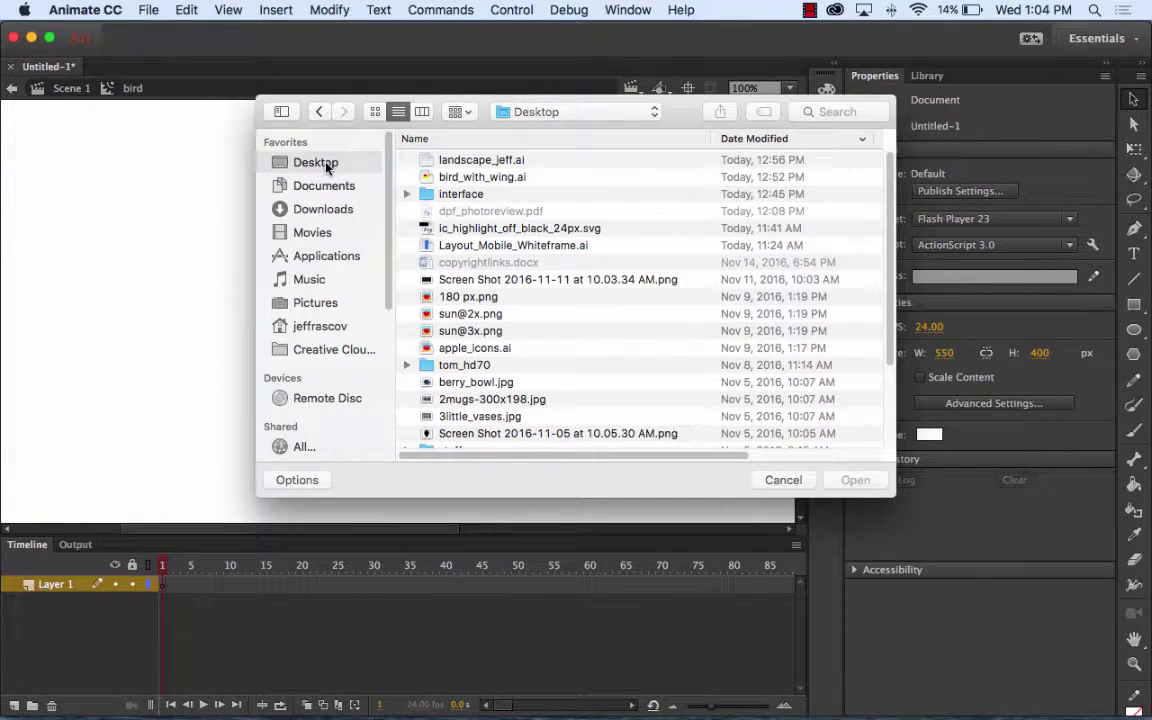
left_click(475, 180)
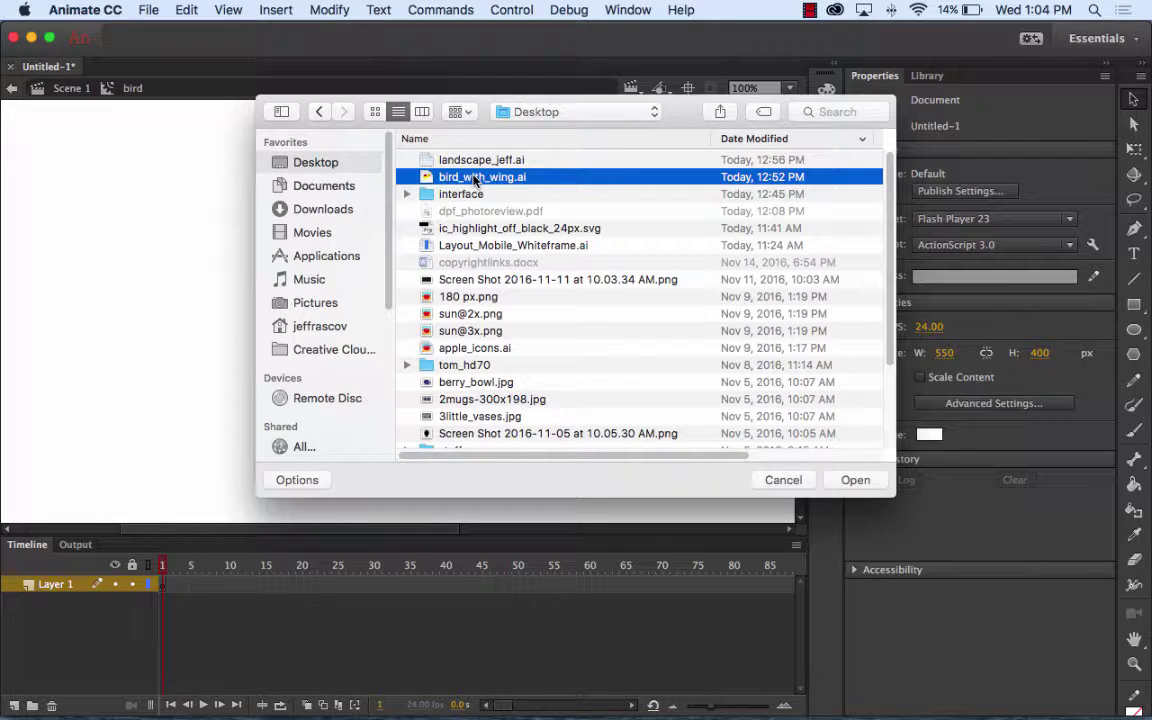
left_click(858, 482)
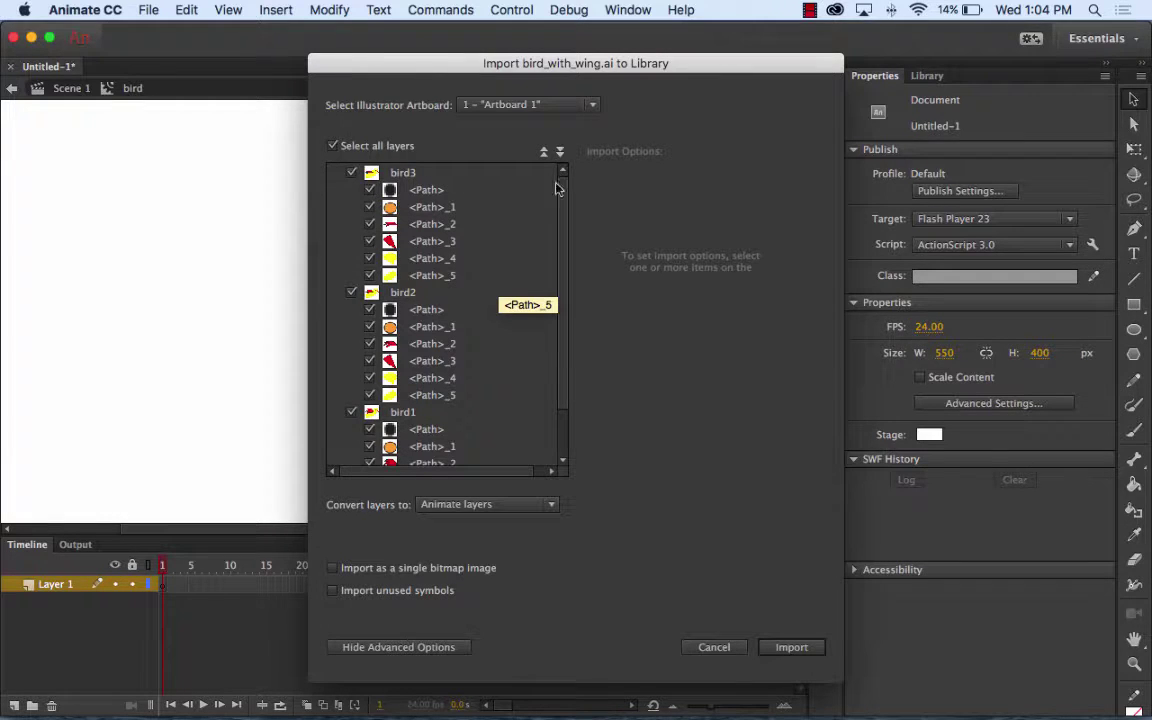
Select all three bird layers, collapse their groups, and convert layers to Keyframes
left_click(334, 146)
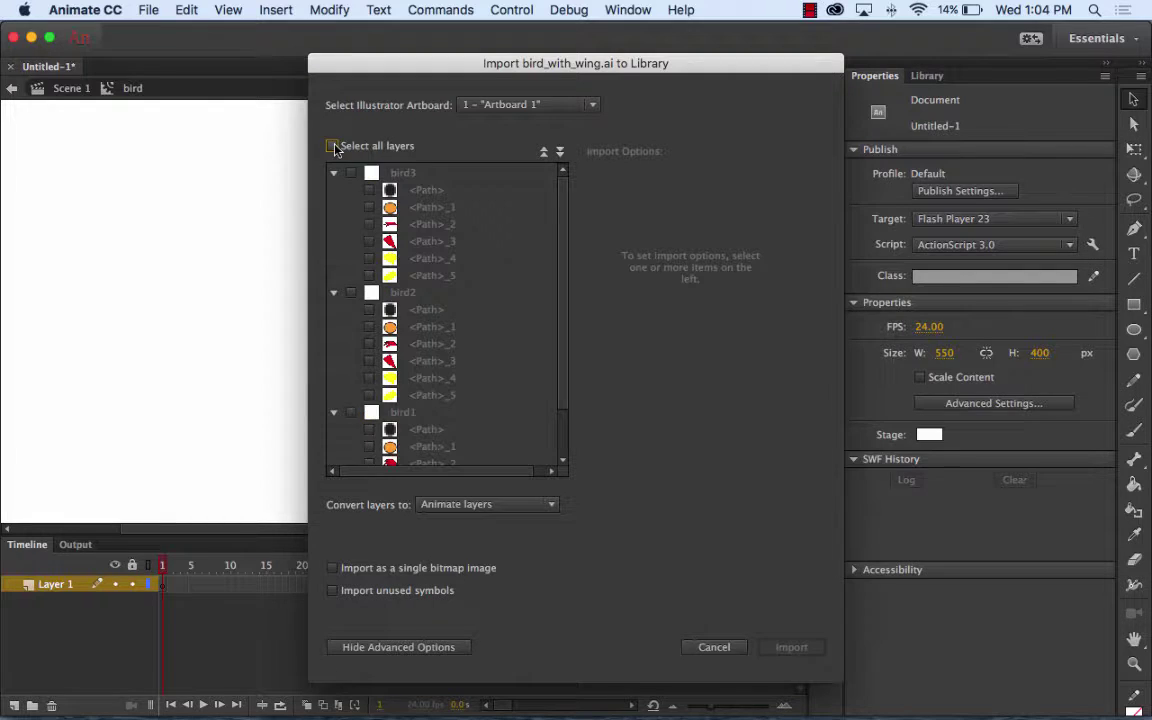
left_click(334, 146)
left_click(334, 173)
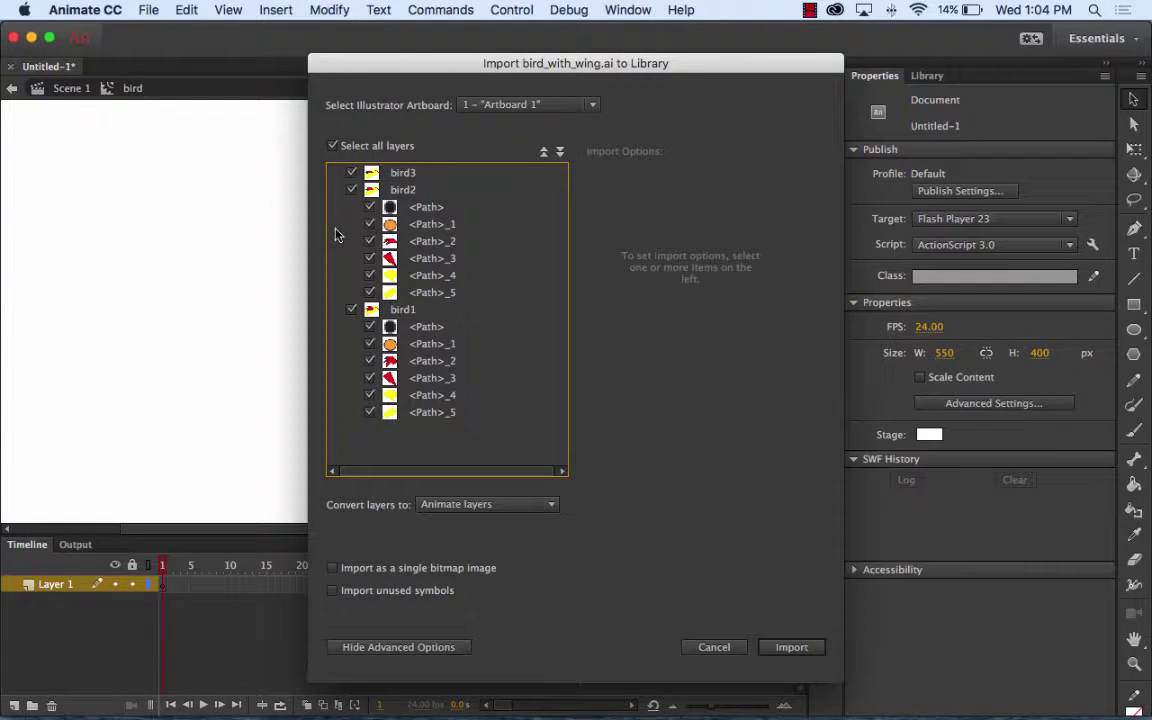
left_click(336, 309)
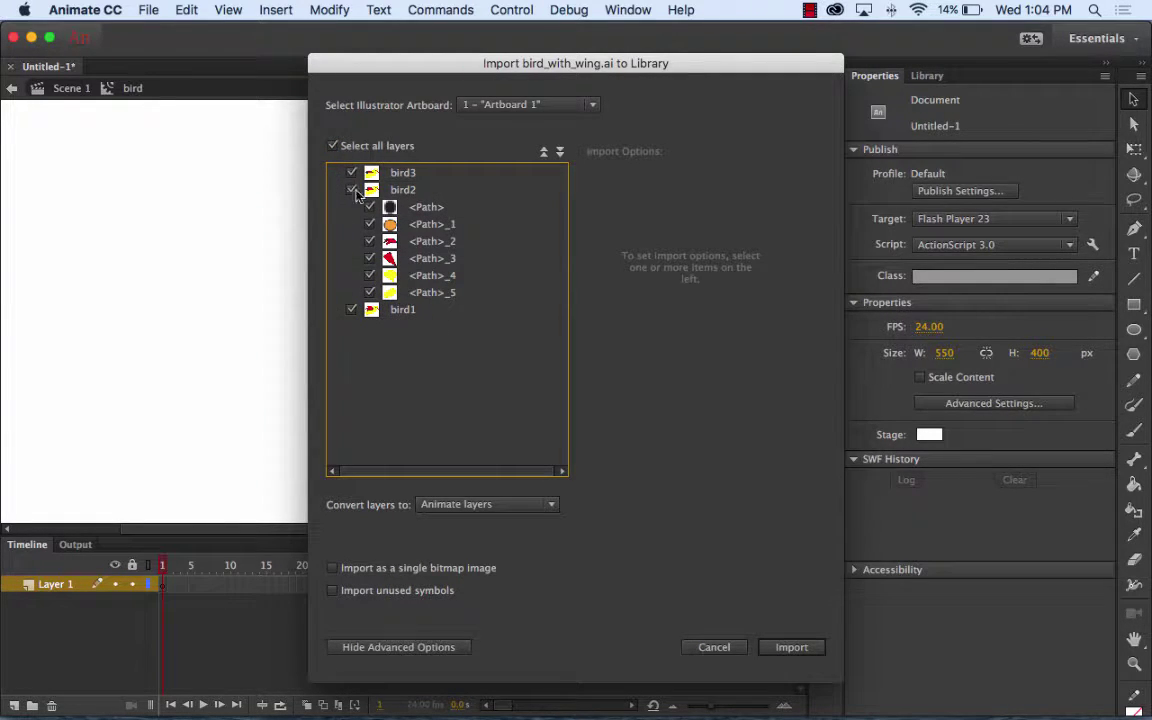
left_click(337, 190)
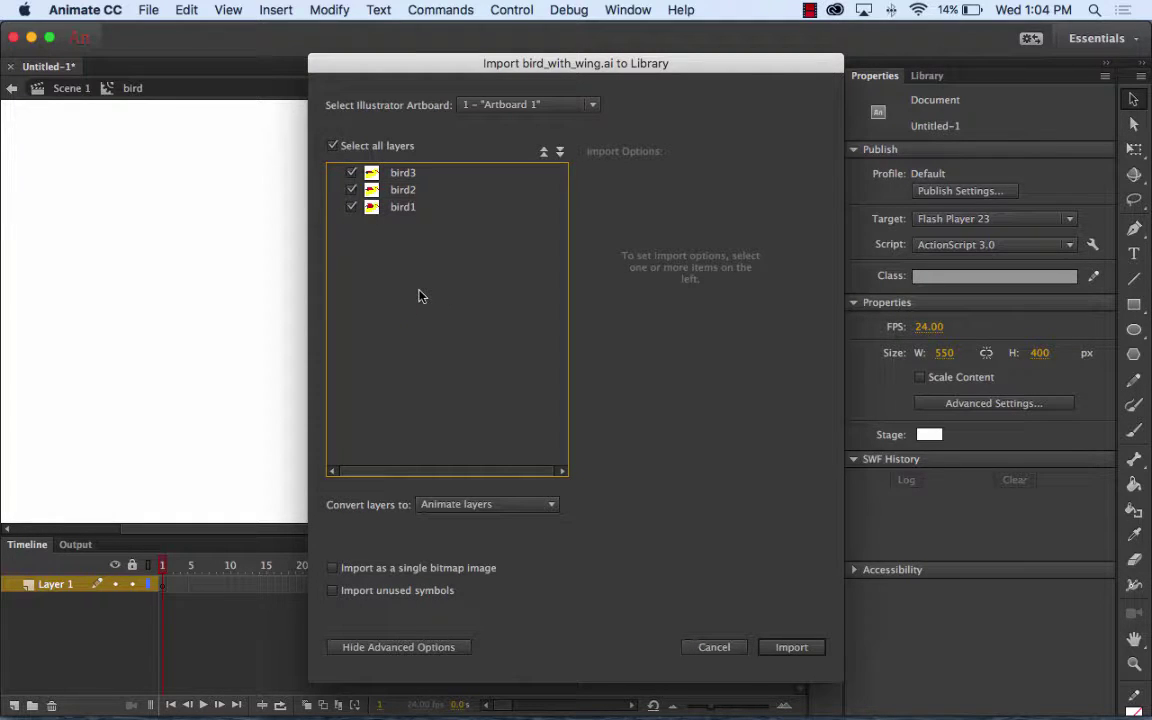
left_click(455, 505)
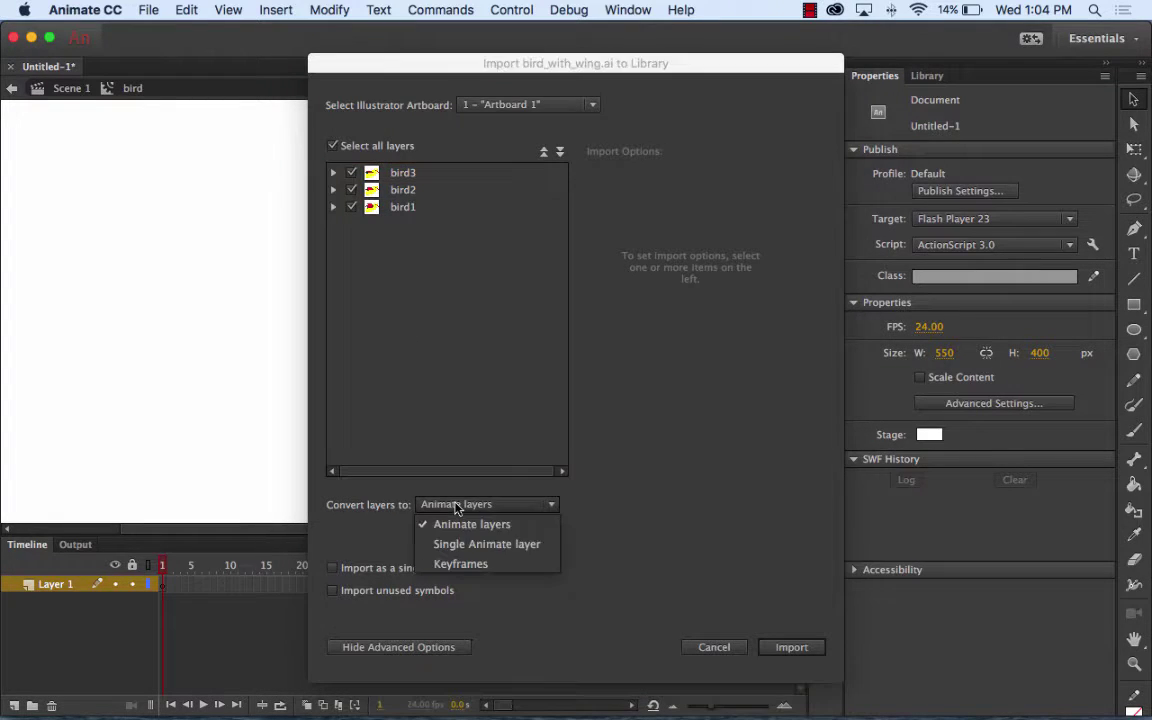
left_click(461, 565)
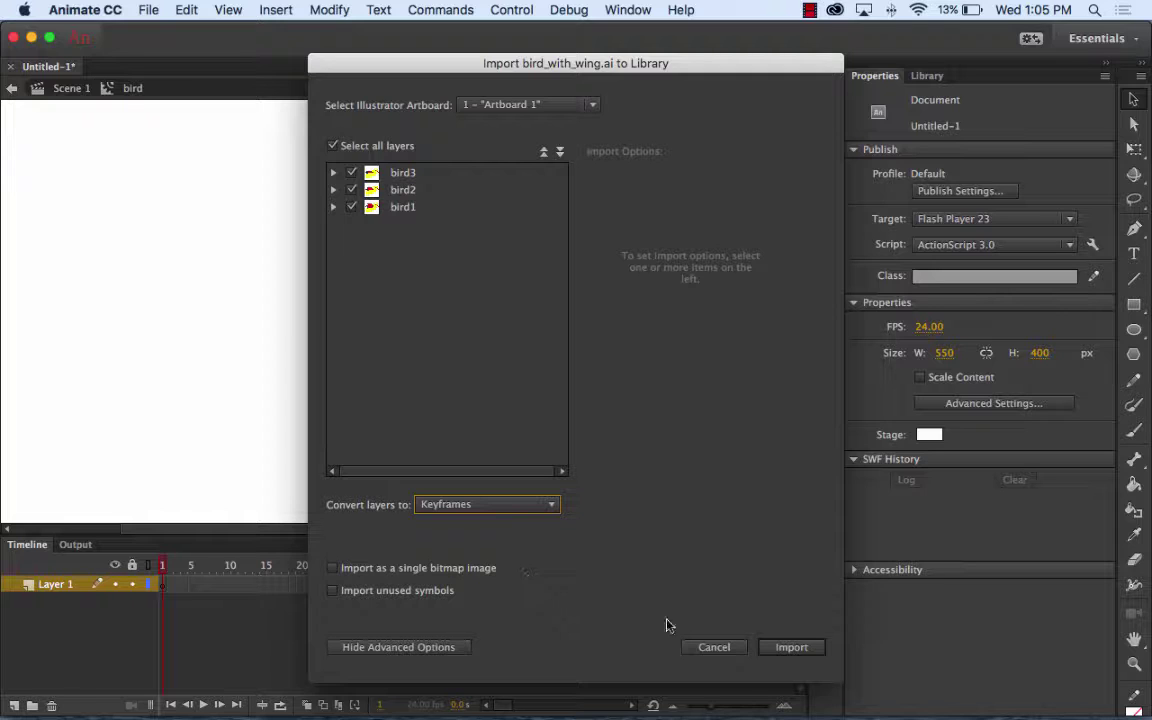
Import the bird artwork as keyframes and scrub frames 1–3 to preview the wing poses
left_click(805, 647)
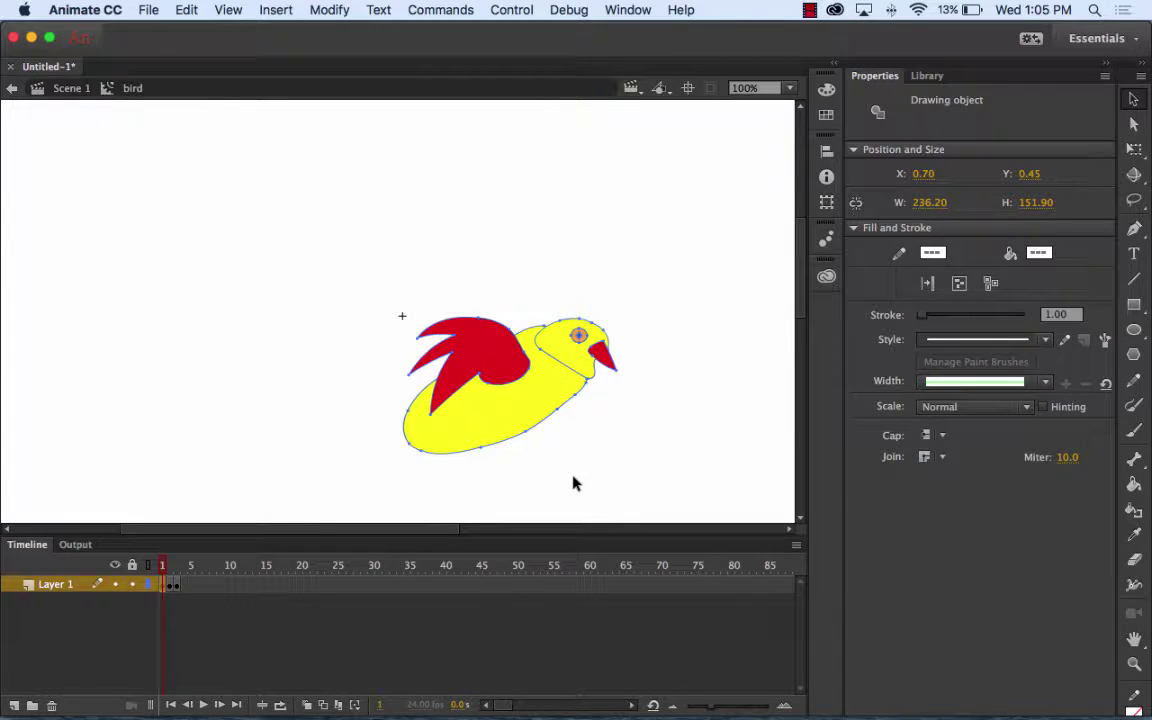
mouse_move(165, 565)
left_mouse_down()
mouse_move(226, 566)
mouse_move(157, 568)
left_mouse_up()
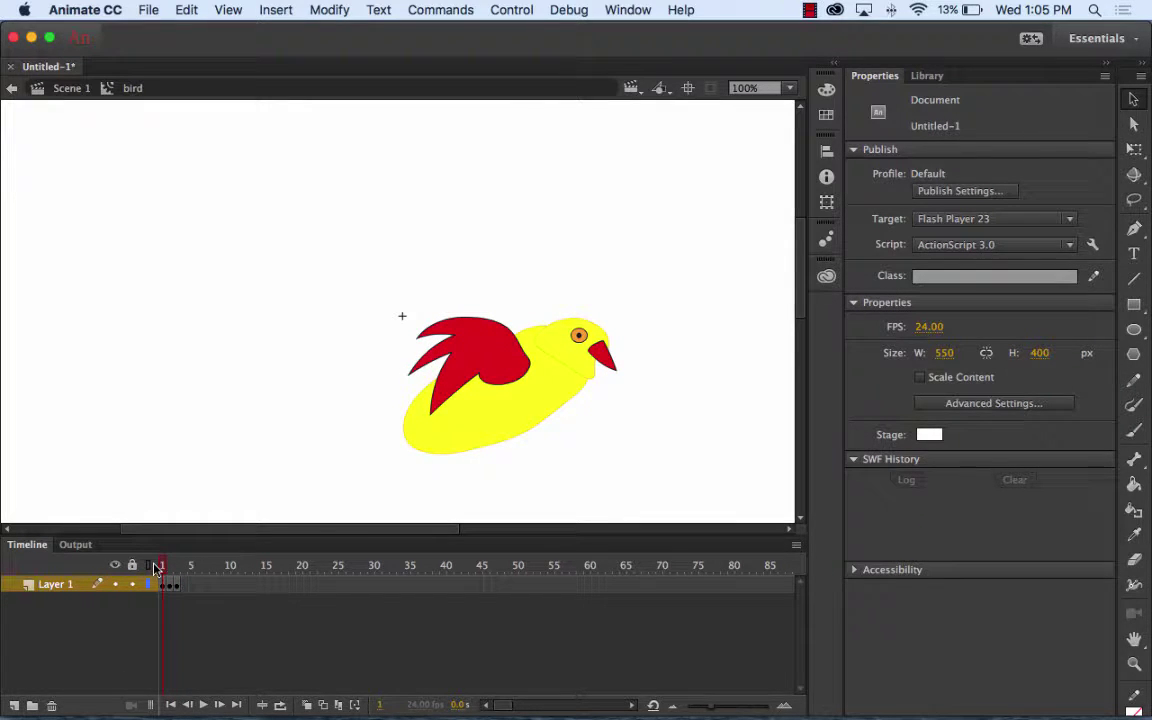
mouse_move(157, 568)
left_mouse_down()
mouse_move(186, 567)
mouse_move(143, 567)
mouse_move(176, 567)
left_mouse_up()
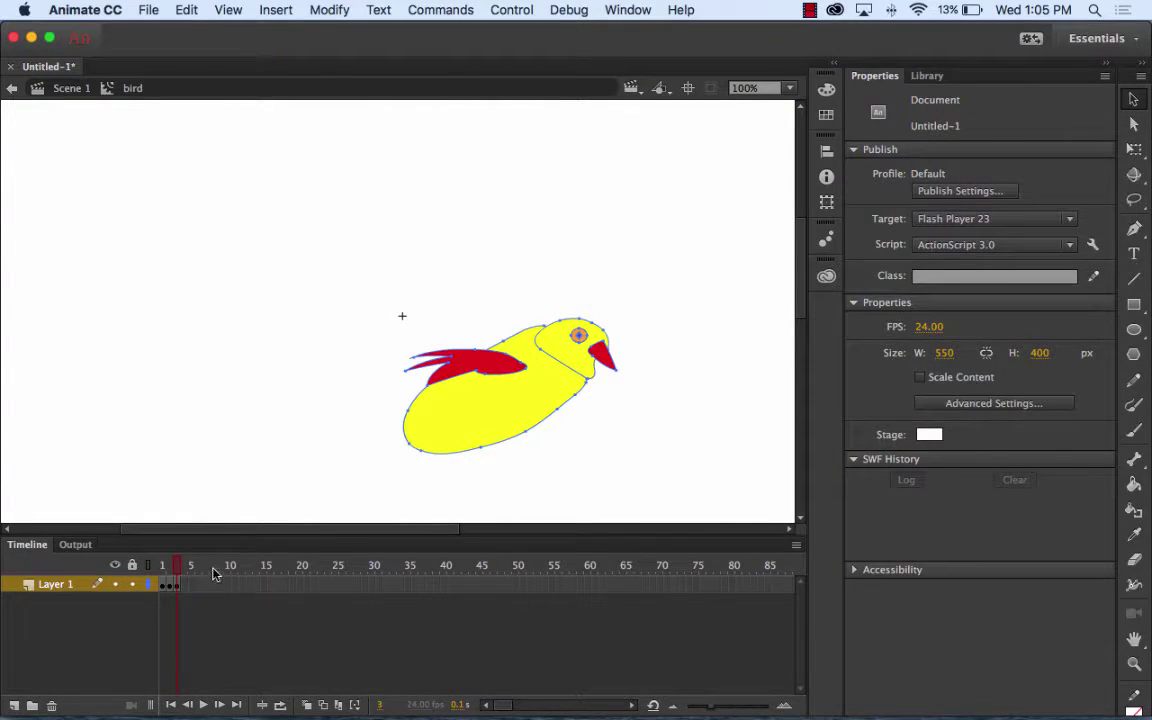
left_click(170, 581)
left_click(176, 581)
left_click(169, 581)
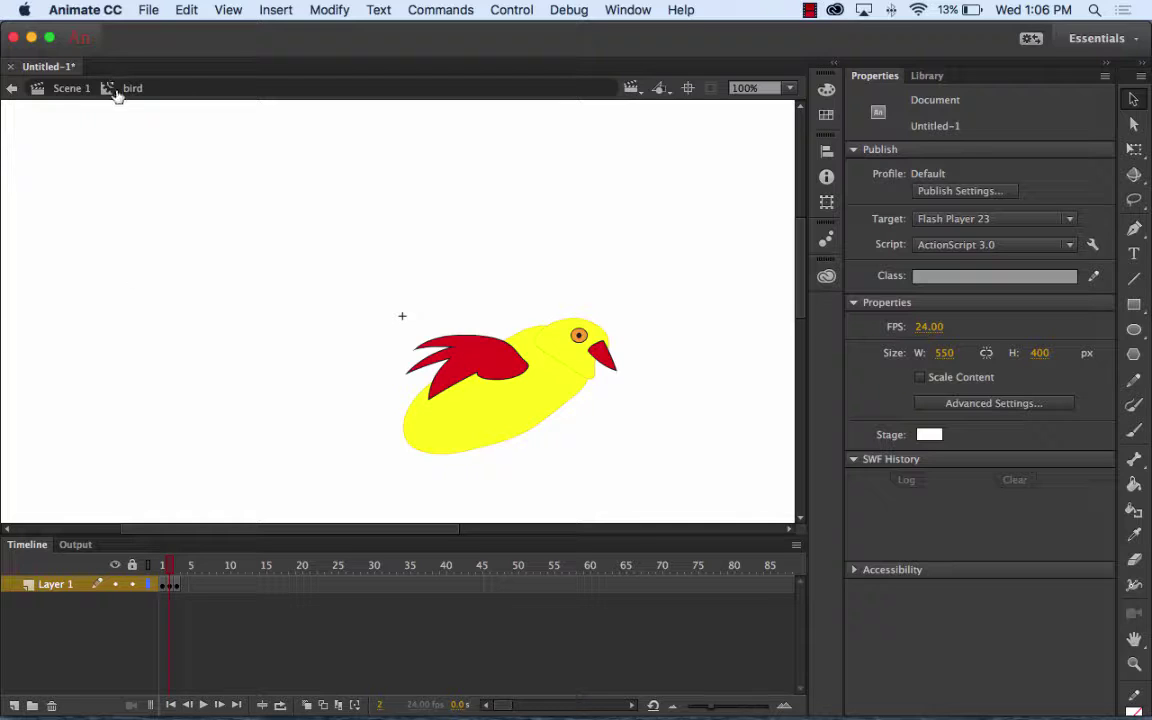
Return to Scene 1 and pick landscape_jeff.ai for Import to Stage
left_click(12, 90)
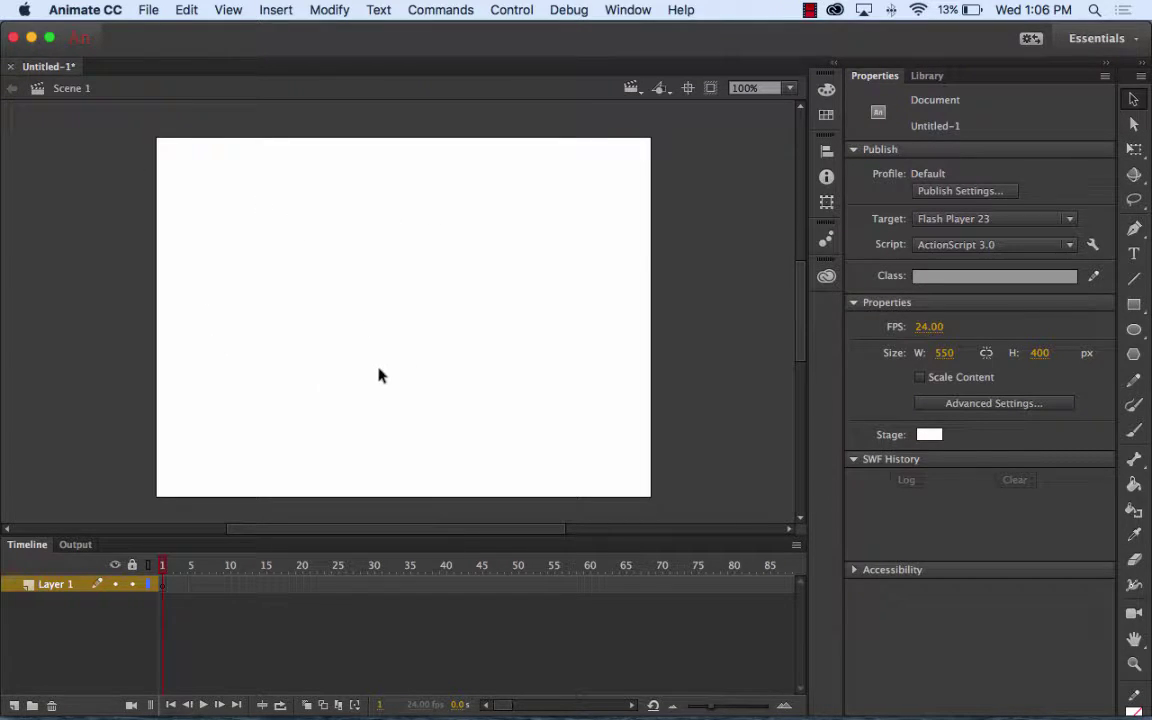
left_click(148, 9)
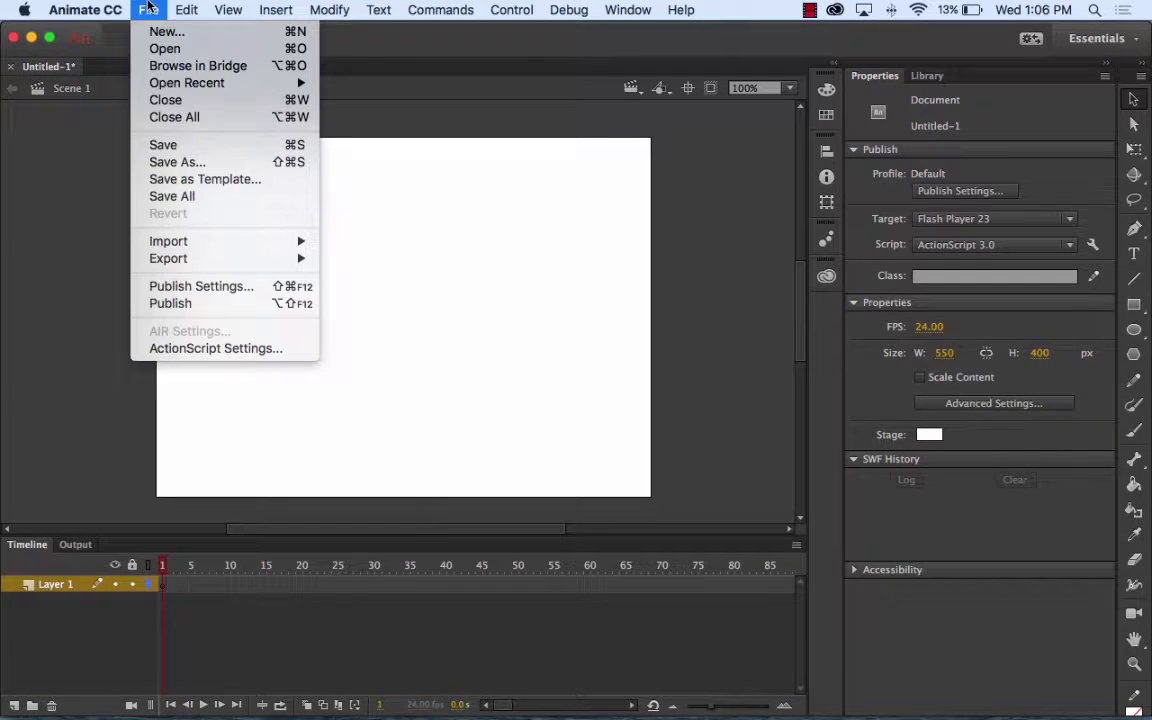
mouse_move(167, 245)
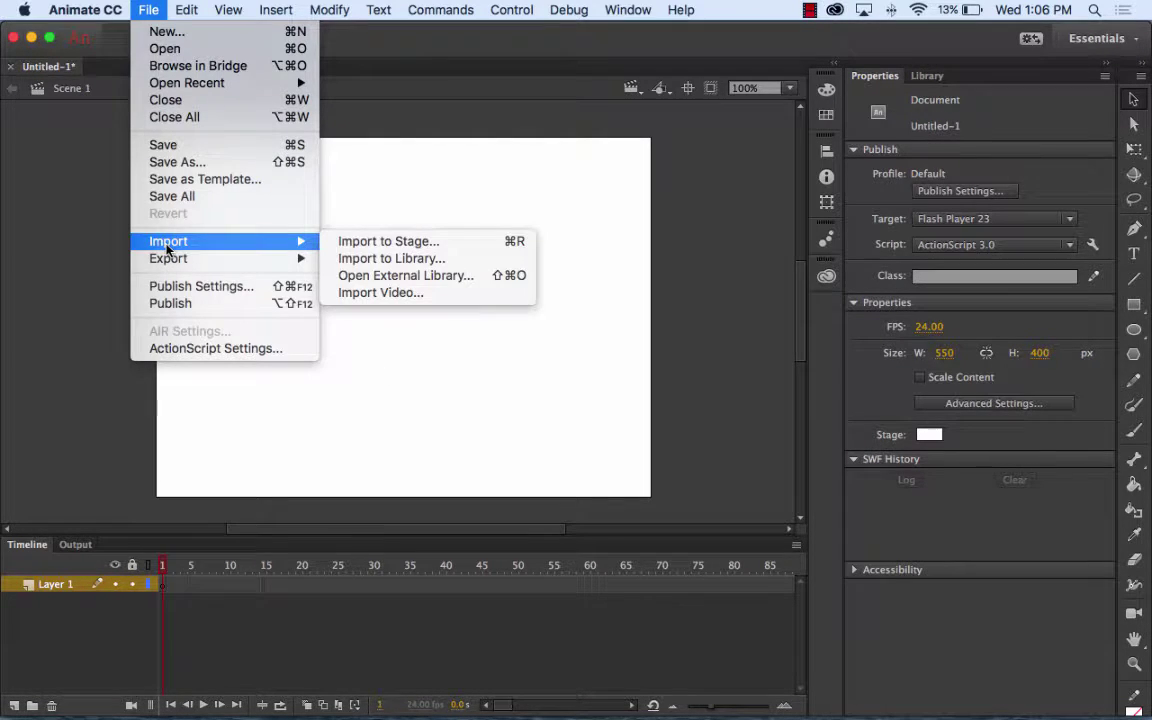
left_click(390, 241)
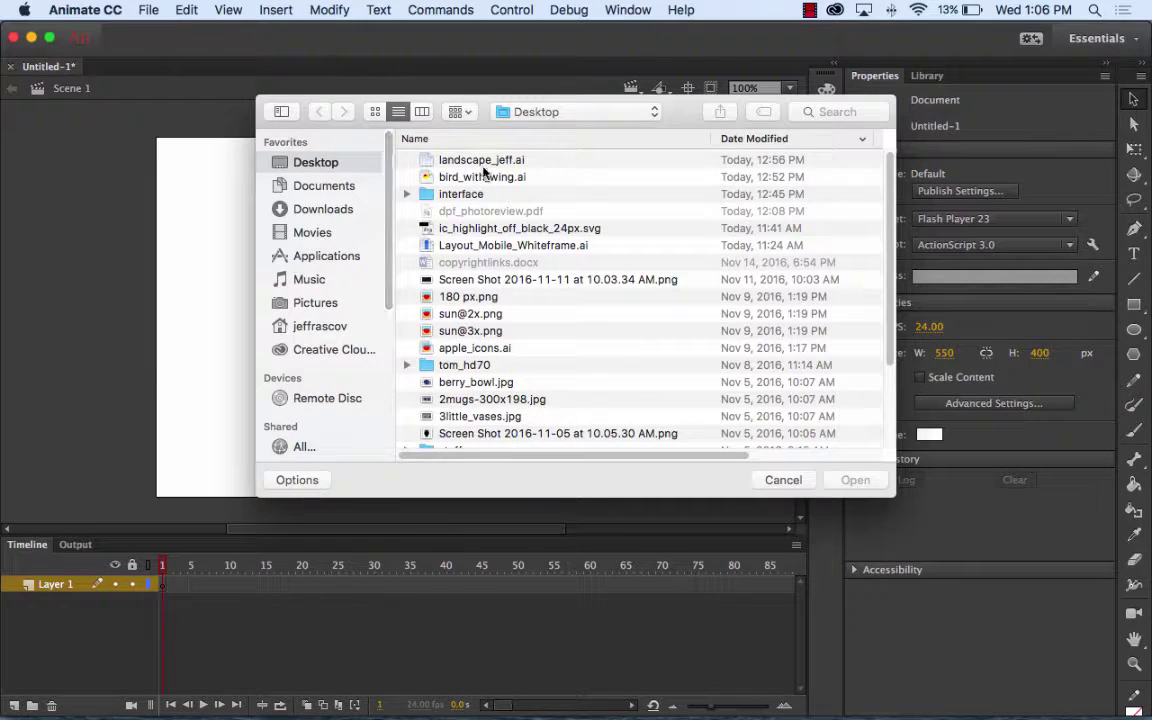
left_click(478, 162)
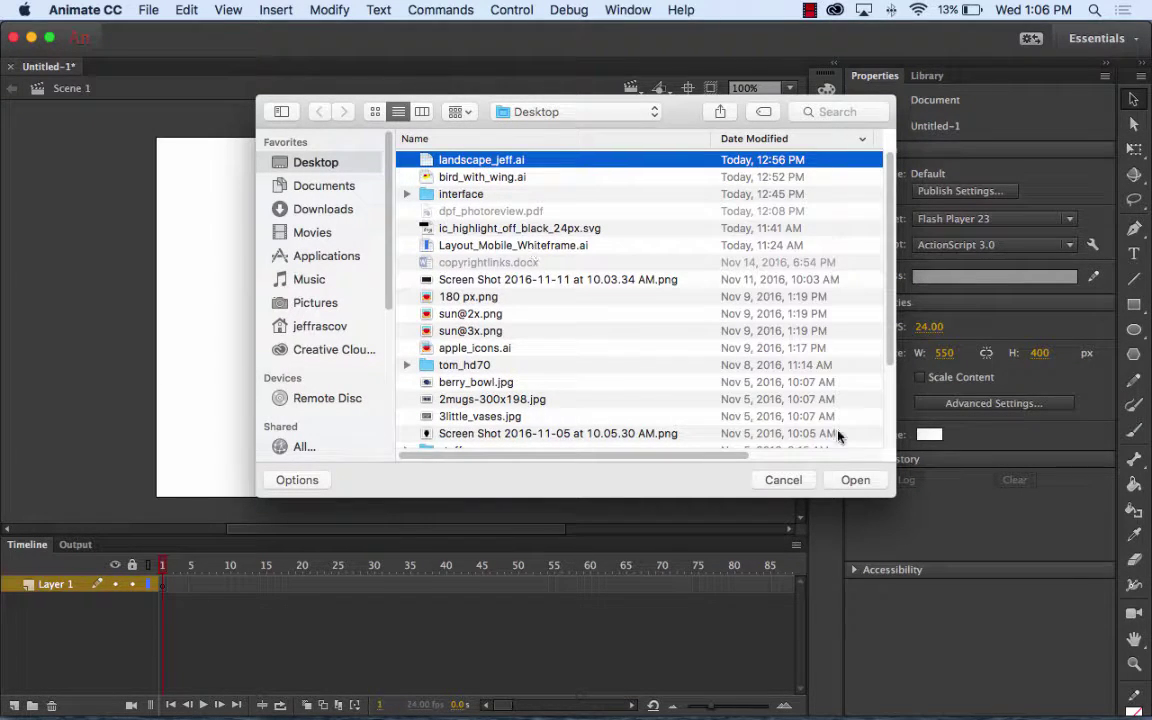
left_click(860, 481)
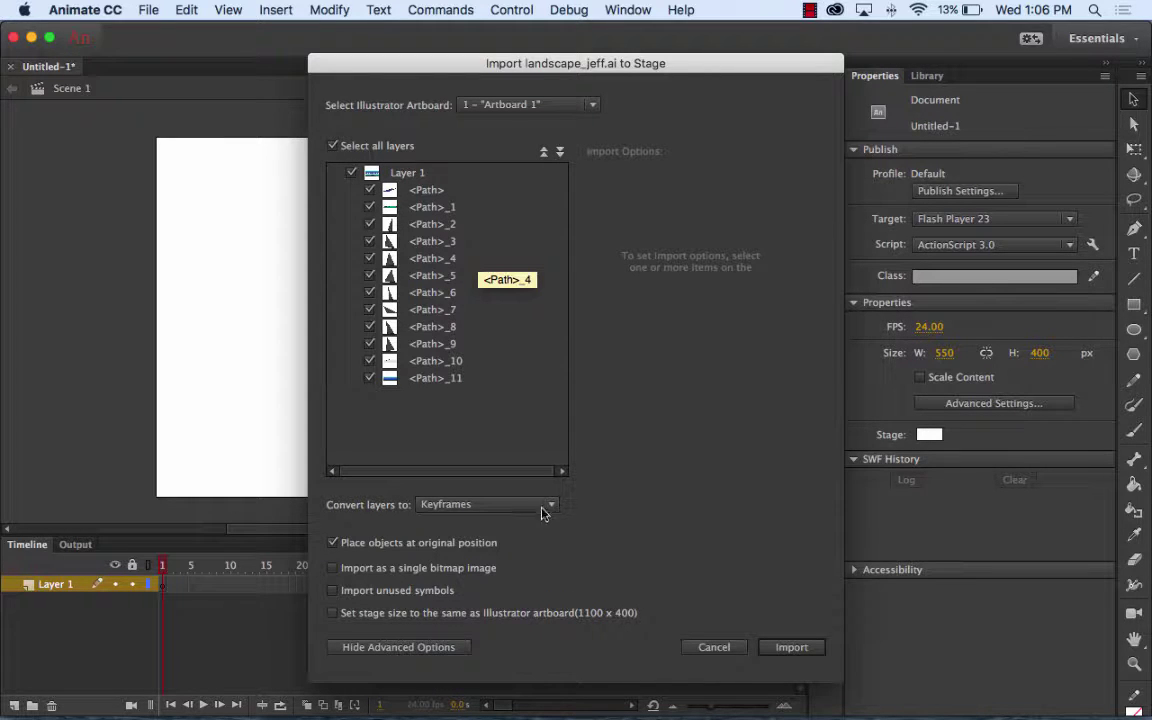
Import landscape_jeff.ai onto the stage as a single Animate layer
left_click(474, 506)
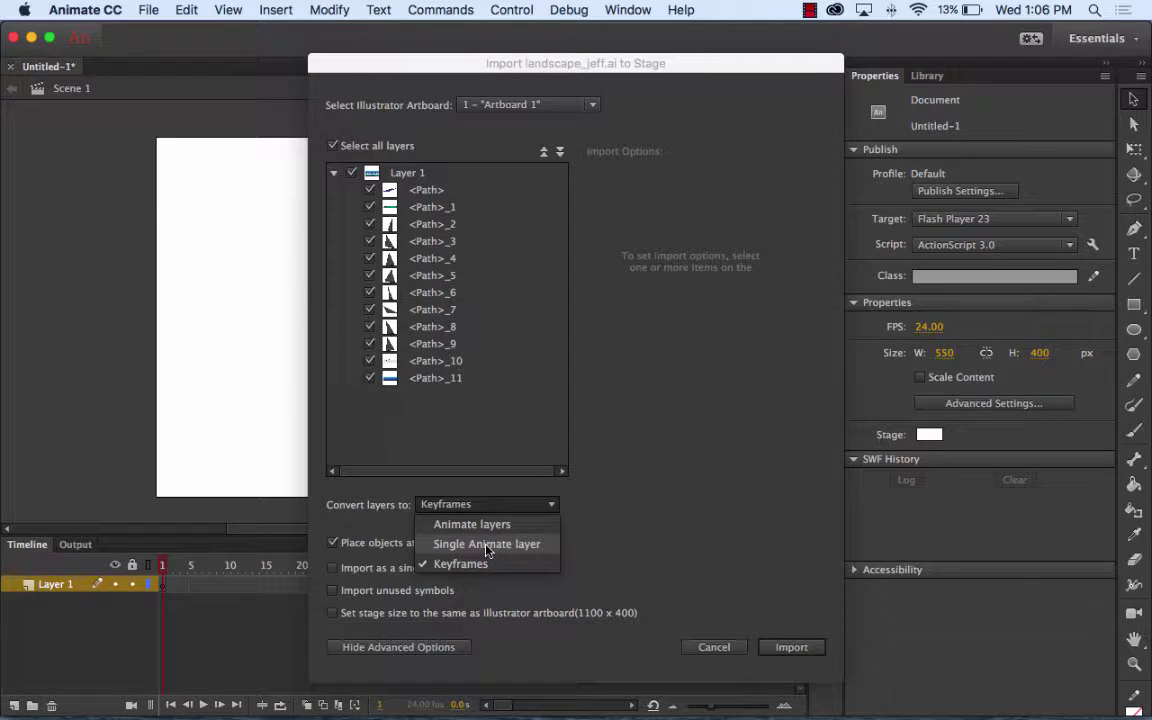
left_click(487, 546)
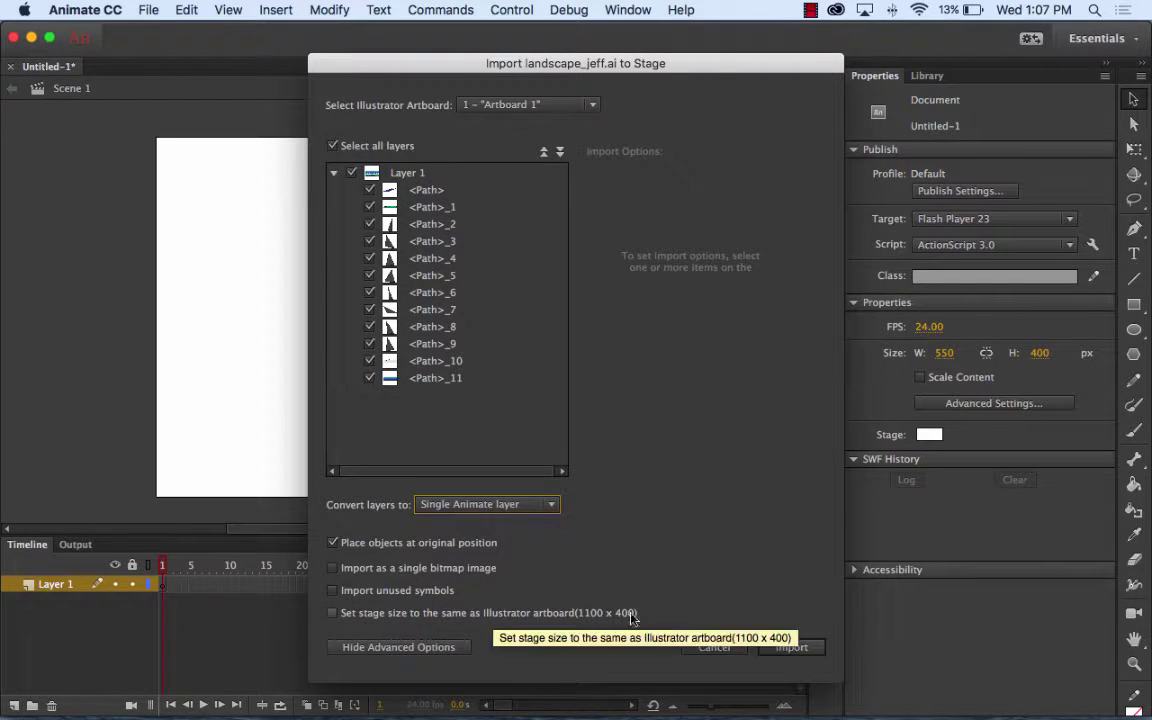
left_click(800, 648)
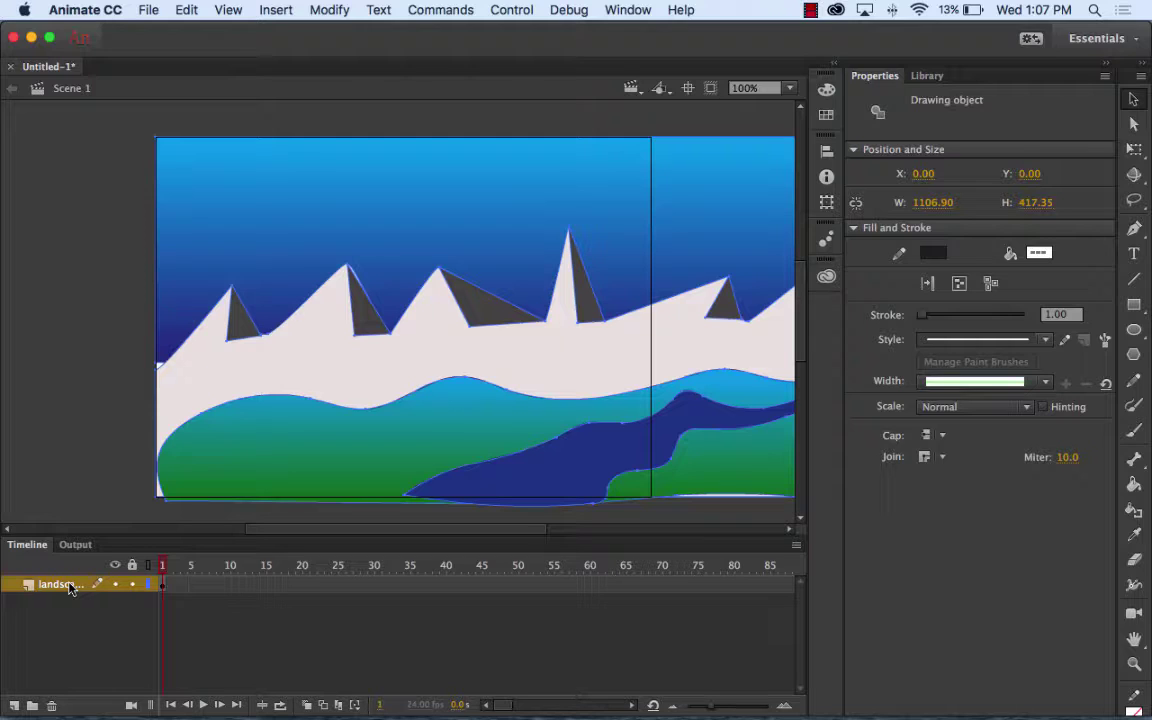
Add a new layer named 'bird' above the landscape and show the Library
left_click(13, 706)
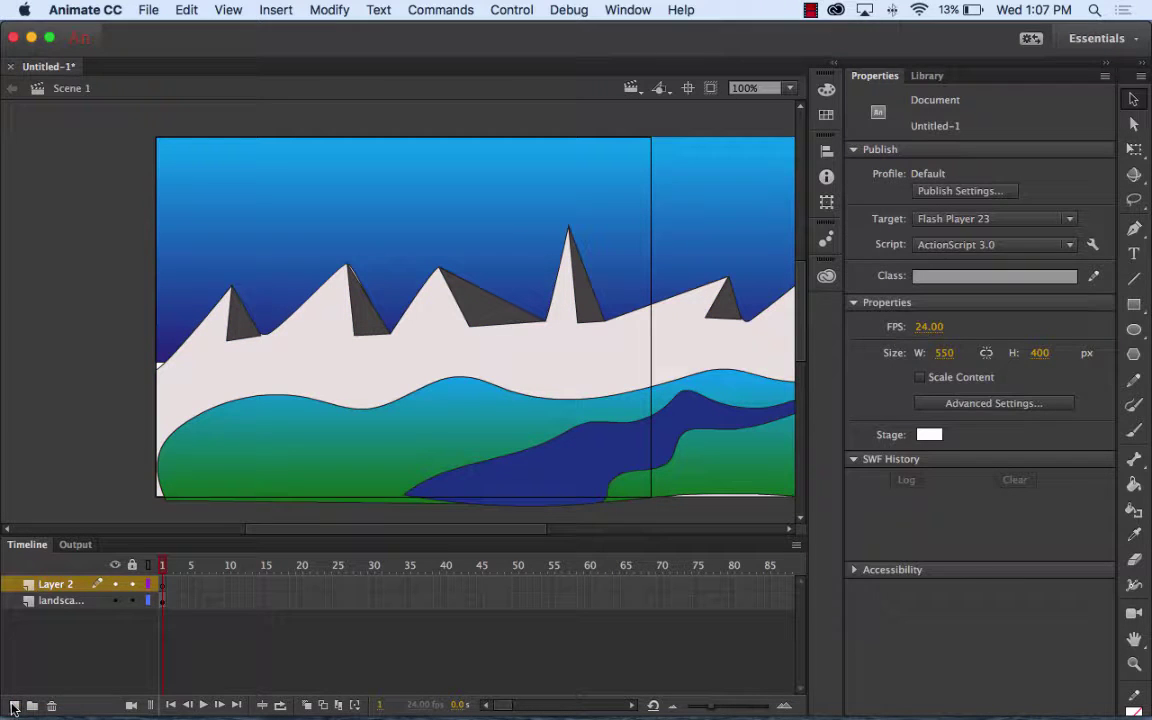
double_click(58, 584)
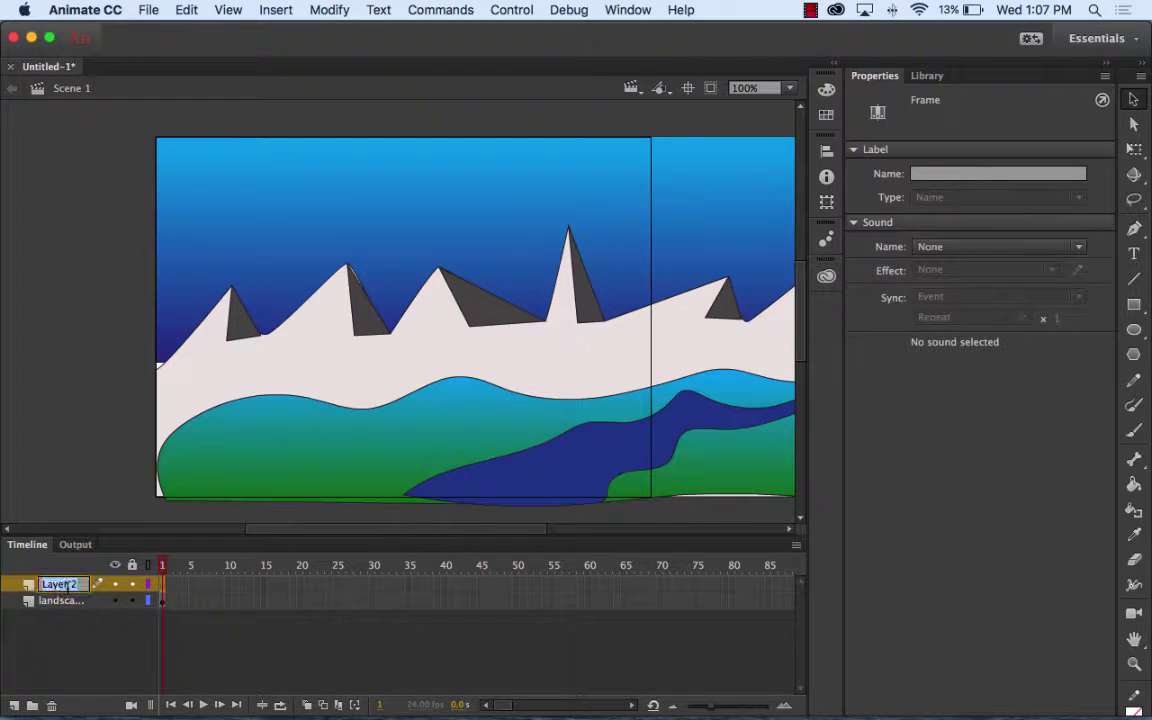
type("bird")
left_click(77, 657)
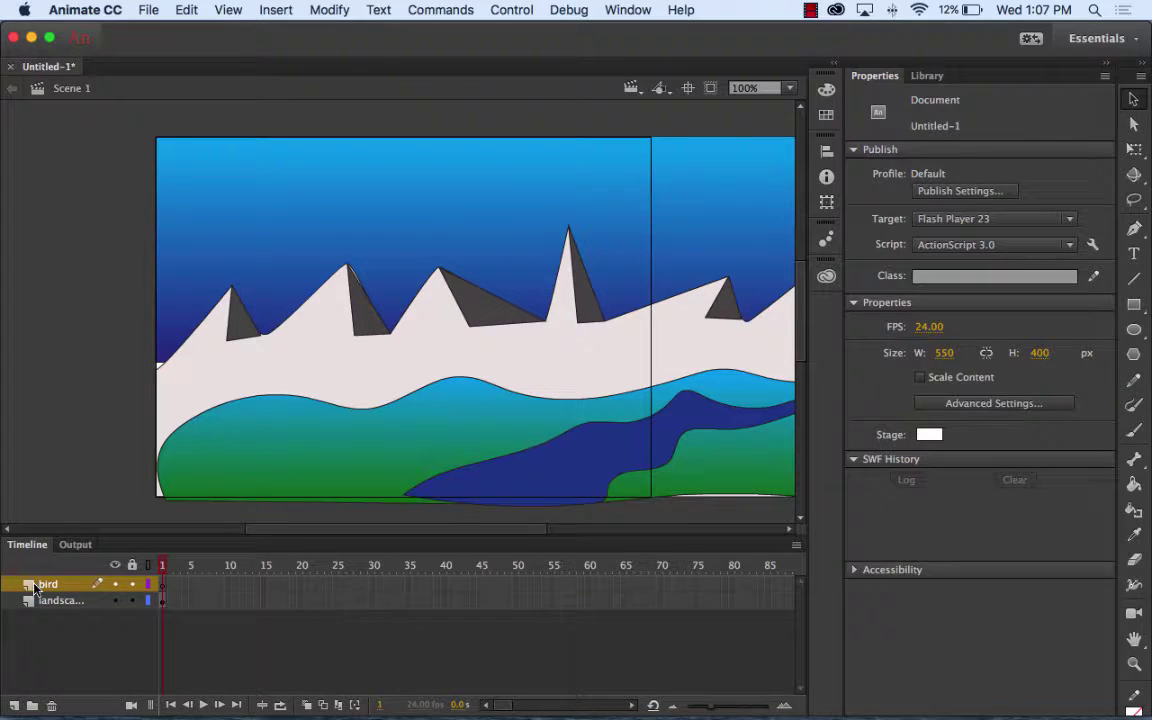
left_click(930, 77)
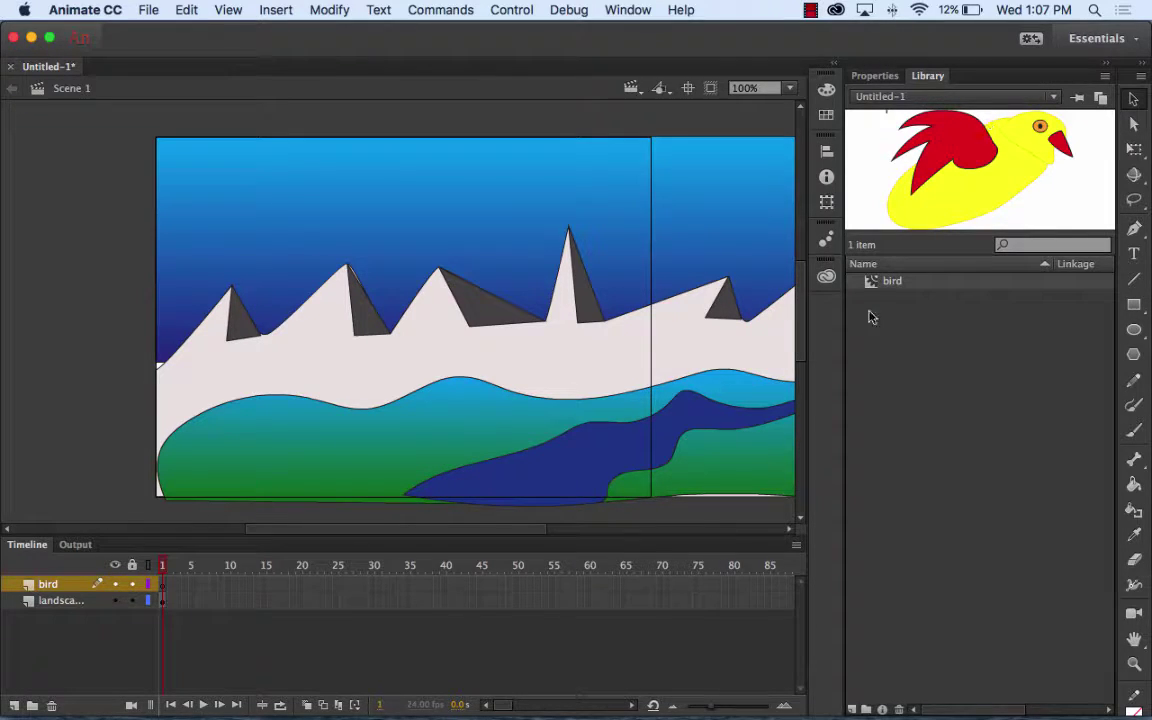
Drag the bird symbol from the Library onto the pasteboard just left of the stage
left_click_drag(870, 282, 92, 262)
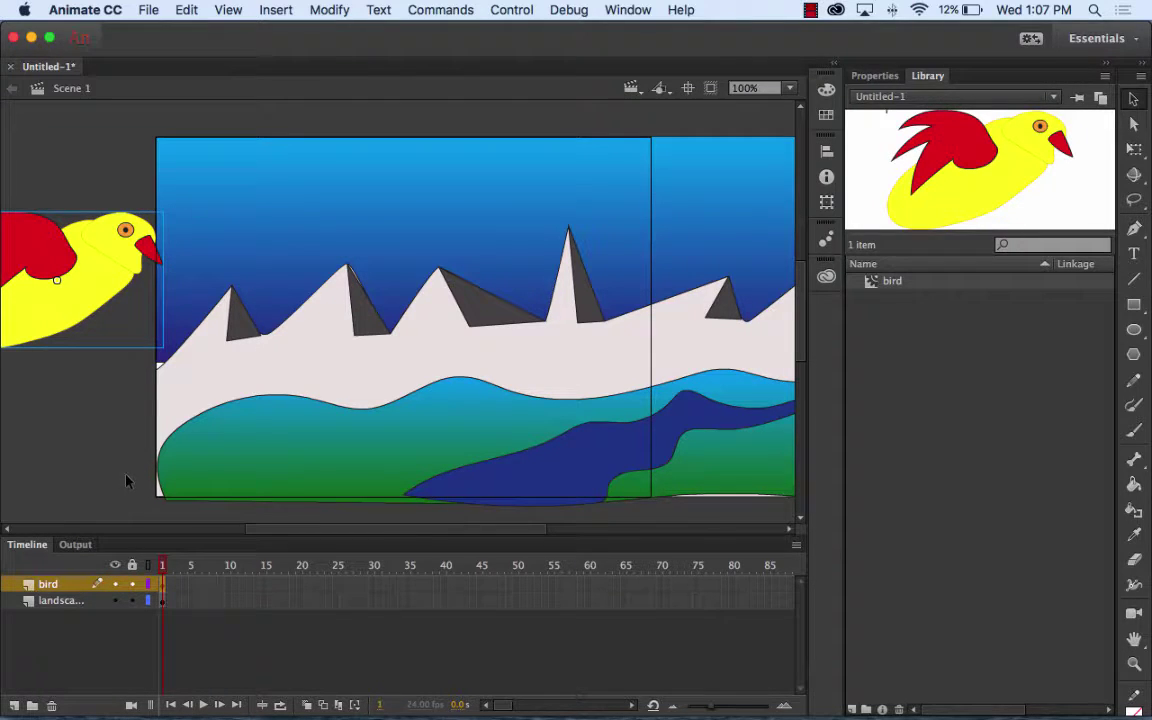
left_click(186, 9)
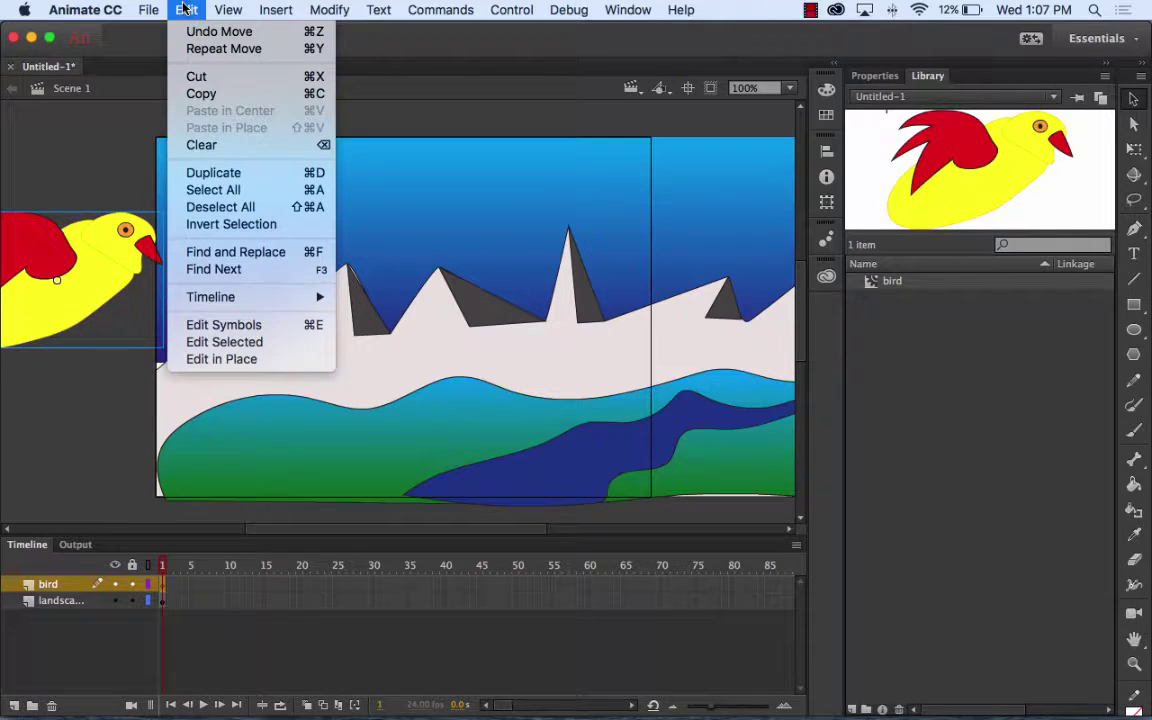
left_click(186, 9)
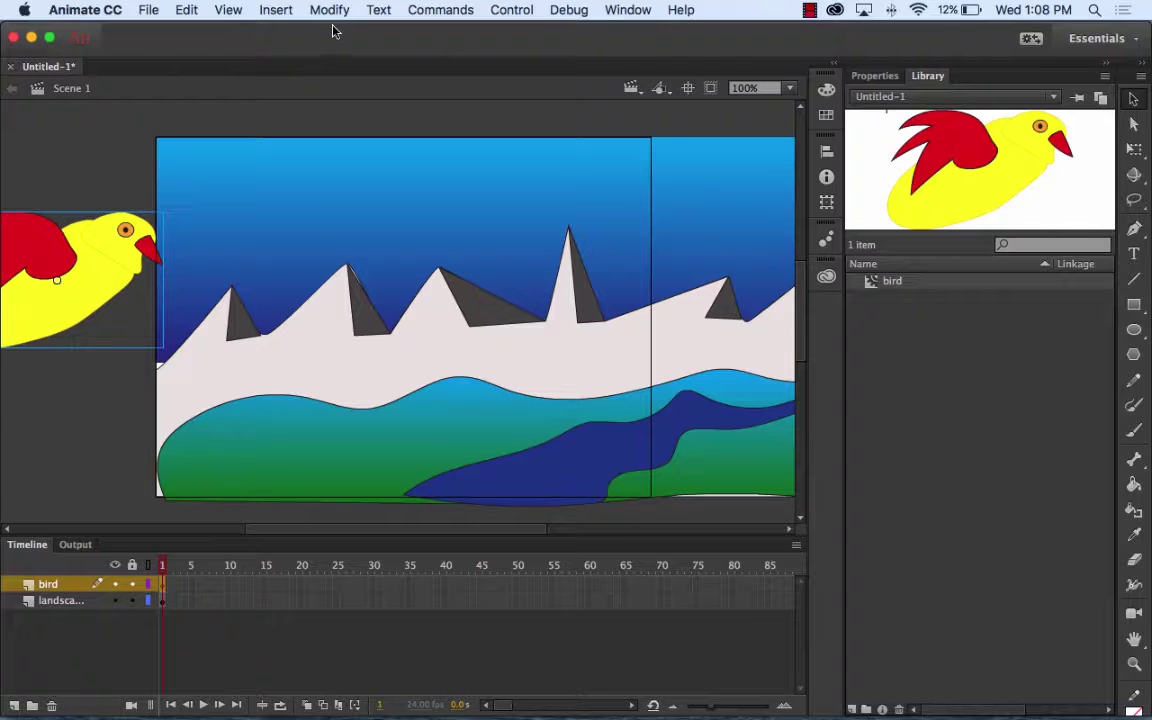
Use Modify > Transform > Free Transform to rotate and shrink the bird slightly
left_click(276, 10)
mouse_move(220, 6)
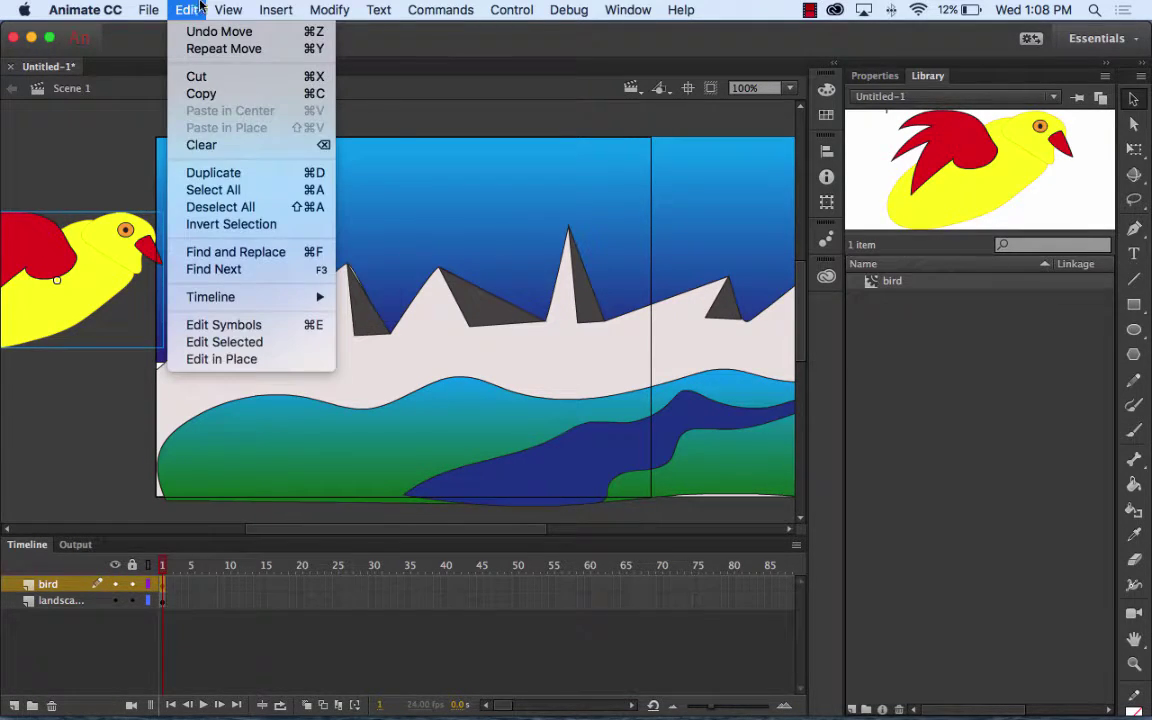
mouse_move(328, 6)
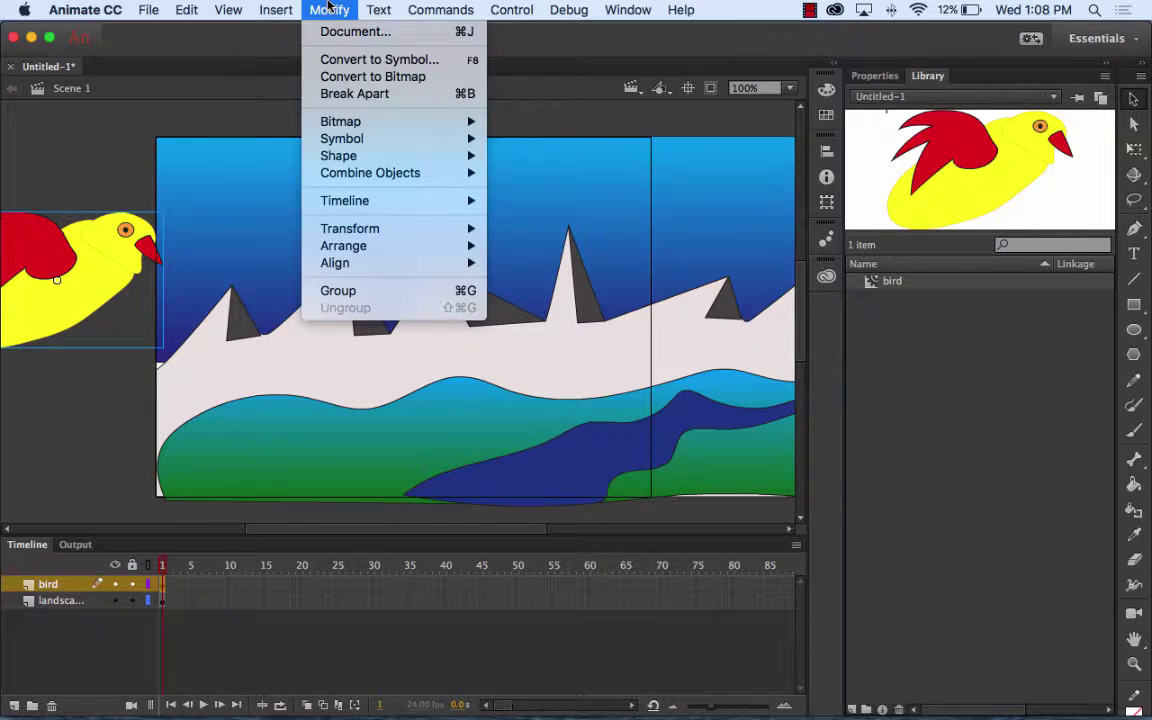
mouse_move(410, 229)
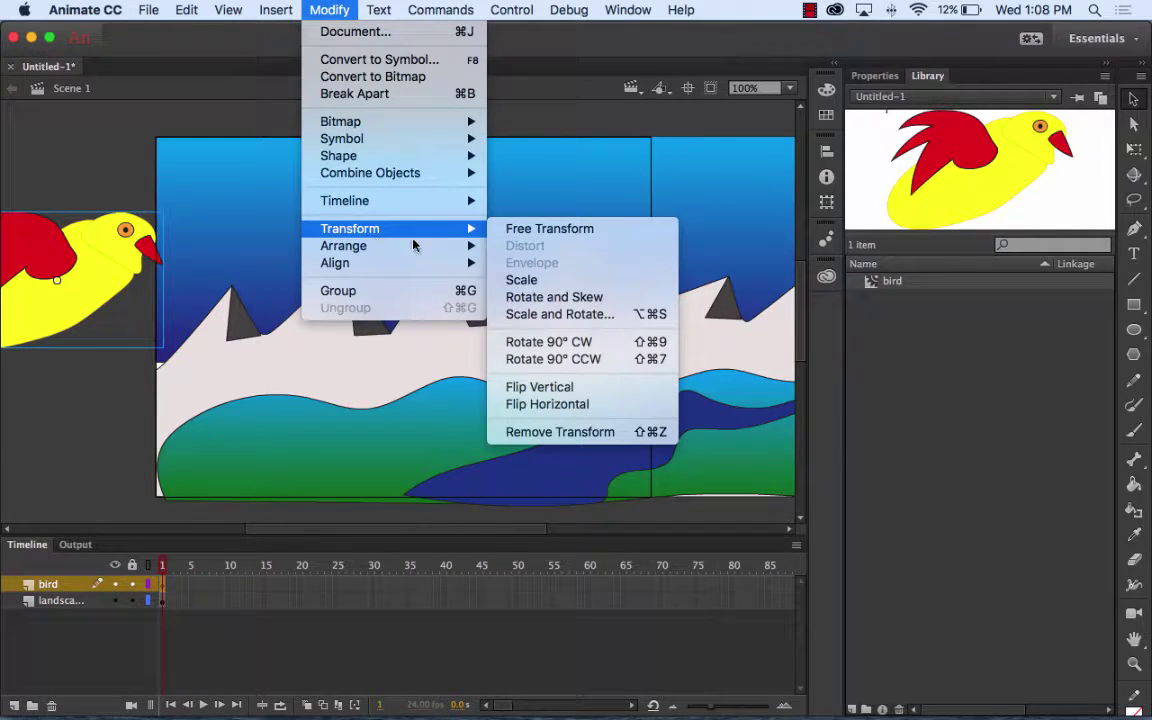
left_click(566, 229)
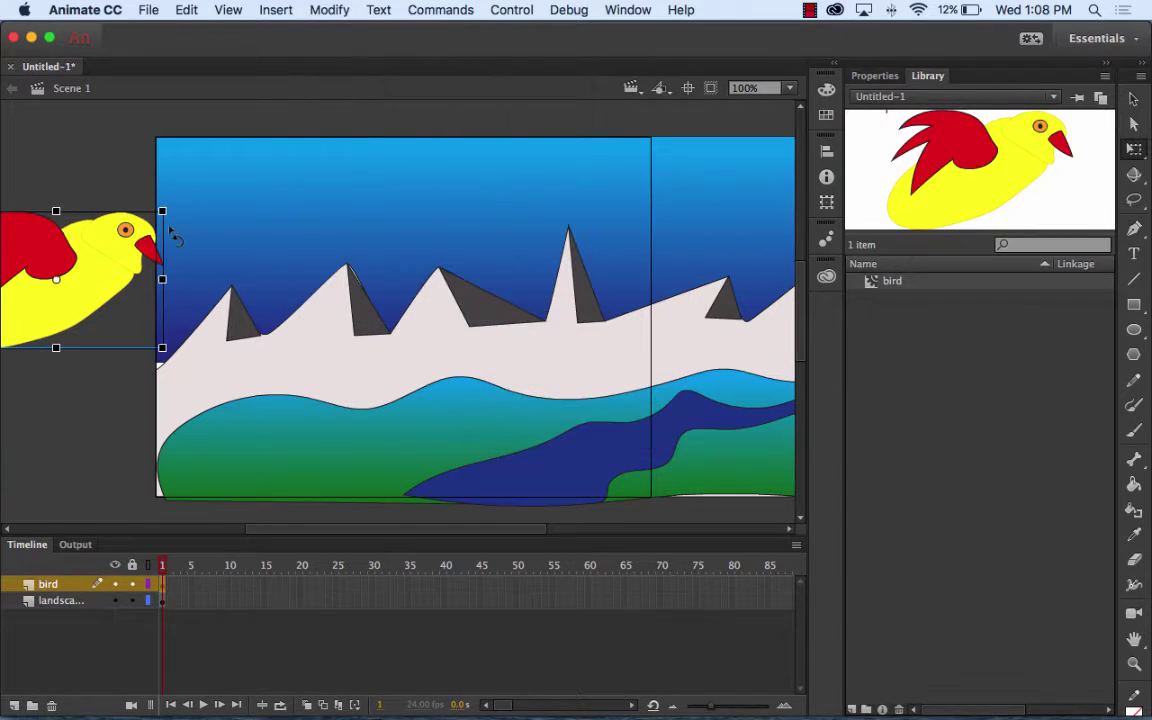
left_click_drag(163, 212, 142, 226)
left_click_drag(92, 268, 105, 295)
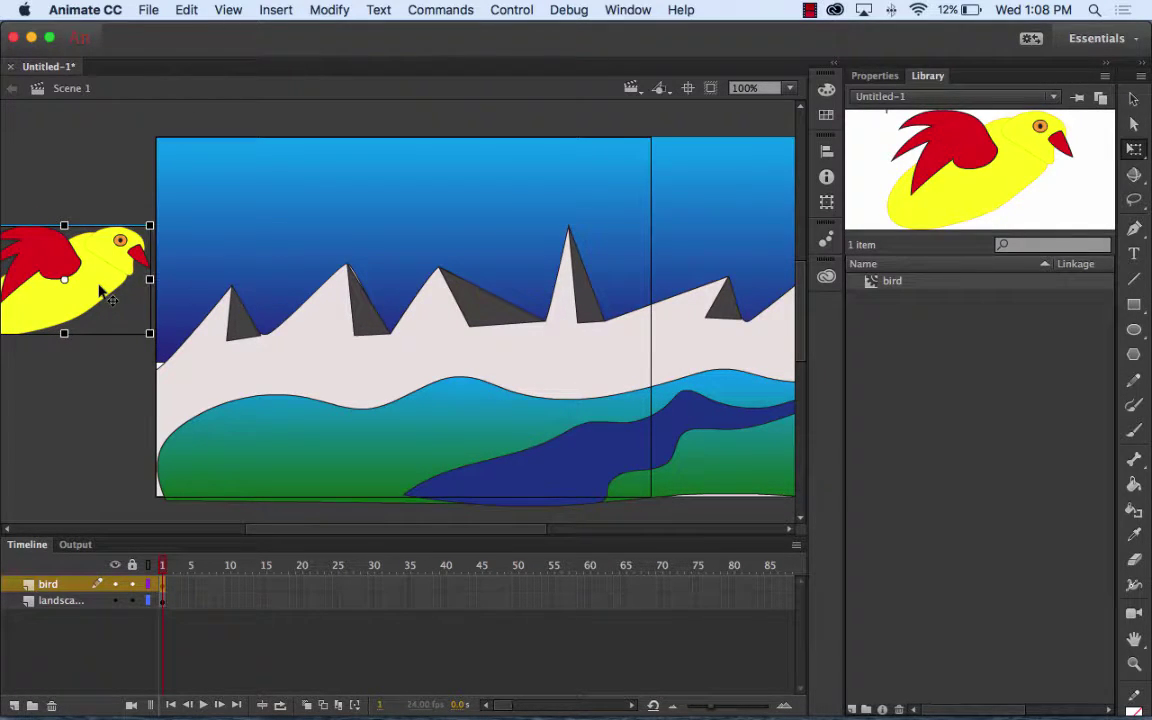
Reposition the bird so it sits entirely off the stage's left edge
left_click(65, 135)
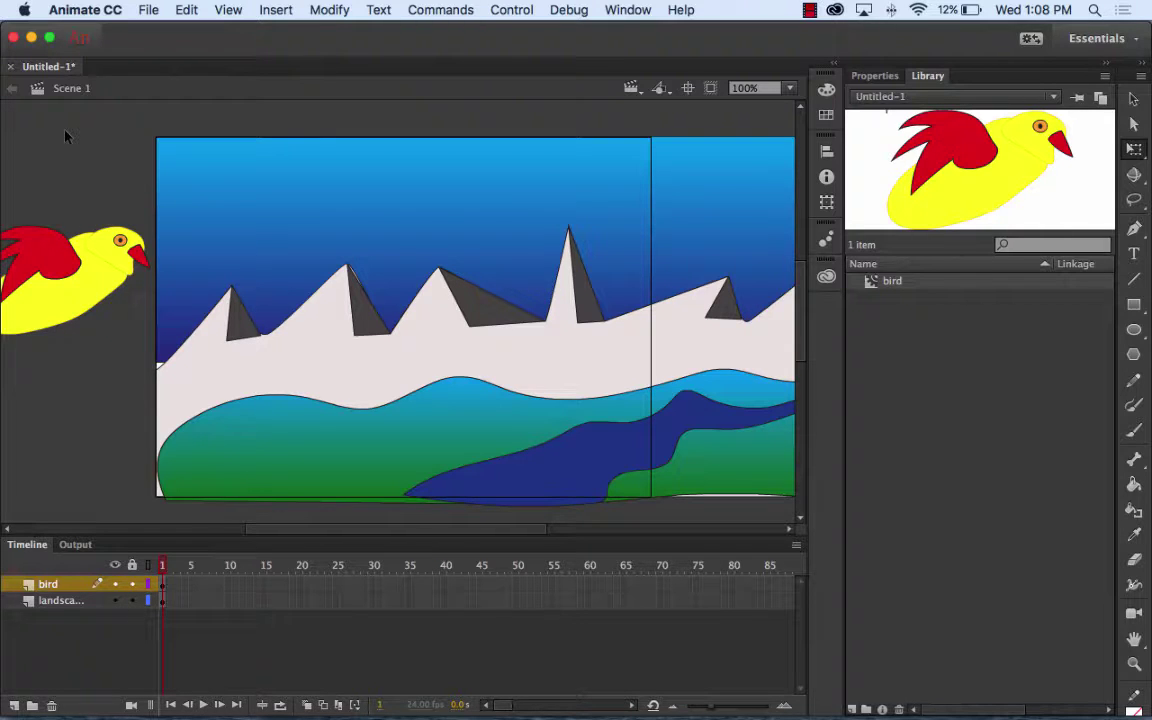
left_click_drag(85, 297, 425, 300)
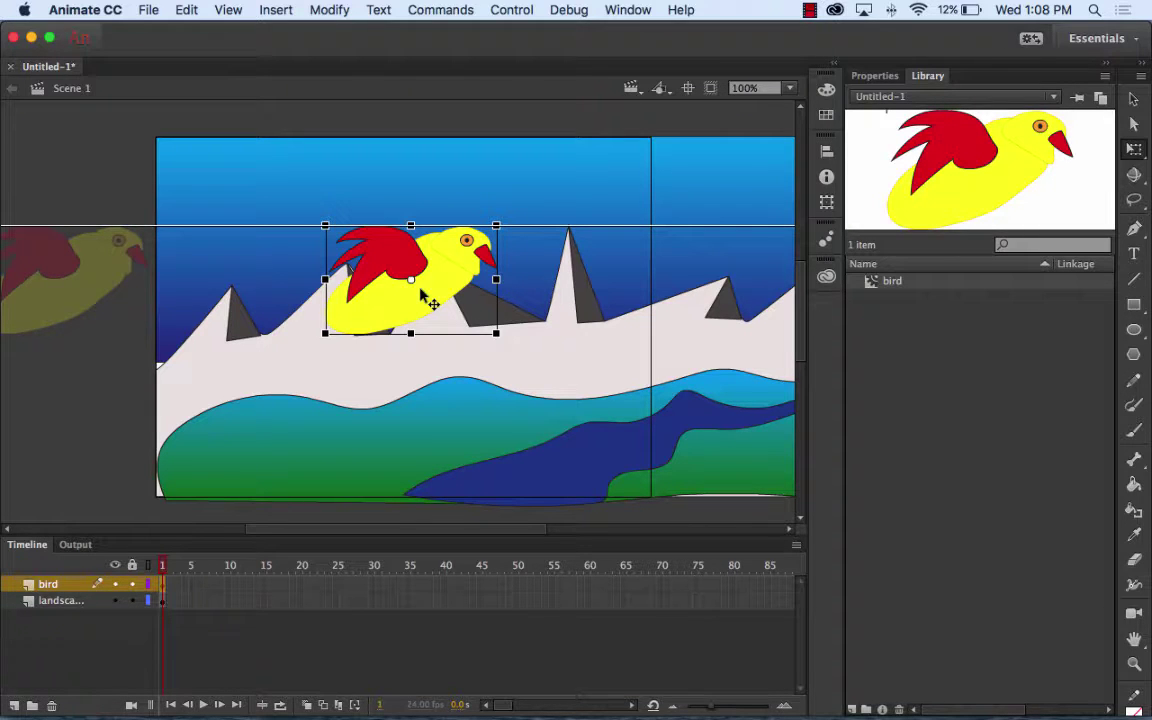
left_click_drag(421, 290, 423, 291)
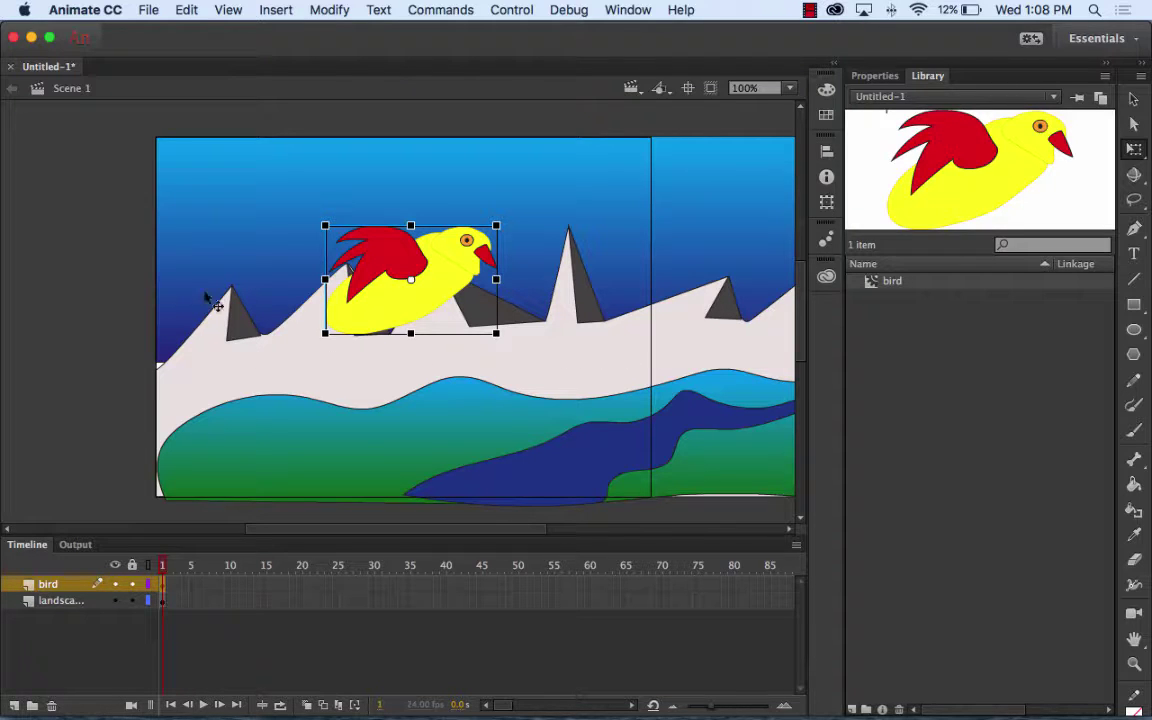
left_click_drag(452, 305, 102, 291)
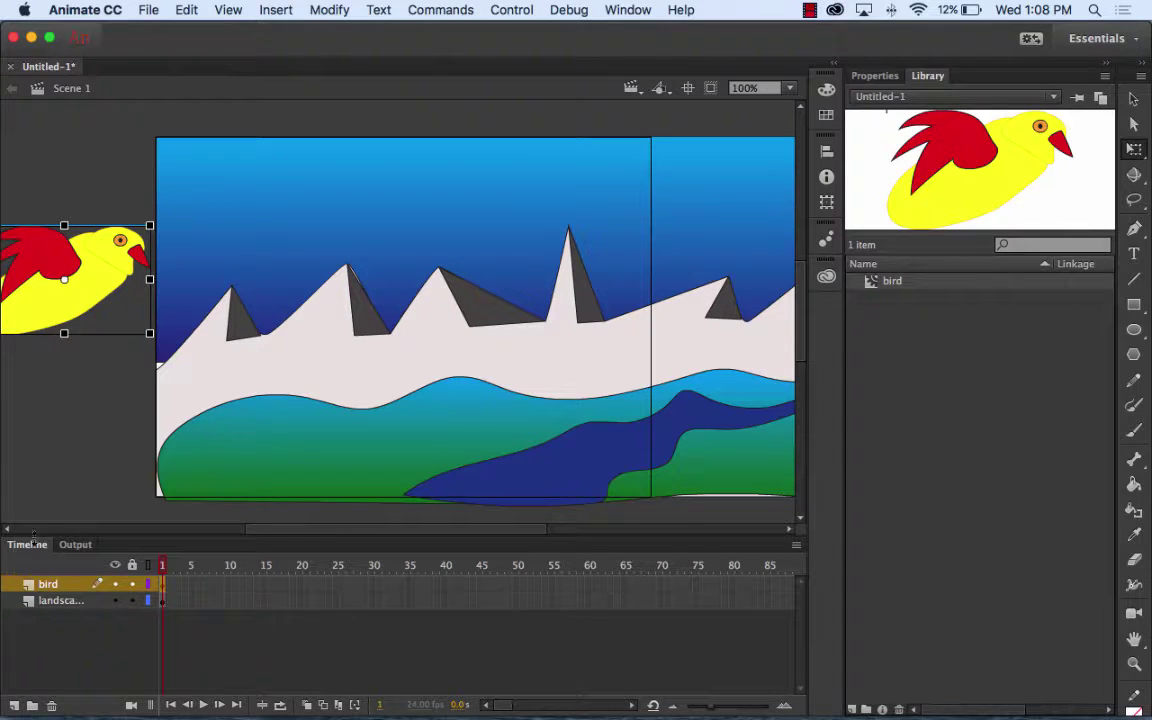
Make the Timeline panel taller and insert a keyframe at frame 30 on the bird layer
left_click_drag(50, 532, 100, 338)
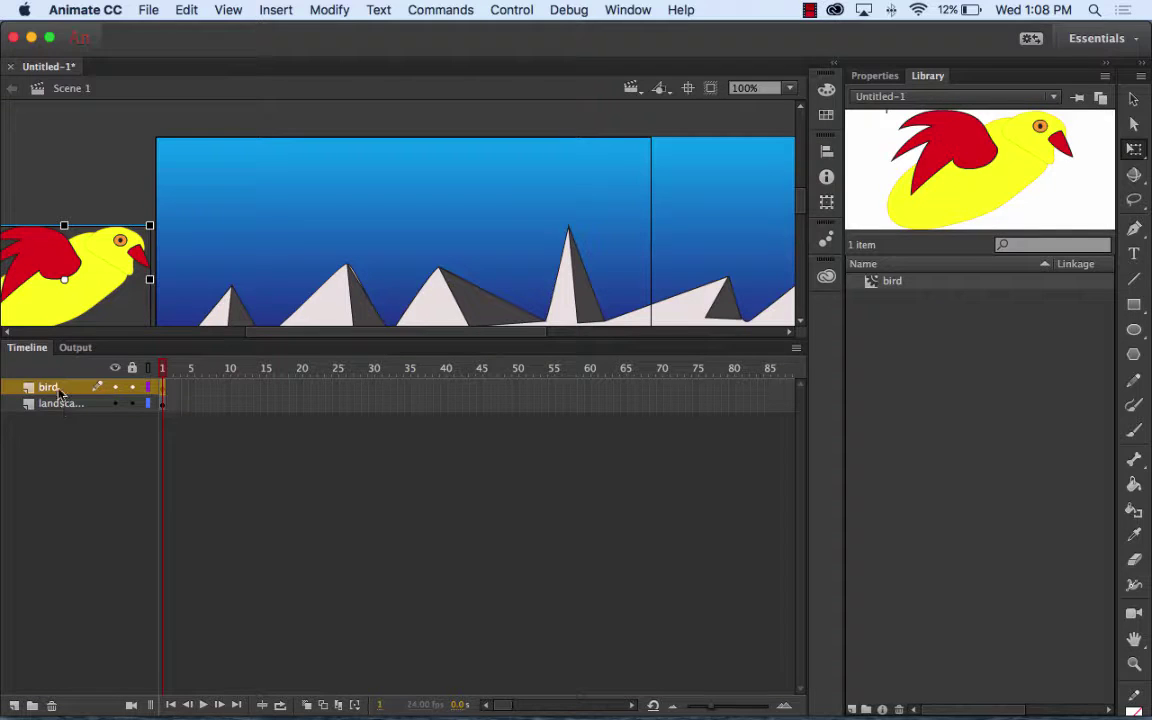
left_click(371, 391)
left_click_drag(371, 391, 337, 393)
key("super+z")
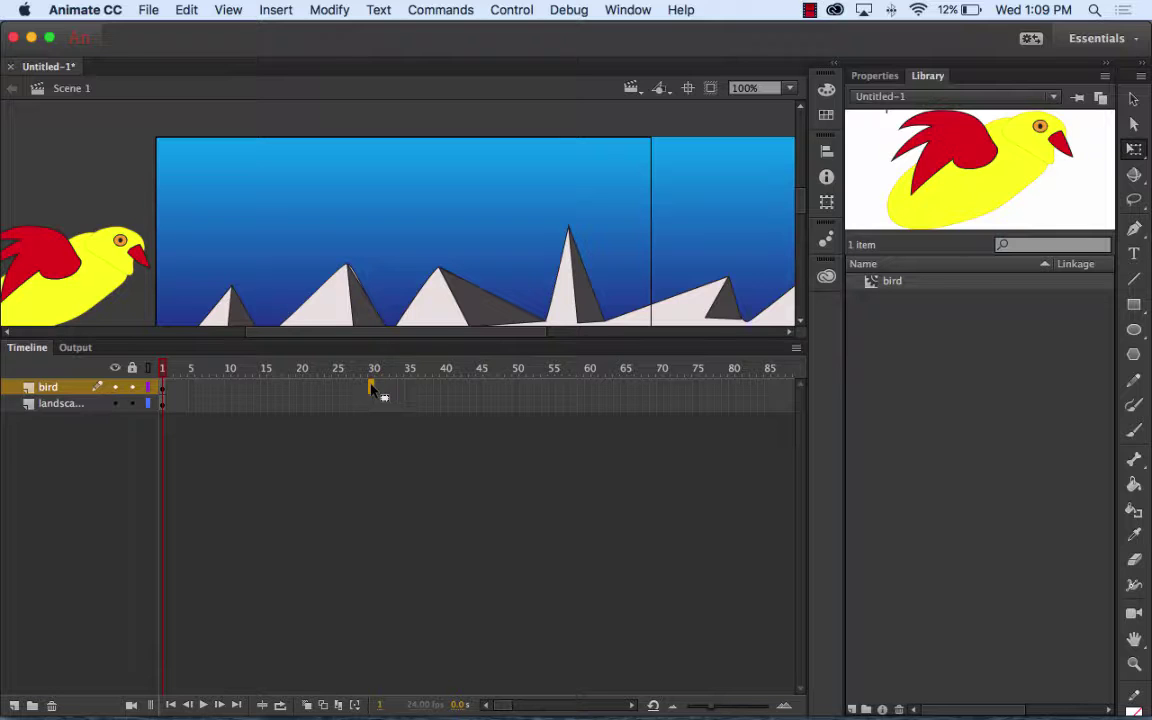
right_click(372, 390)
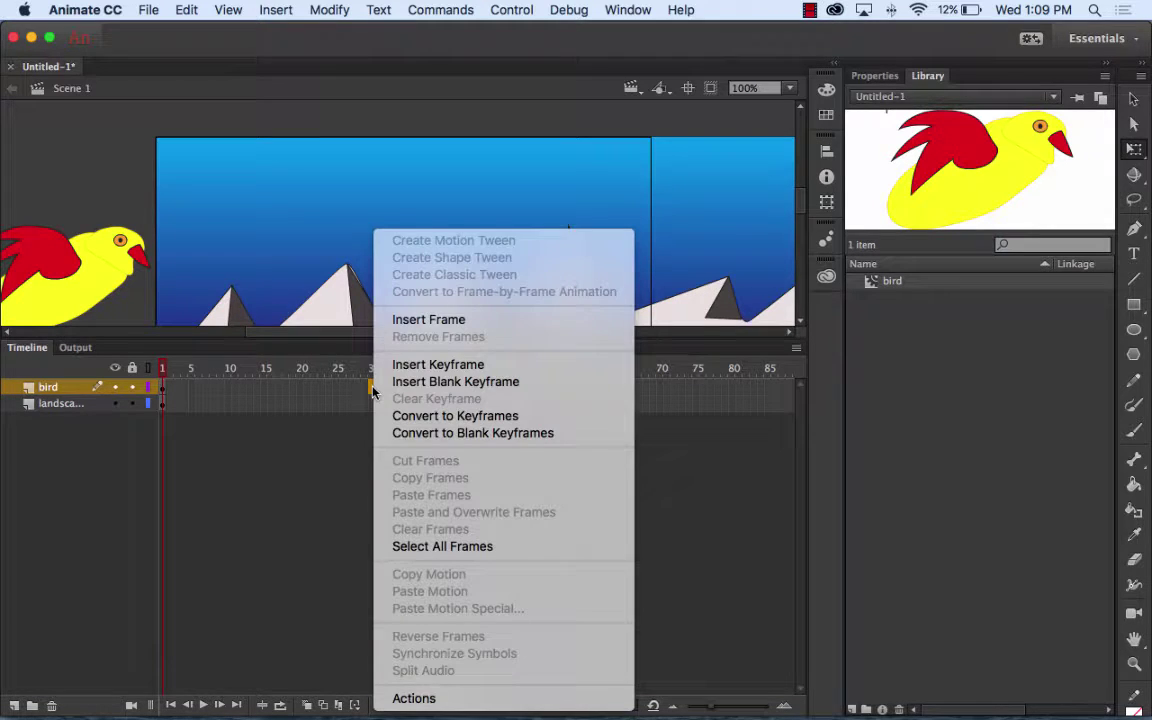
left_click(426, 366)
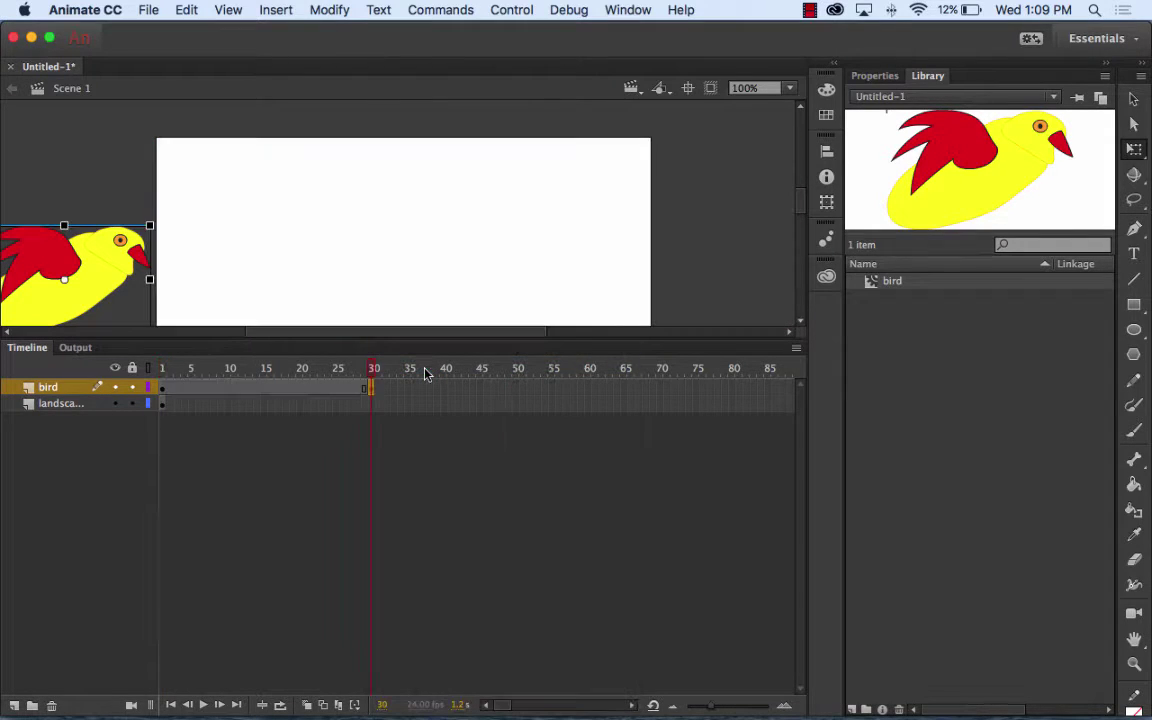
Insert a frame-30 keyframe on the landscape layer and drag the bird mid-stage at frame 30
right_click(372, 404)
left_click(425, 365)
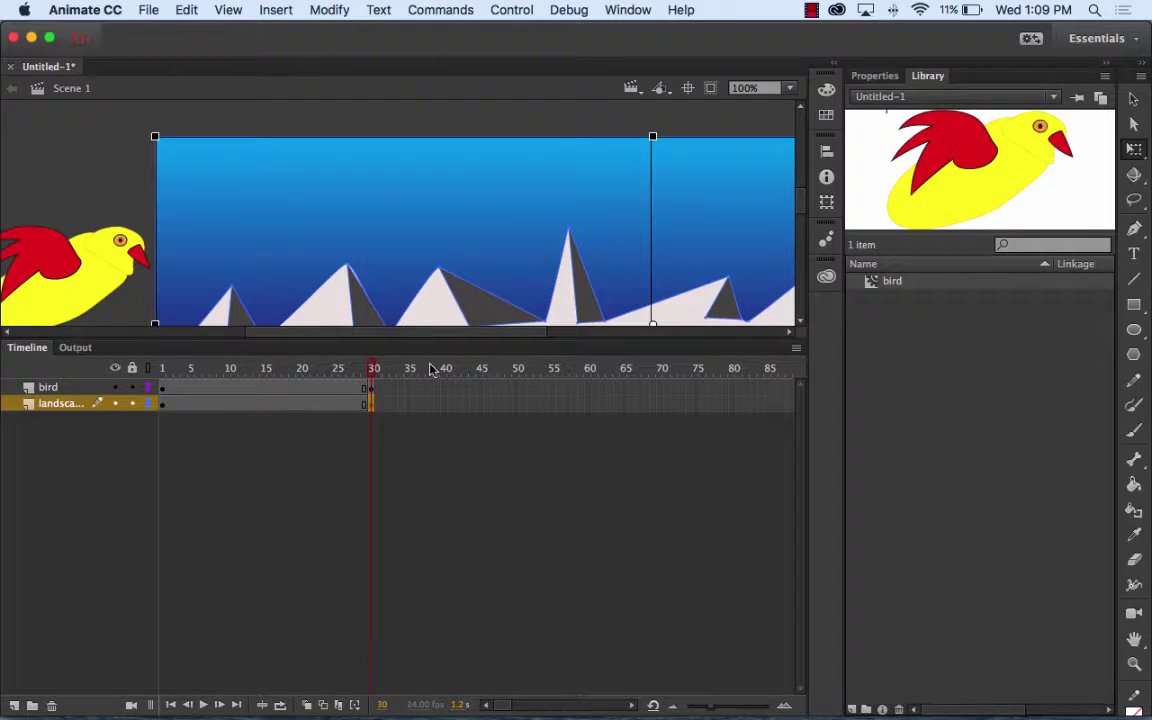
left_click(371, 391)
left_click(95, 250)
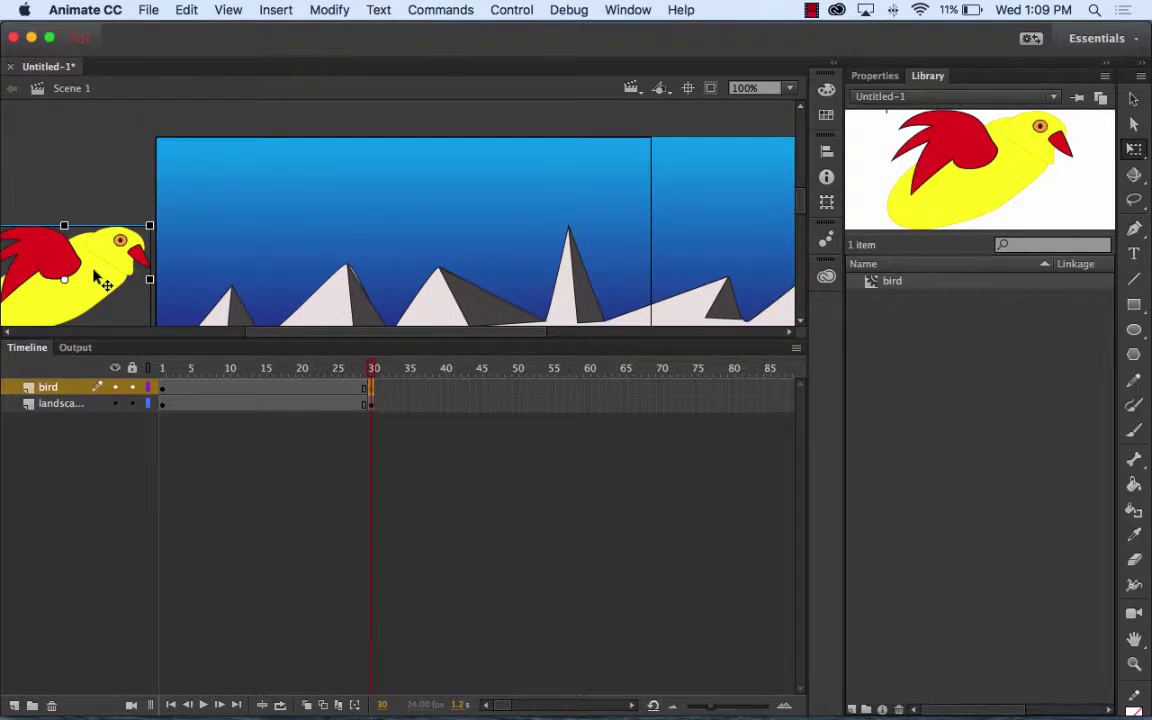
left_click_drag(100, 282, 437, 268)
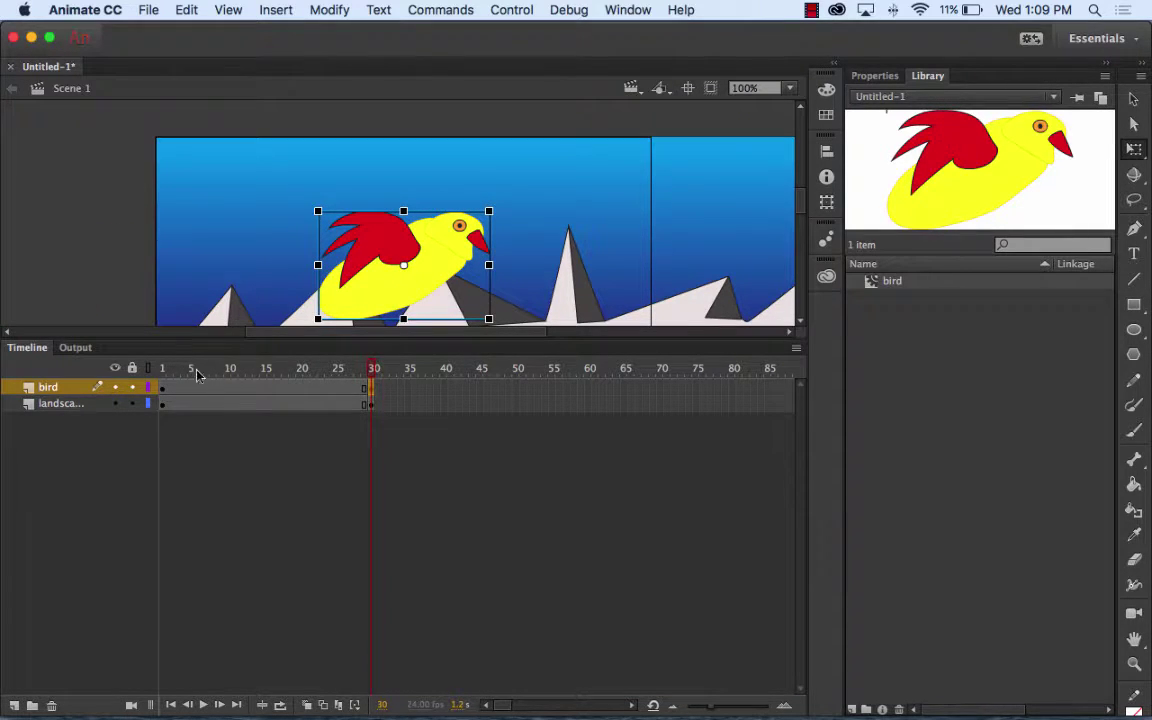
left_click(152, 372)
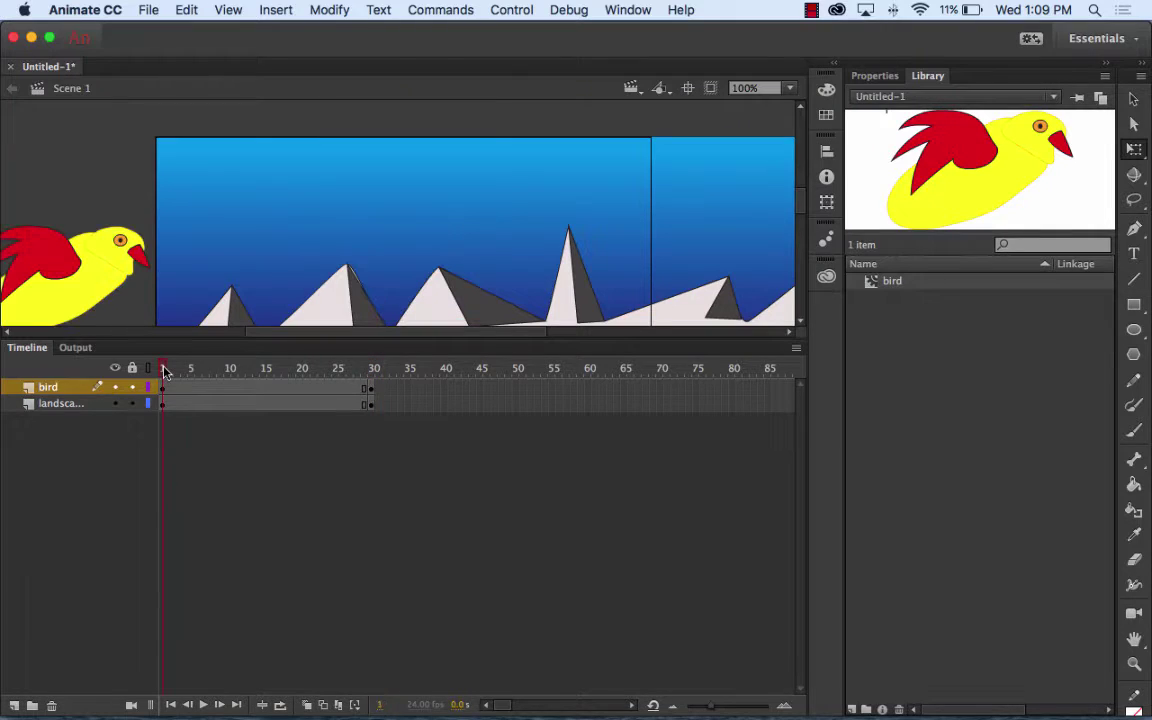
left_click(374, 371)
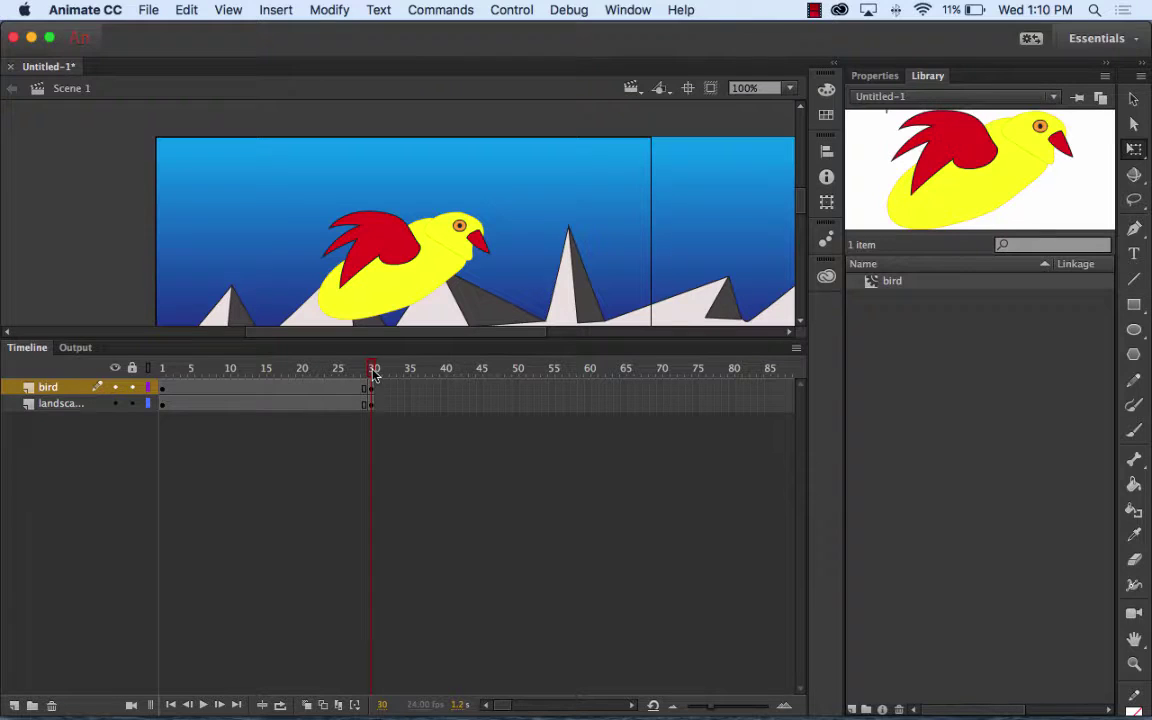
right_click(164, 389)
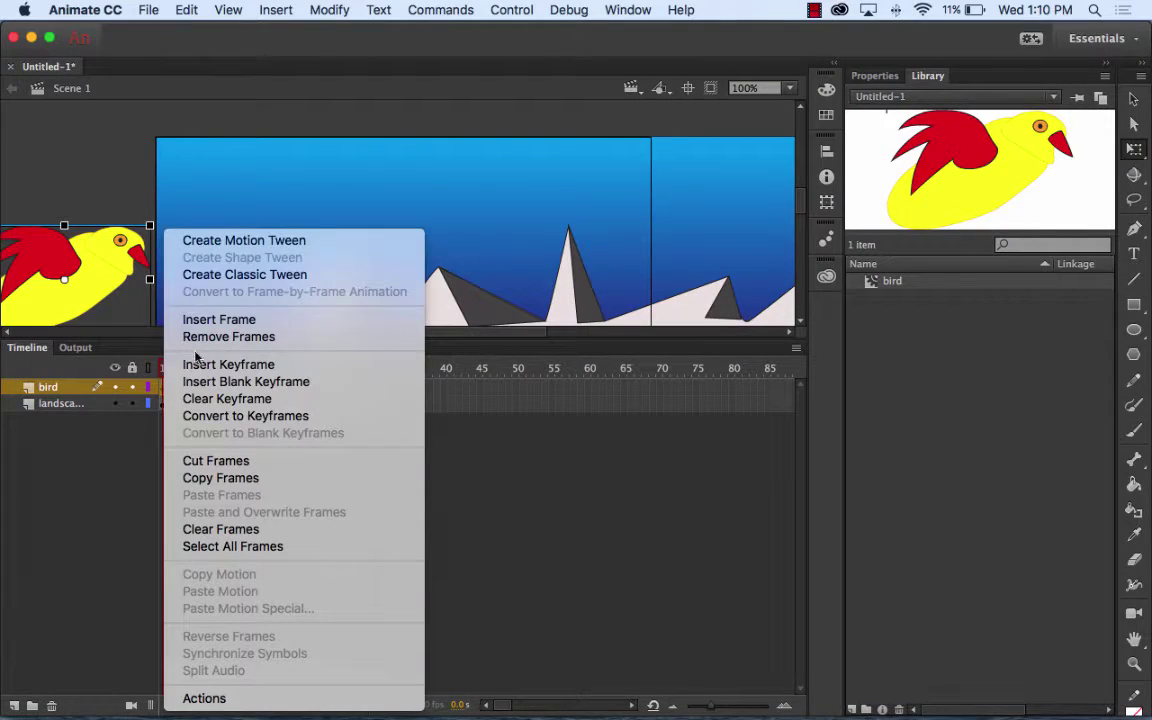
left_click(278, 276)
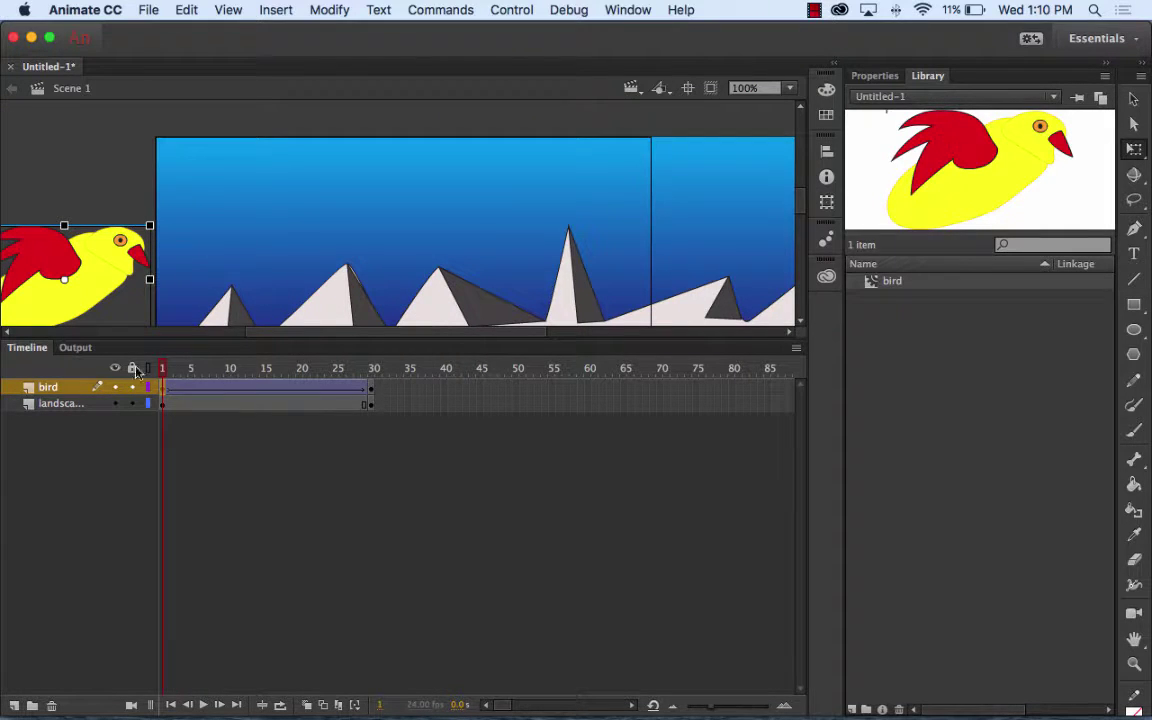
left_click_drag(160, 367, 382, 367)
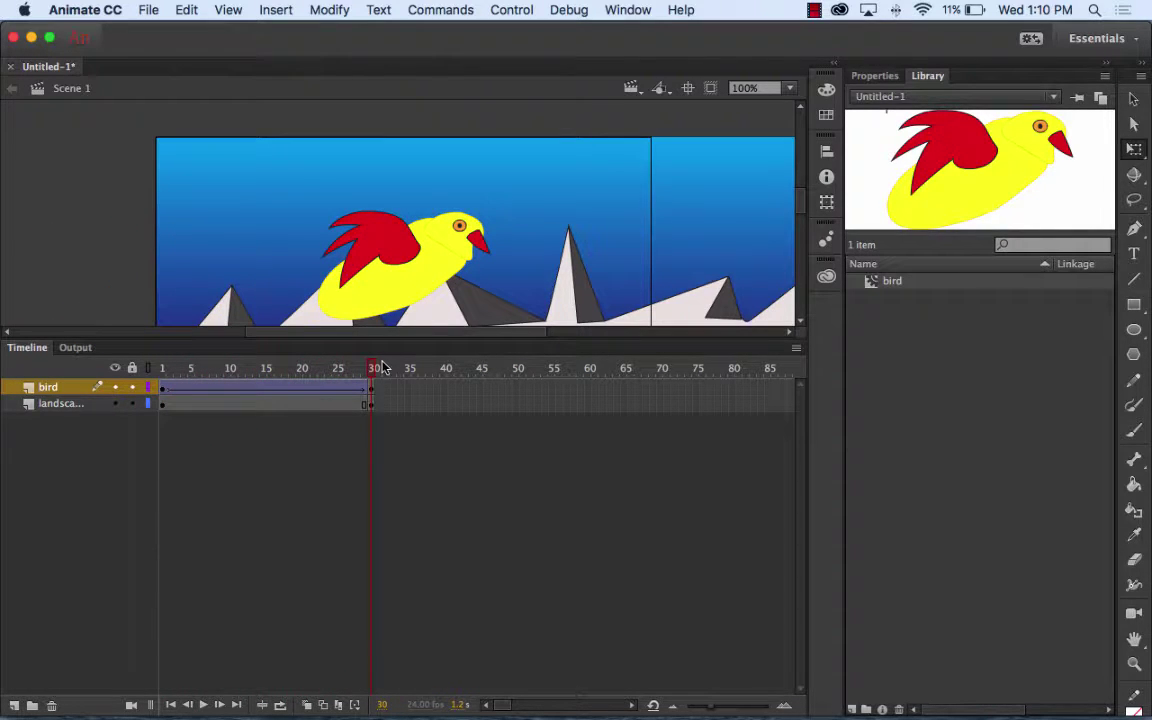
Enlarge the stage area and insert keyframes at frame 60 on both bird and landscape layers
mouse_move(381, 367)
left_mouse_down()
mouse_move(162, 367)
mouse_move(368, 370)
mouse_move(374, 380)
left_mouse_up()
left_click_drag(402, 338, 416, 420)
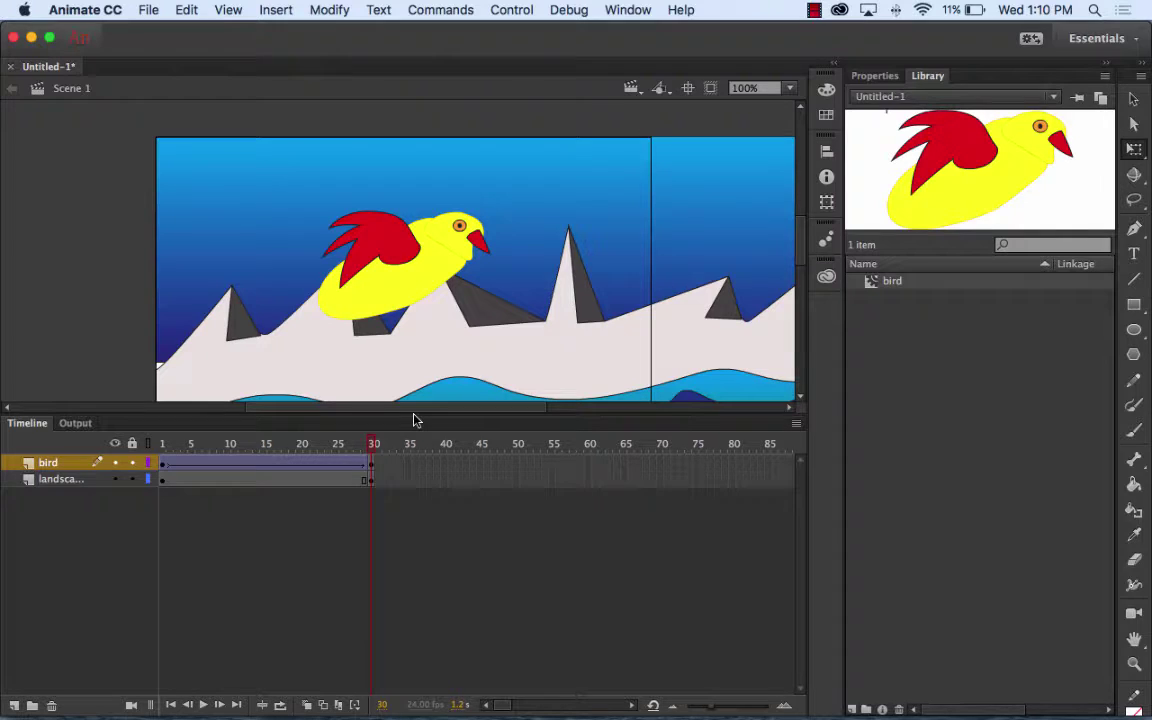
right_click(588, 464)
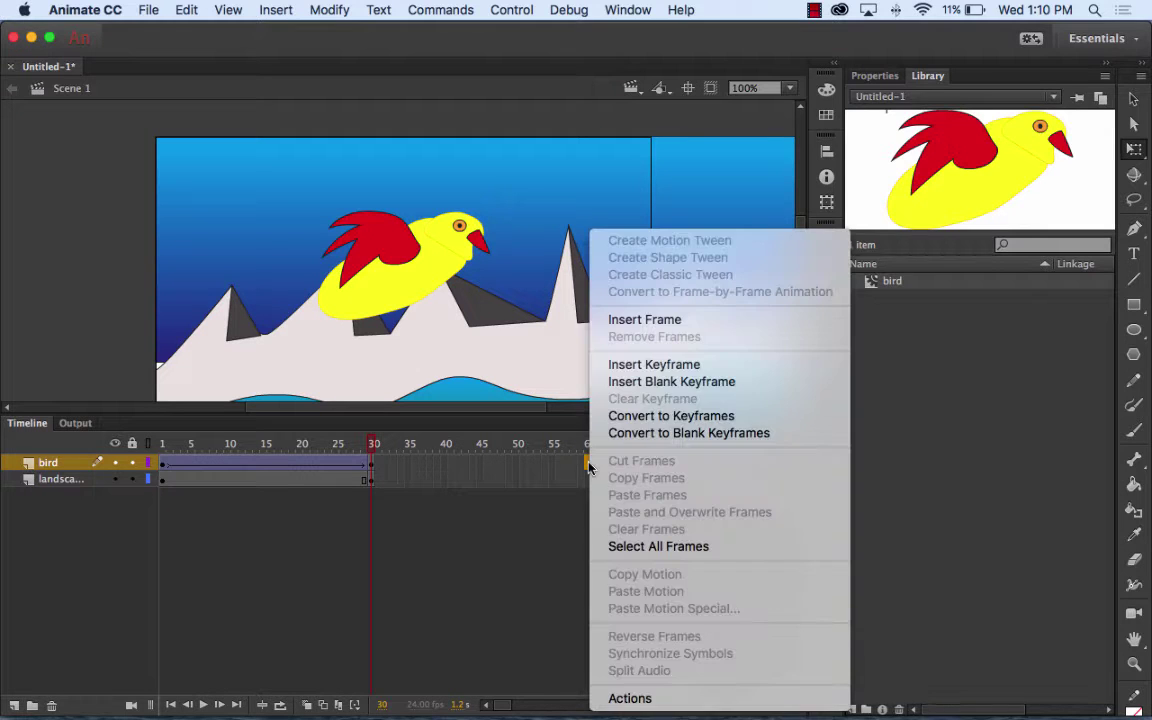
left_click(667, 366)
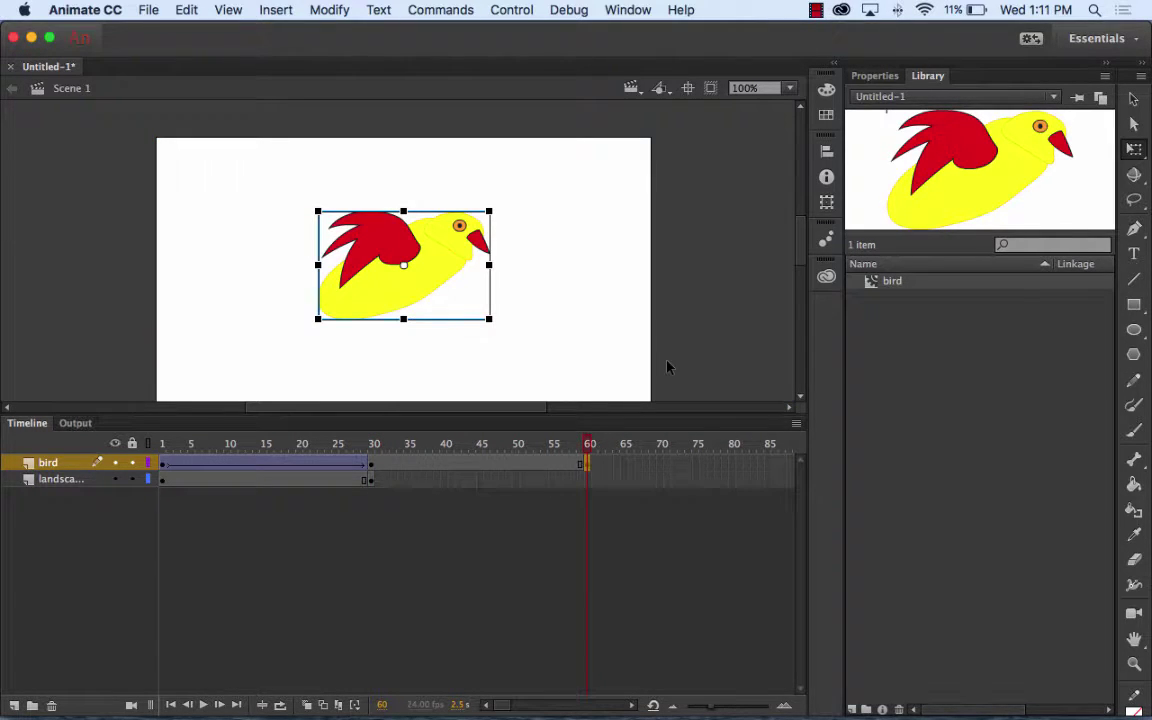
right_click(588, 481)
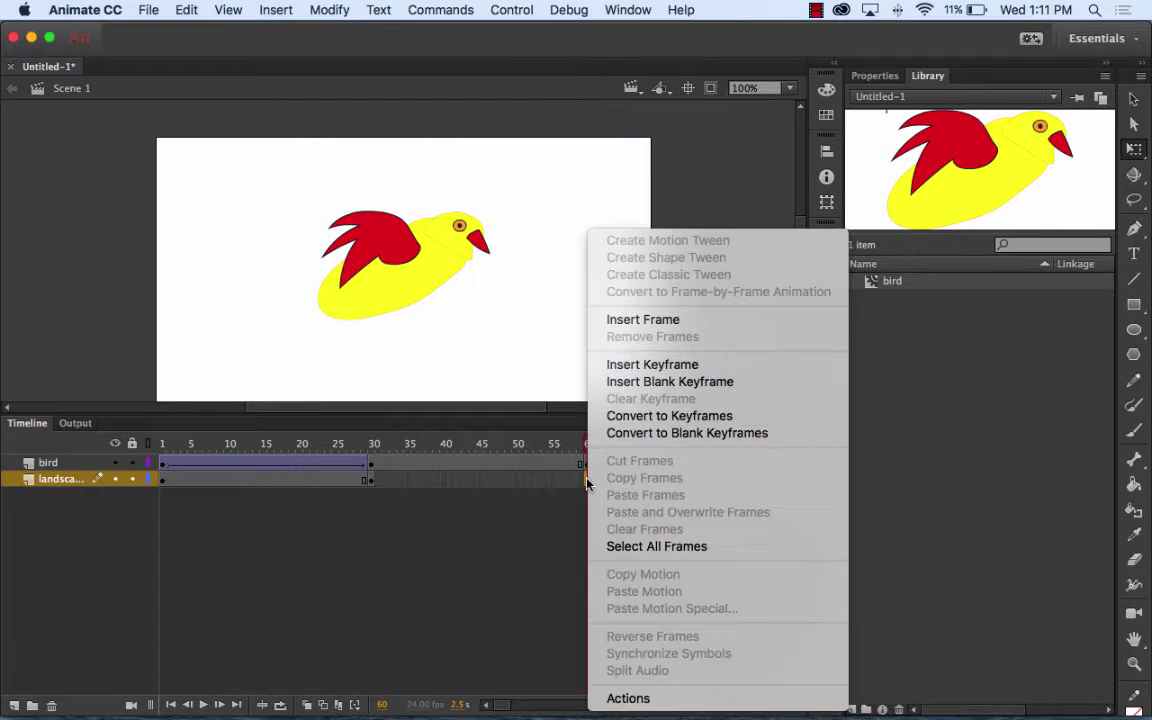
left_click(652, 366)
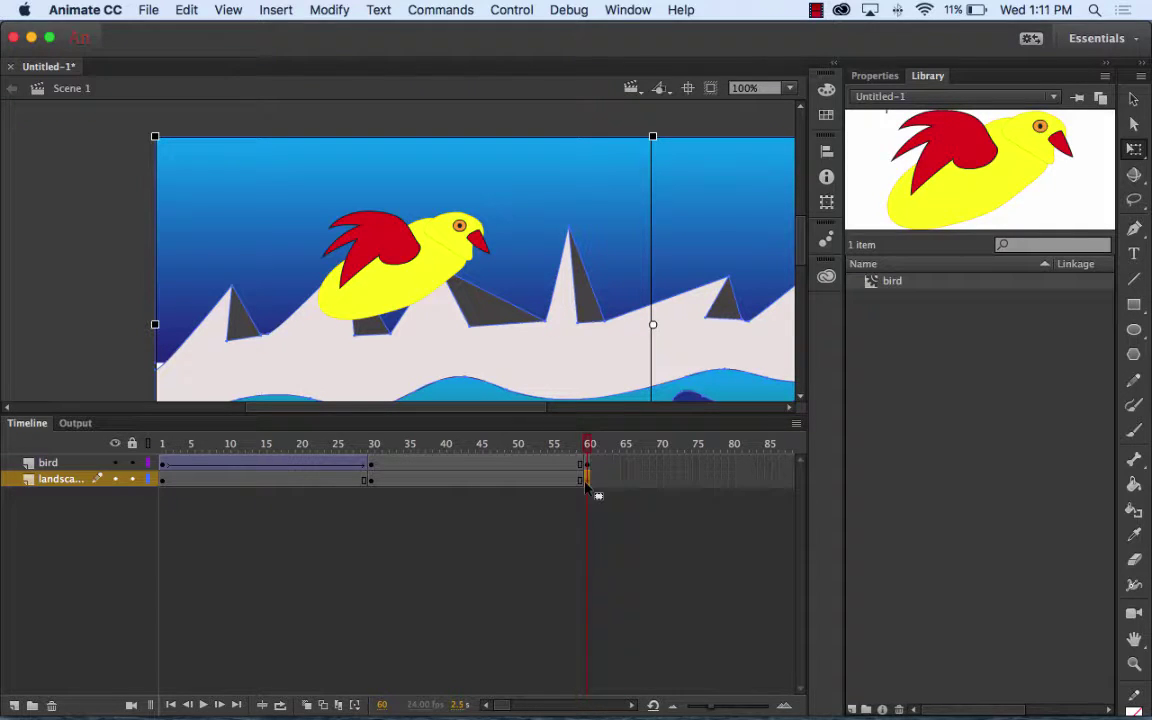
Slide the landscape left at frame 60 and add a Classic Tween from frame 30
left_click_drag(725, 309, 455, 321)
left_click_drag(547, 287, 462, 281)
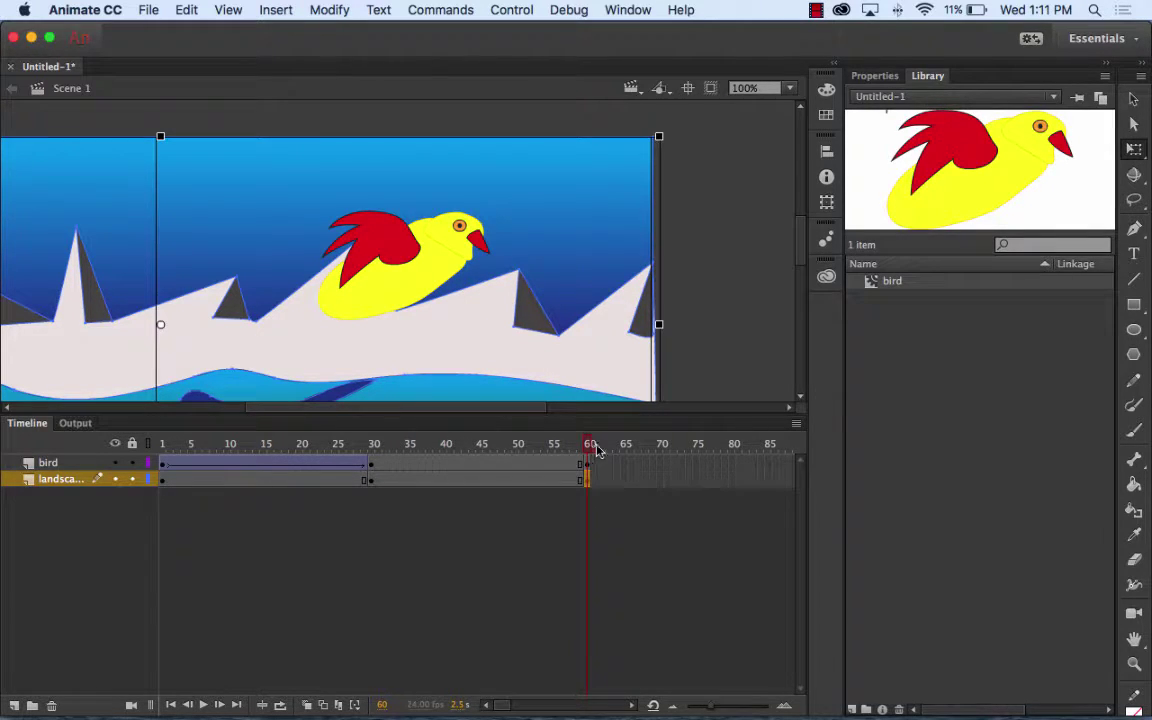
left_click(371, 481)
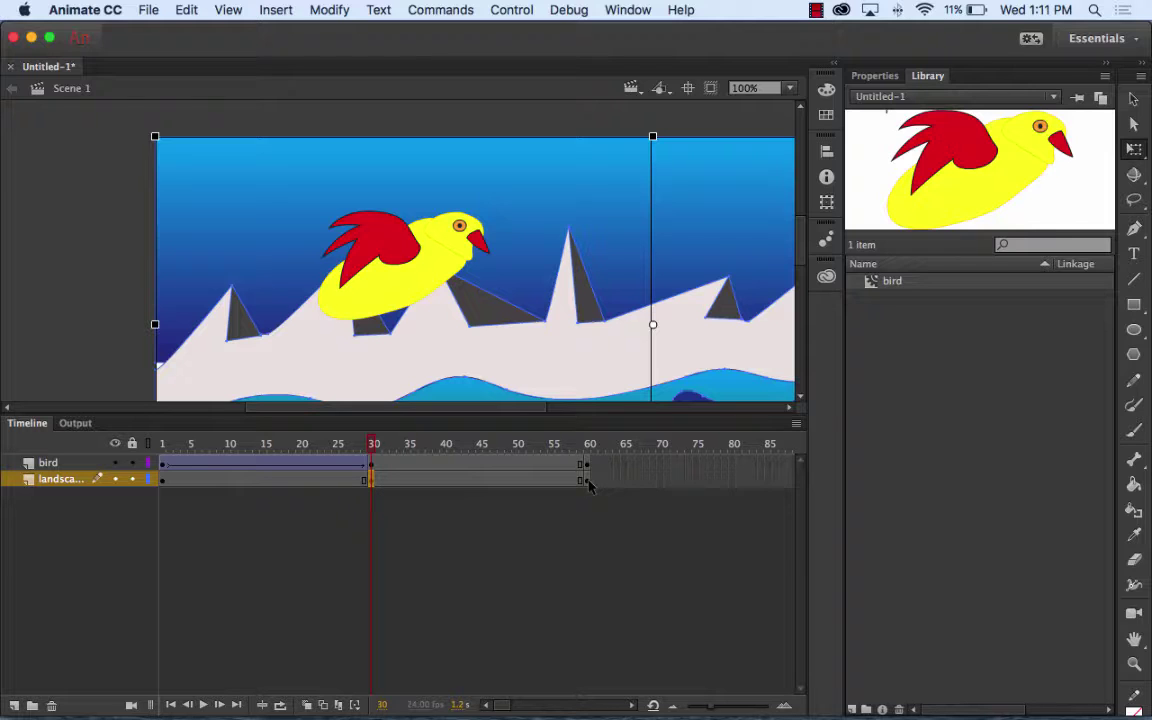
right_click(372, 482)
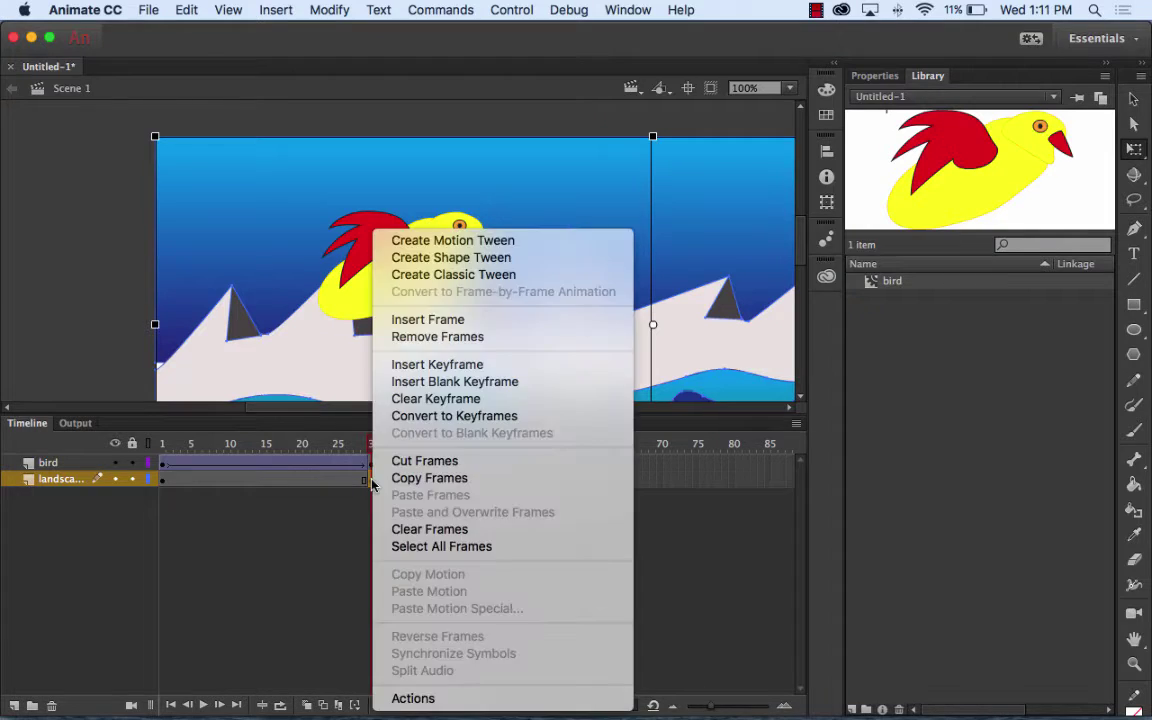
left_click(489, 274)
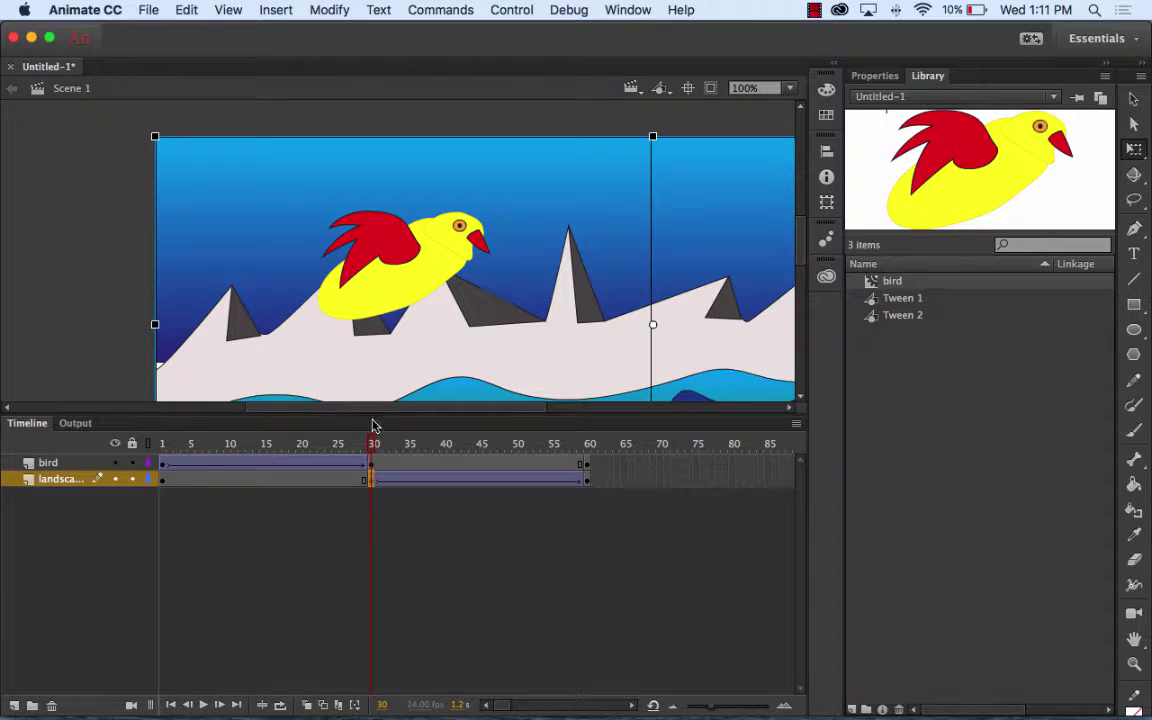
left_click_drag(372, 449, 588, 454)
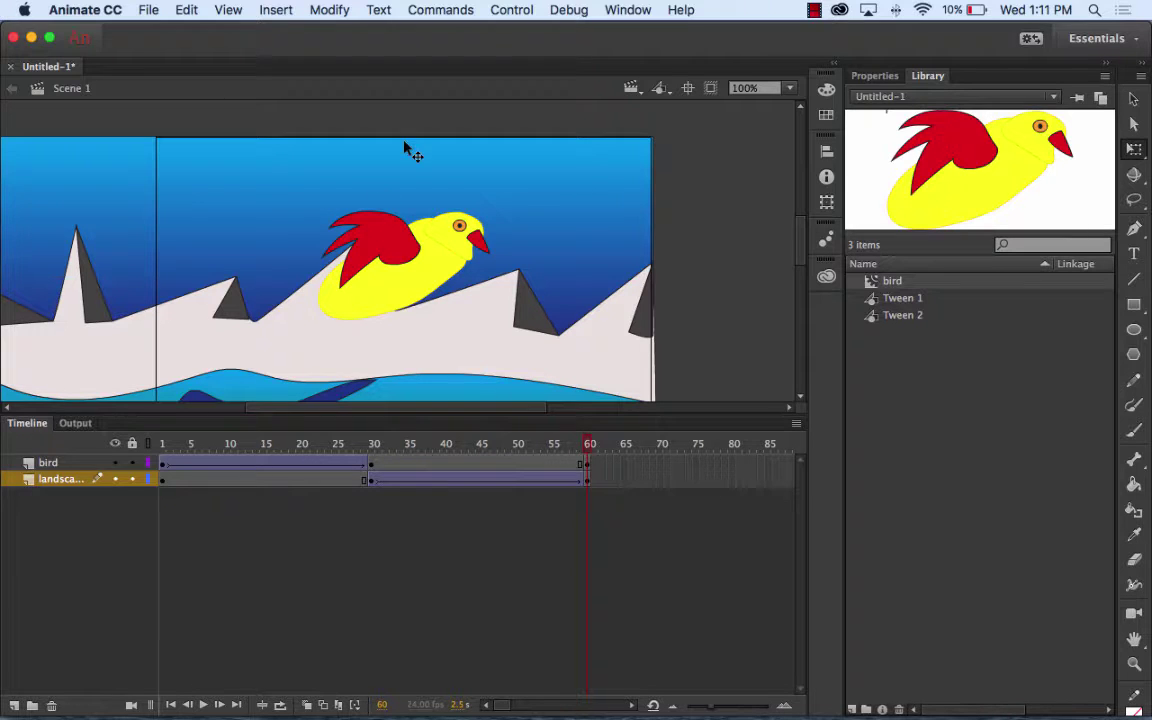
Run Control > Test Movie > In Browser to preview the animation
left_click(512, 10)
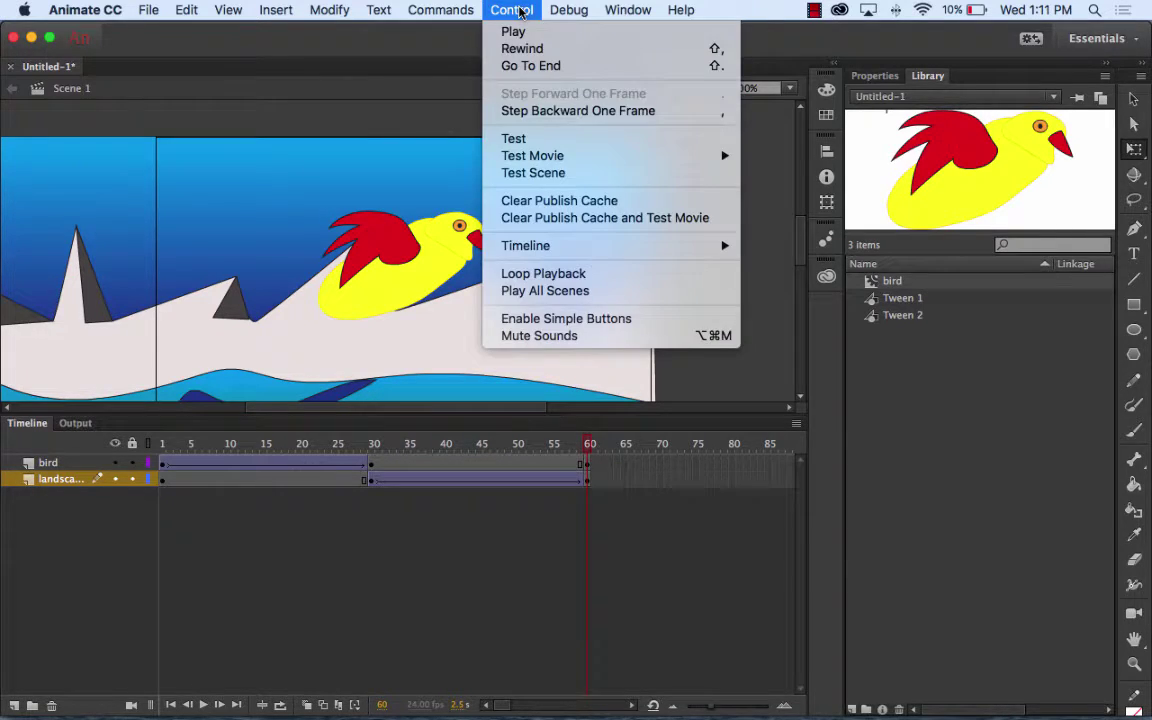
mouse_move(555, 158)
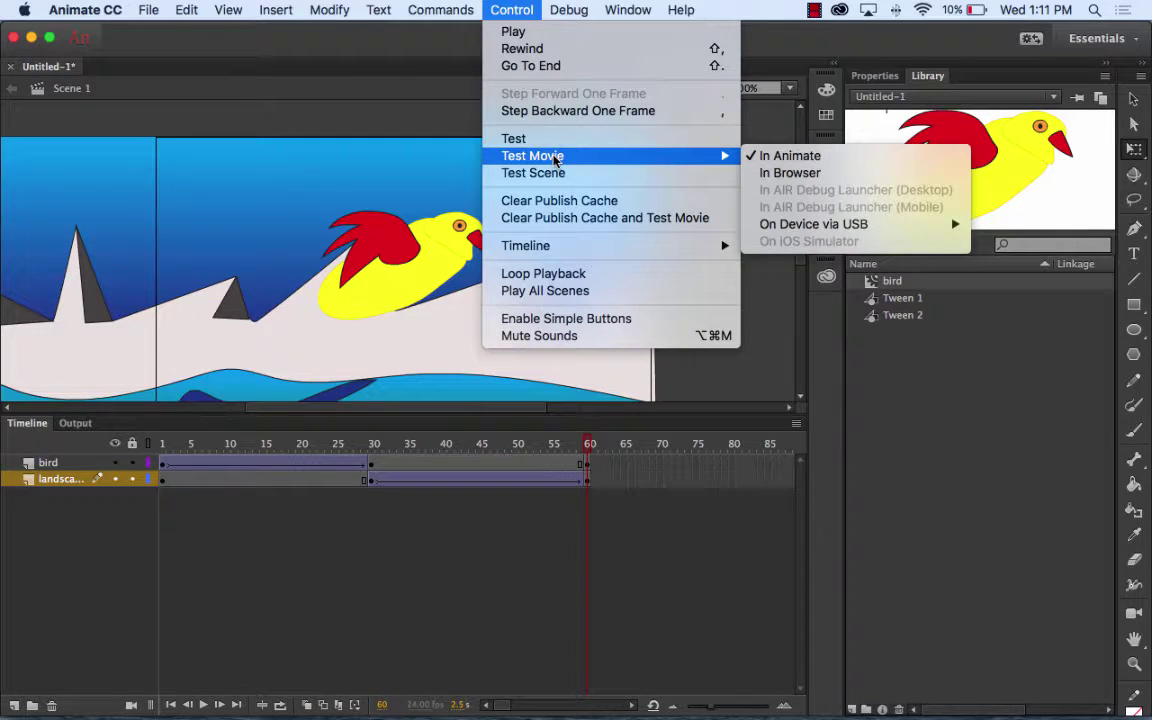
left_click(790, 173)
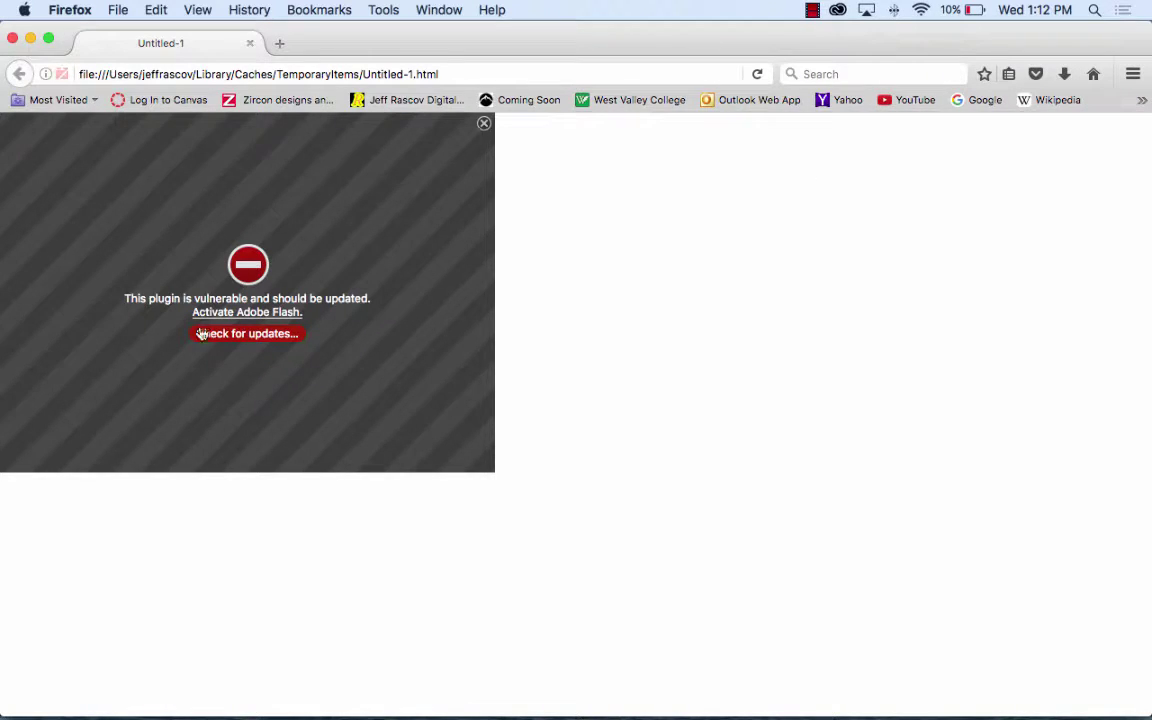
Allow the Flash plugin in Firefox, watch the bird animation, then close the preview
left_click(254, 312)
left_click(235, 196)
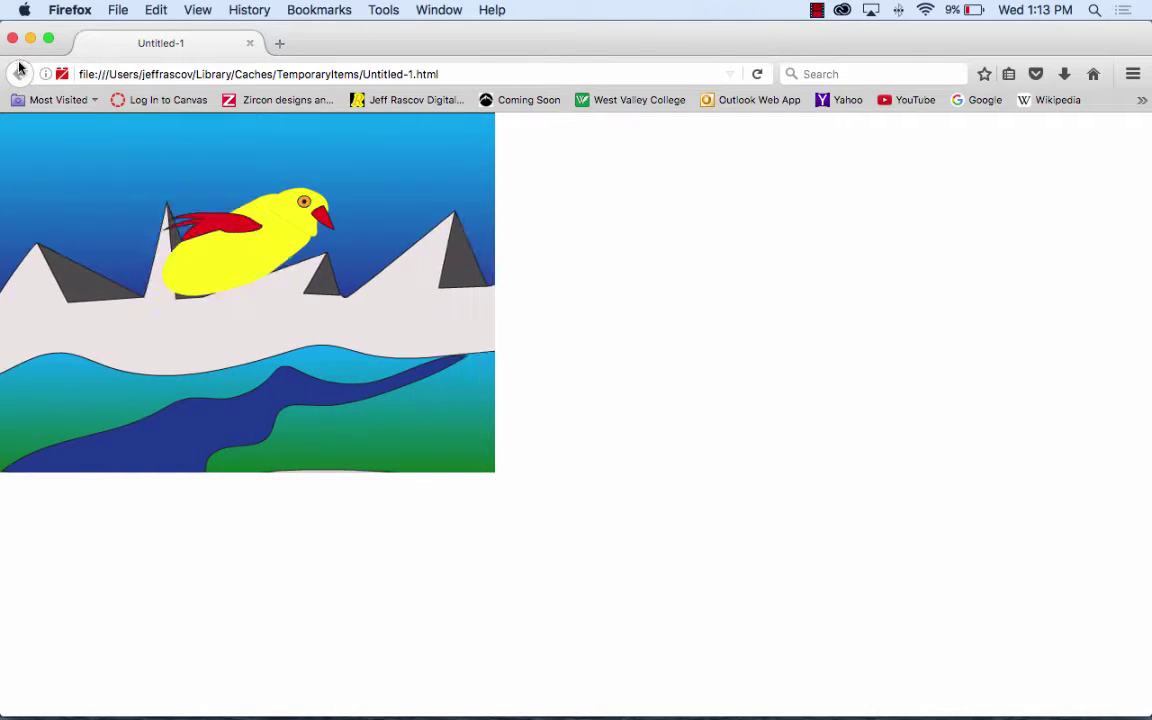
key("super+w")
Bring the Adobe Animate CC document back to the front
left_click(118, 9)
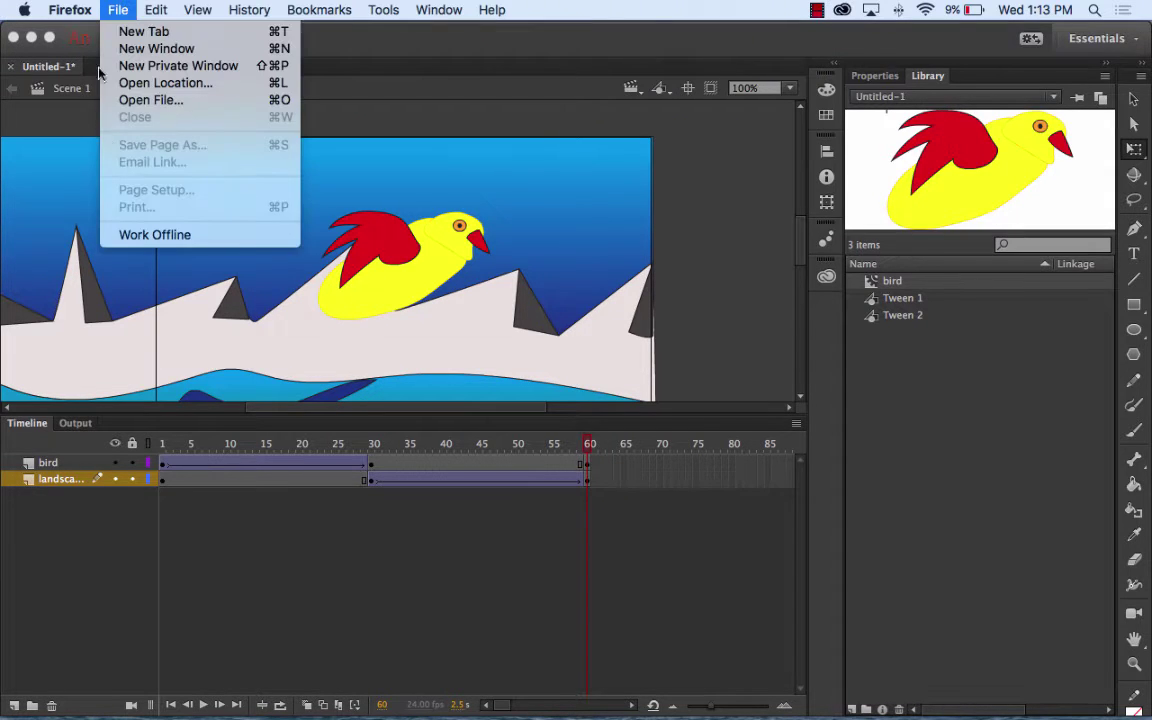
left_click(116, 9)
left_click(320, 44)
left_click(186, 9)
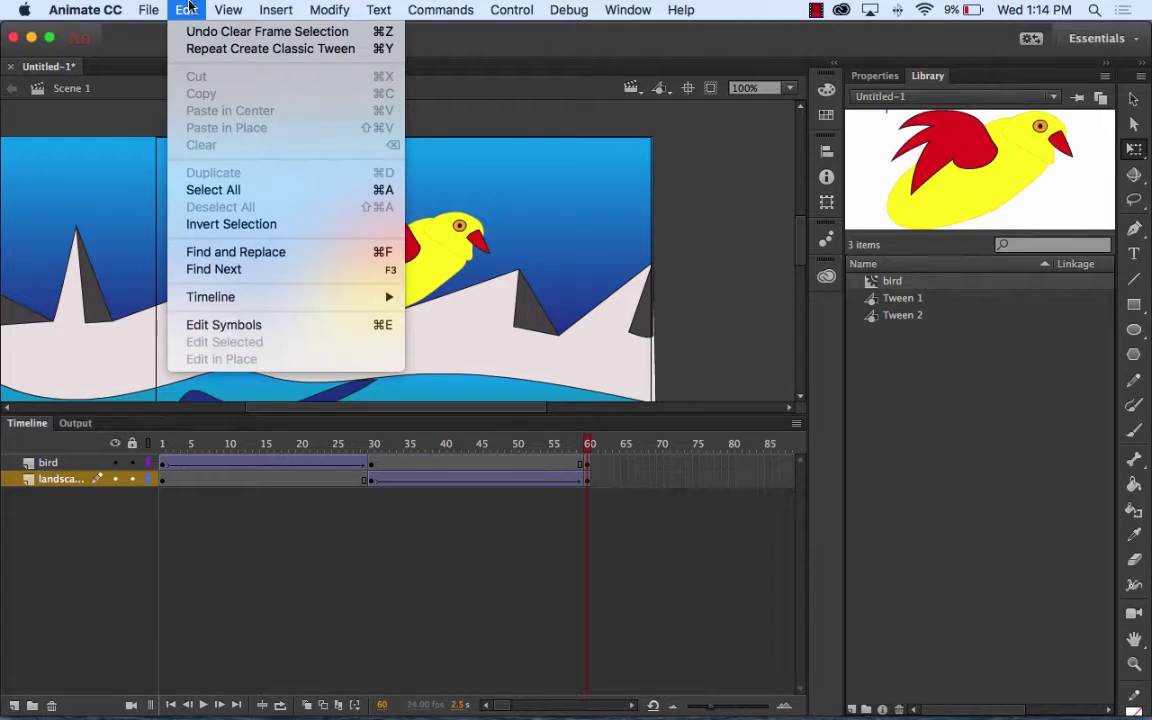
mouse_move(157, 5)
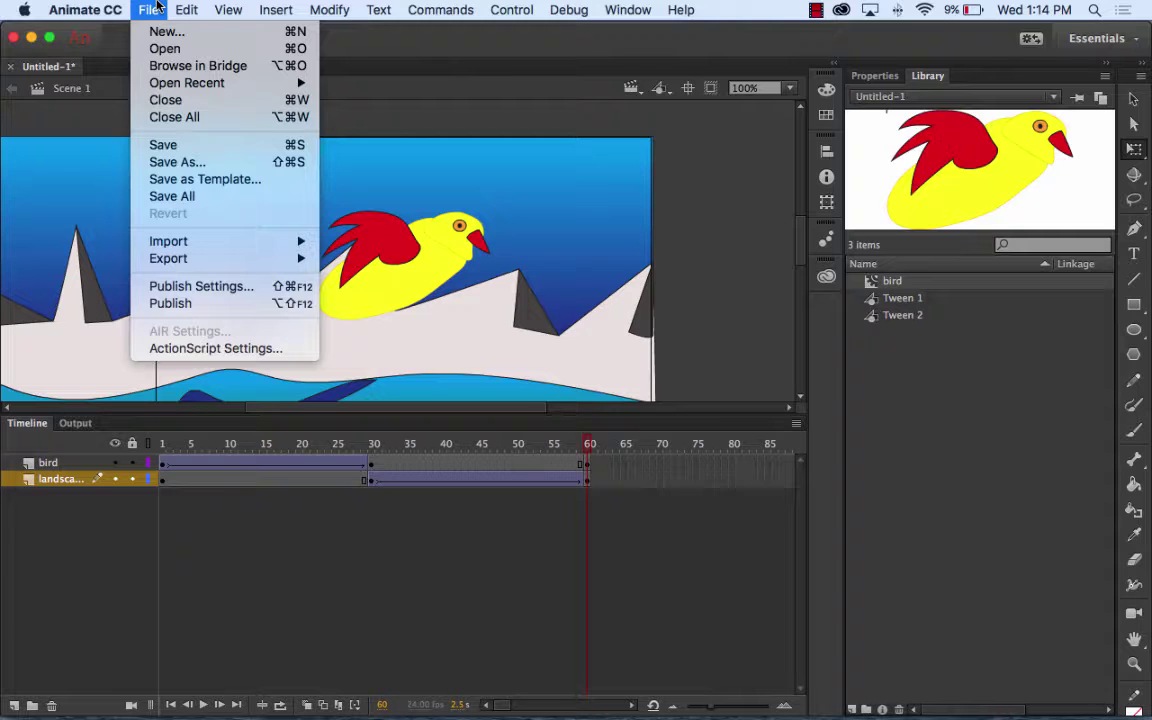
Save the document as bird.fla in the Documents folder
left_click(200, 162)
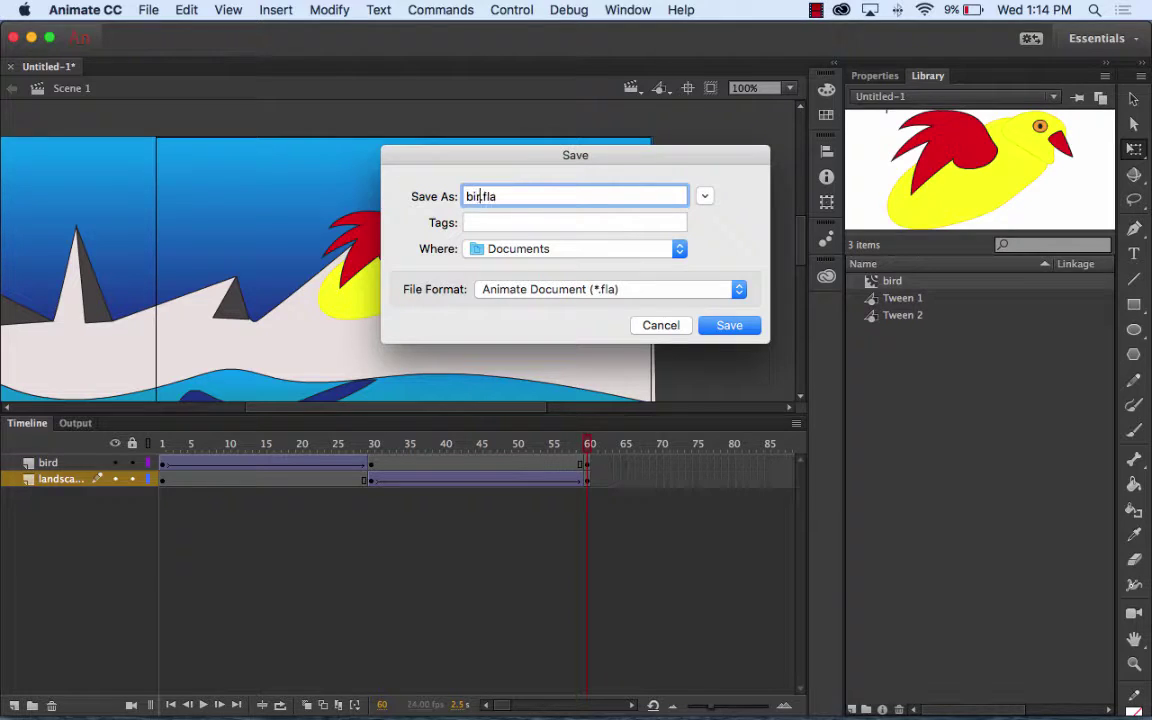
left_click(745, 324)
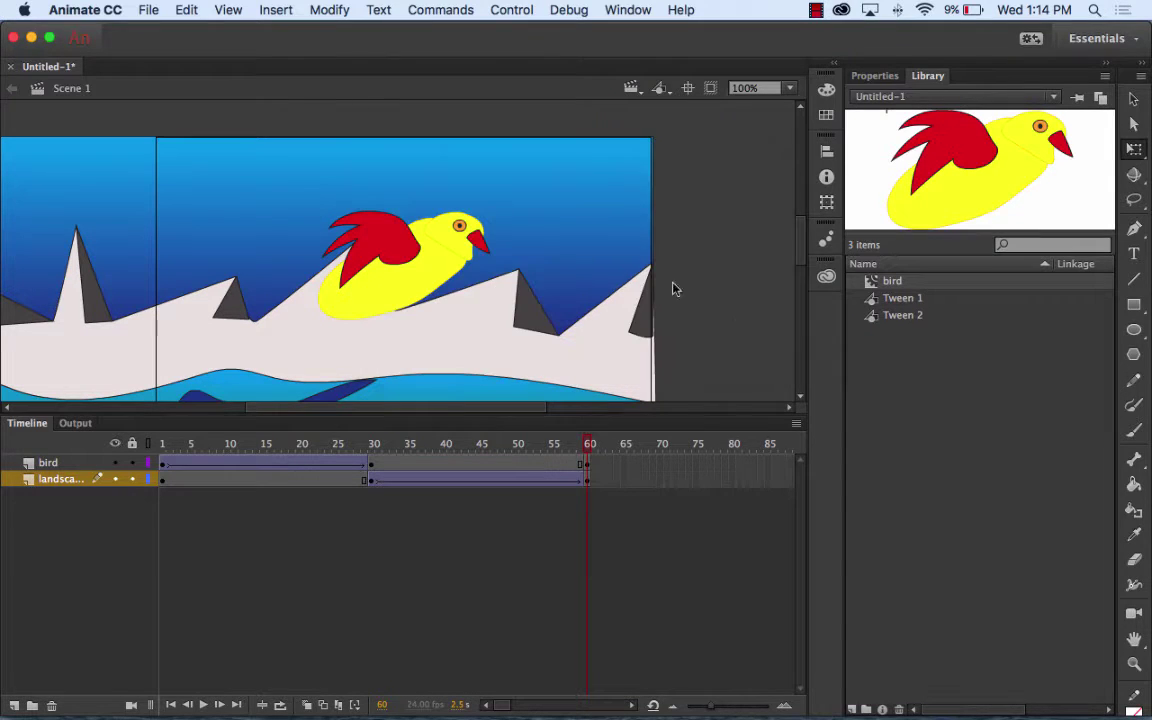
left_click(88, 10)
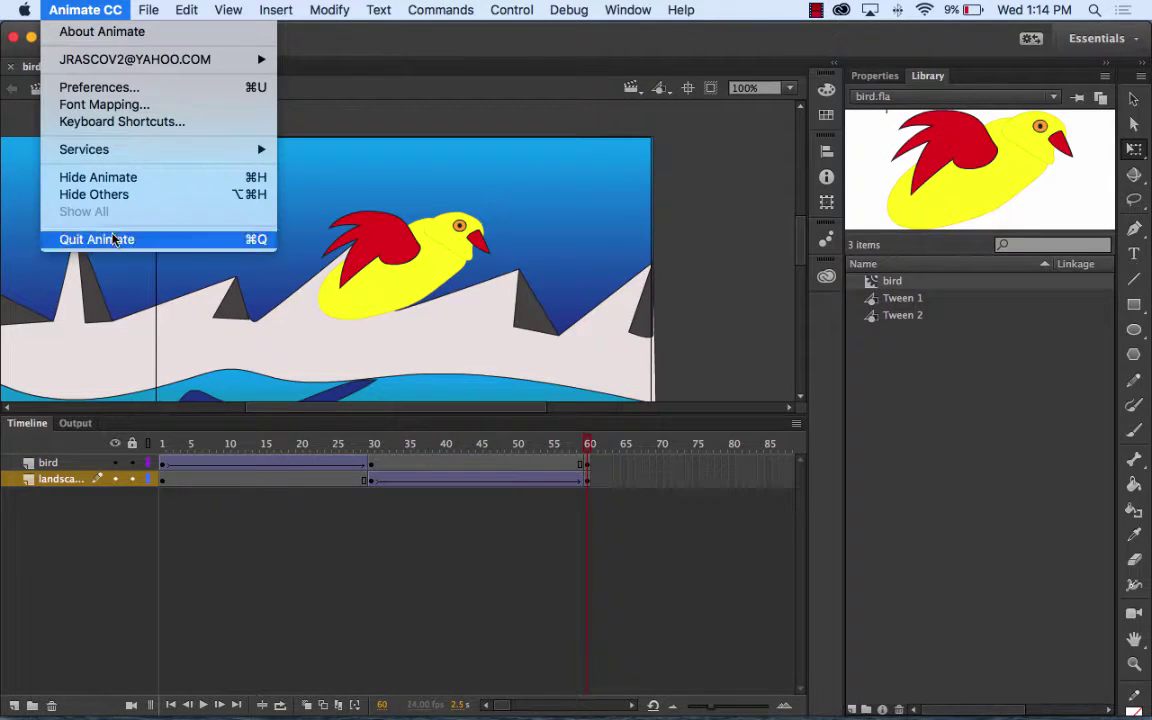
Quit Animate, close the Animate CC Finder window, and launch Illustrator from the Dock
left_click(100, 239)
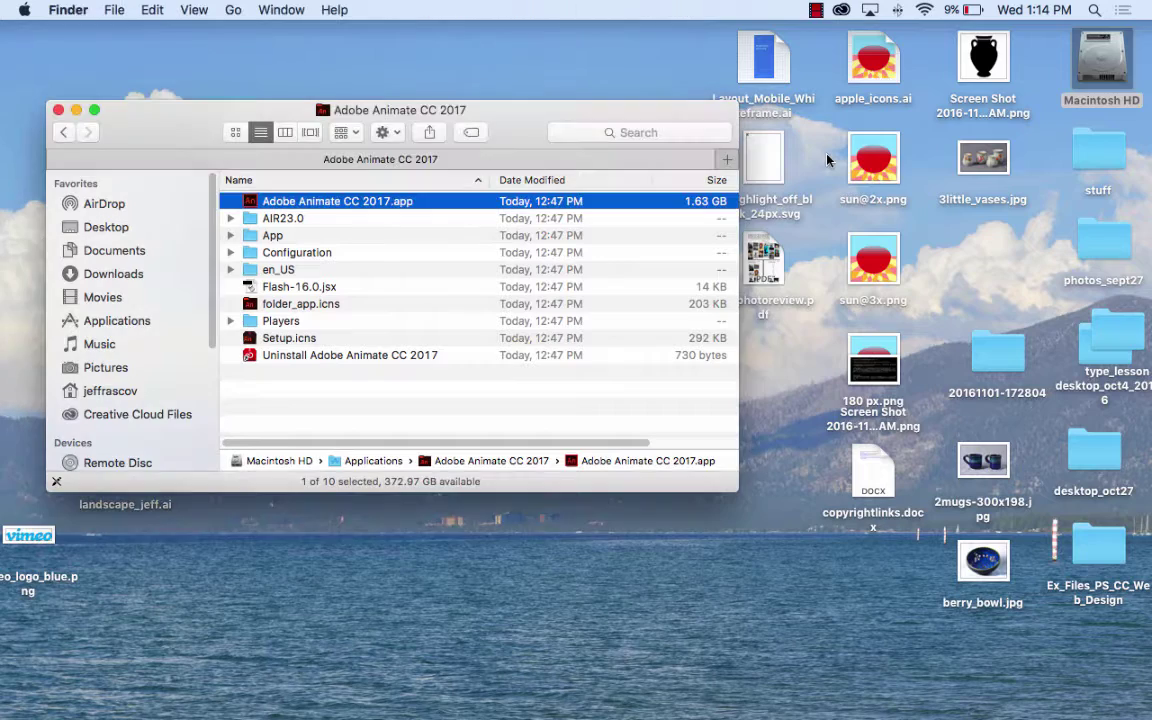
left_click(58, 109)
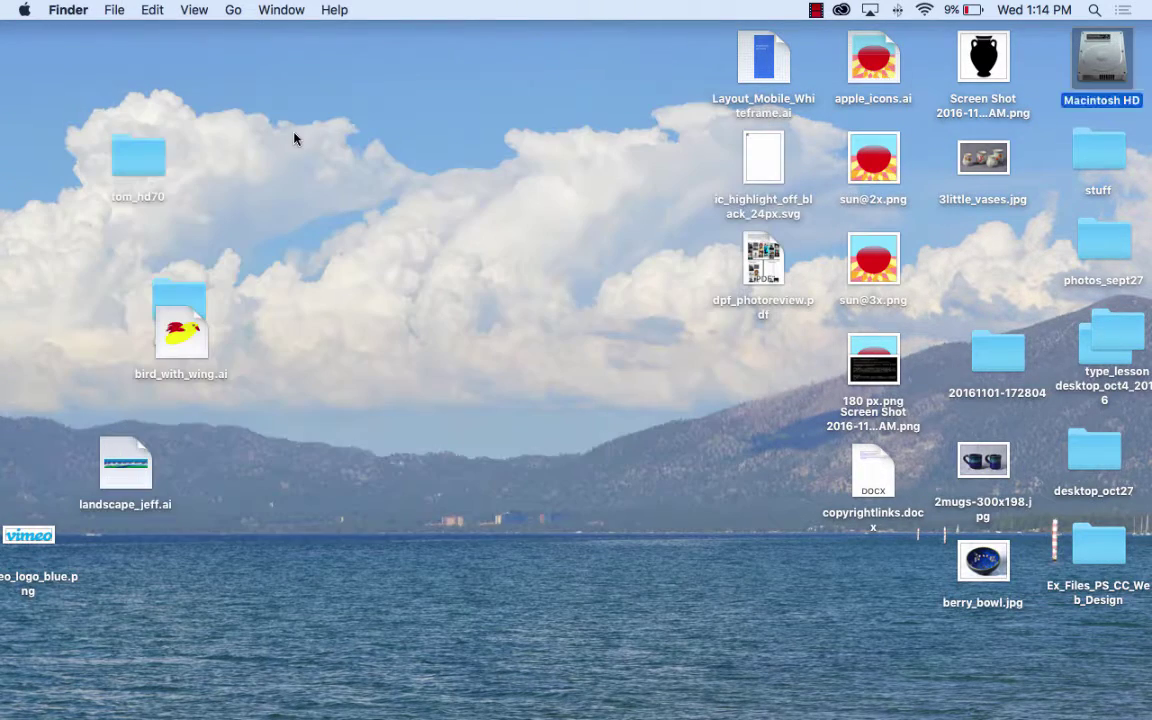
mouse_move(588, 692)
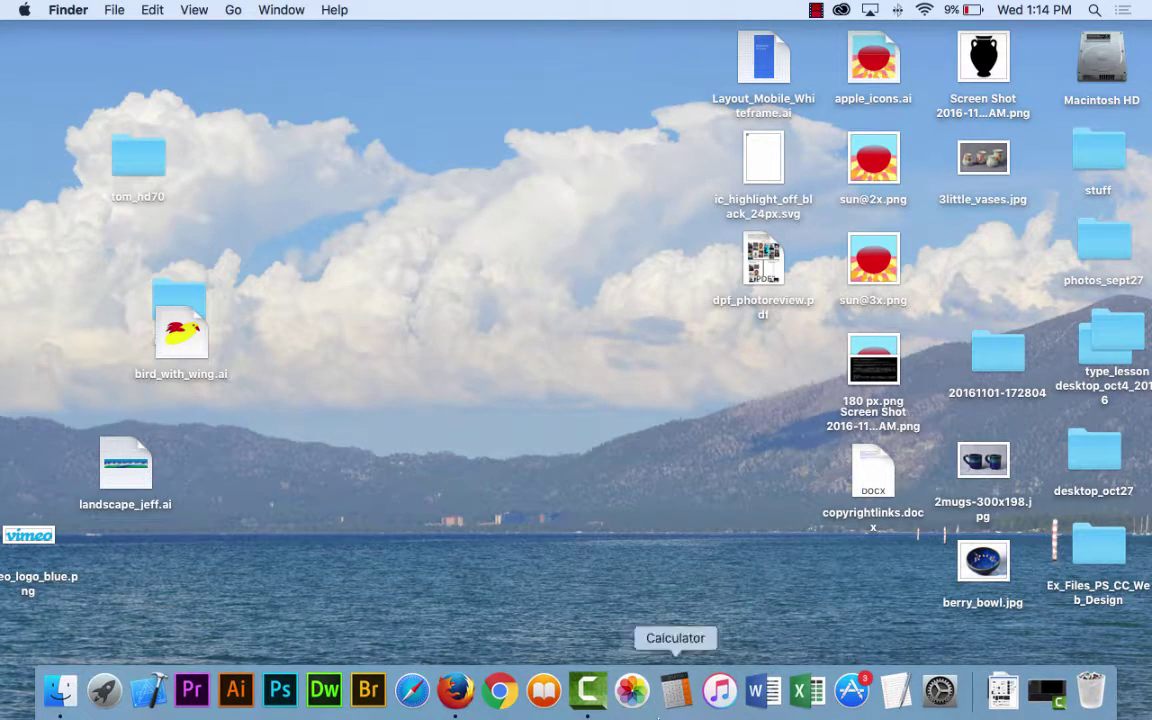
left_click(234, 691)
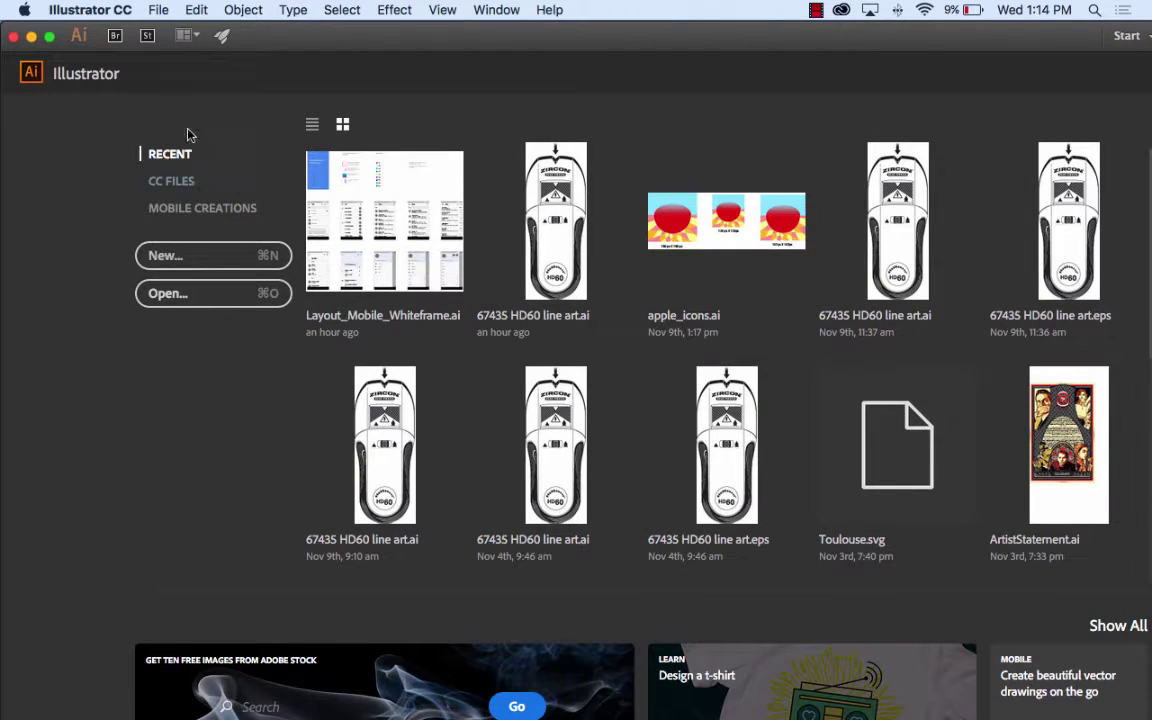
Create a 1080 × 1920 px Android 1080p document named 'logo', then close it
left_click(160, 10)
left_click(173, 33)
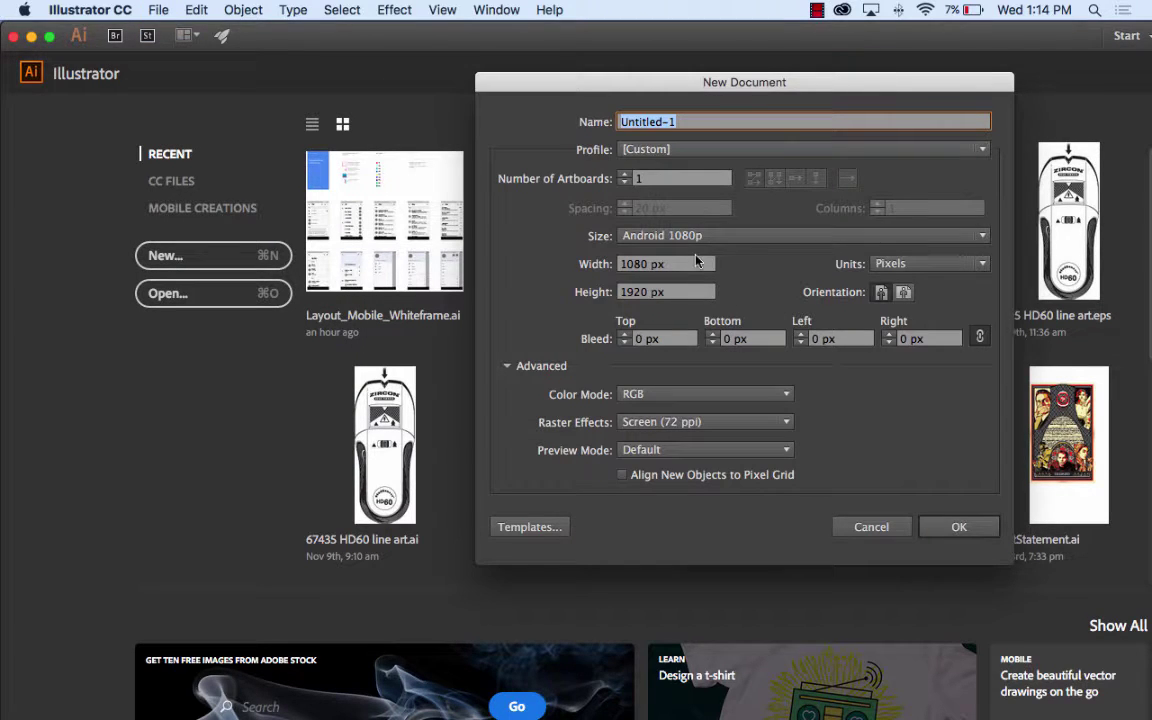
left_click(607, 236)
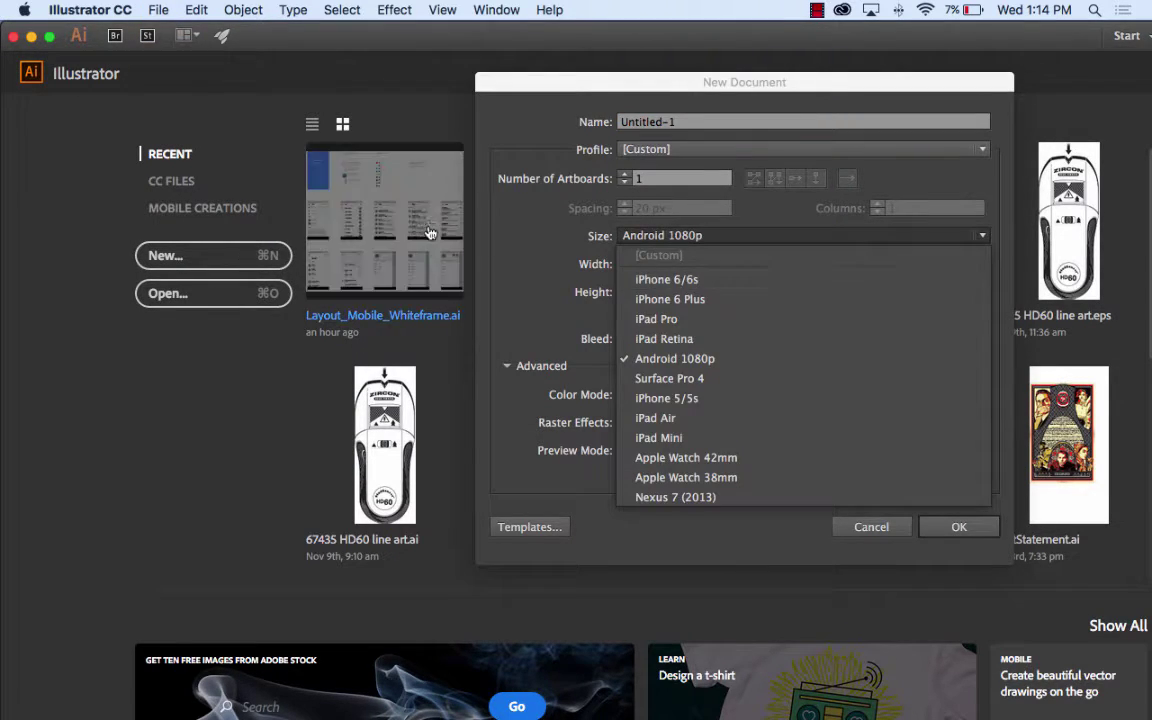
left_click(519, 225)
left_click_drag(694, 123, 566, 116)
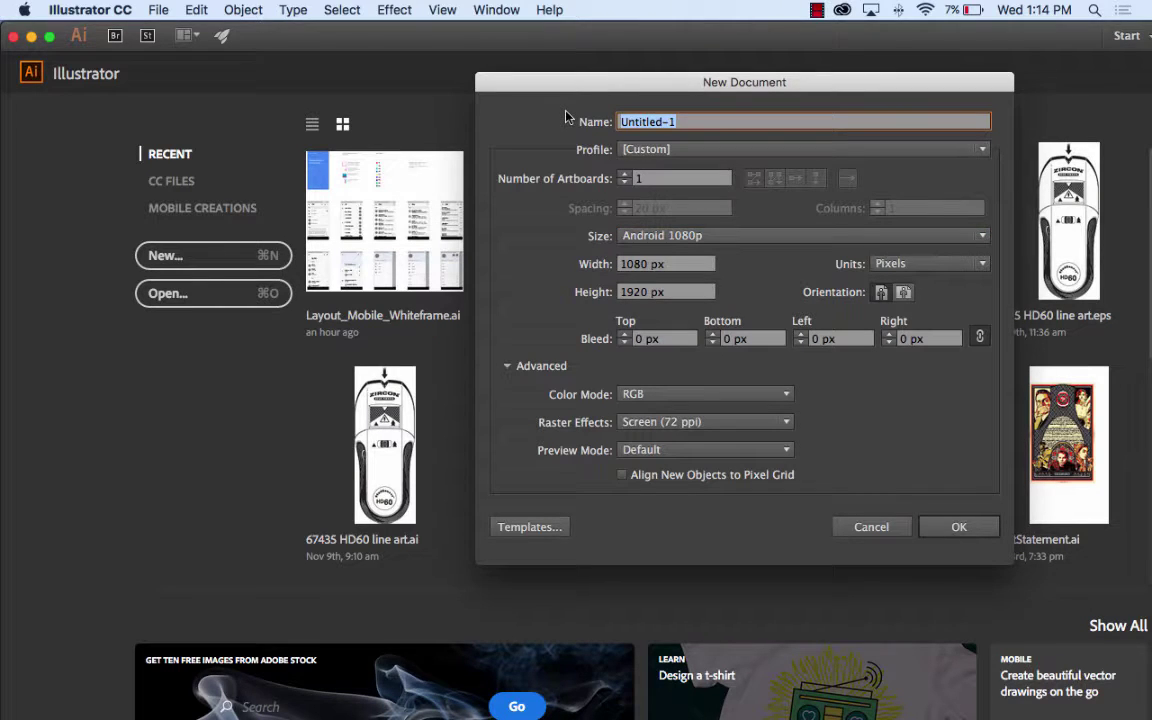
type("logo")
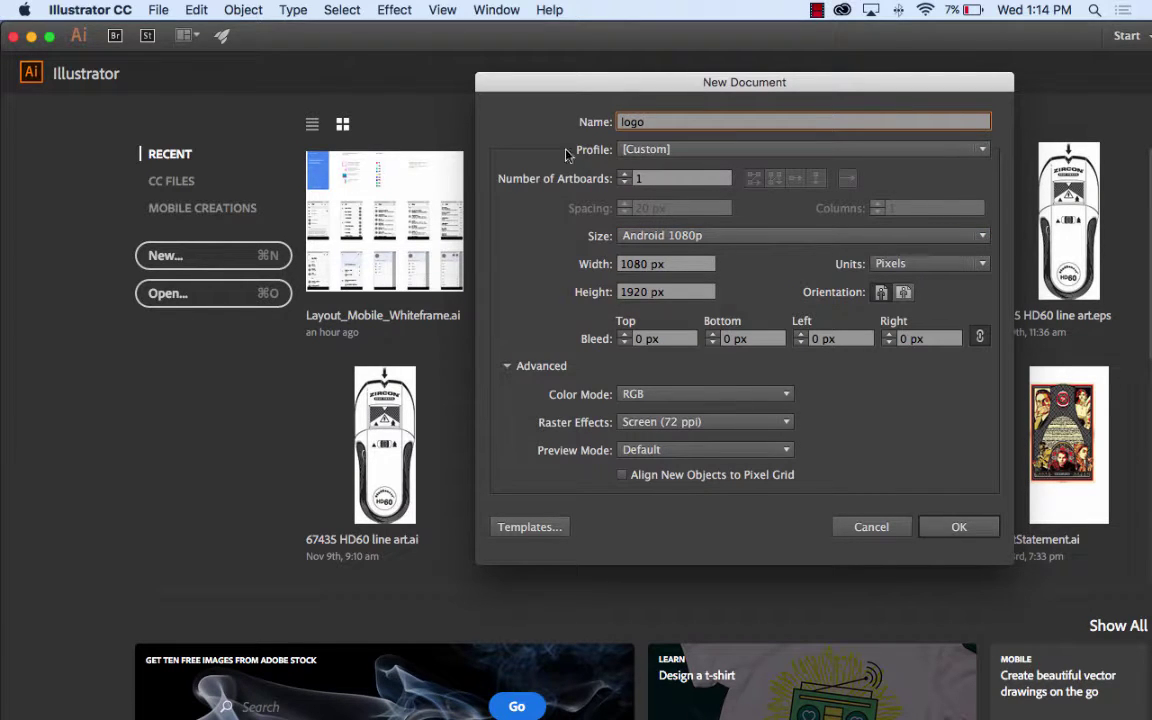
left_click(958, 527)
left_click(958, 527)
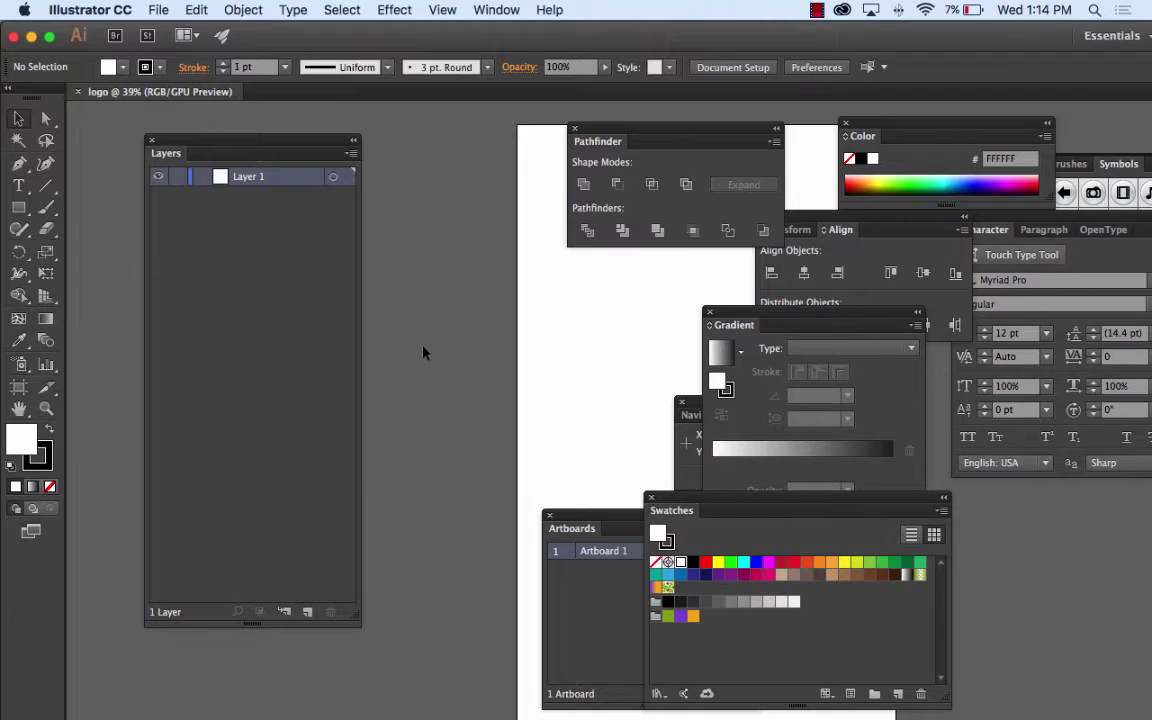
left_click_drag(543, 333, 198, 305)
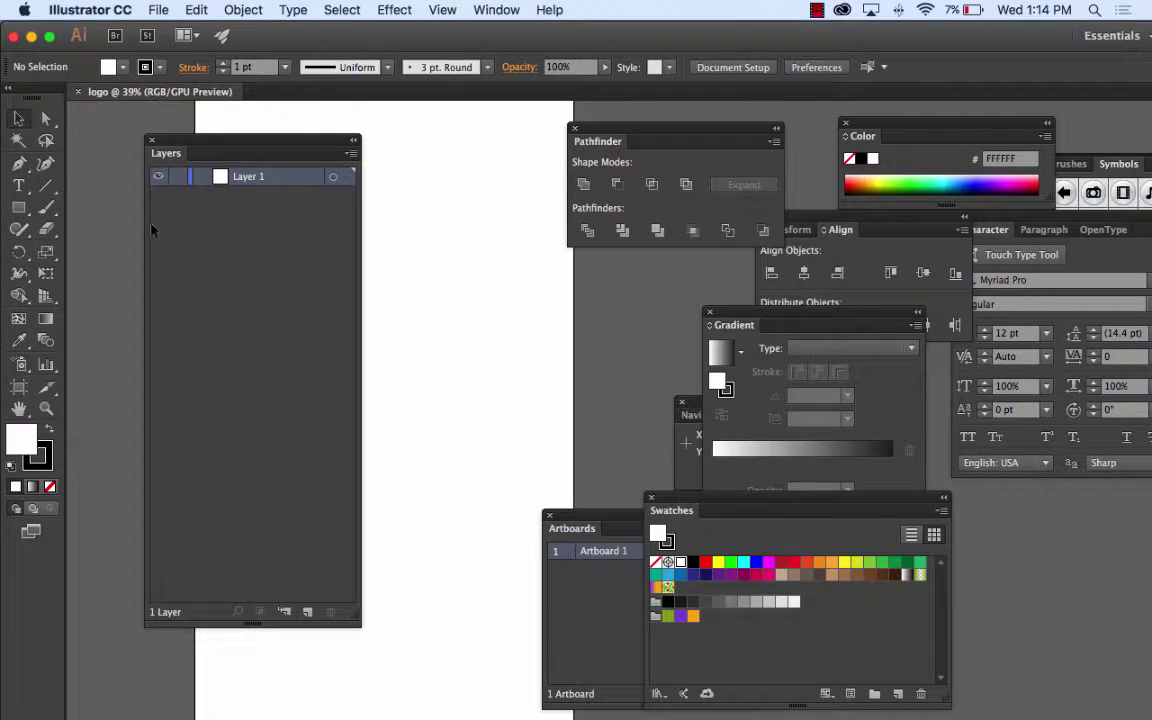
left_click(78, 91)
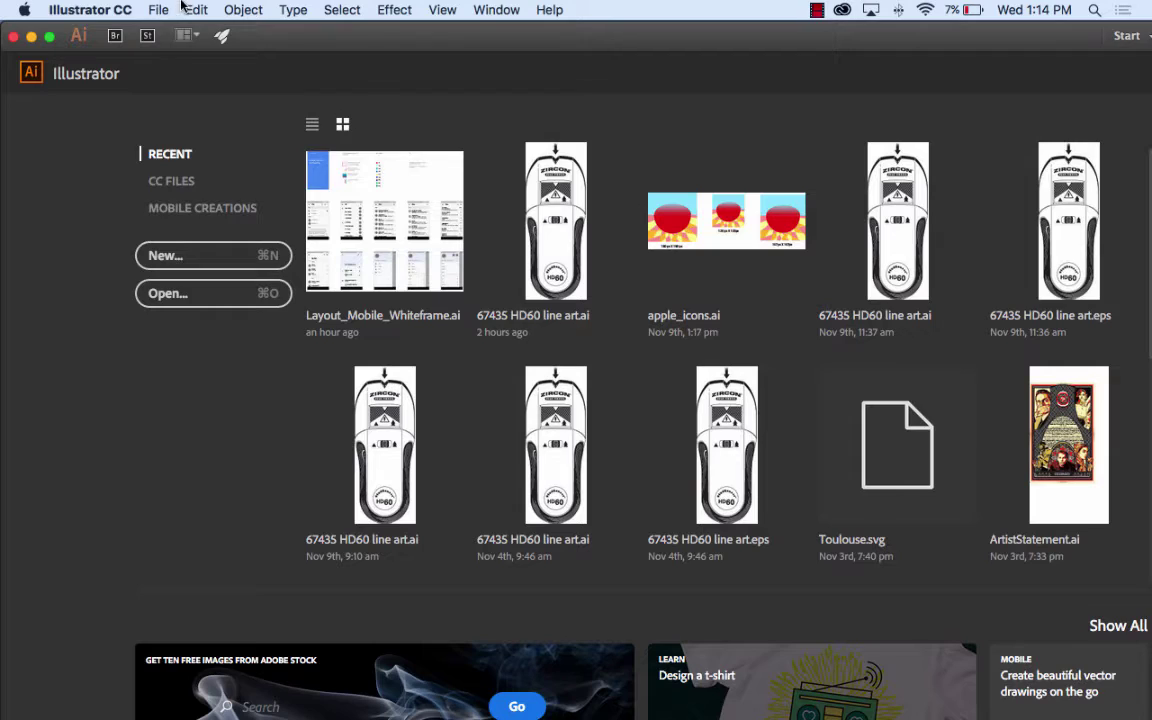
left_click(163, 9)
left_click(170, 31)
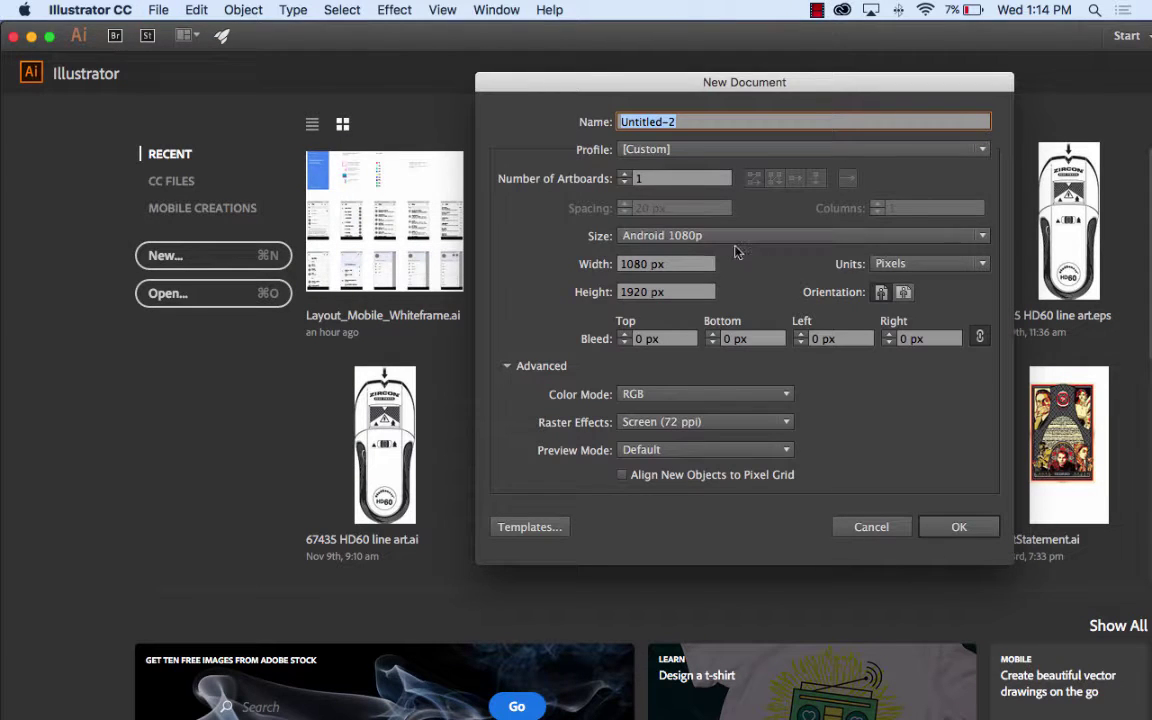
left_click(719, 237)
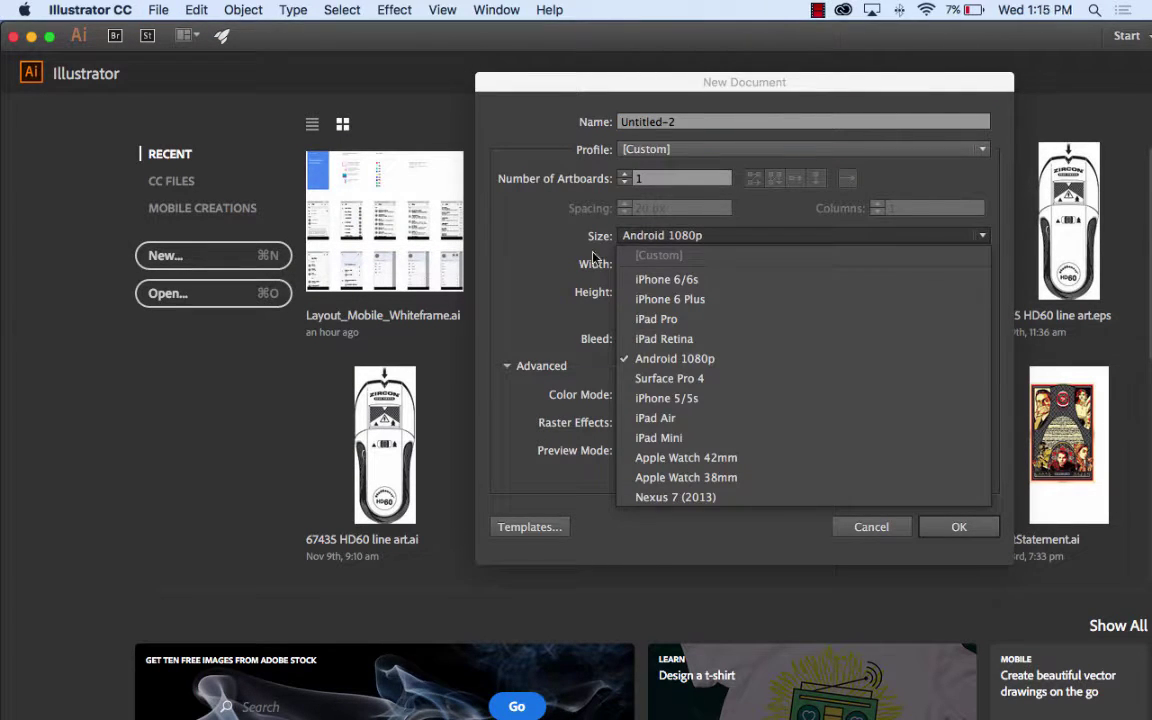
left_click(657, 240)
left_click(660, 148)
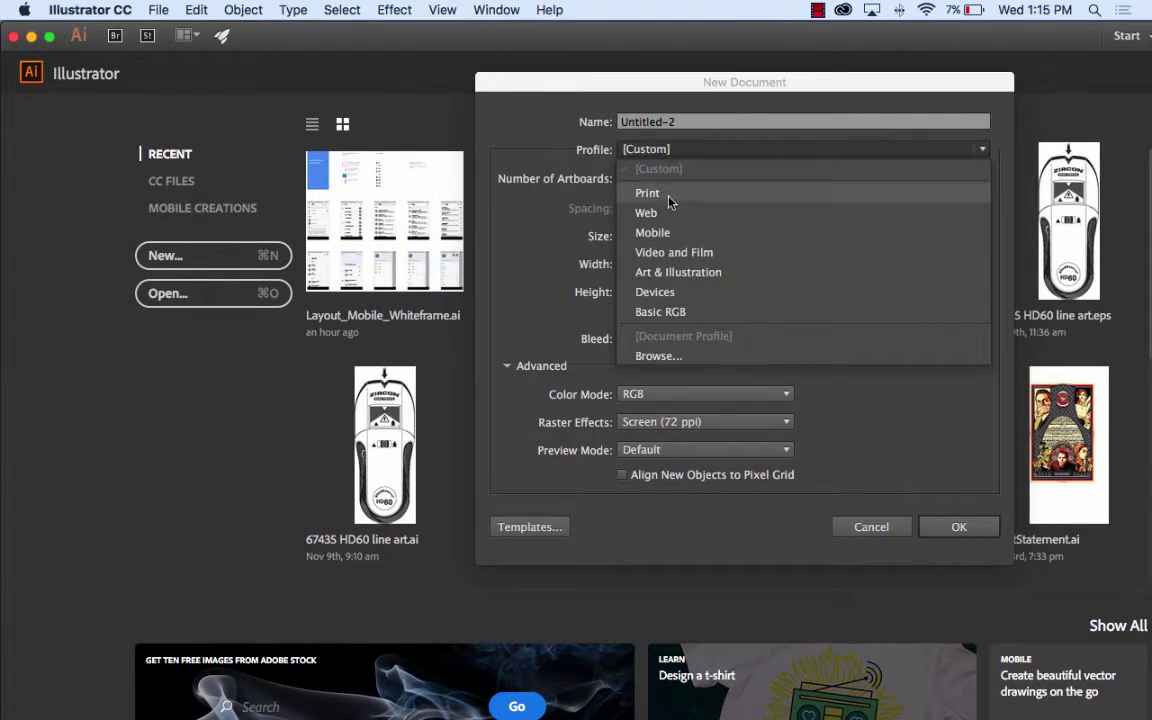
left_click(680, 252)
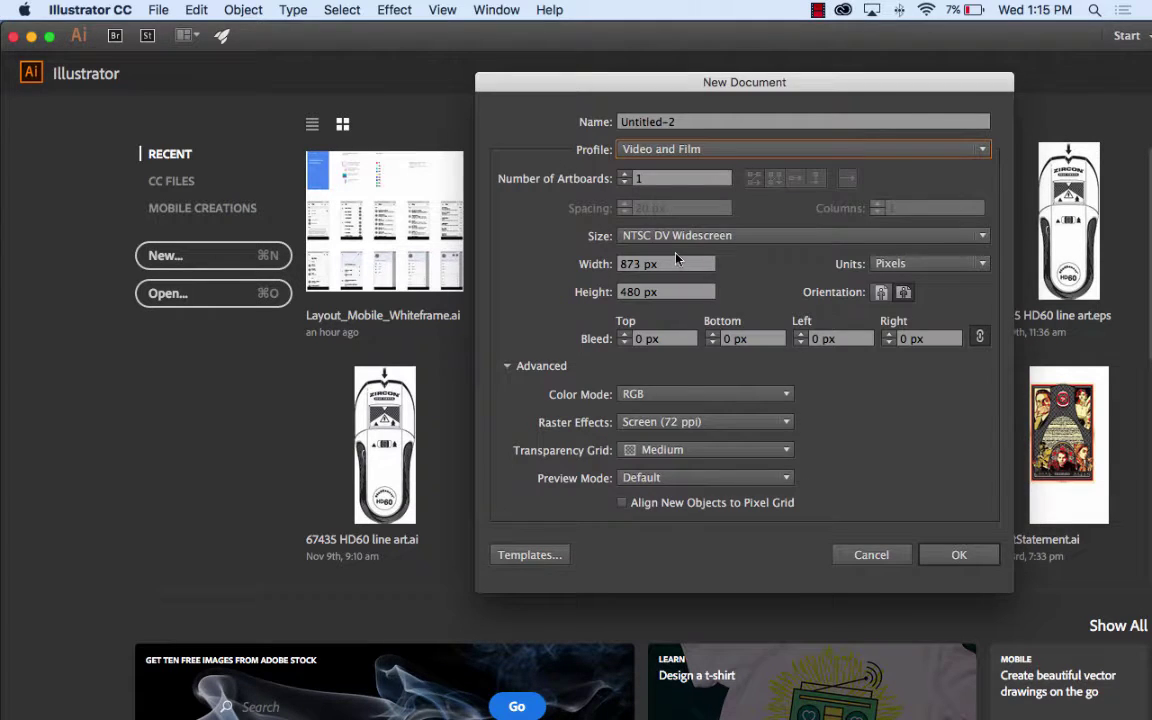
left_click(698, 238)
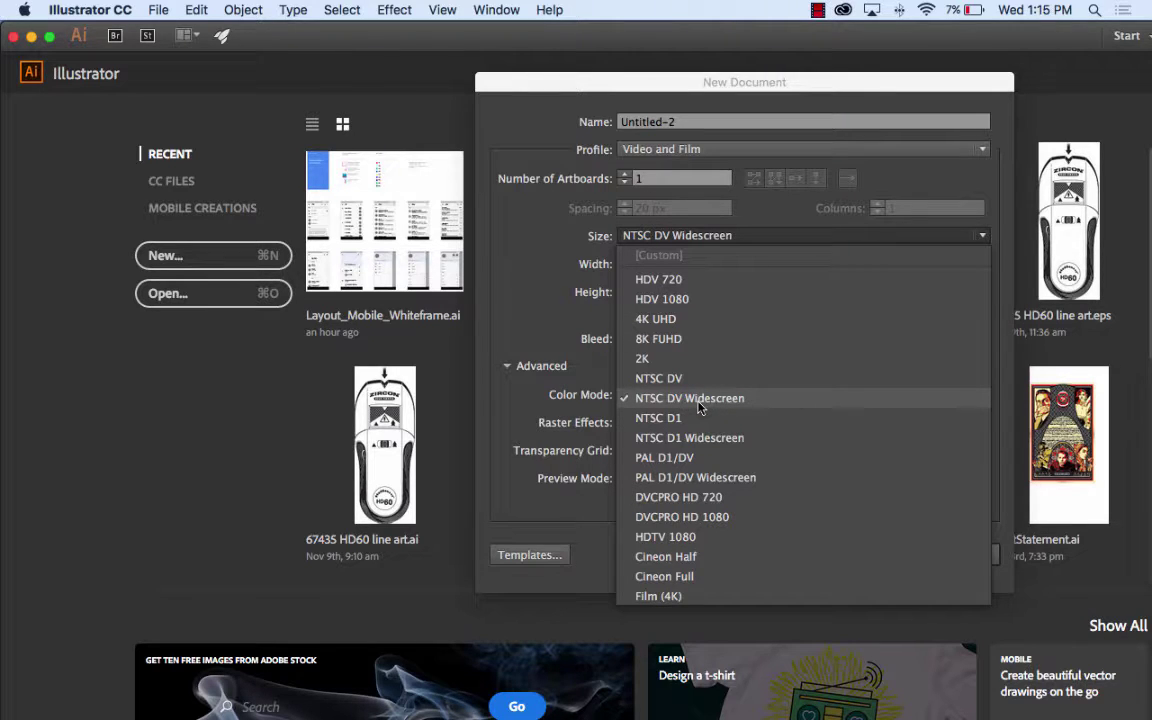
left_click(690, 300)
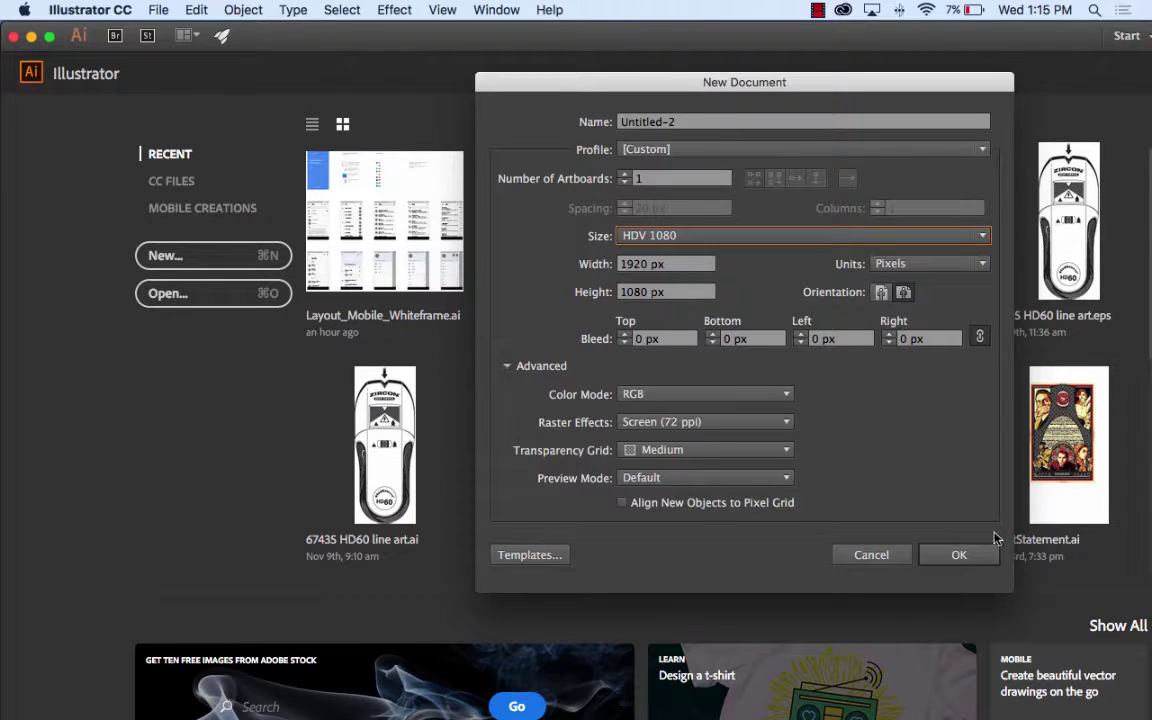
left_click(957, 553)
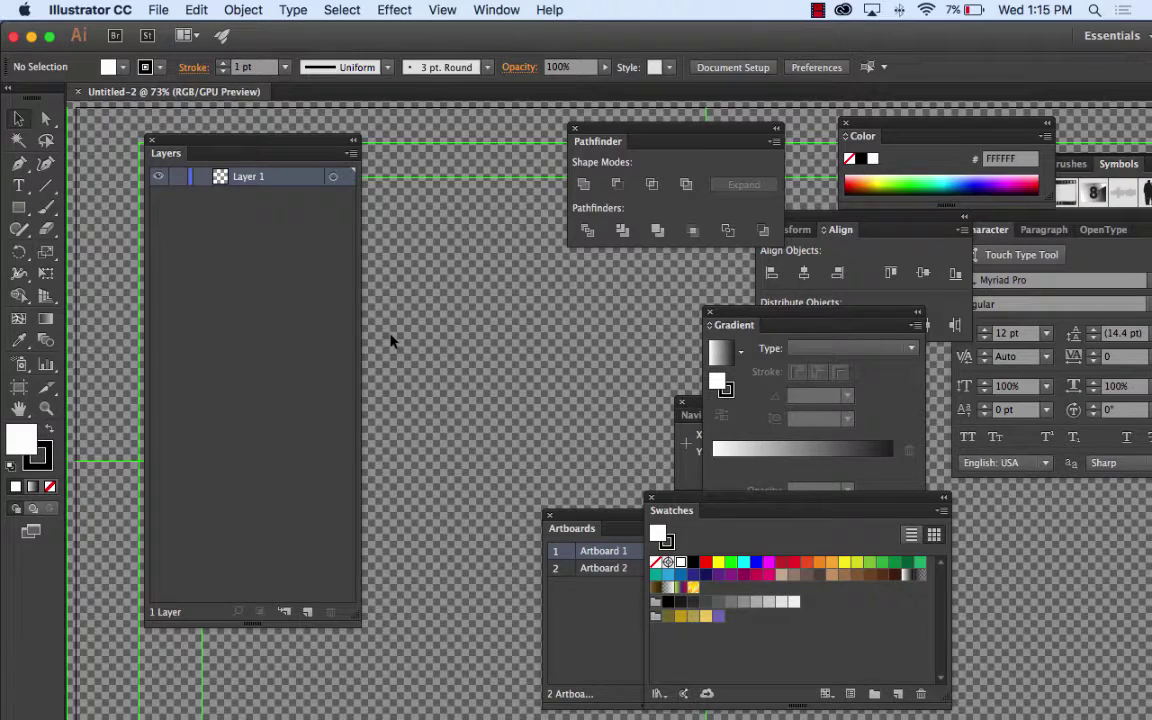
left_click(79, 92)
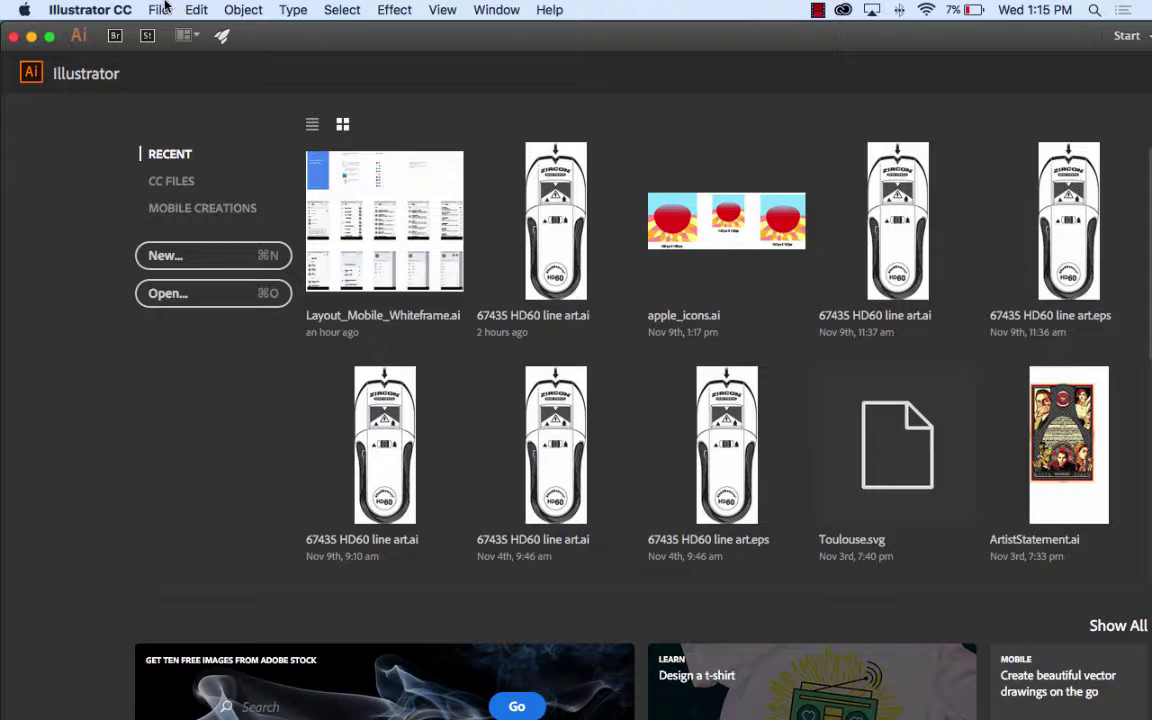
Create an HDV 1080 (1920 × 1080 px) document, Untitled-3, with the Transparency Grid set to Off
left_click(158, 10)
left_click(170, 40)
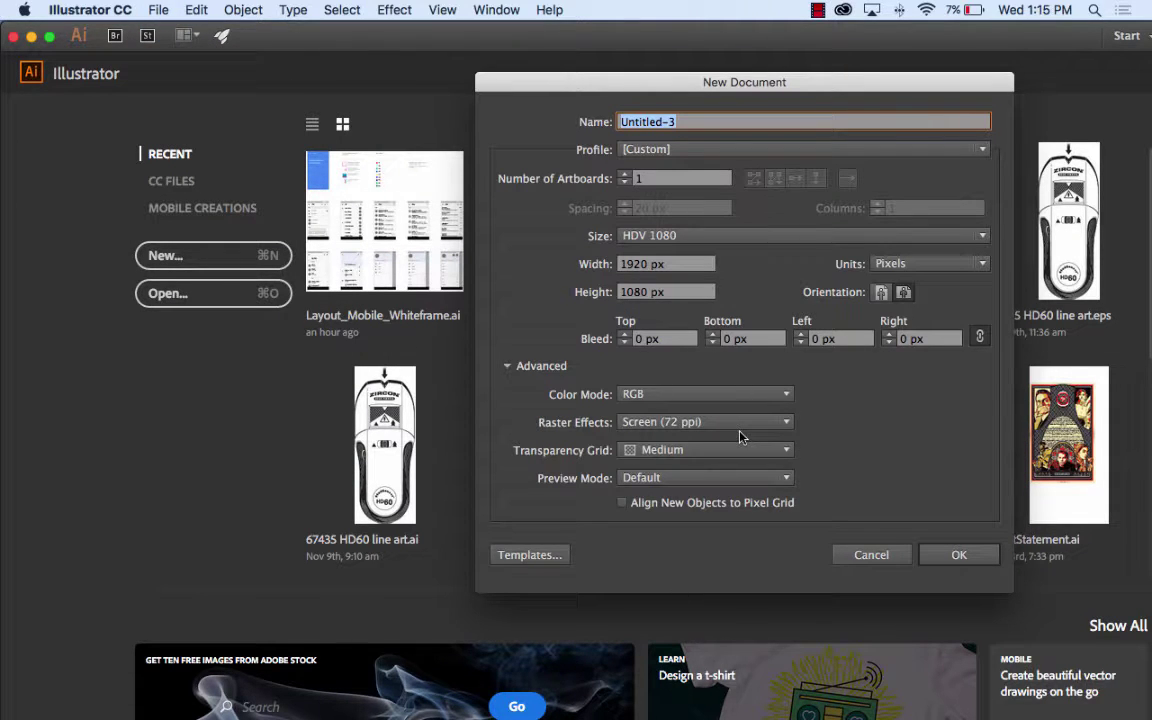
left_click(720, 450)
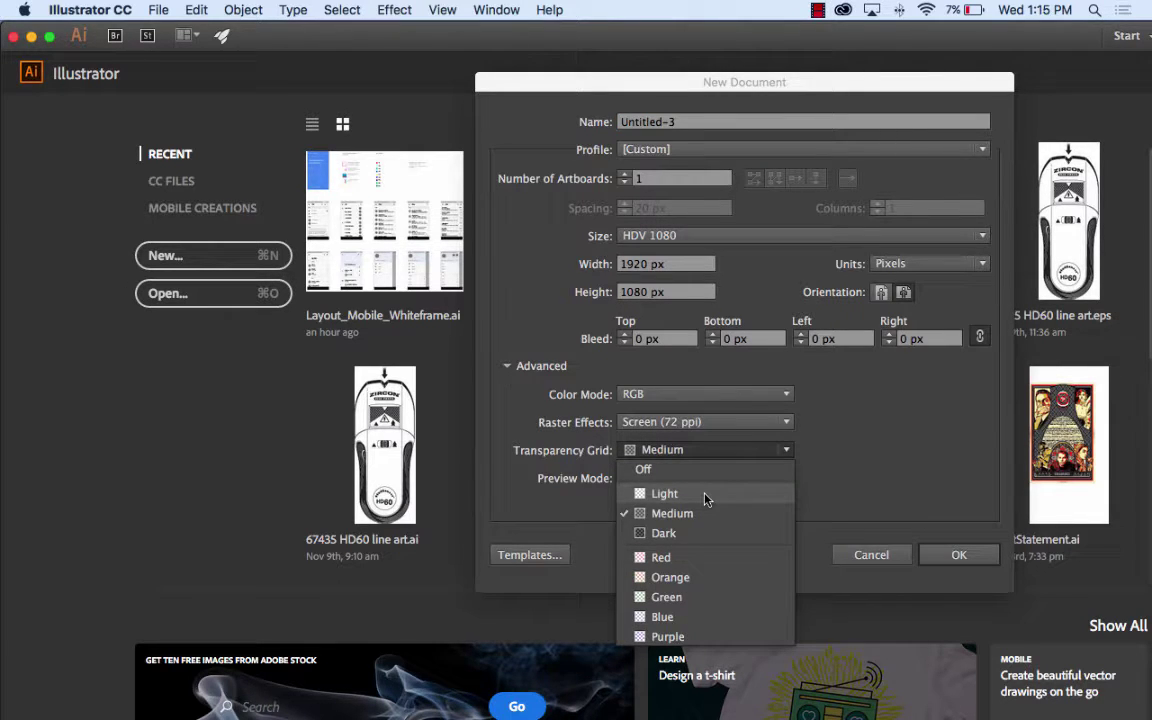
left_click(709, 470)
left_click(957, 558)
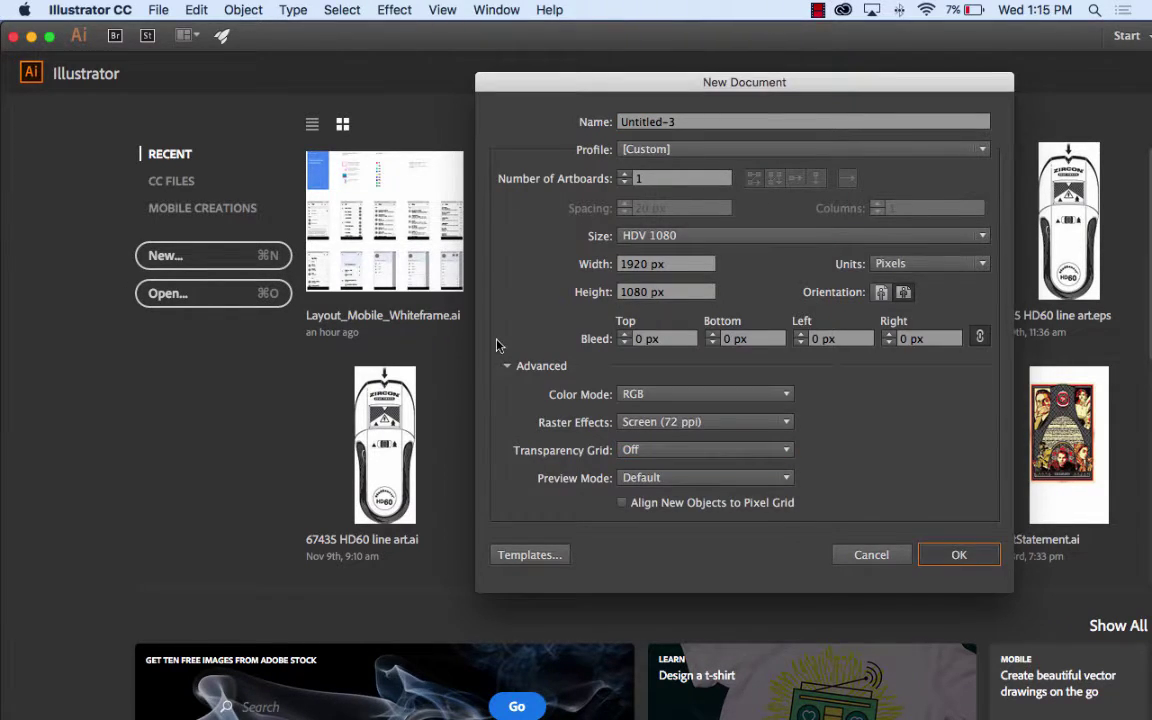
key("super+minus")
key("super+minus")
key("super+minus")
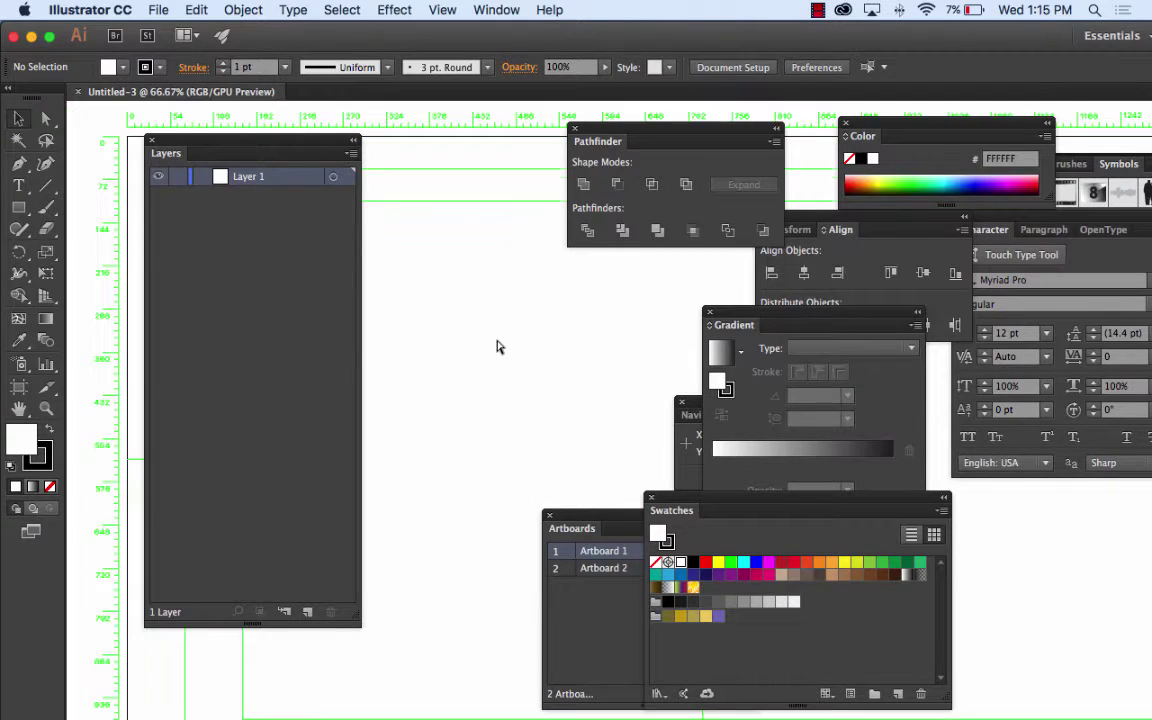
left_click_drag(499, 337, 243, 257)
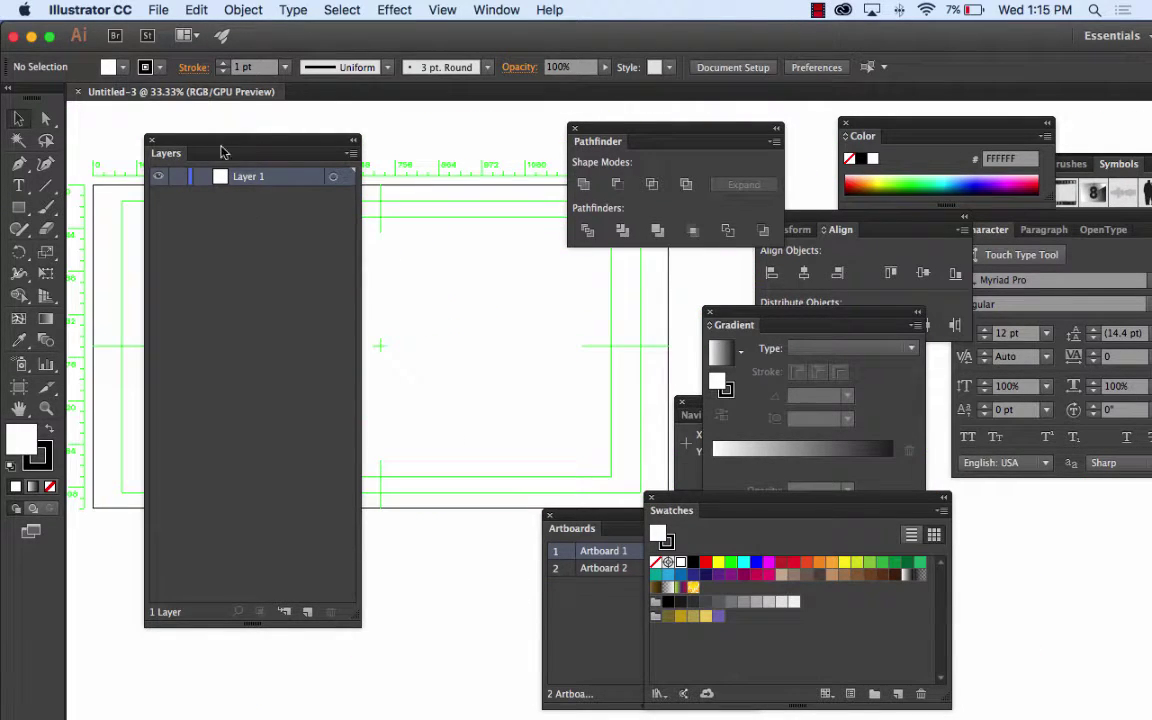
left_click_drag(216, 147, 303, 568)
key("m")
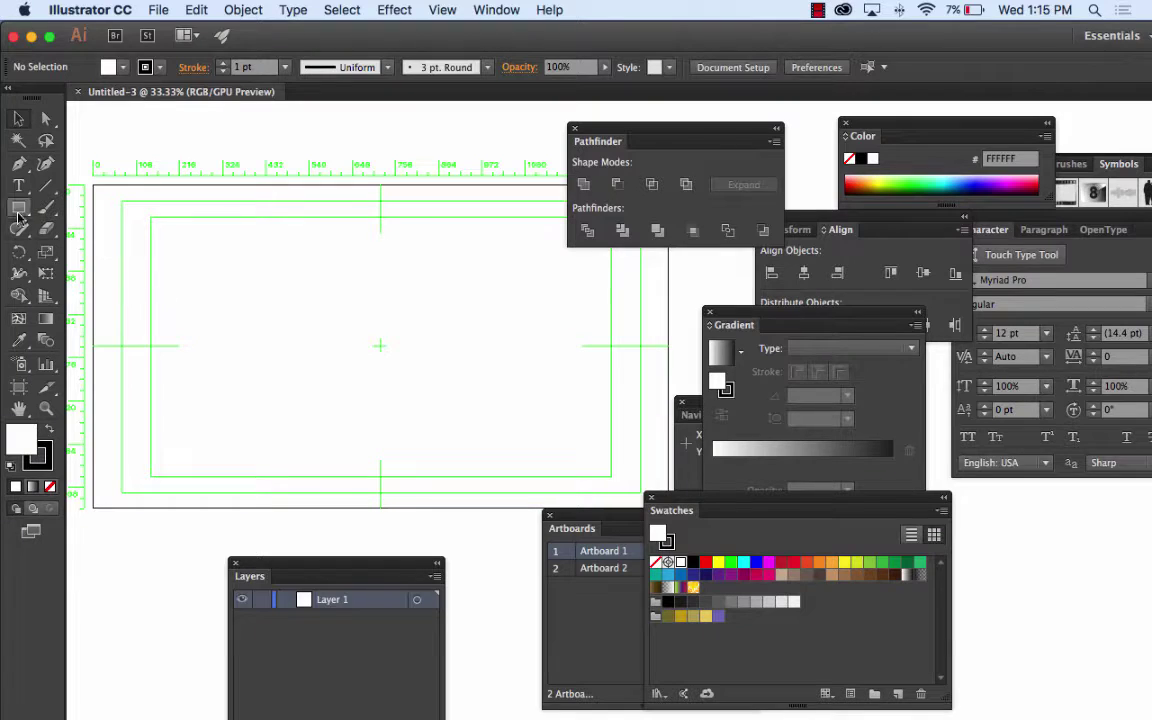
left_click_drag(319, 296, 388, 362)
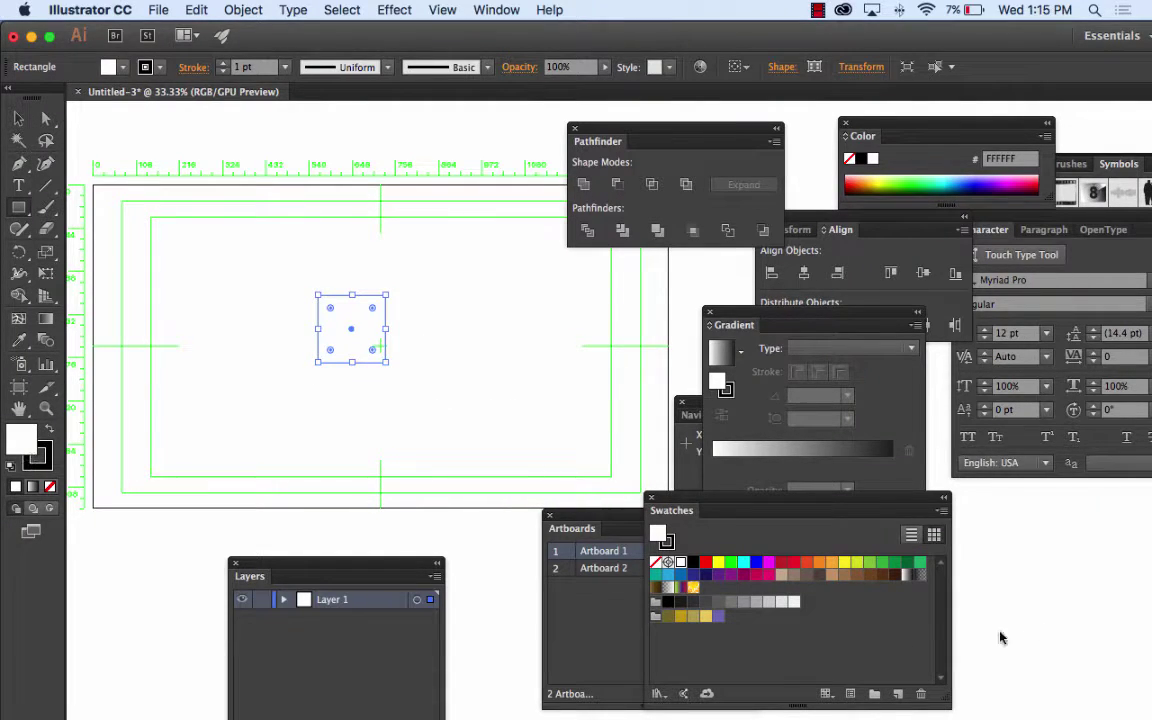
left_click(769, 577)
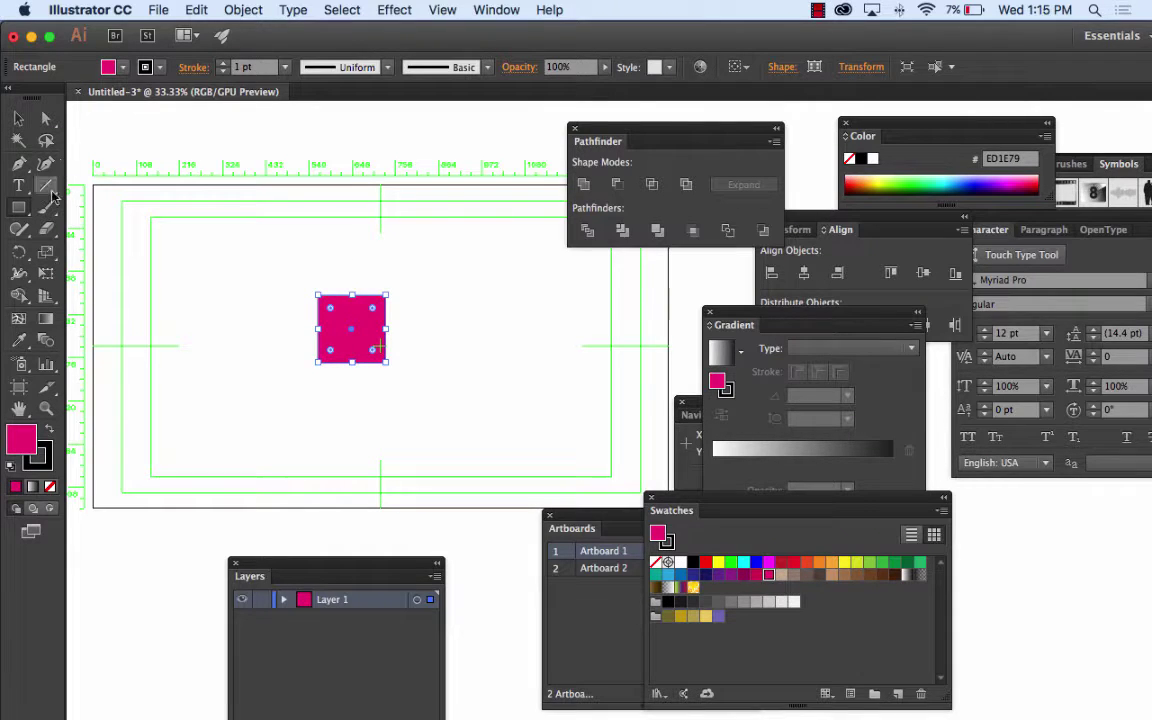
left_click(22, 222)
left_click(100, 229)
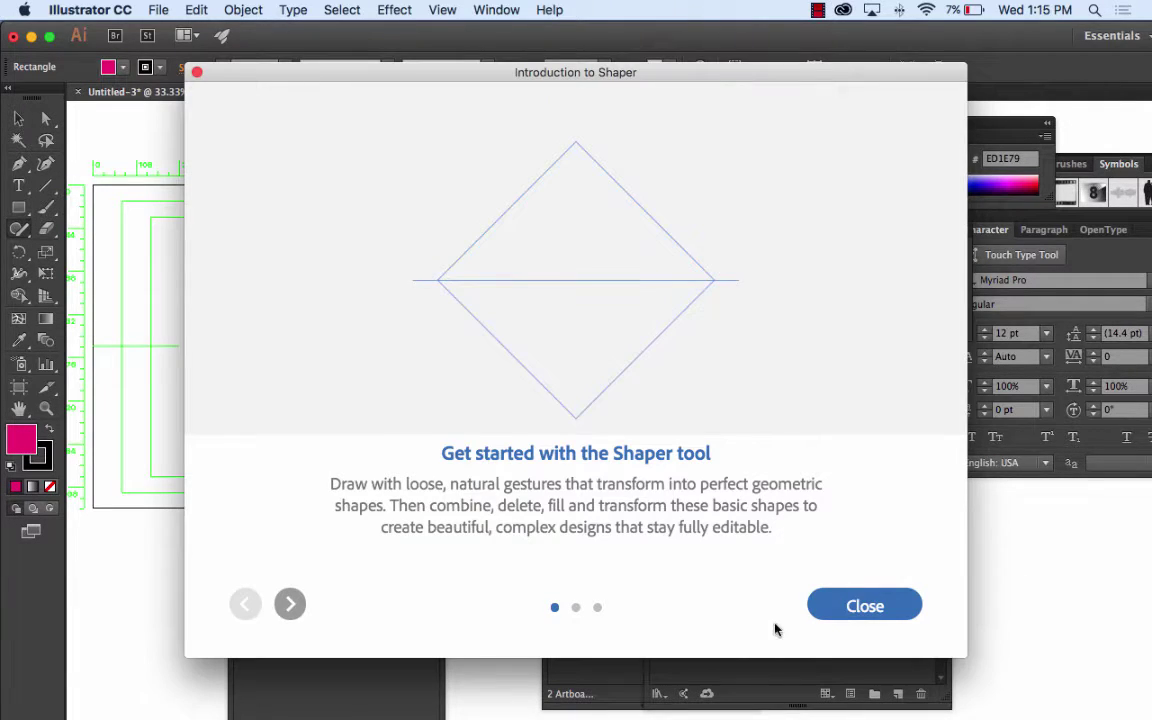
left_click(868, 605)
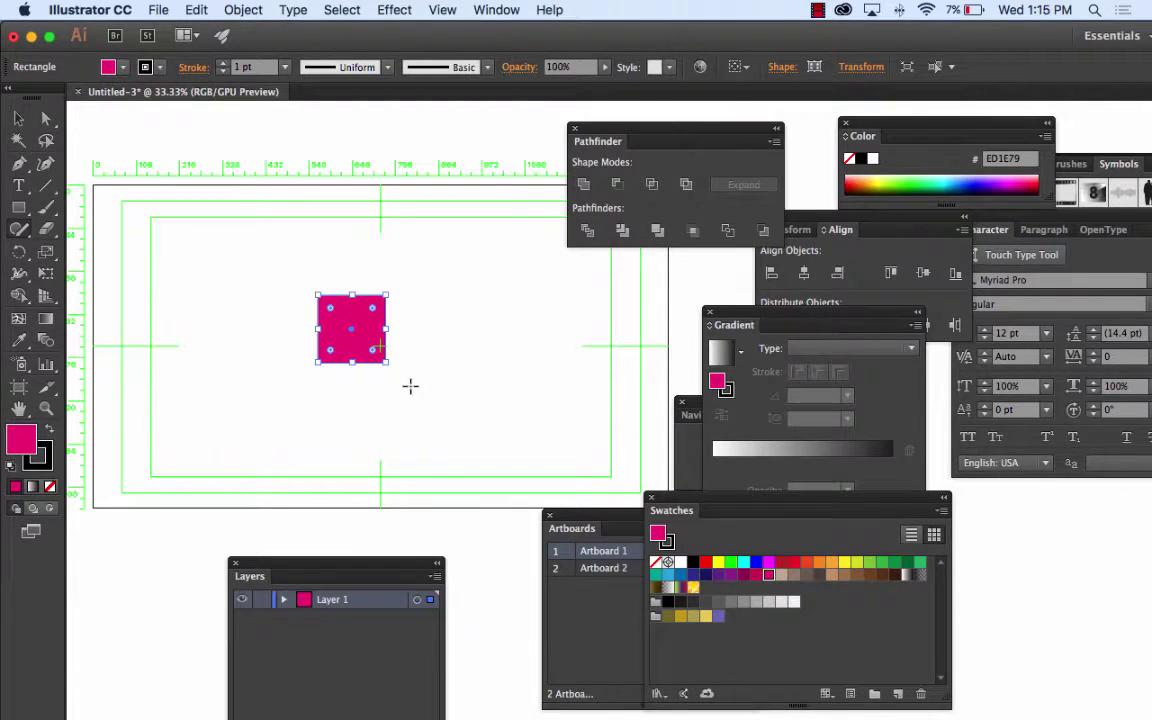
mouse_move(409, 386)
left_mouse_down()
mouse_move(345, 326)
mouse_move(396, 283)
left_mouse_up()
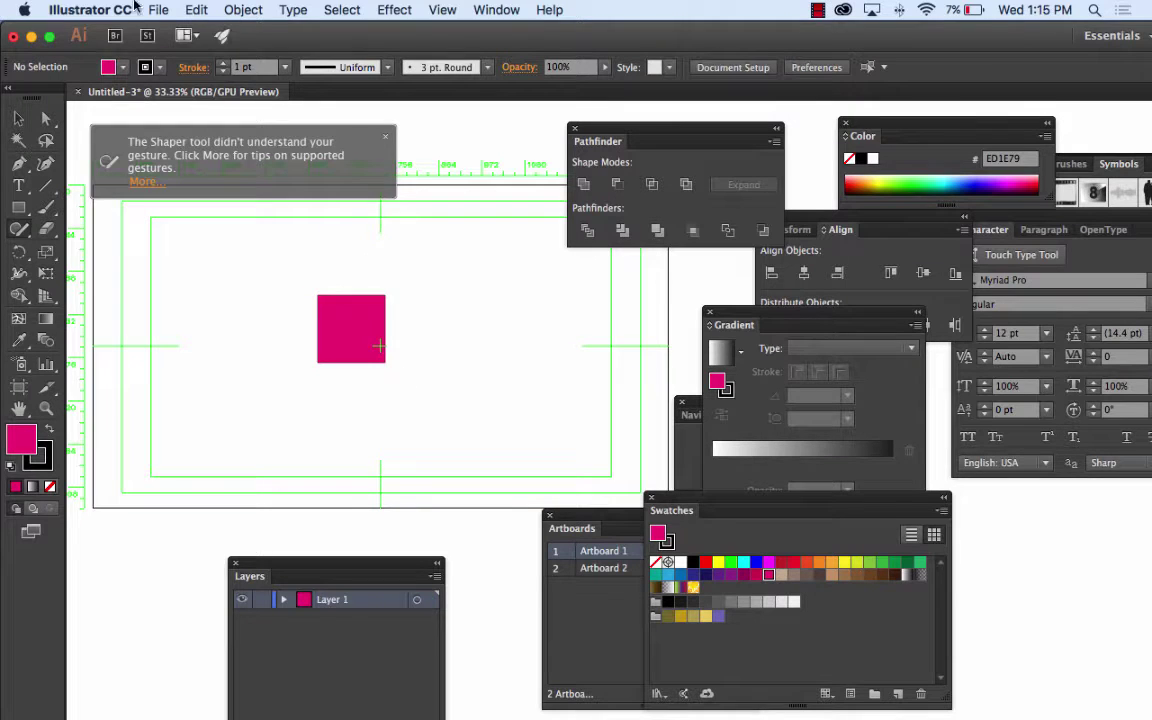
left_click(196, 10)
left_click(196, 31)
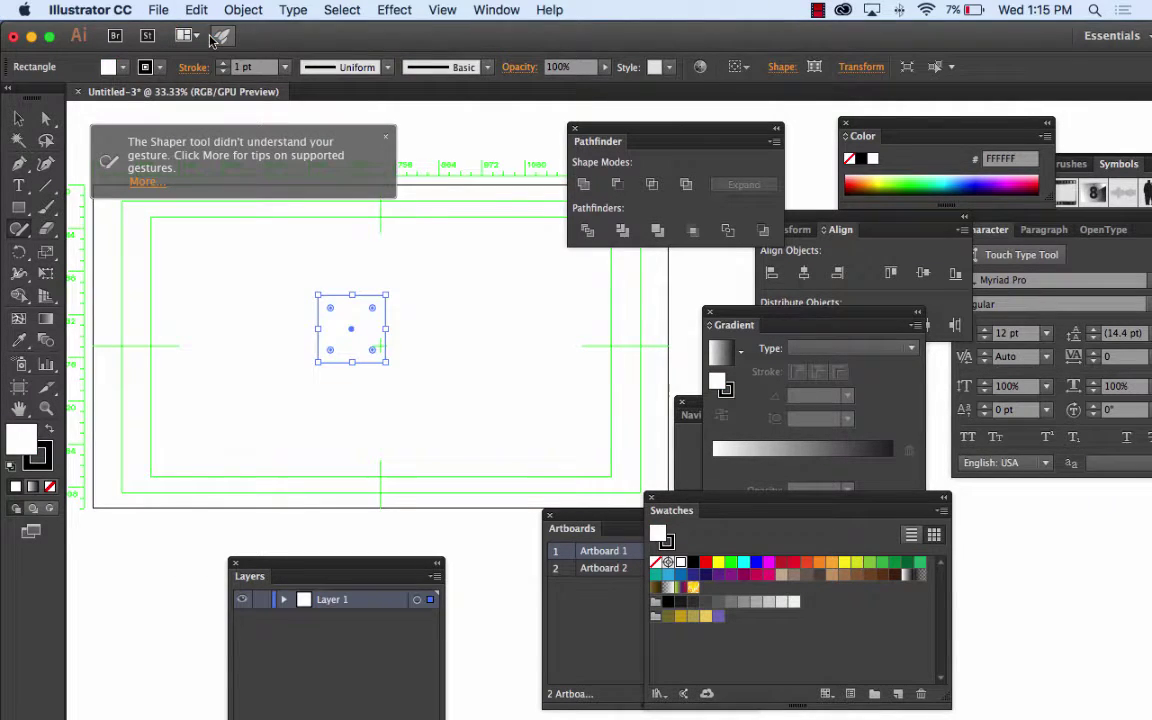
left_click(17, 119)
left_click(196, 10)
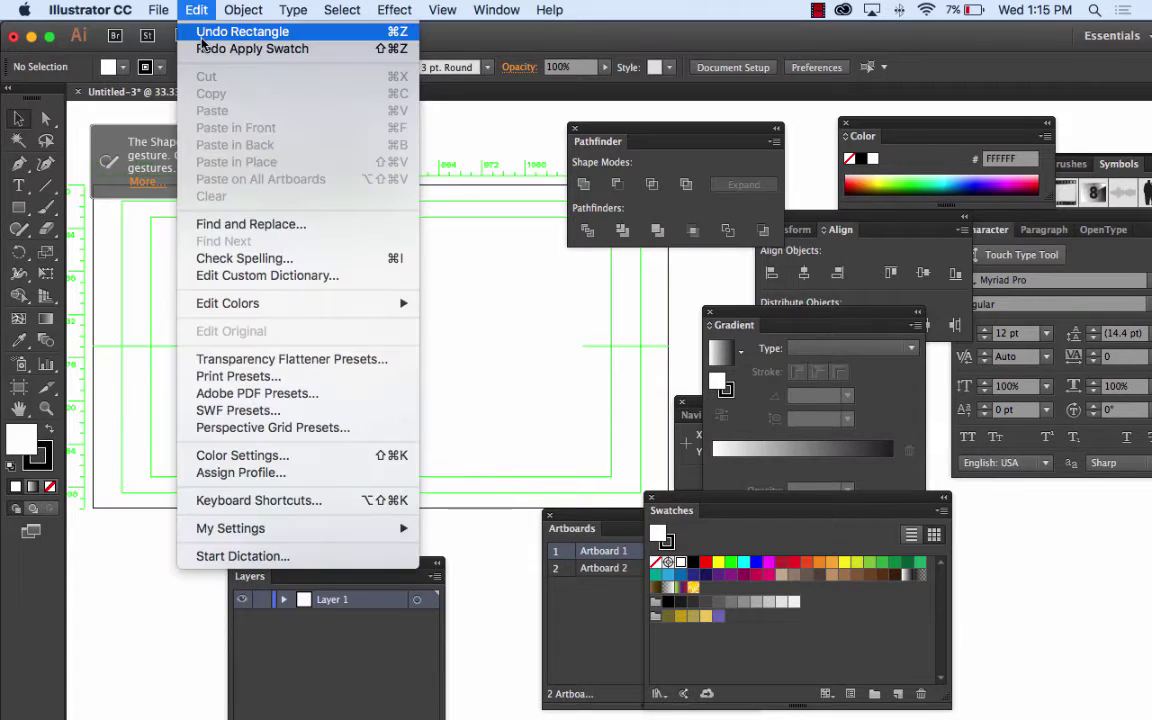
left_click(203, 31)
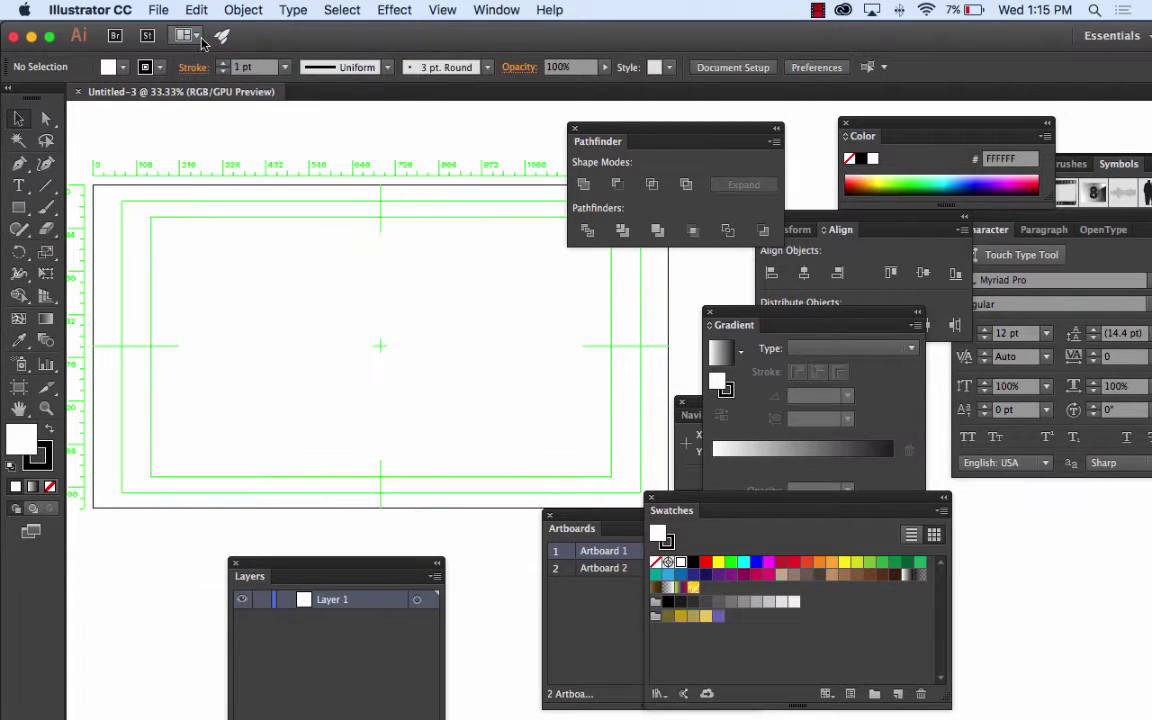
Draw a magenta square and an overlapping yellow circle near the artboard centre
left_click(18, 207)
left_click_drag(335, 310, 382, 354)
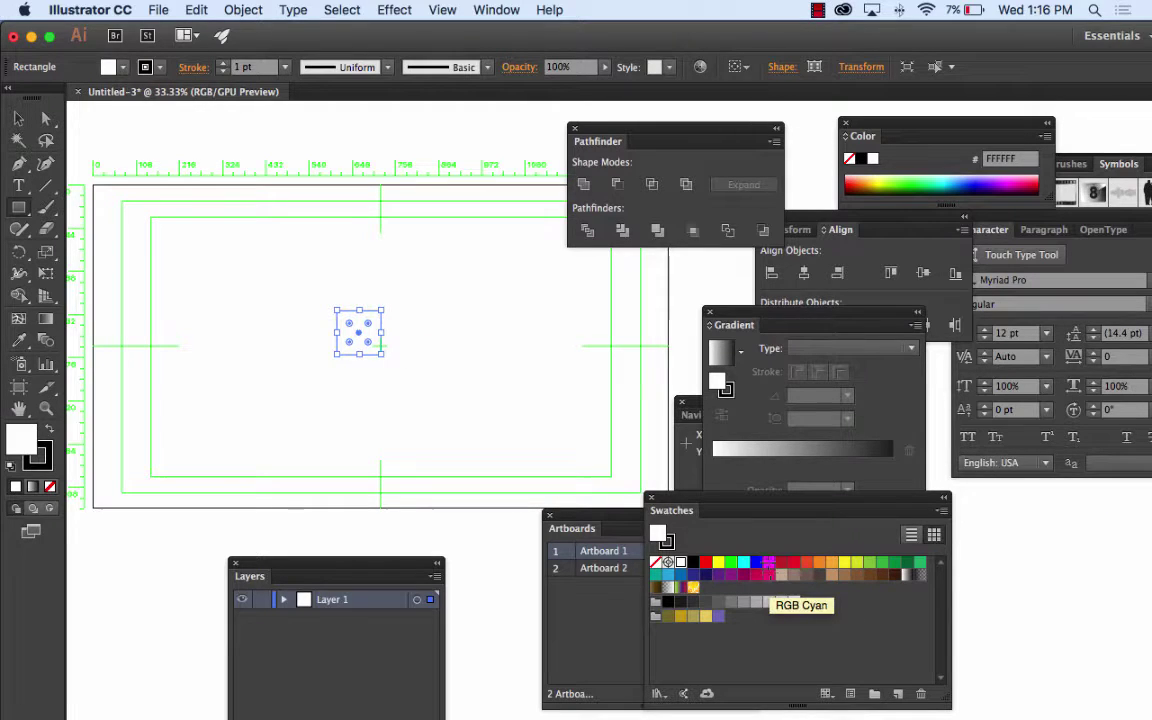
left_click(768, 562)
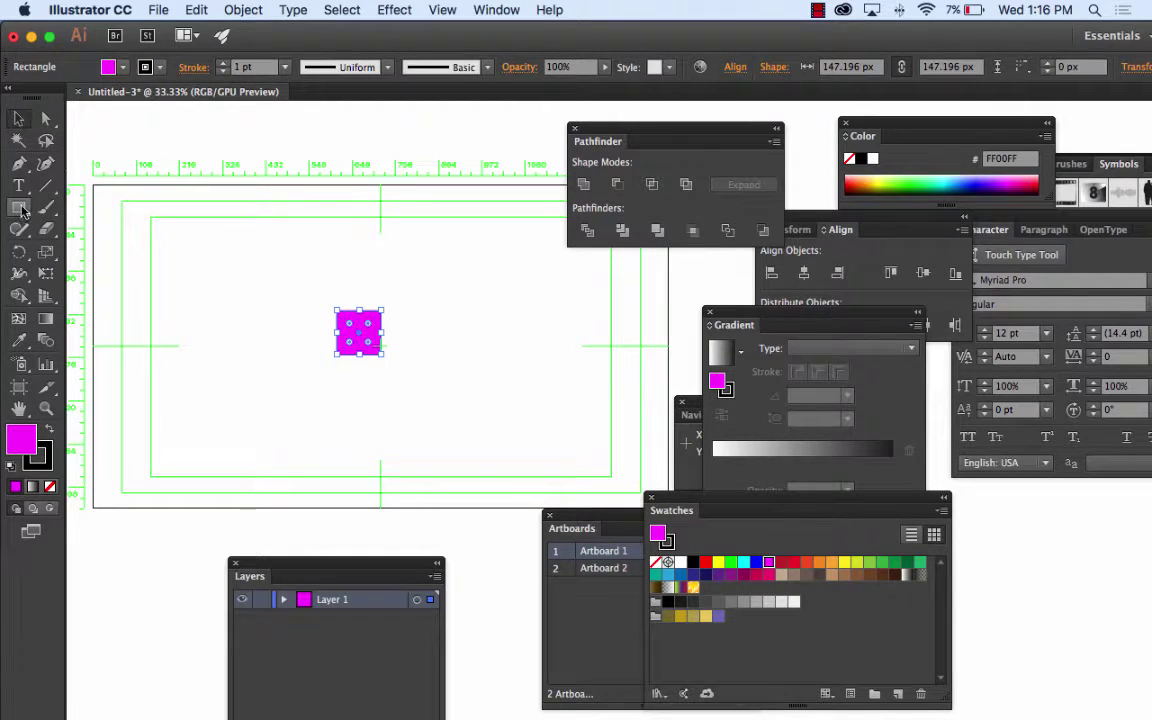
left_click_drag(18, 207, 100, 249)
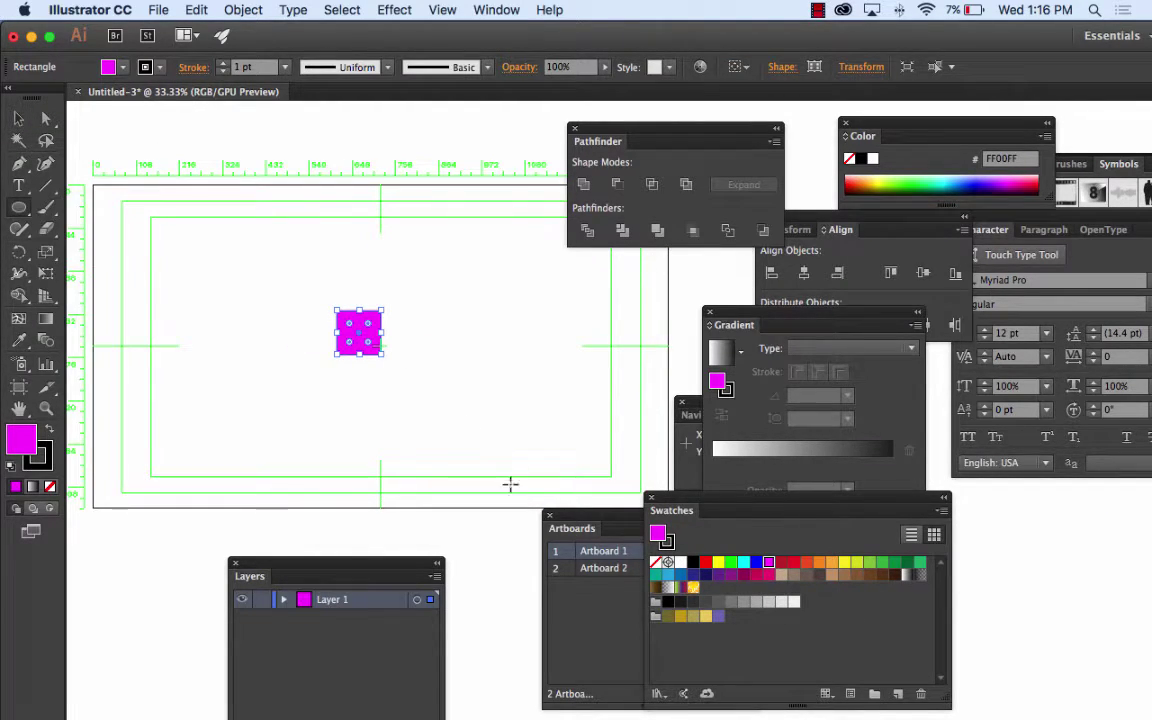
left_click_drag(357, 333, 416, 373)
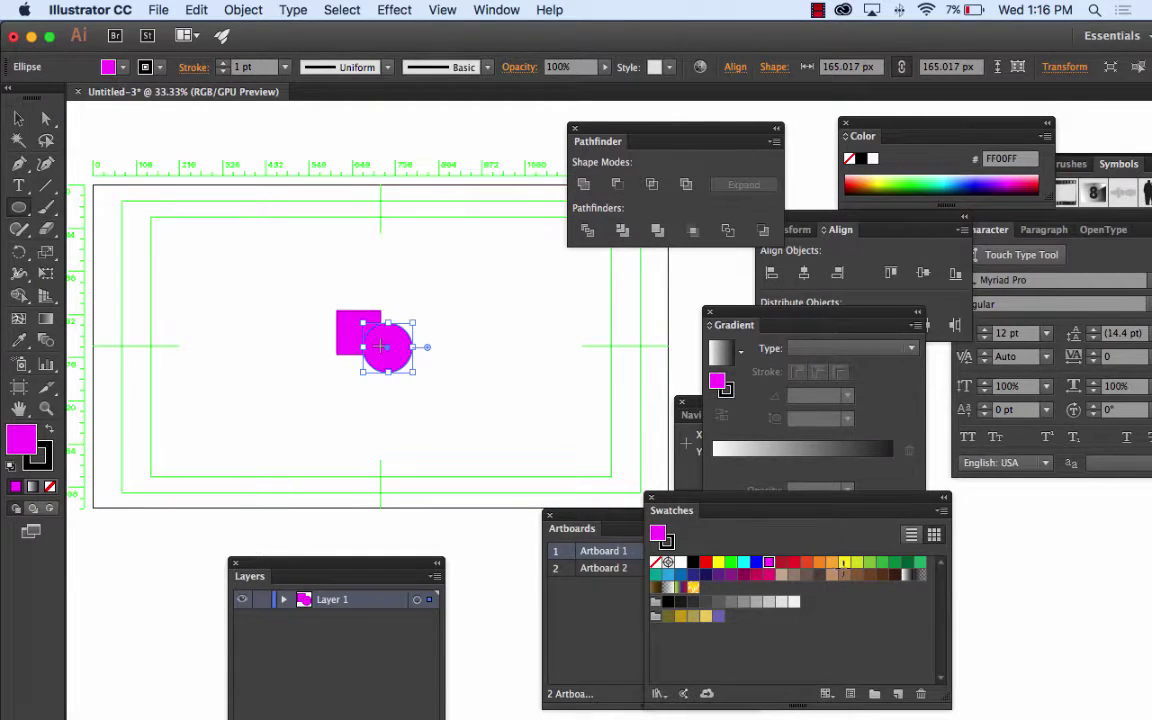
left_click(844, 562)
Draw a red triangle beside the yellow circle with the Pen tool
left_click(18, 118)
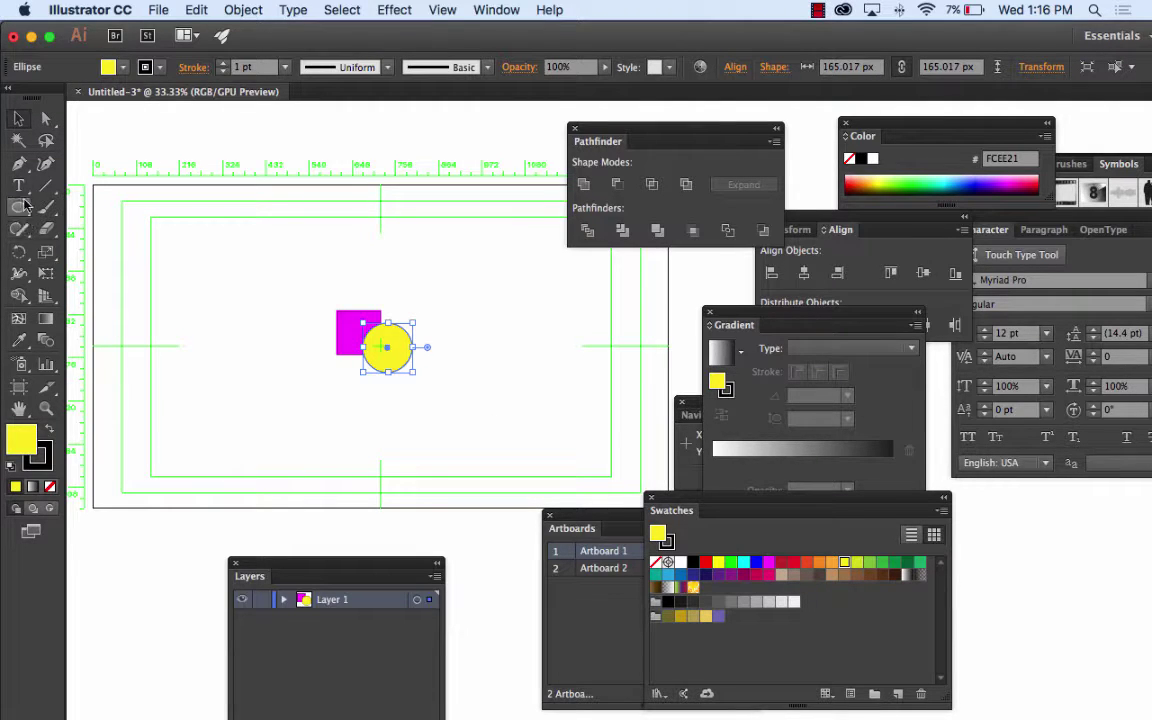
left_click(18, 163)
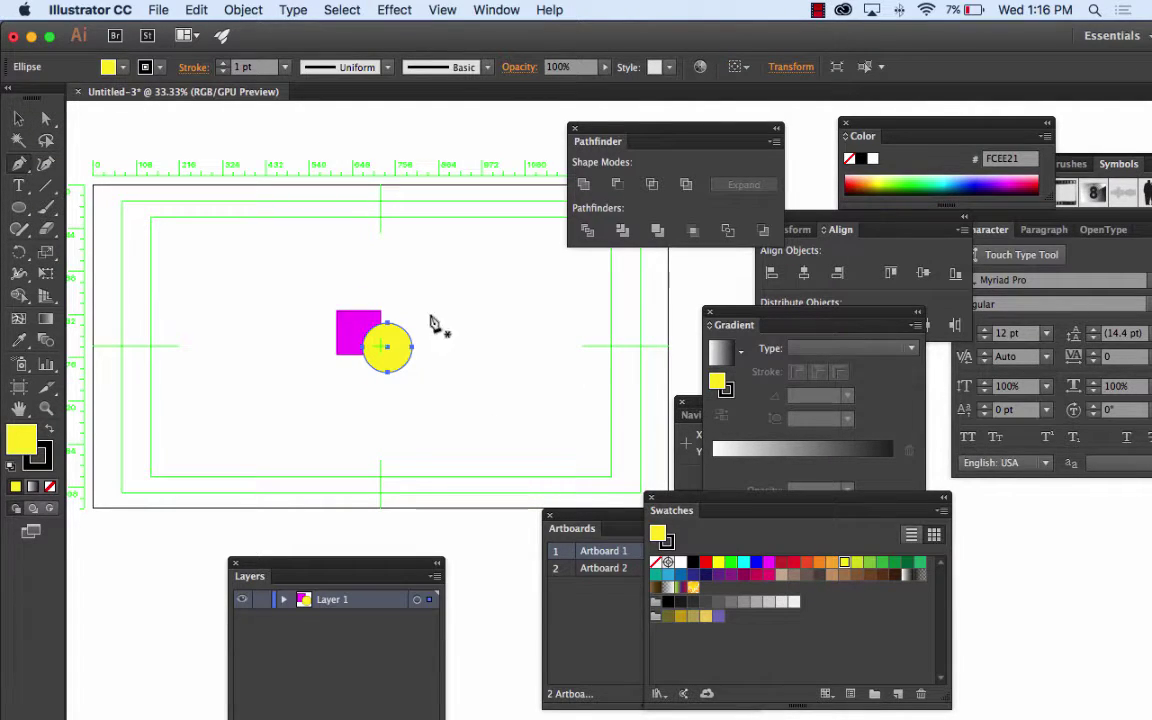
mouse_move(406, 336)
left_mouse_down()
mouse_move(393, 357)
mouse_move(442, 362)
mouse_move(422, 328)
left_mouse_up()
left_click(782, 563)
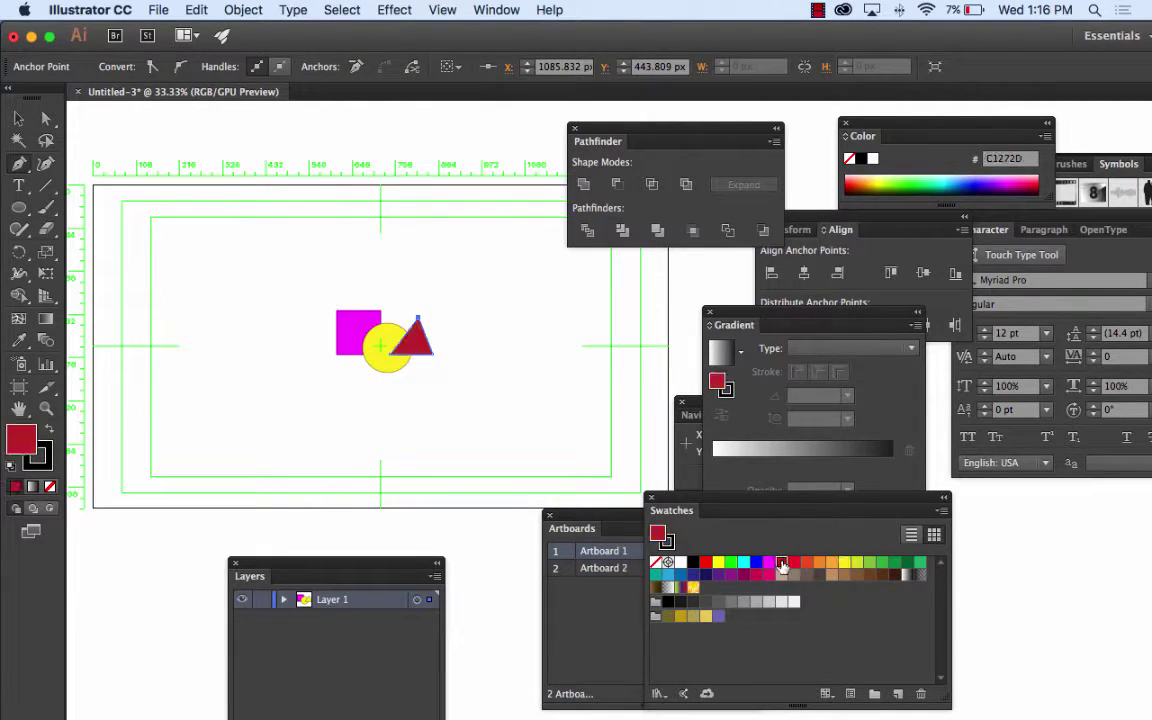
left_click(18, 118)
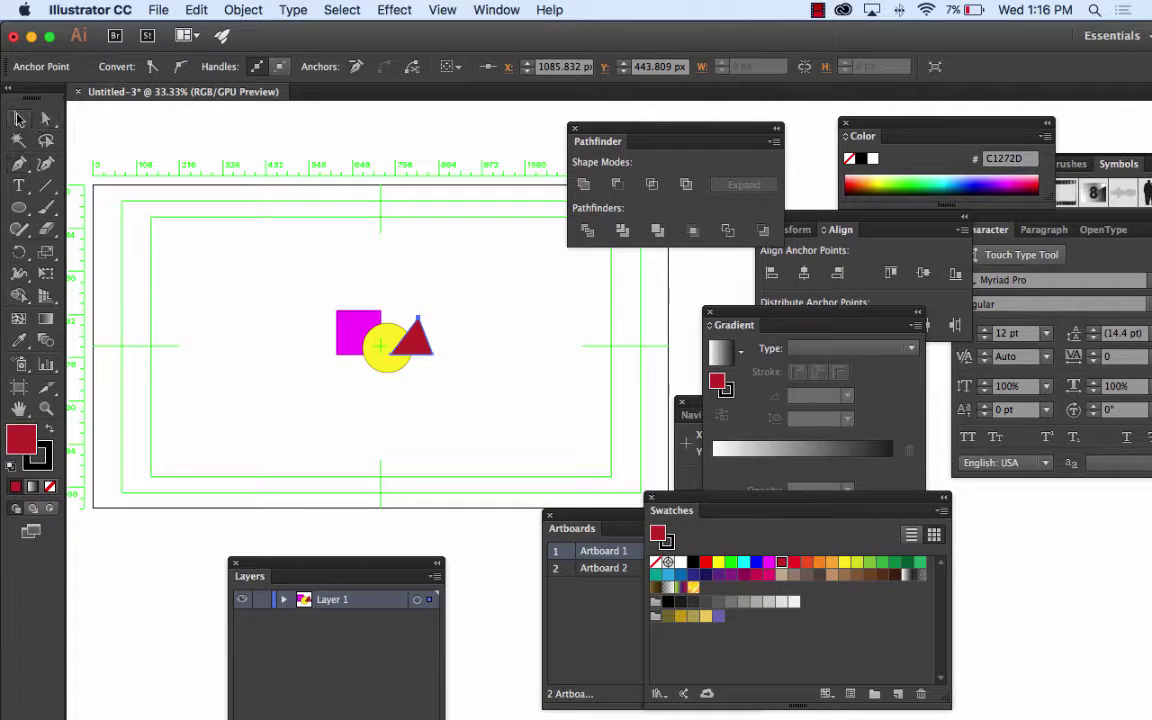
Select the three logo shapes and scale them down slightly
left_click(532, 398)
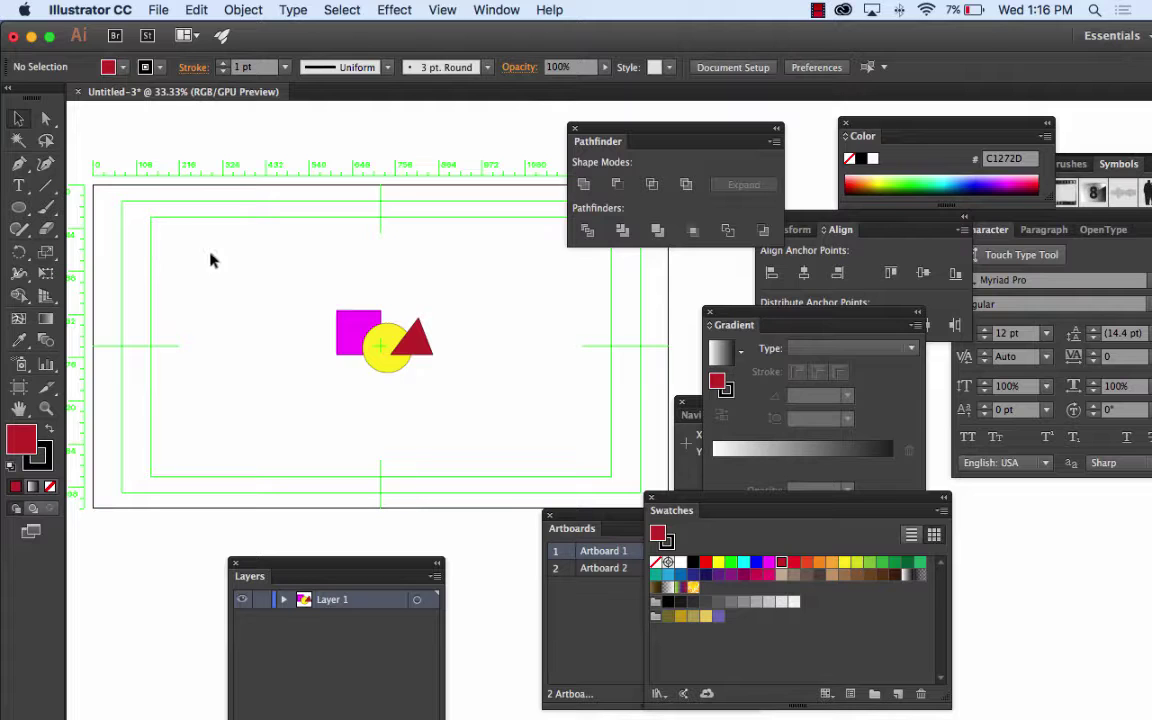
left_click_drag(292, 294, 421, 361)
left_click_drag(429, 306, 423, 301)
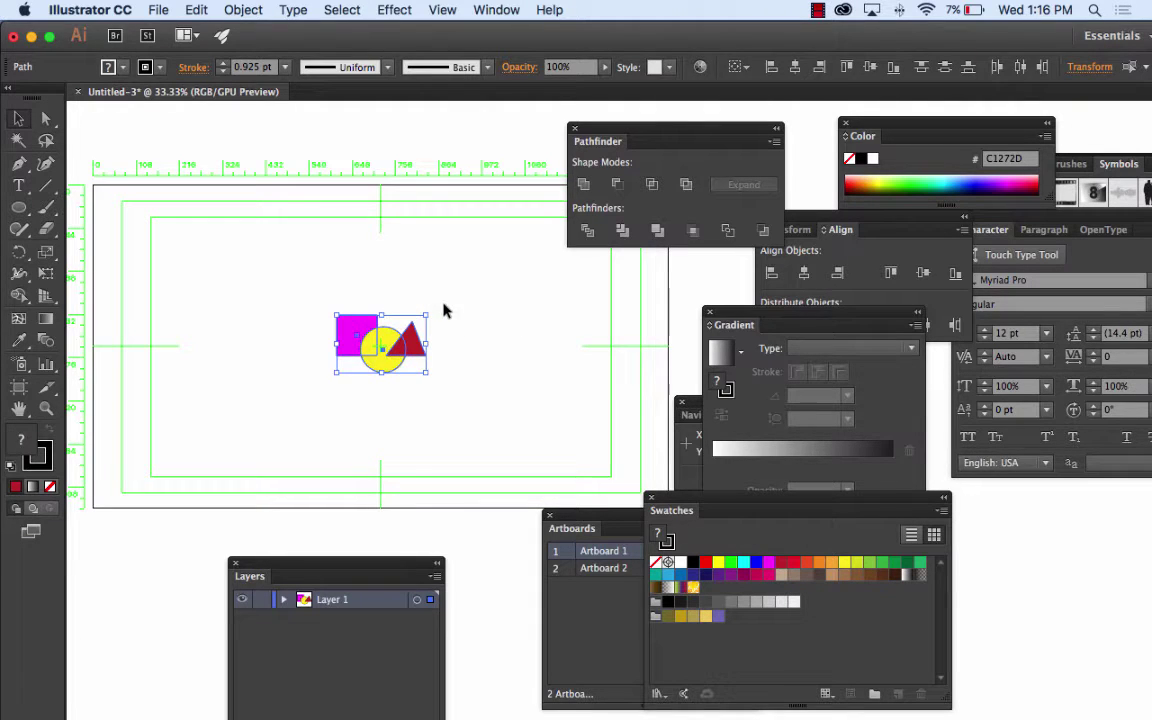
left_click(542, 423)
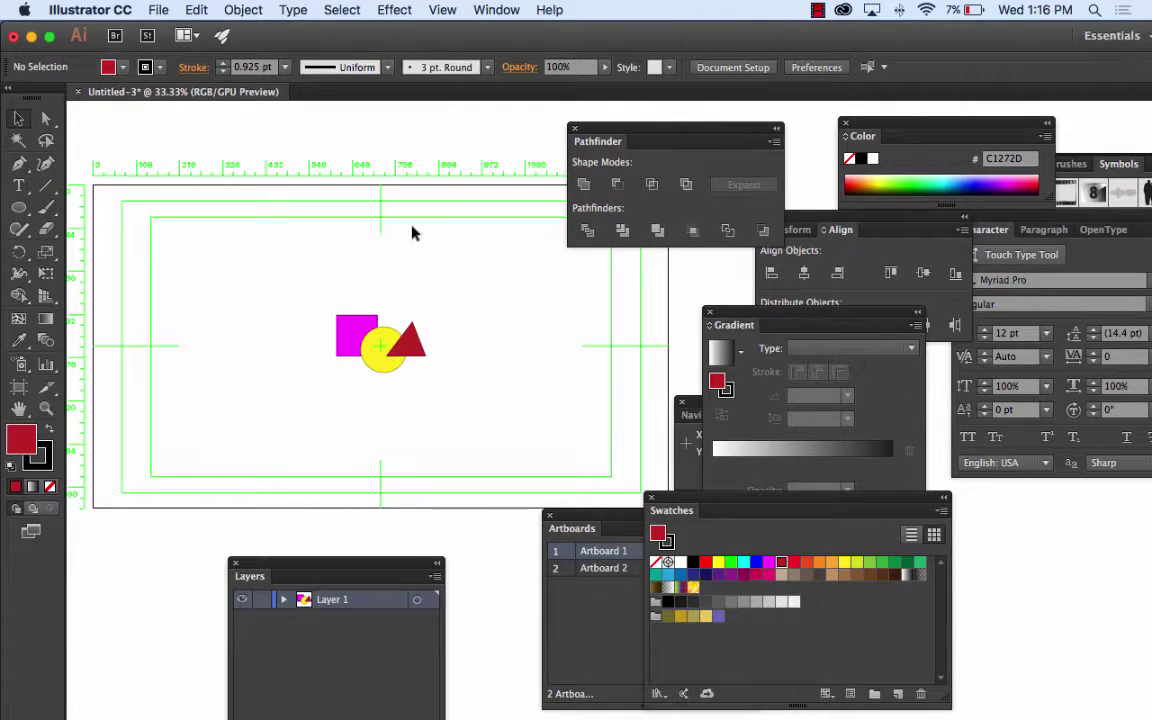
Save the artwork to the Desktop as logo.ai with default Illustrator options
left_click(157, 9)
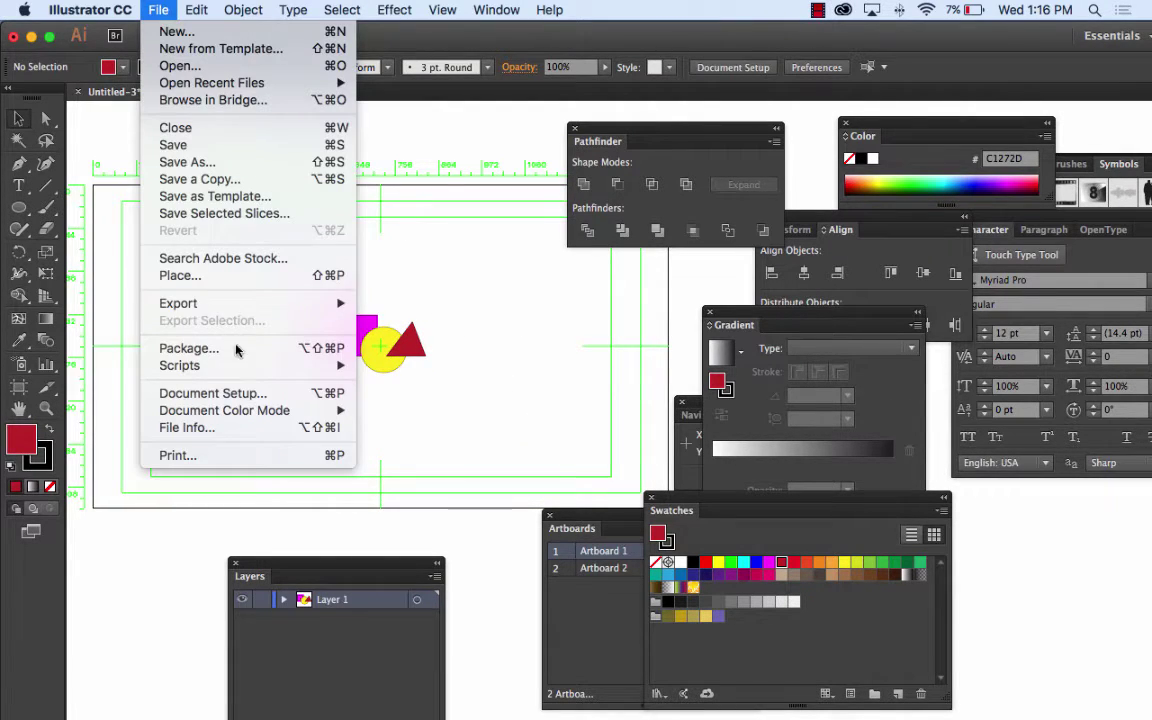
left_click(220, 162)
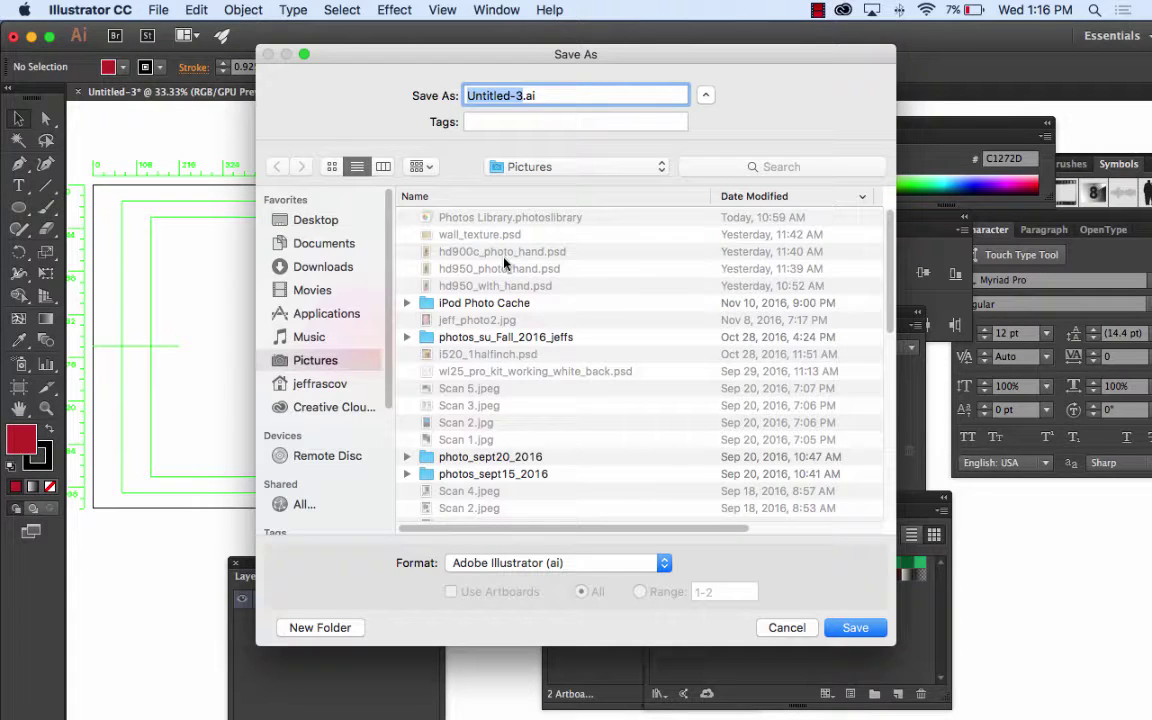
type("logo")
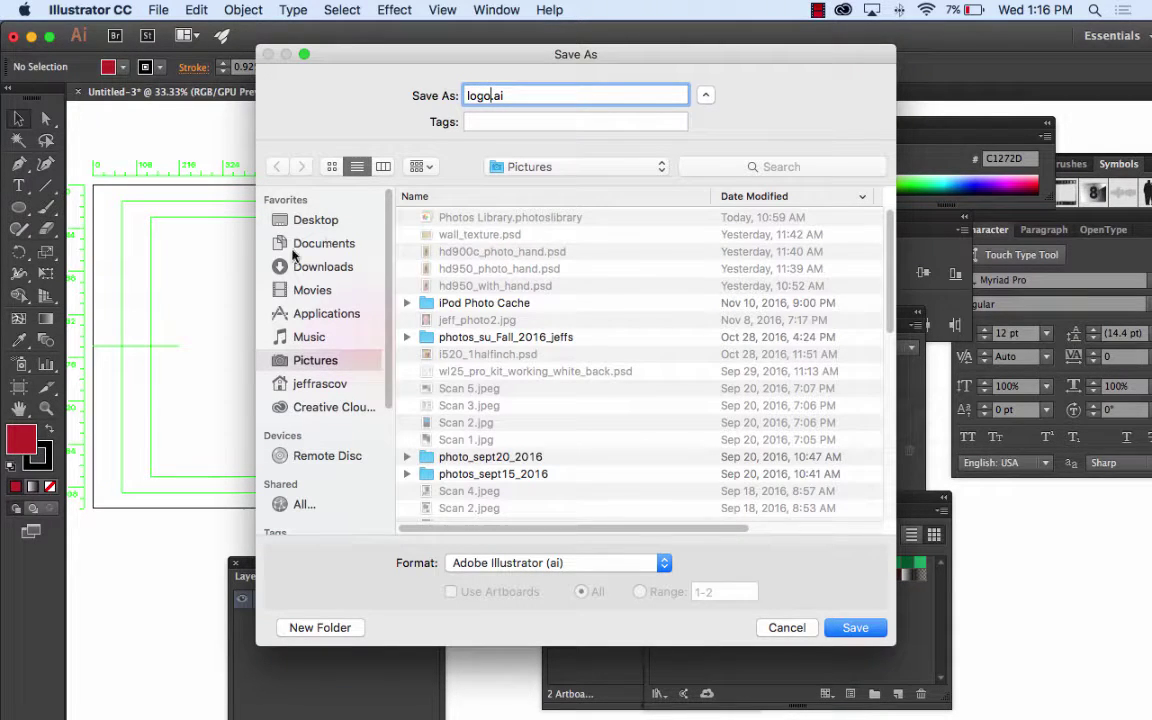
left_click(295, 220)
left_click(853, 627)
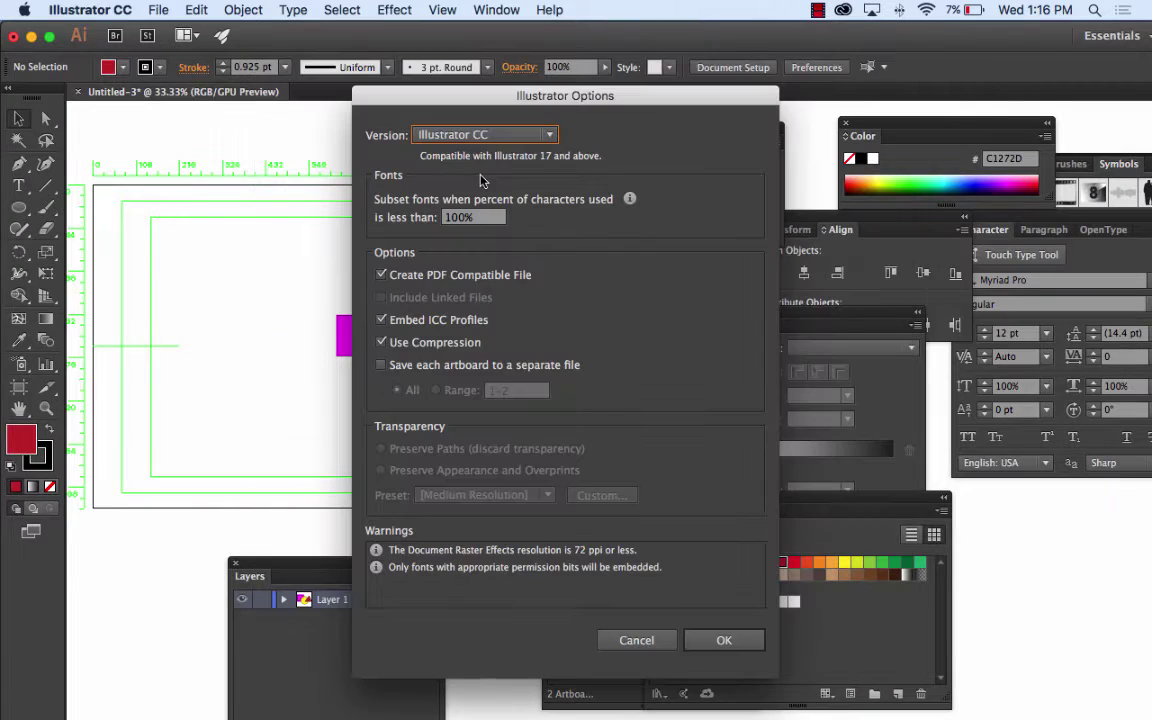
left_click(727, 640)
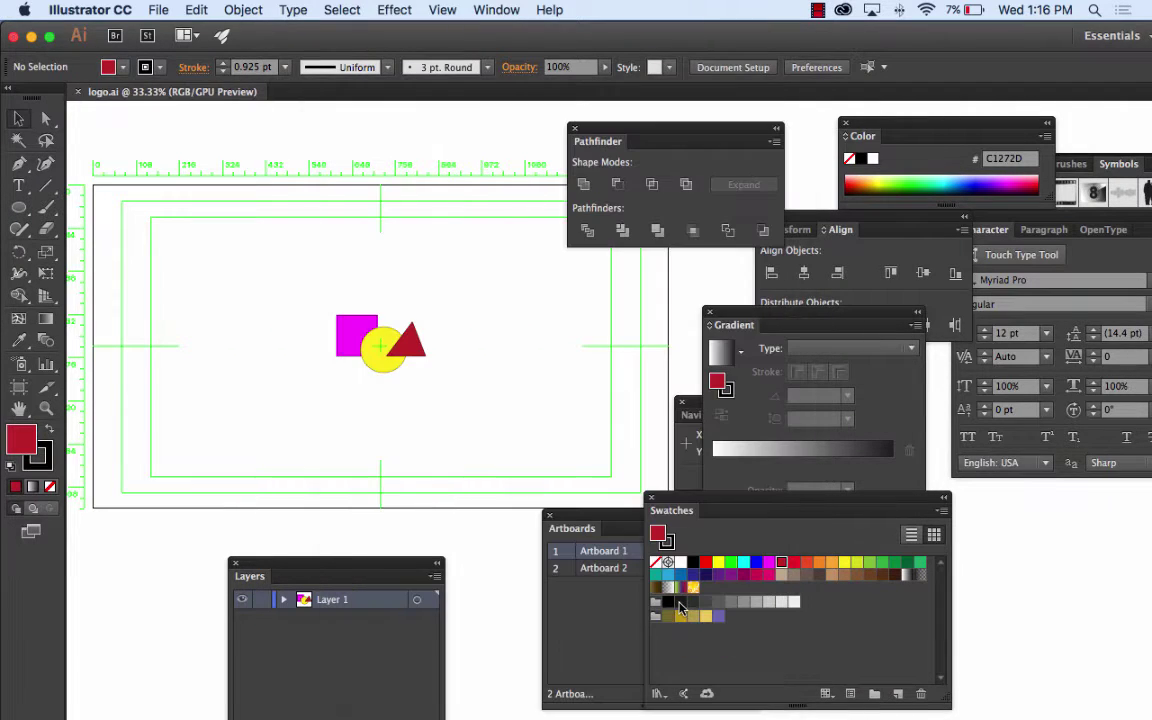
left_click(100, 9)
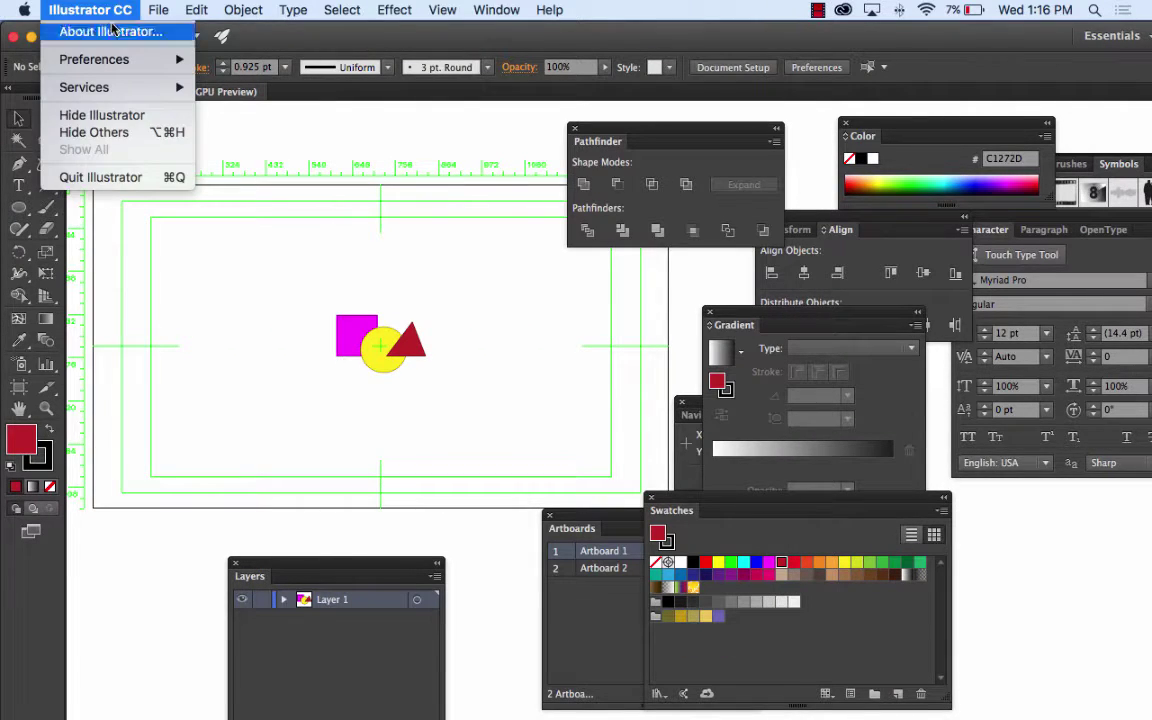
Quit Illustrator and launch Adobe After Effects CC 2015.3 from Macintosh HD > Applications
left_click(100, 177)
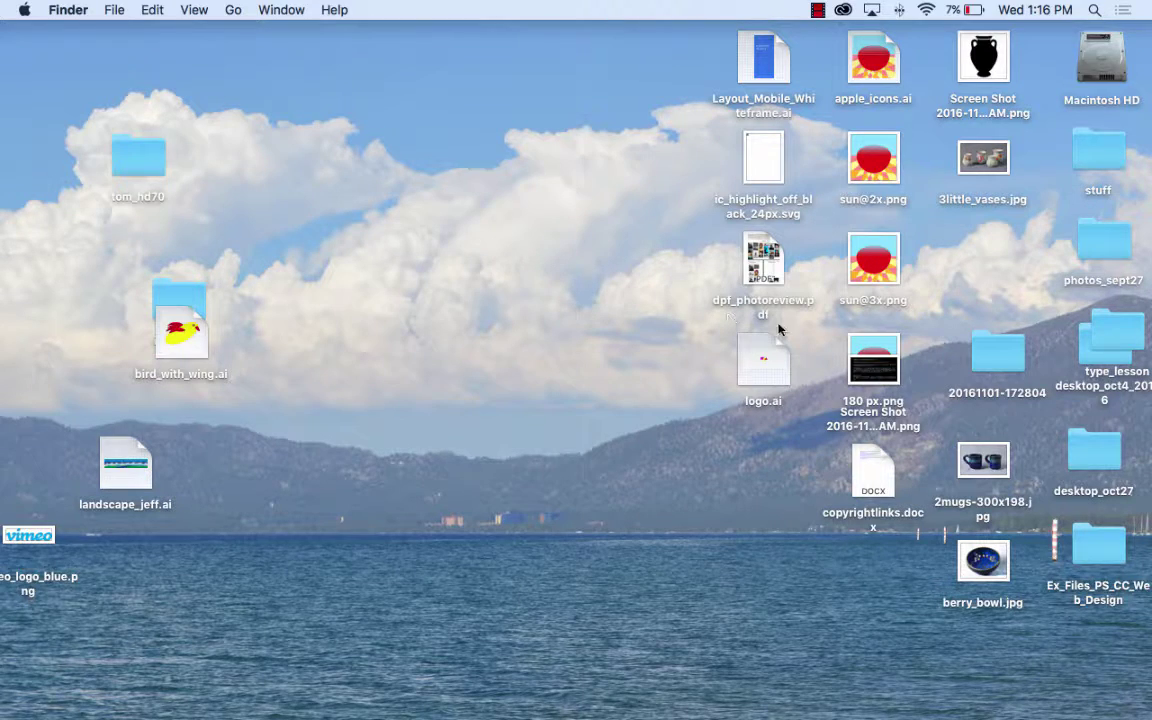
mouse_move(588, 712)
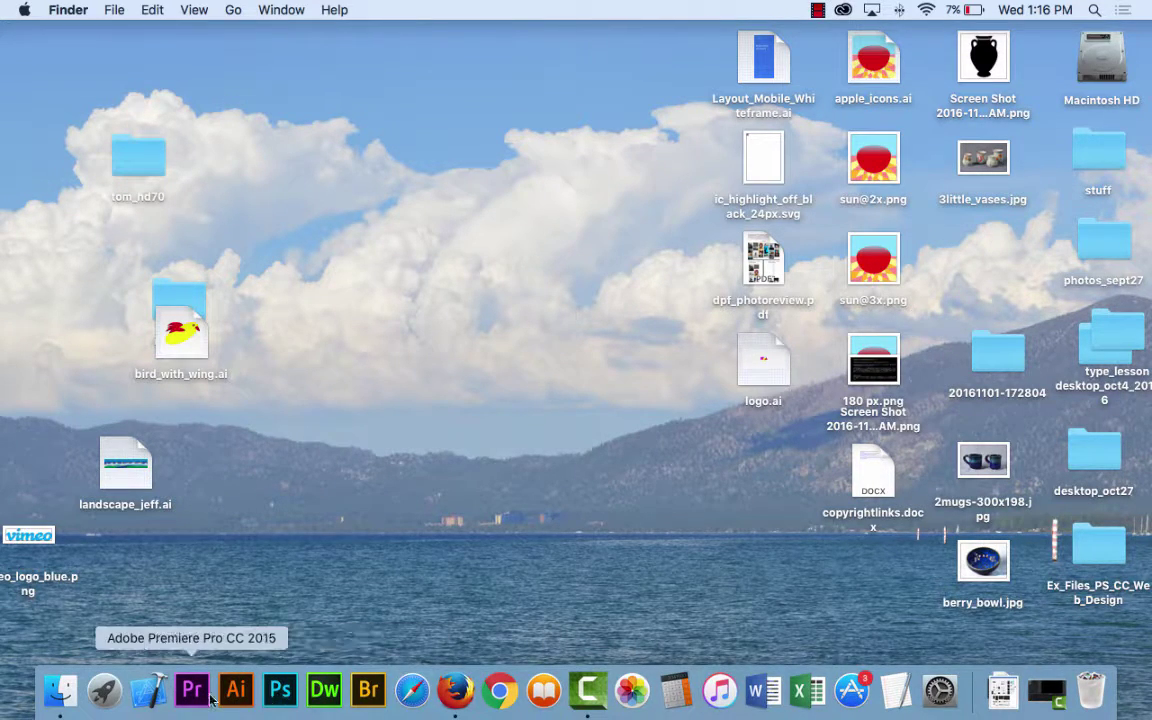
double_click(1100, 42)
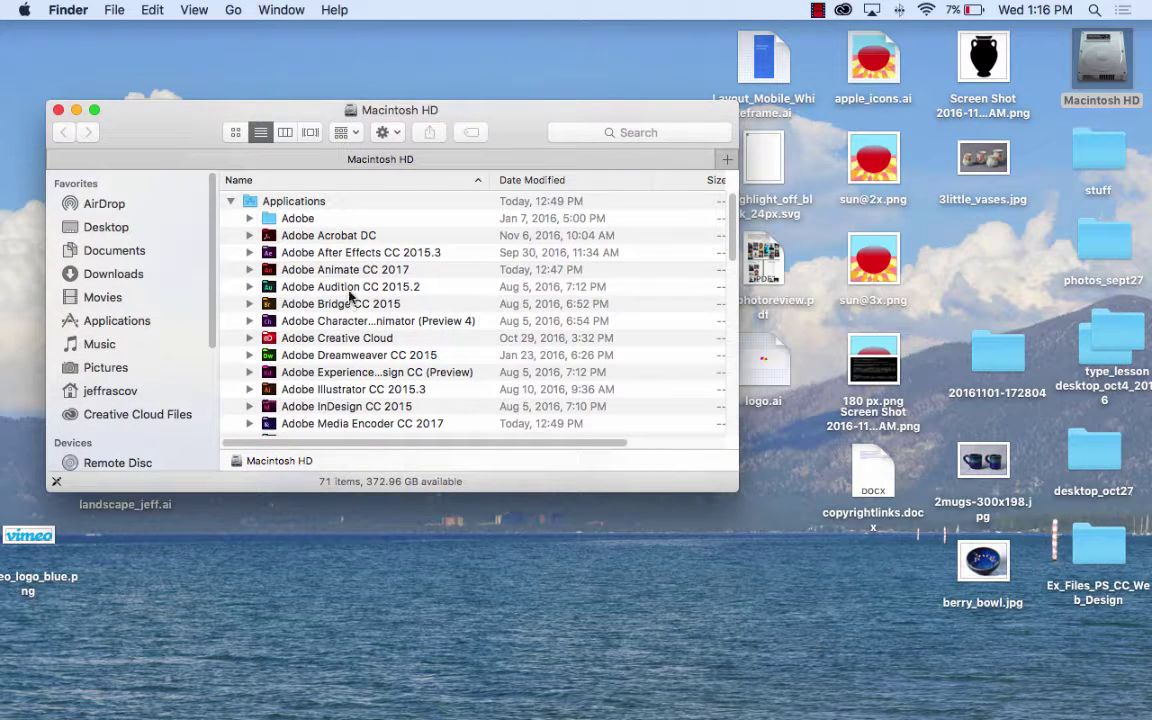
double_click(318, 251)
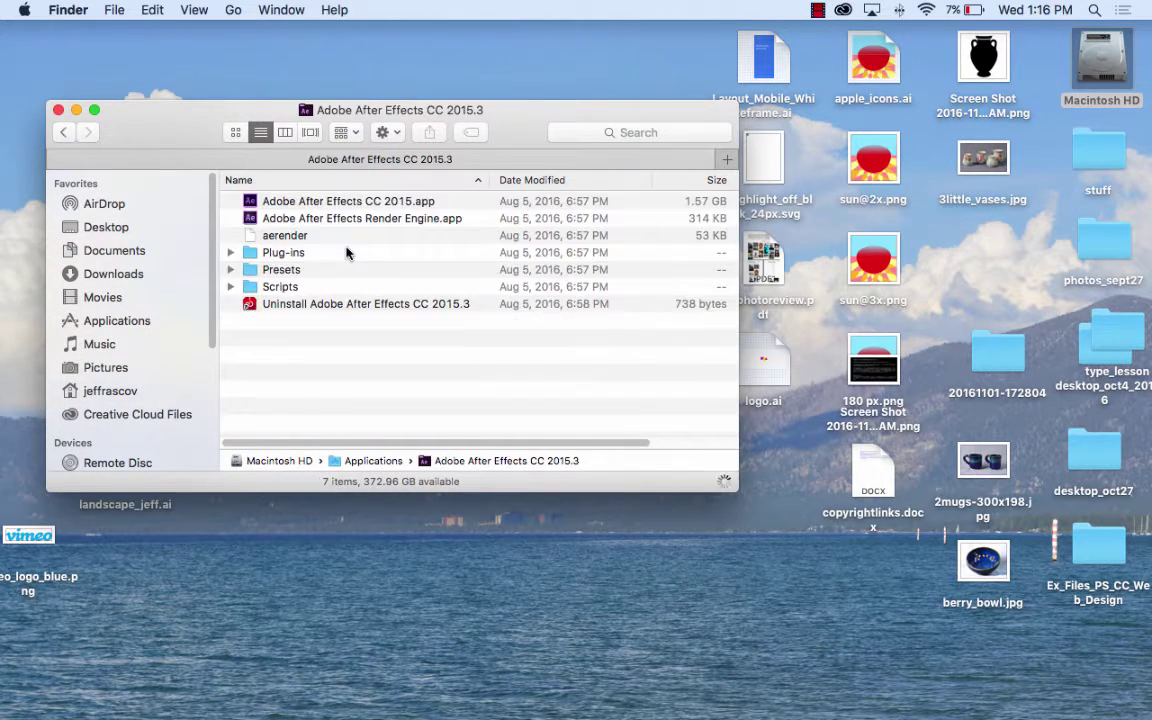
left_click(308, 204)
double_click(308, 204)
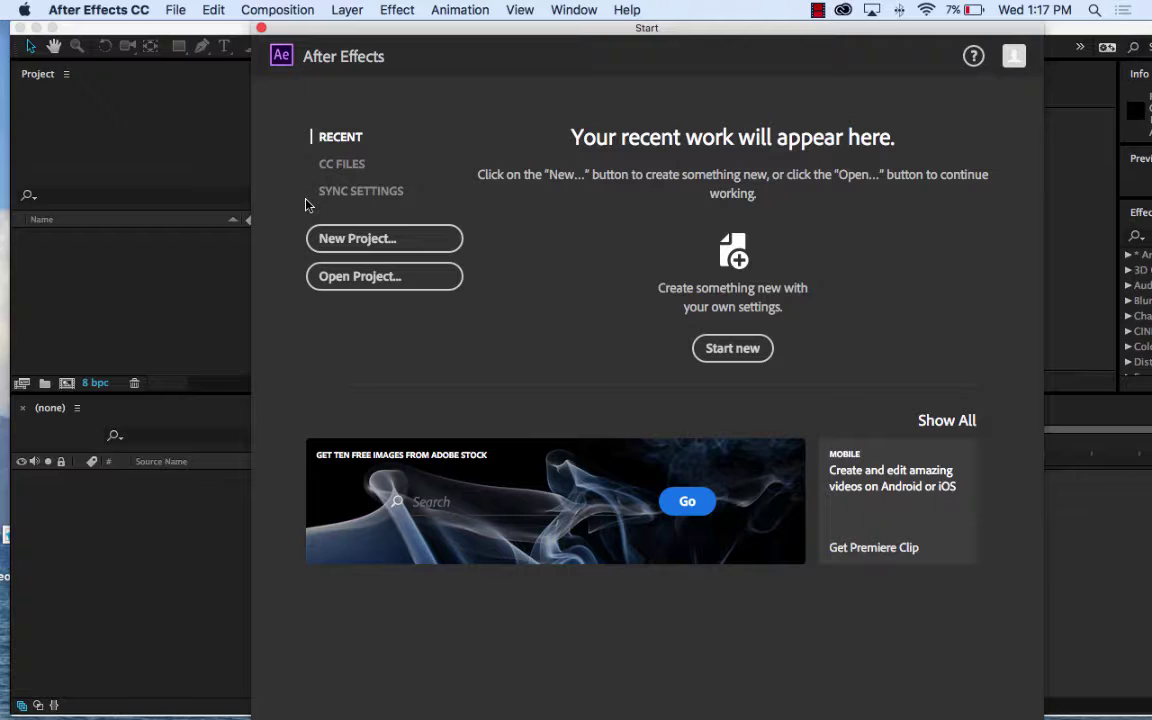
Dismiss the Start screen and create Comp 1 (1920 × 1080, 29.97 fps) with a white background
left_click(261, 28)
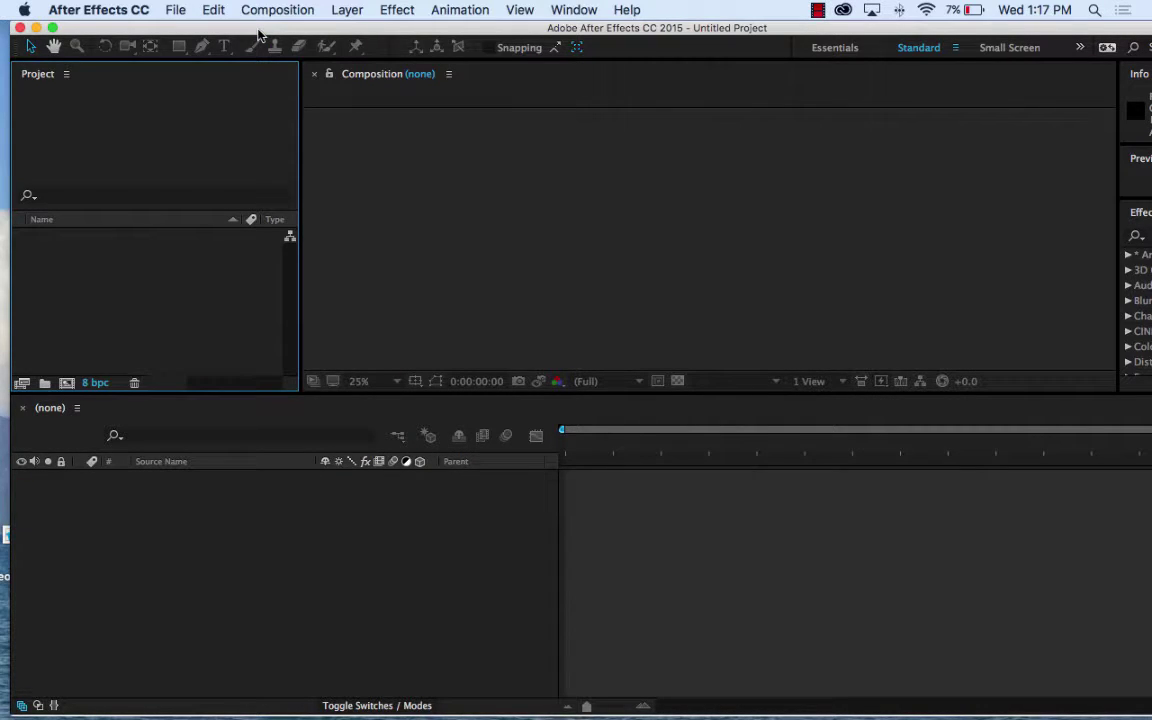
left_click(280, 10)
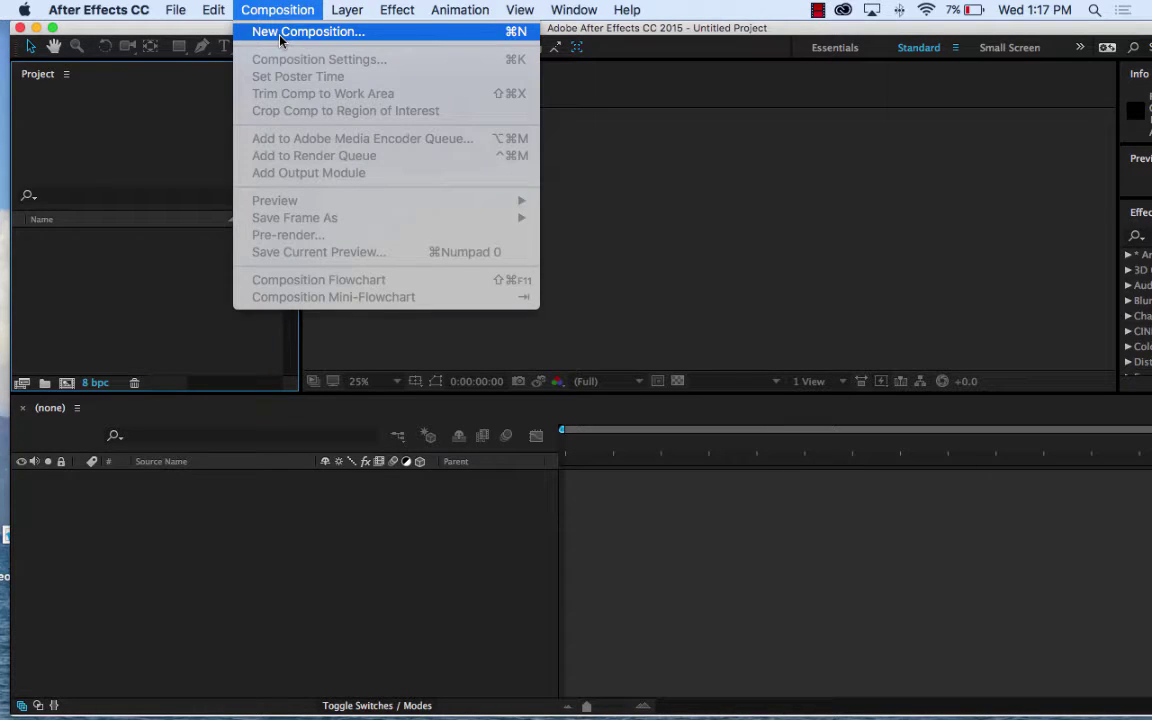
left_click(280, 33)
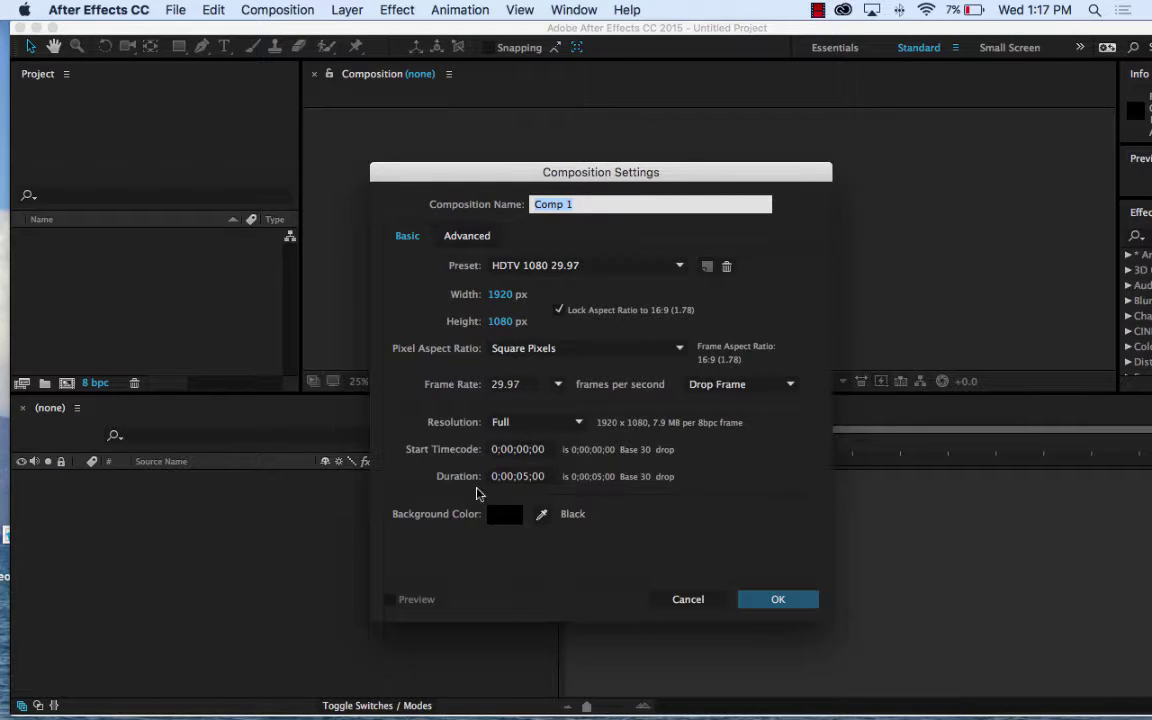
left_click(505, 515)
left_click_drag(391, 305, 348, 249)
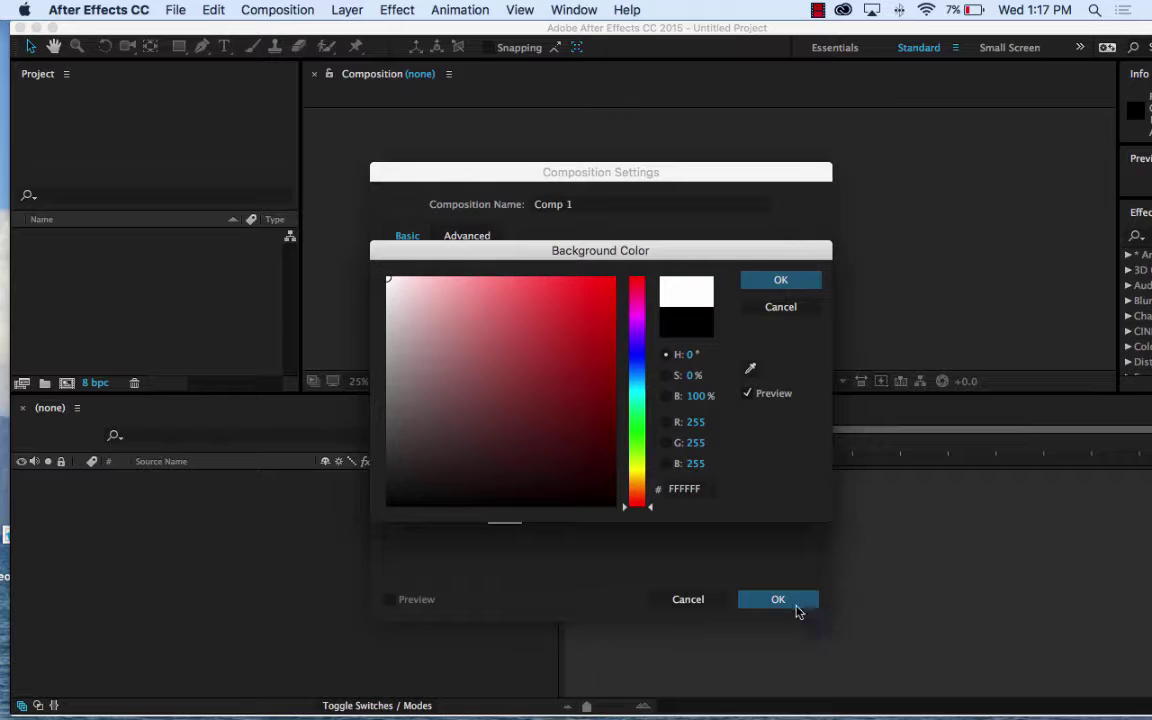
left_click(806, 281)
left_click(782, 598)
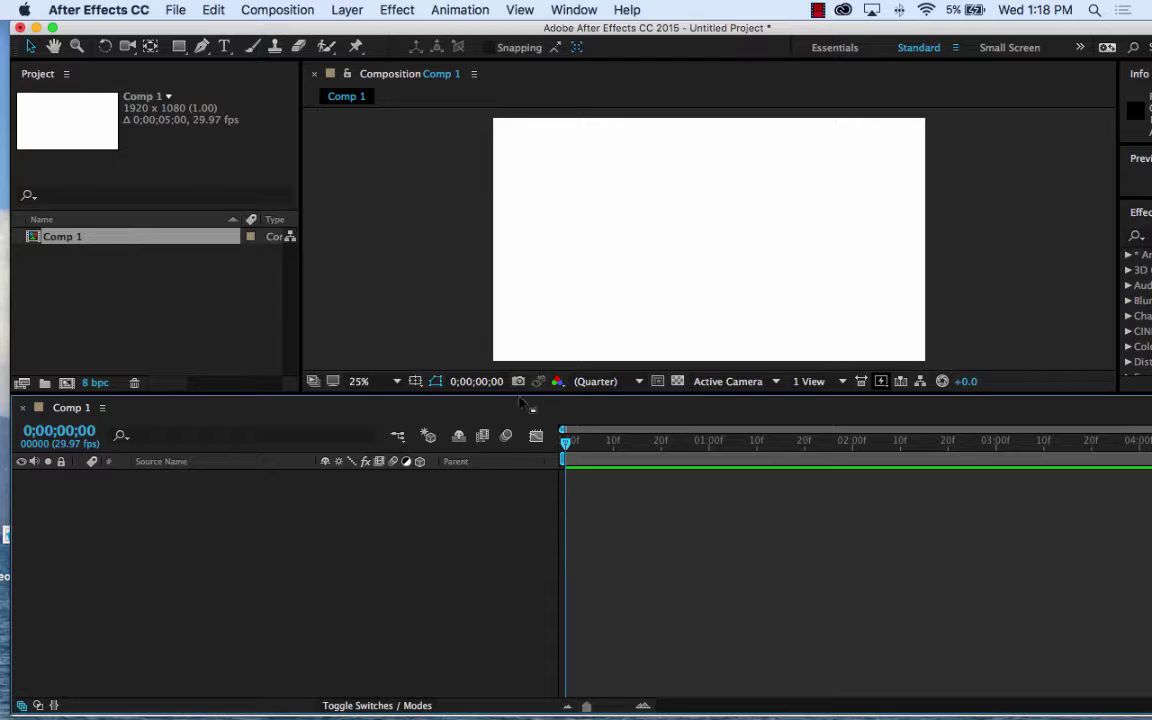
Import logo.ai from the Desktop into the project via File > Import > File
left_click_drag(513, 395, 512, 408)
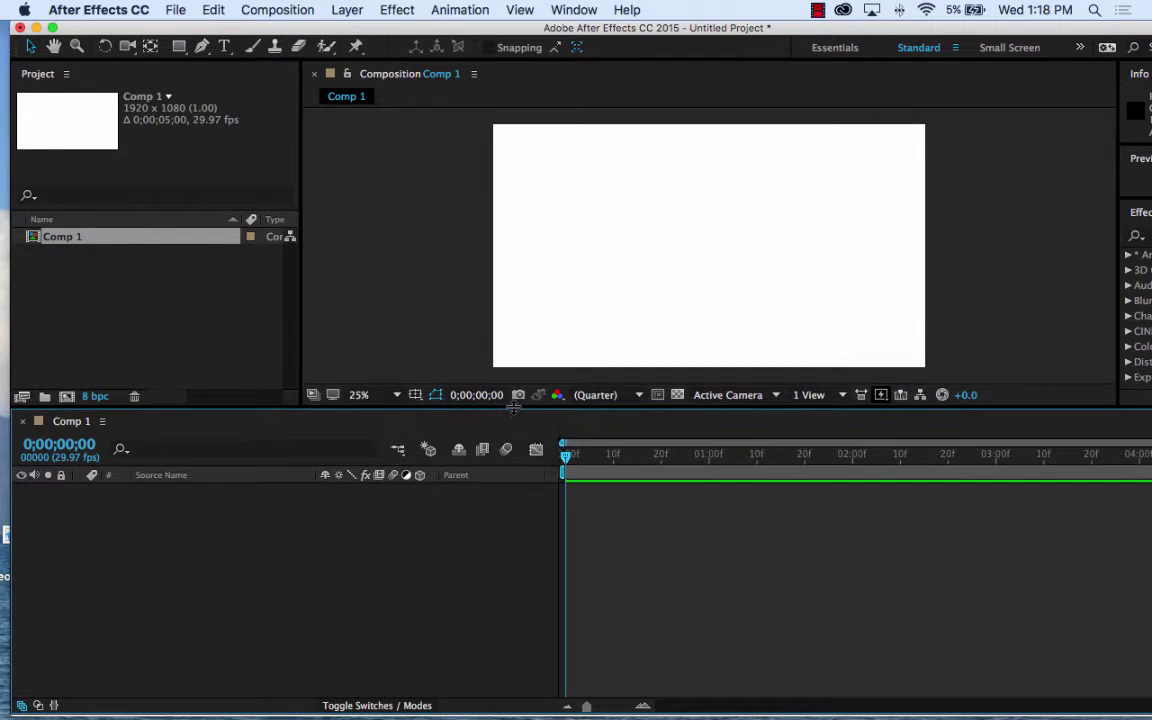
left_click(186, 9)
mouse_move(380, 241)
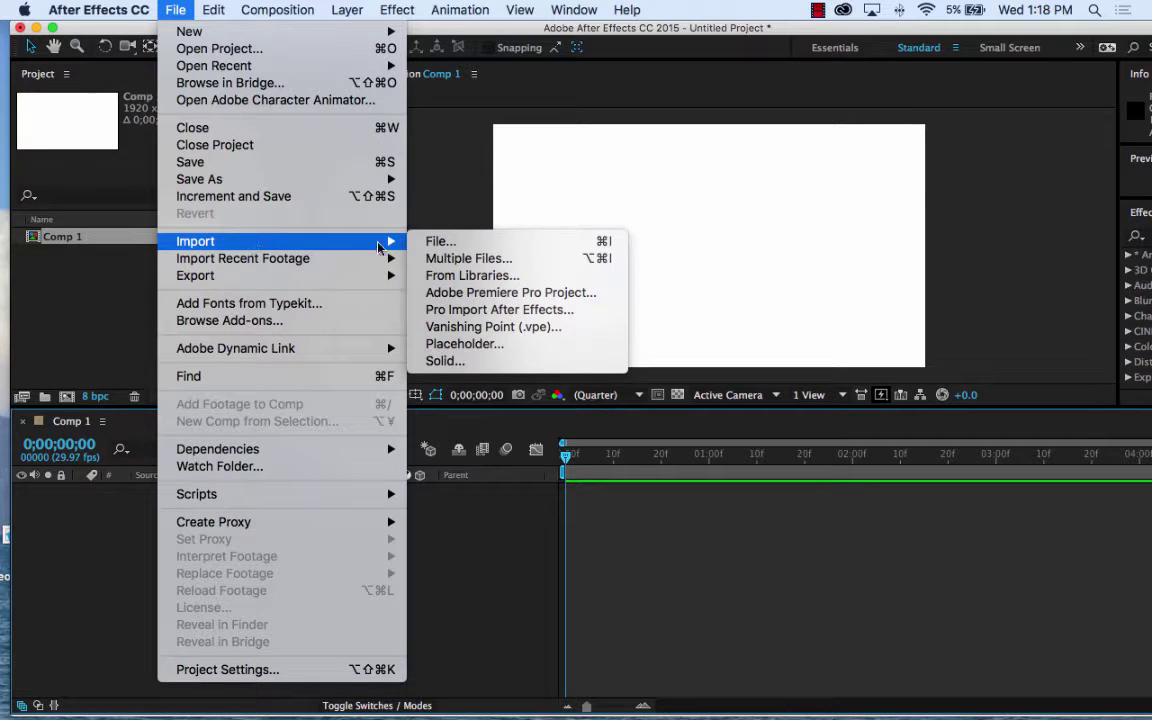
left_click(486, 242)
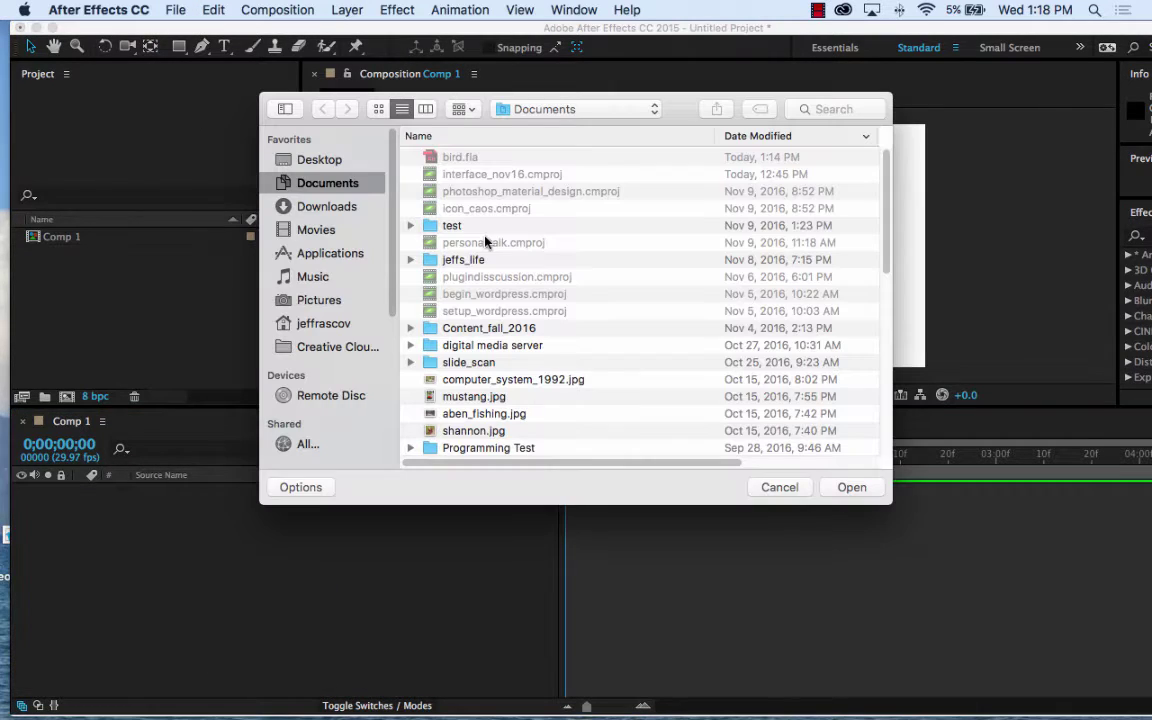
scroll(560, 299, "down", 10)
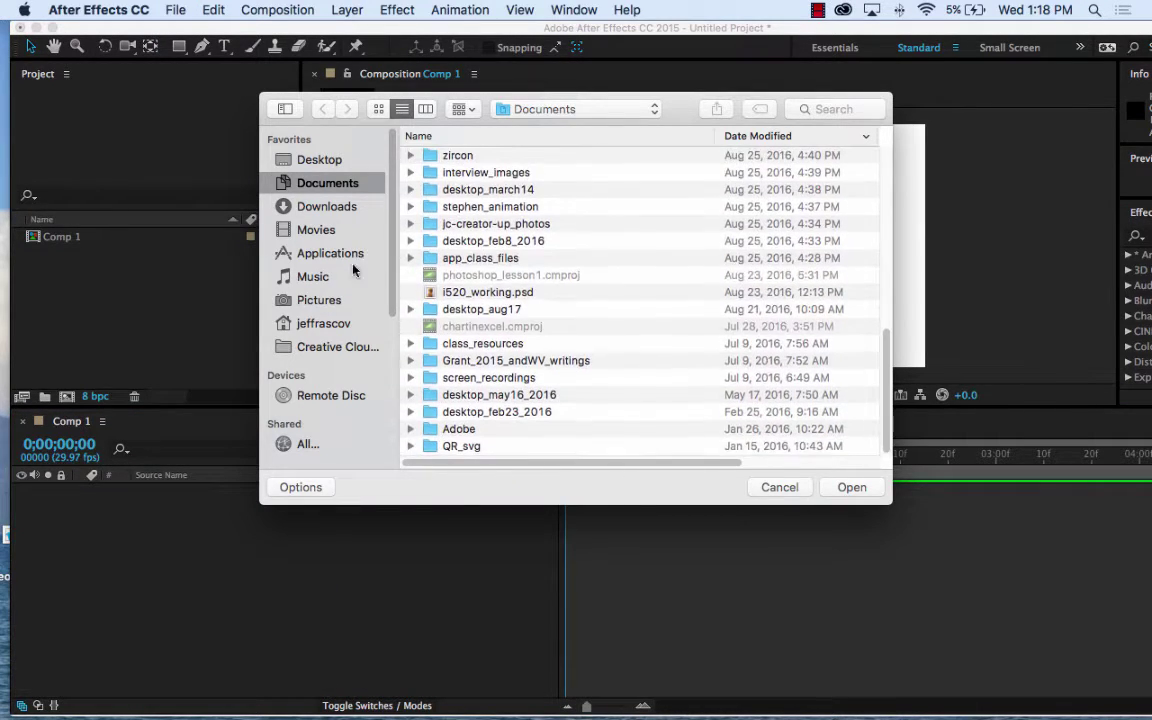
left_click(305, 160)
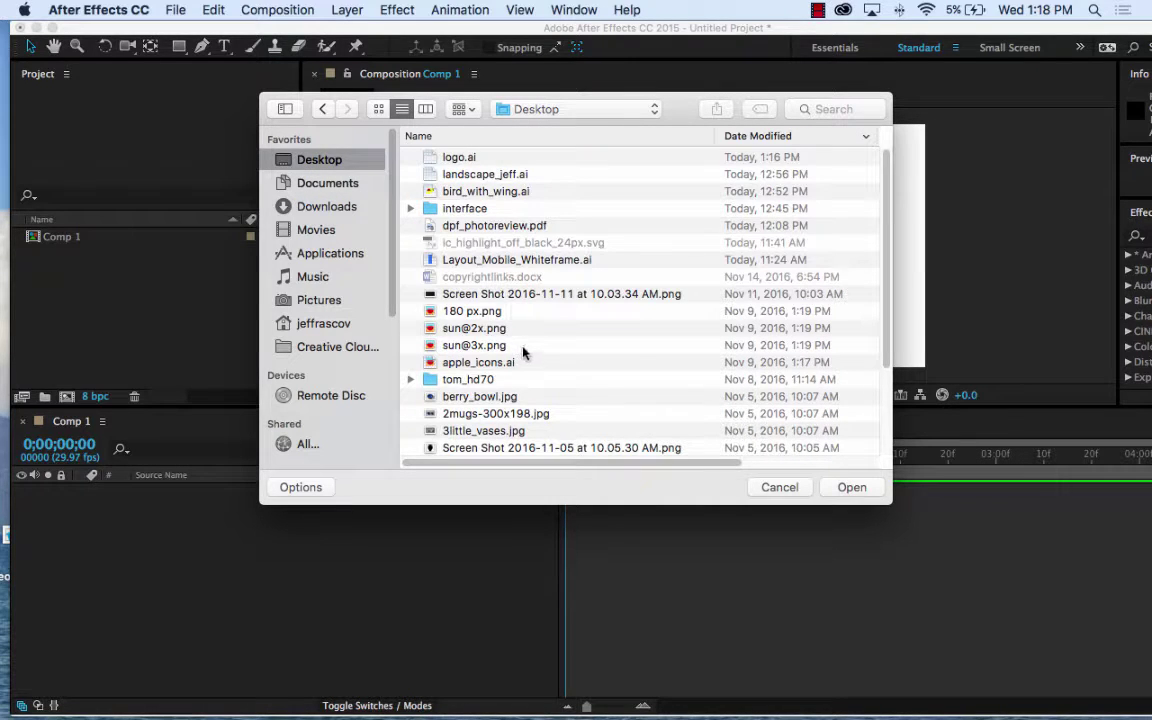
scroll(522, 343, "down", 3)
scroll(517, 334, "down", 2)
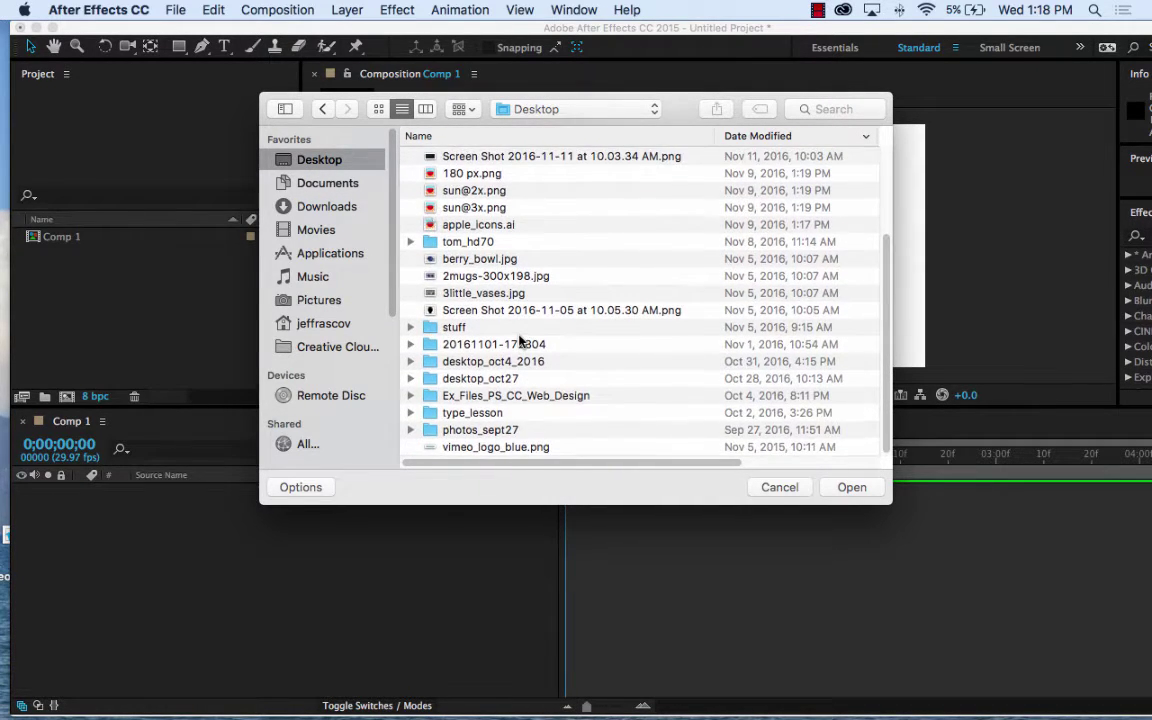
scroll(519, 340, "up", 4)
left_click(465, 157)
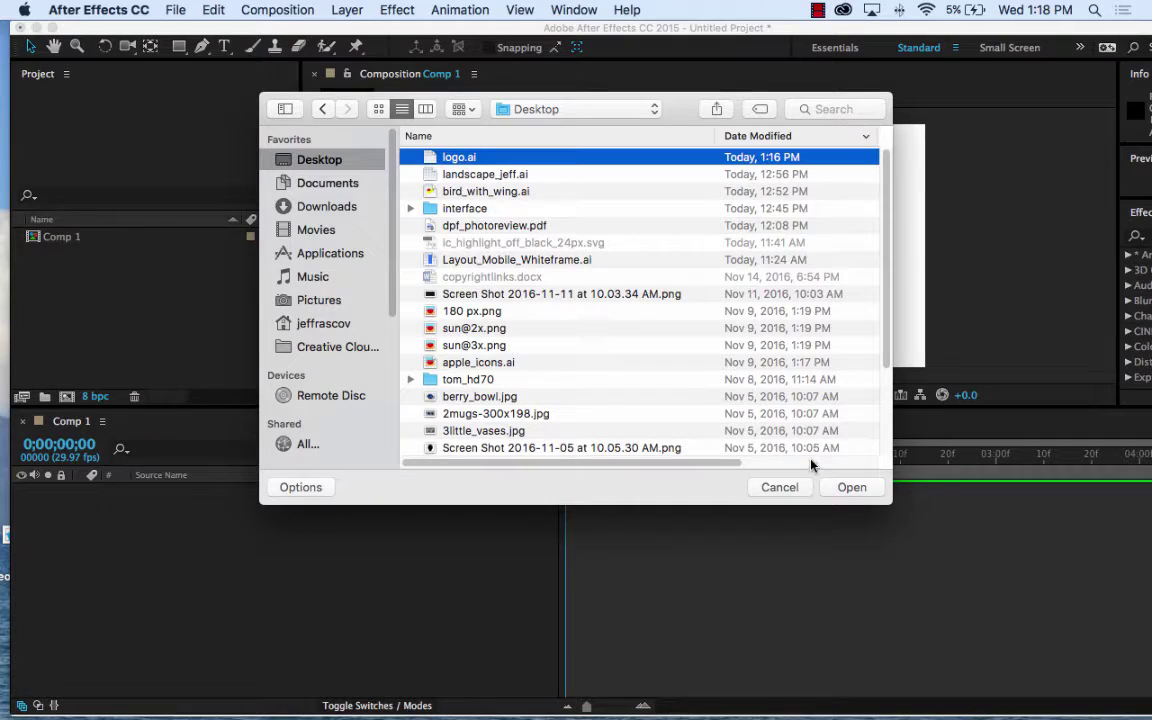
left_click(842, 487)
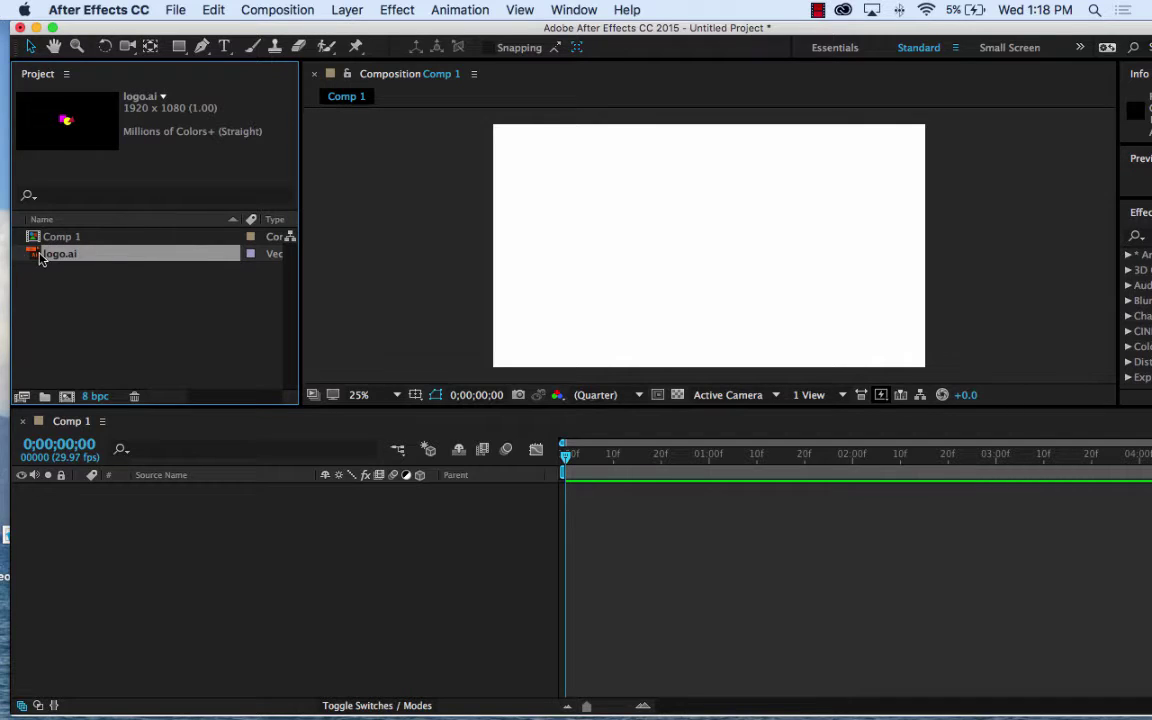
Place logo.ai into Comp 1, expand its Transform properties and enlarge the timeline
left_click_drag(36, 252, 712, 248)
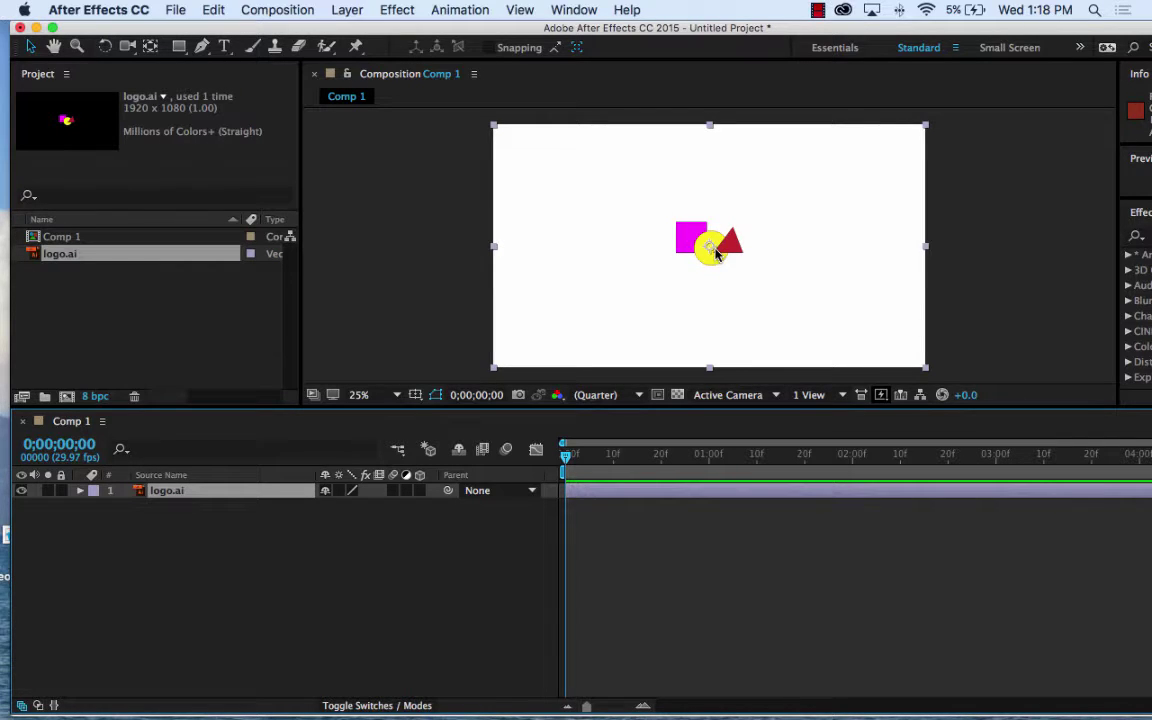
left_click(80, 491)
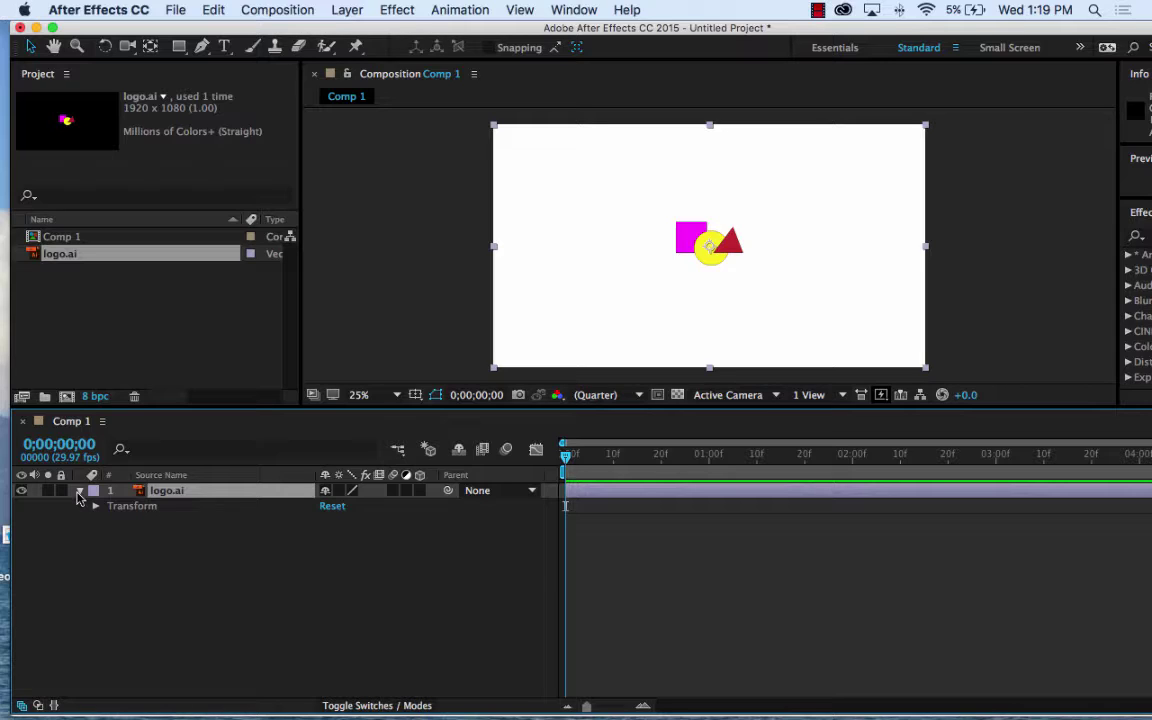
left_click(95, 506)
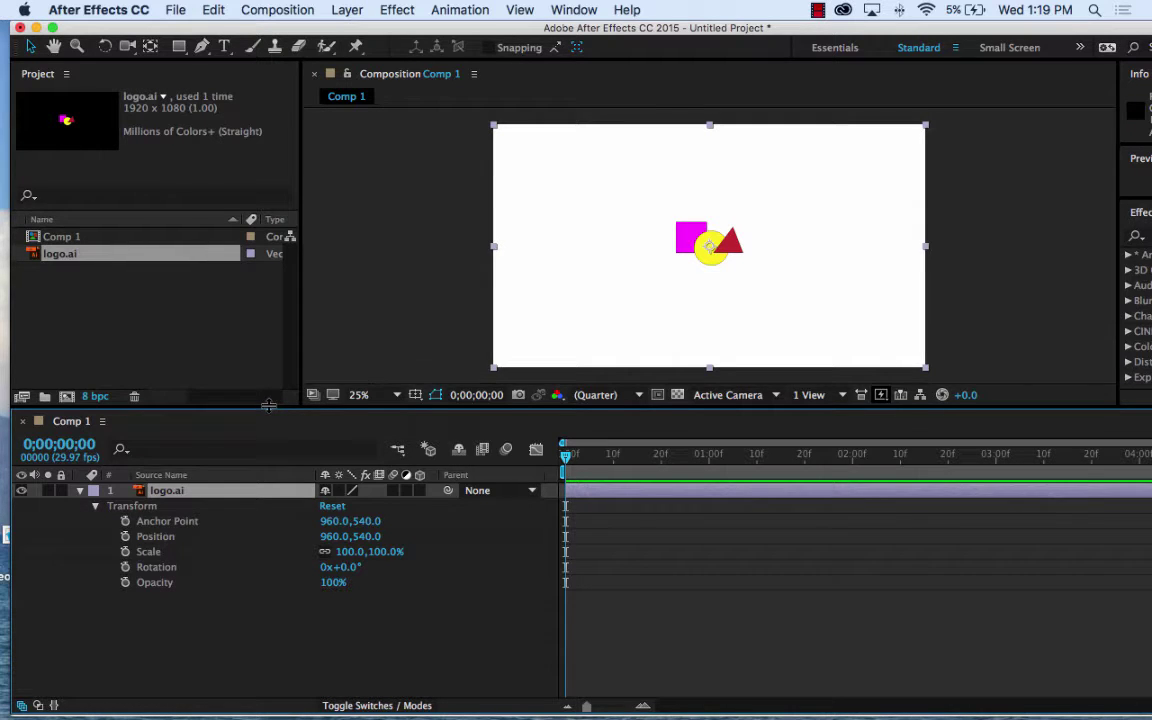
left_click_drag(274, 407, 267, 299)
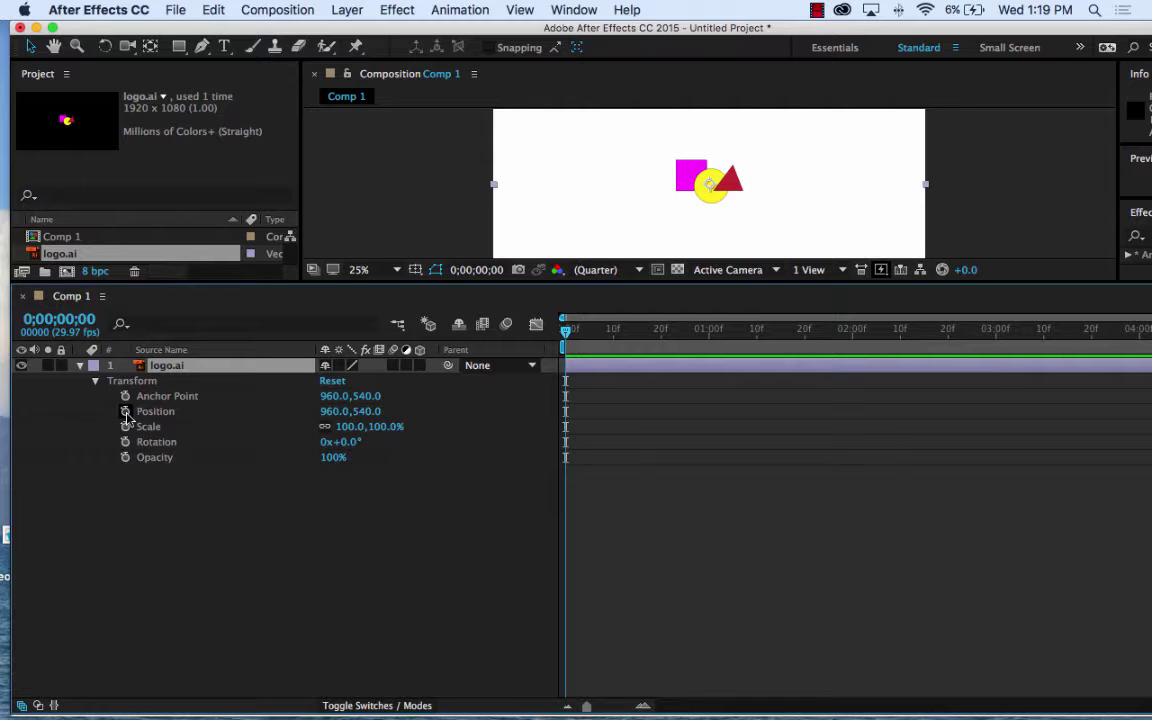
Turn on keyframing for the logo's Position, Scale, Rotation and Opacity at 0 seconds
left_click(125, 411)
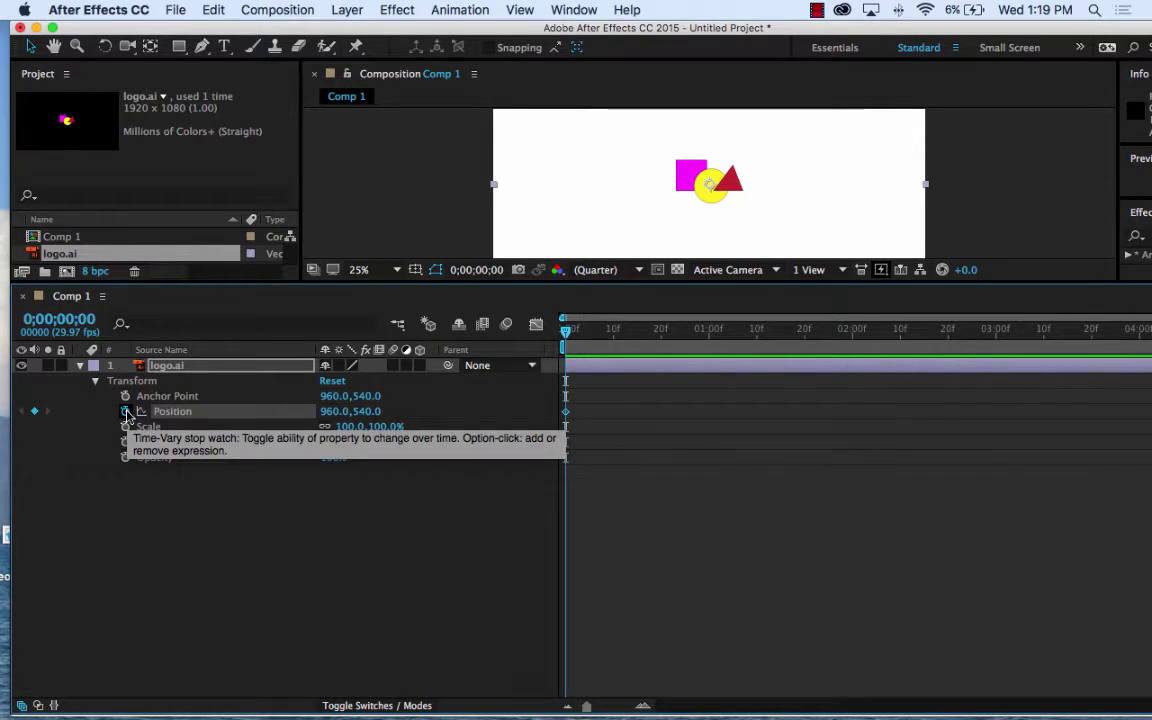
left_click(125, 427)
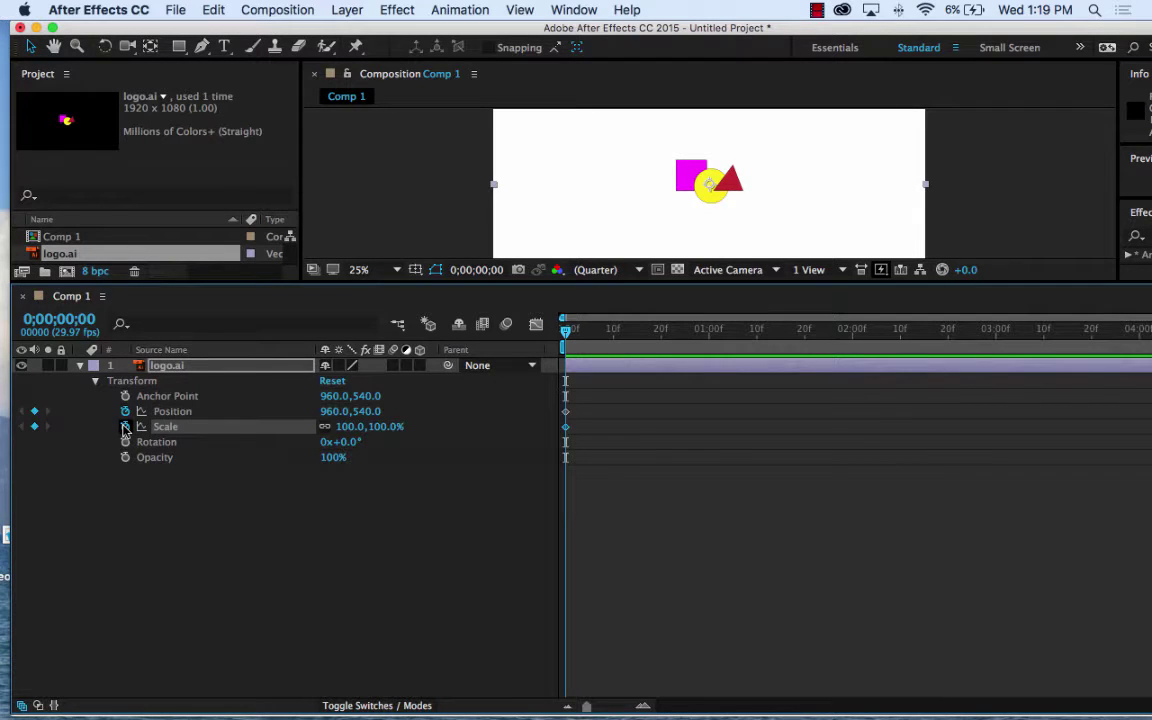
left_click(126, 443)
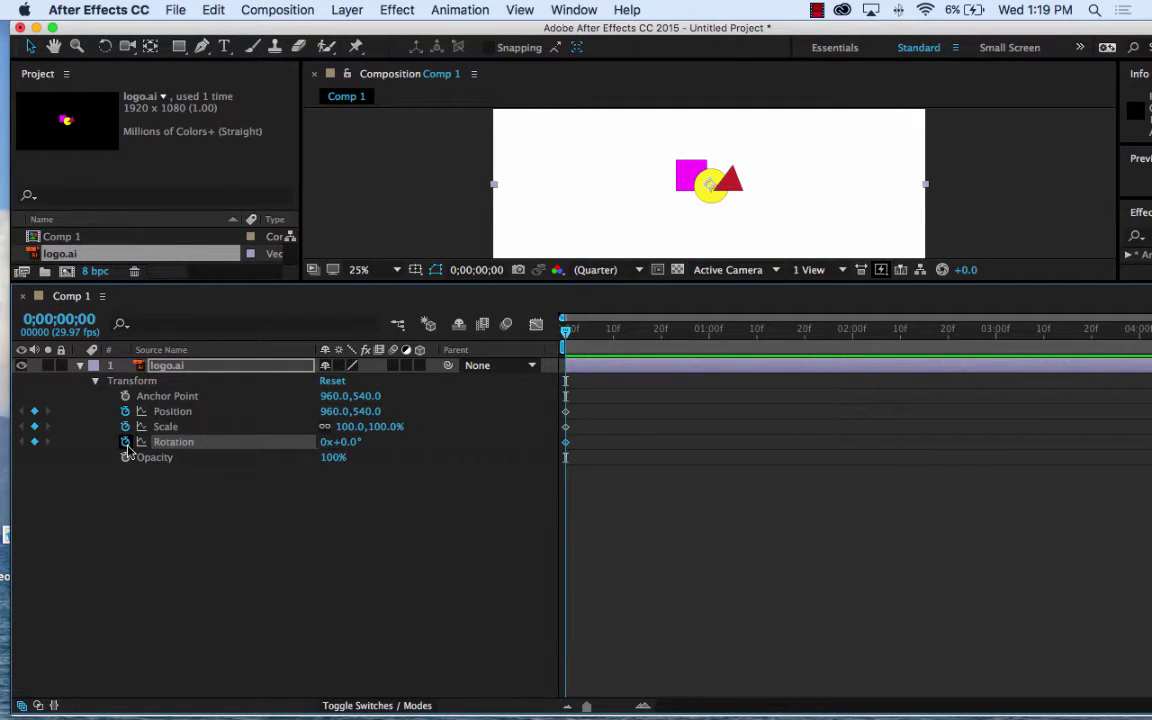
left_click(125, 458)
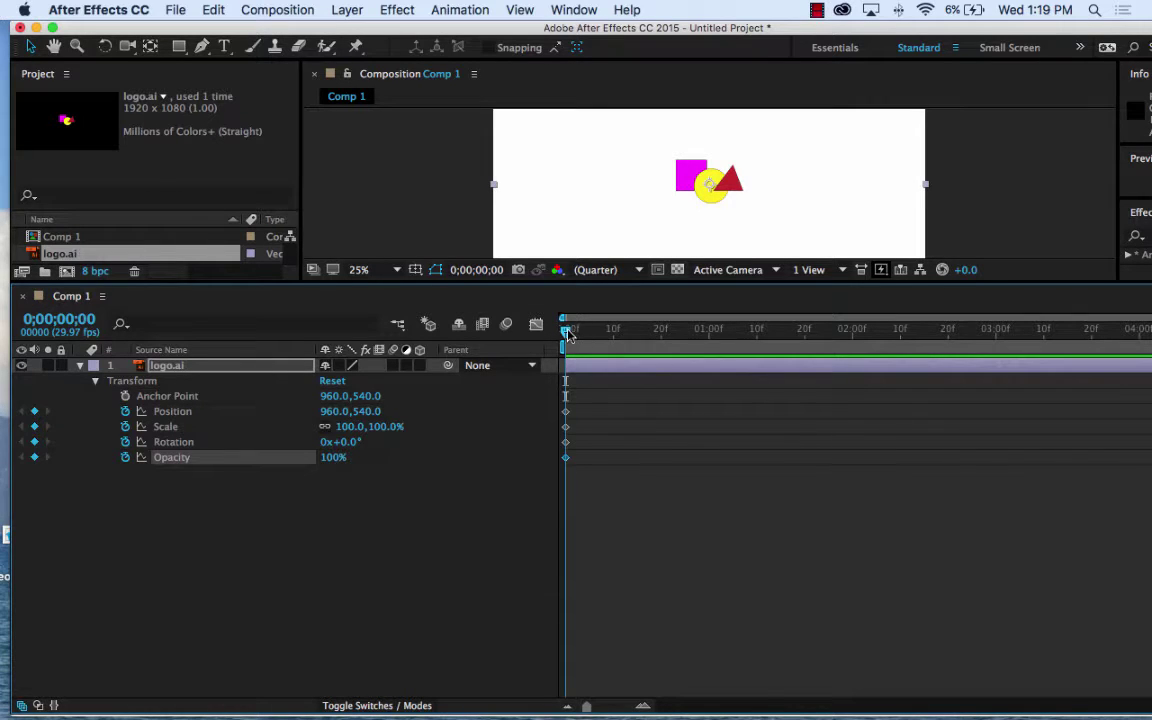
Add matching keyframes for all four properties at 1 second, then return to 0 seconds
left_click_drag(566, 331, 713, 344)
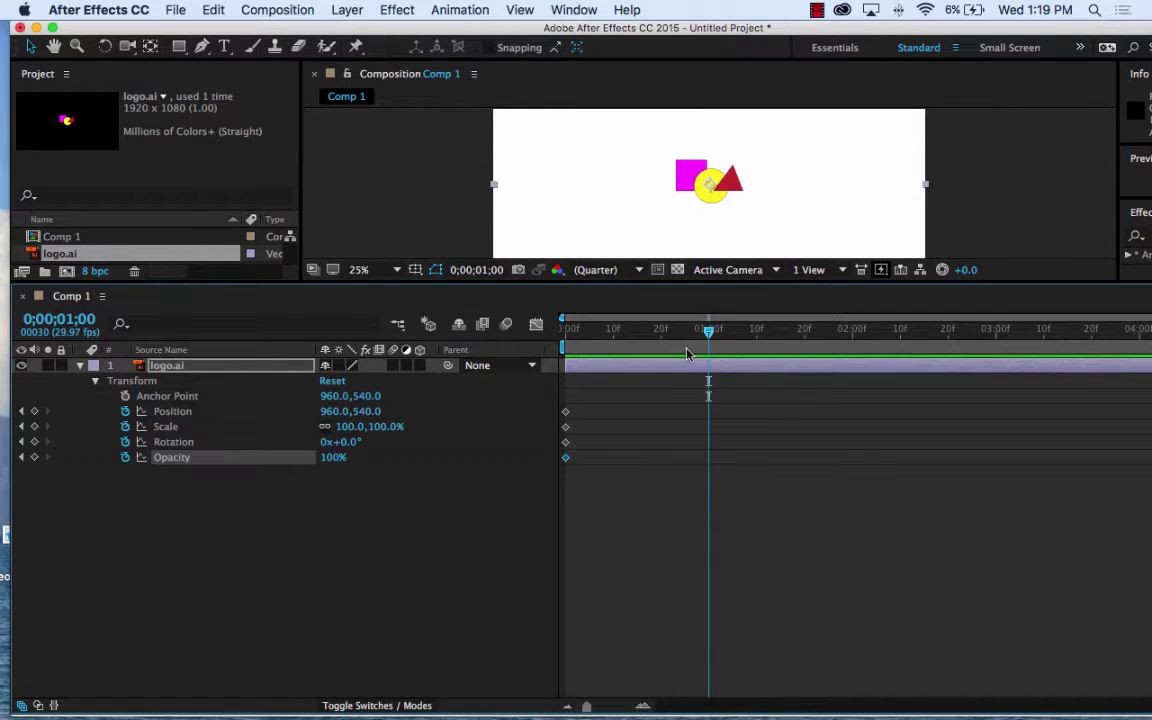
left_click(34, 411)
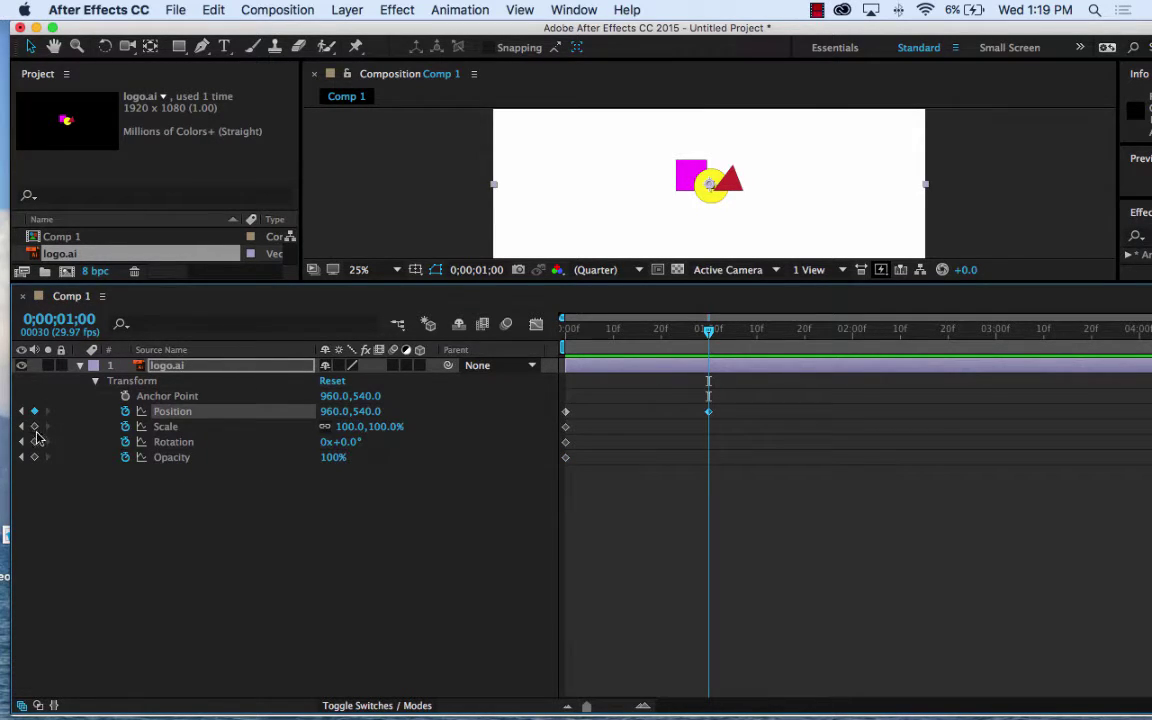
left_click(34, 426)
left_click(35, 442)
left_click(34, 457)
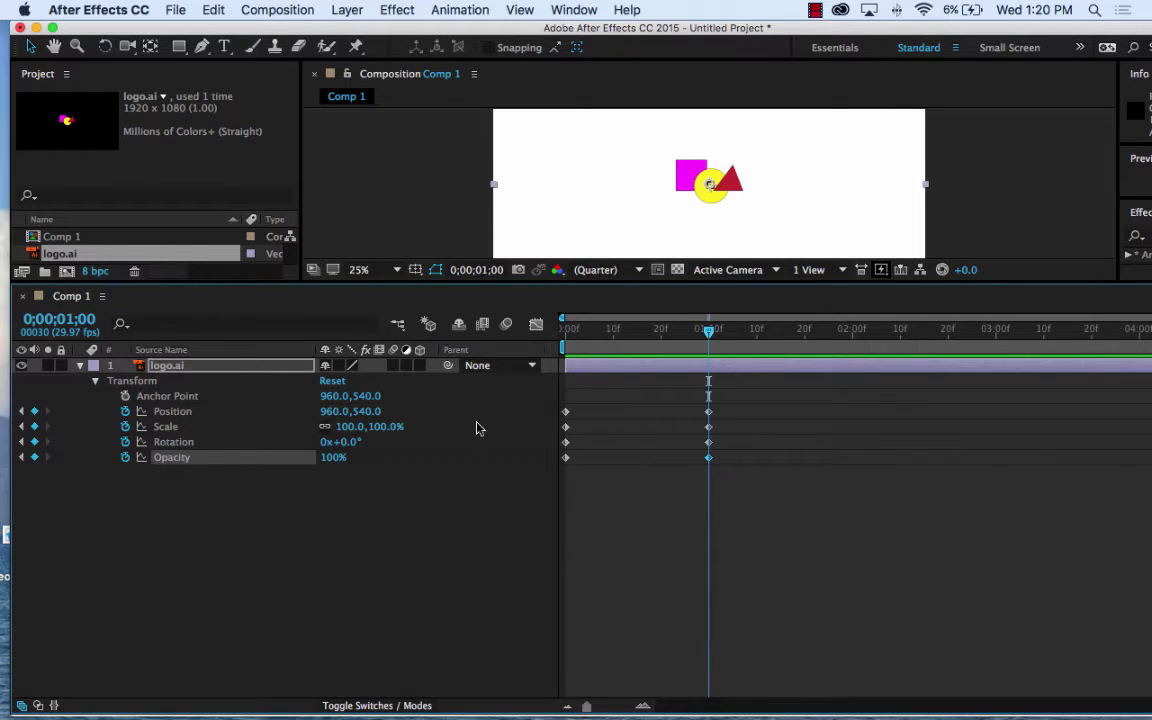
left_click(22, 411)
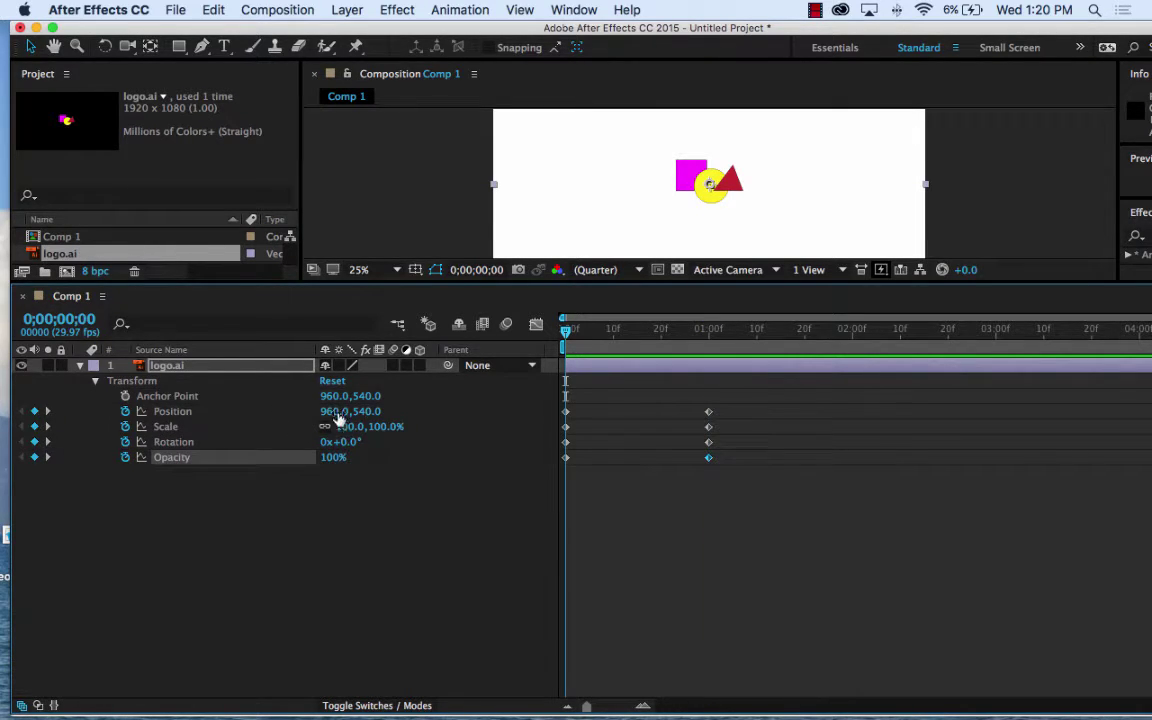
Set the logo's starting Scale to 768% and toggle its Continuously Rasterize switch
left_click_drag(349, 430, 1005, 489)
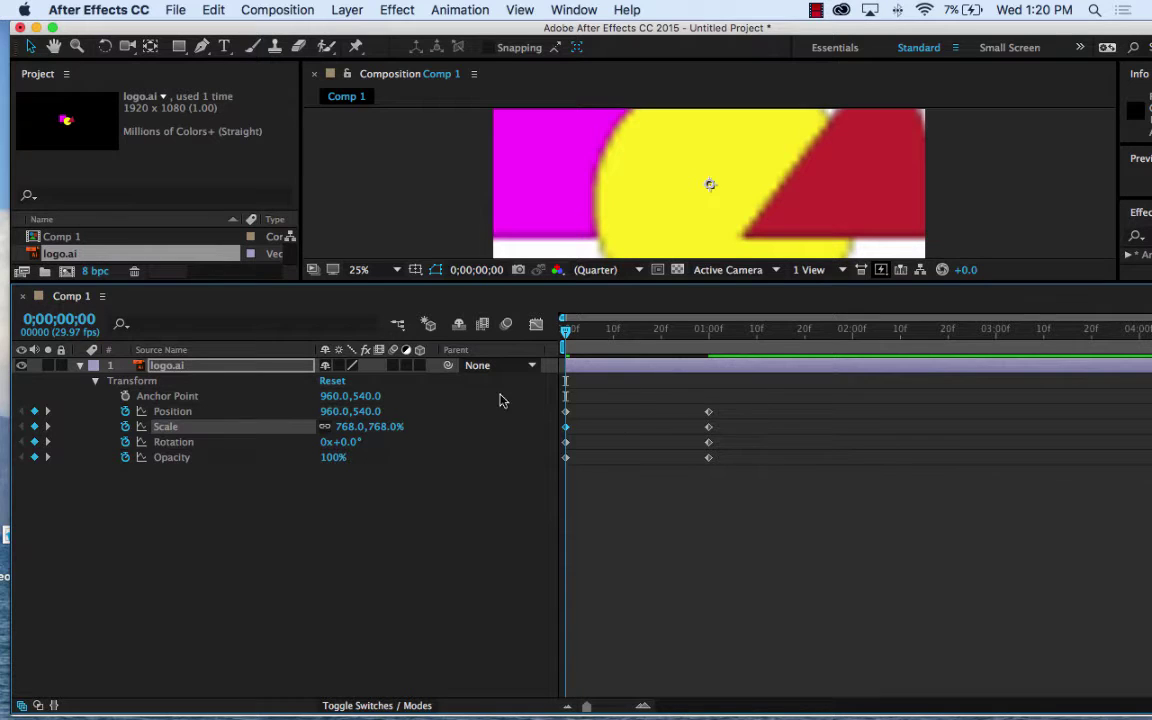
left_click(351, 366)
left_click(351, 366)
left_click(352, 367)
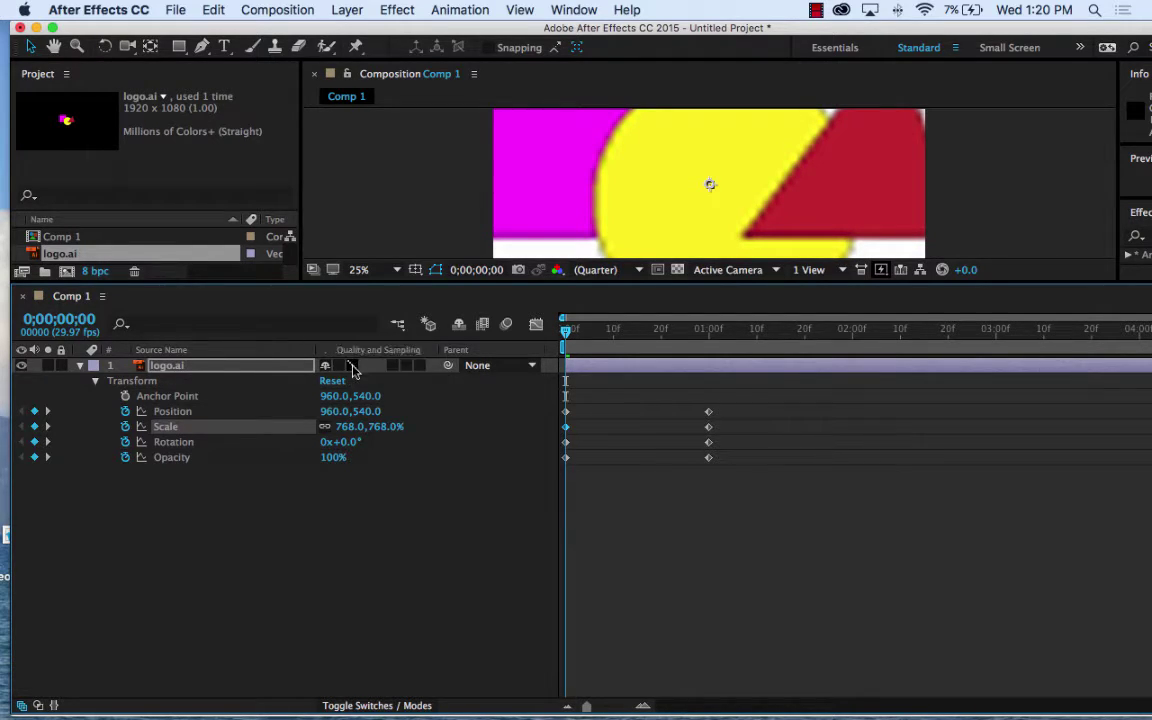
Toggle logo.ai's Quality switch between Draft and Best
left_click(352, 367)
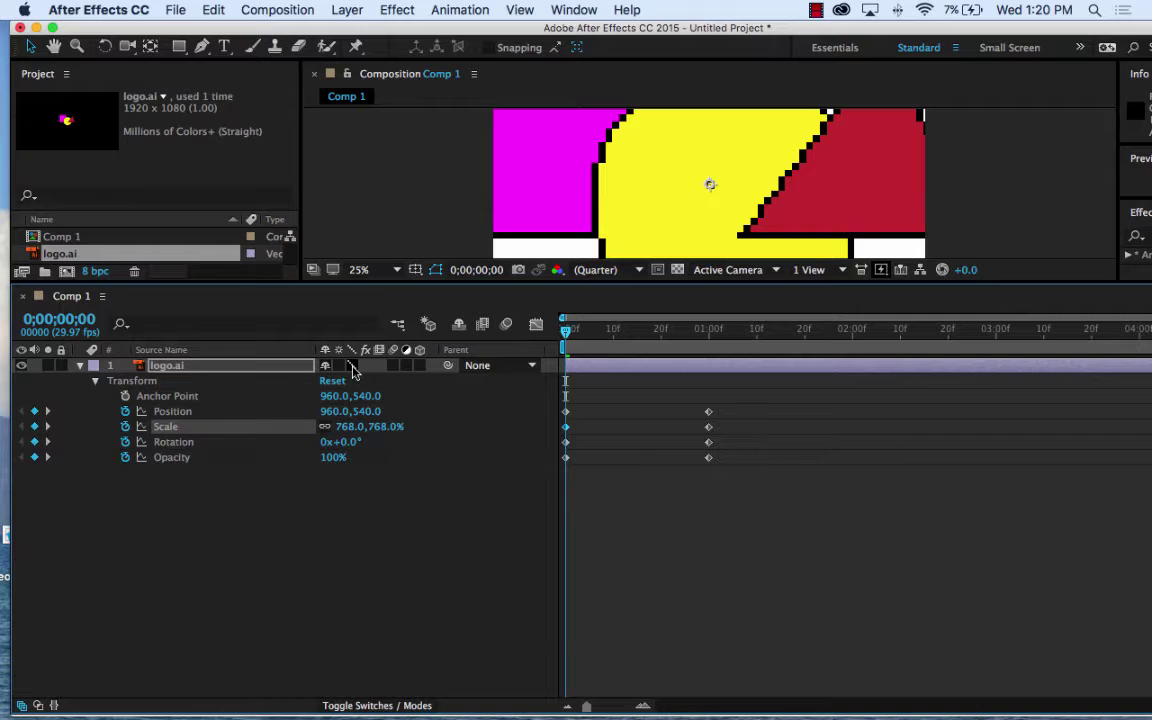
left_click(352, 367)
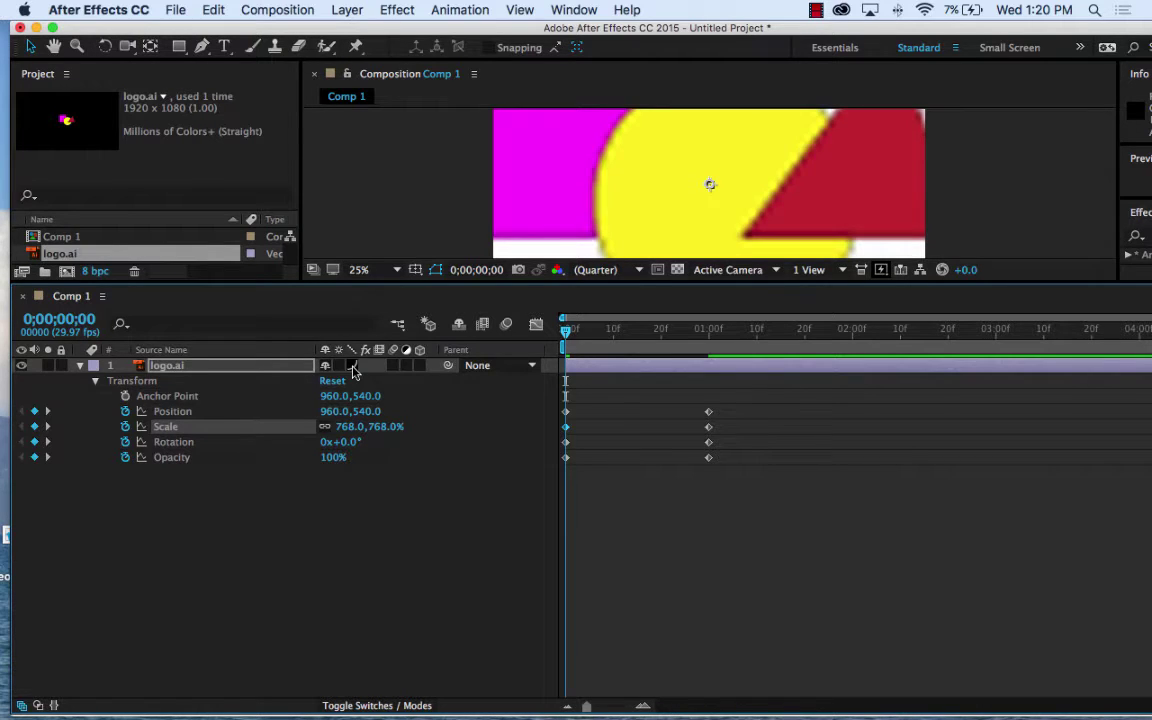
left_click(352, 367)
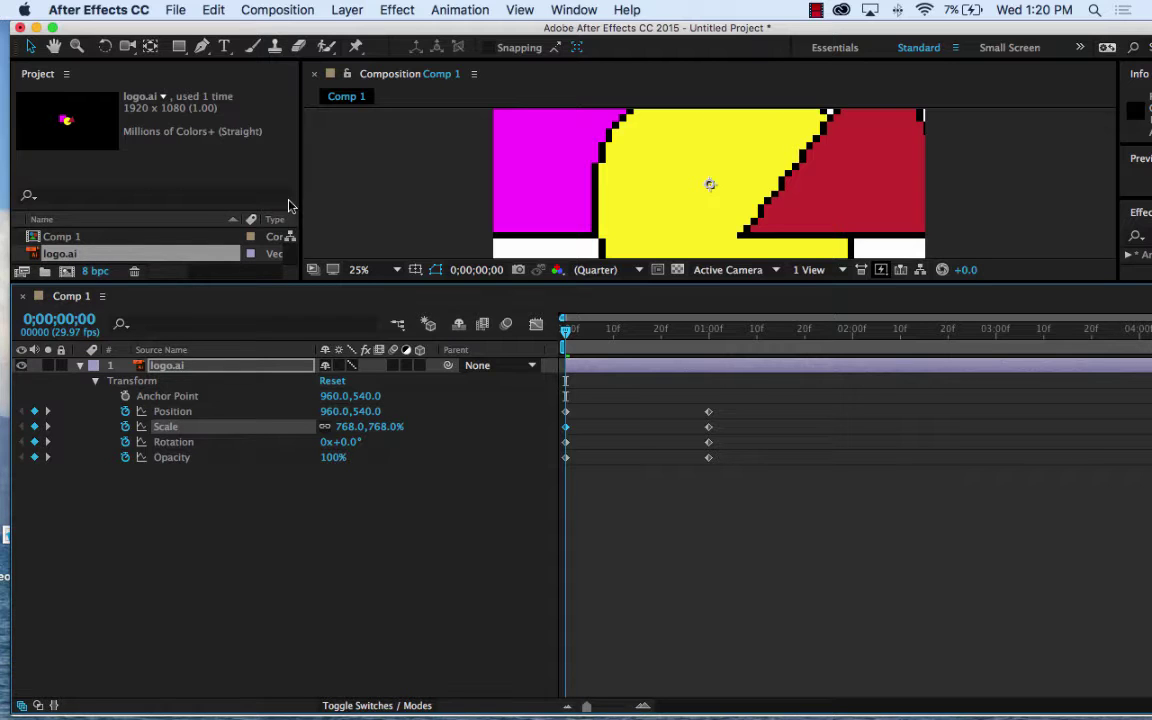
Turn on Continuously Rasterize for logo.ai so the 768% shapes render crisply
left_click(268, 10)
mouse_move(357, 11)
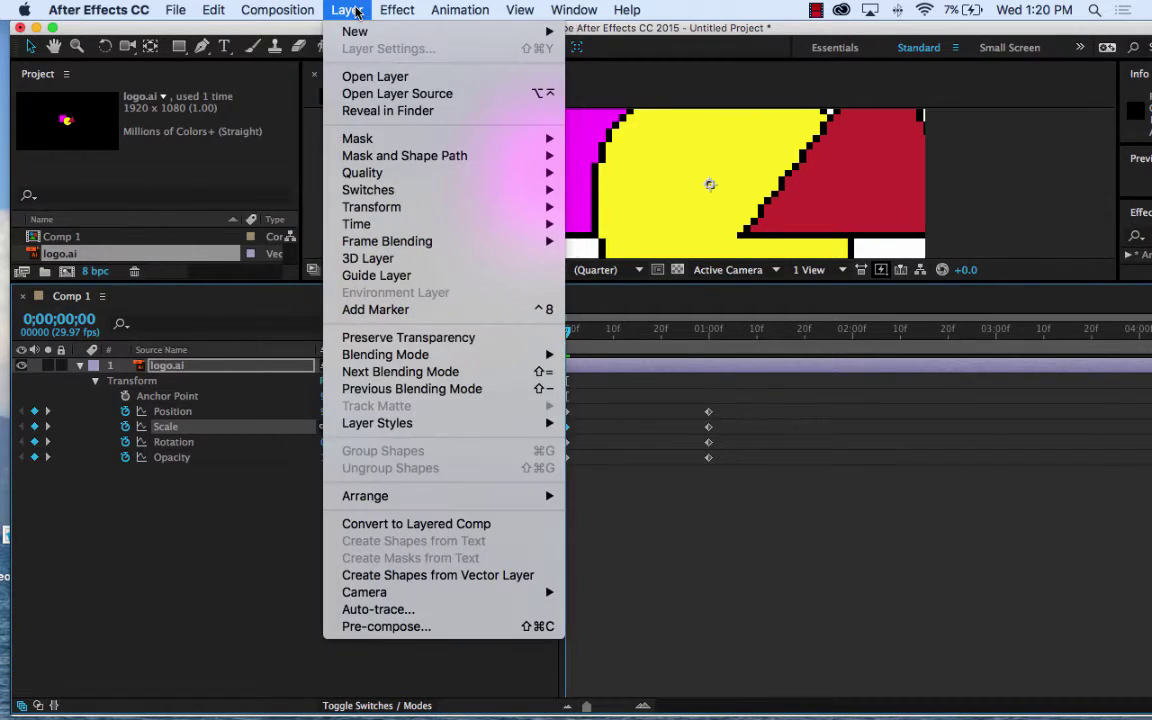
left_click(749, 8)
left_click(816, 10)
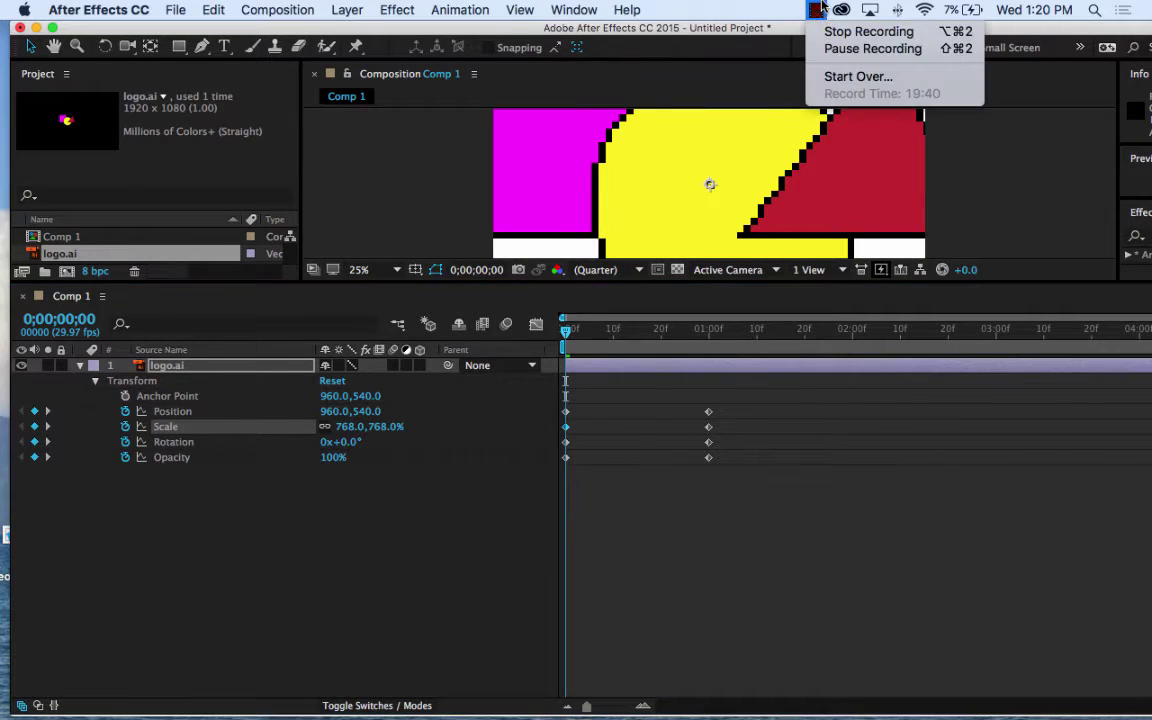
left_click(870, 48)
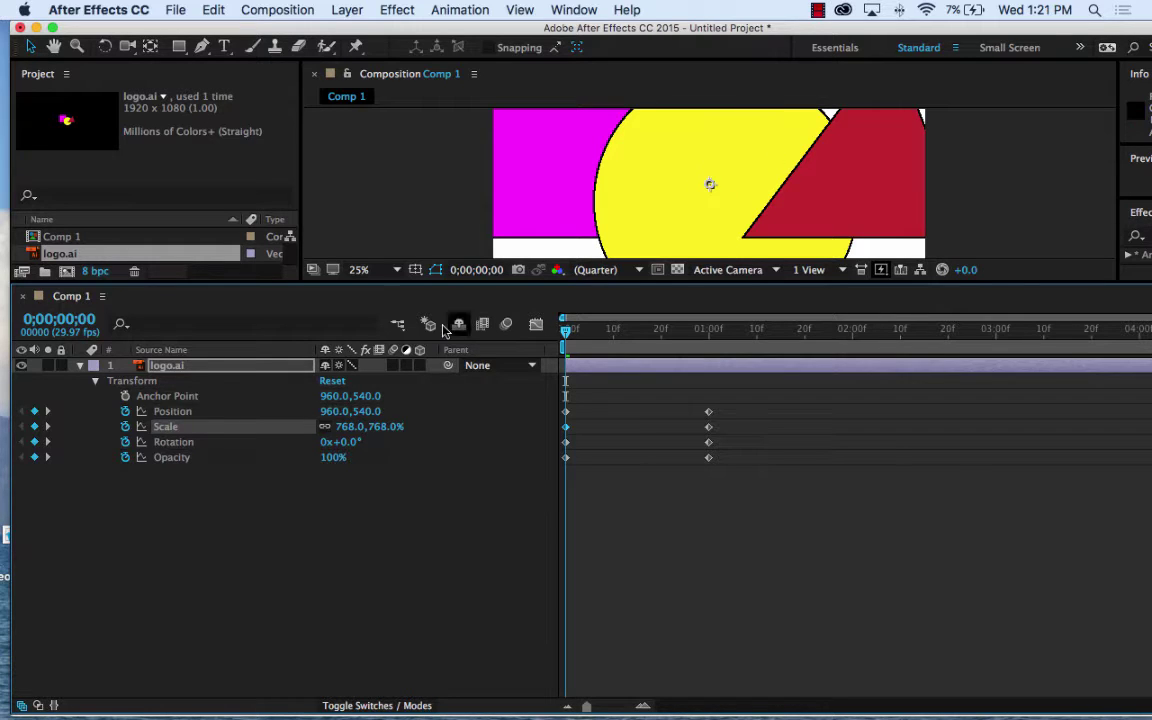
At 0f, set logo.ai to 1796% scale, 0% opacity and 5 full rotations
left_click_drag(345, 426, 1150, 460)
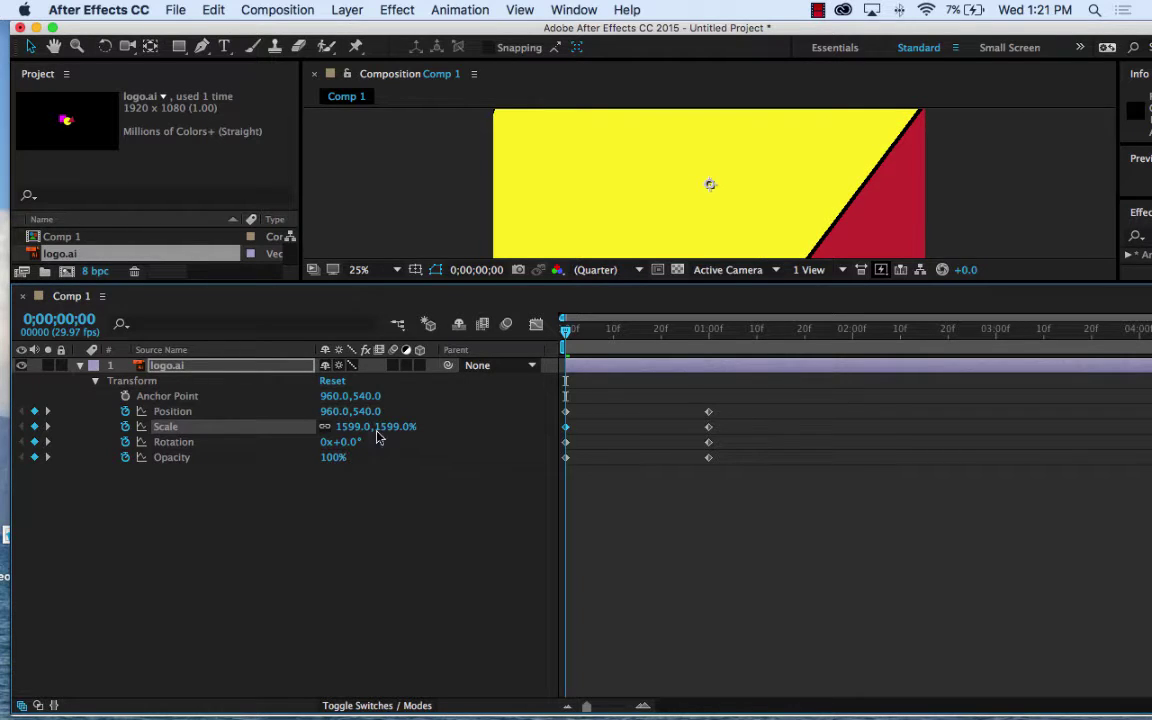
left_click_drag(360, 426, 545, 445)
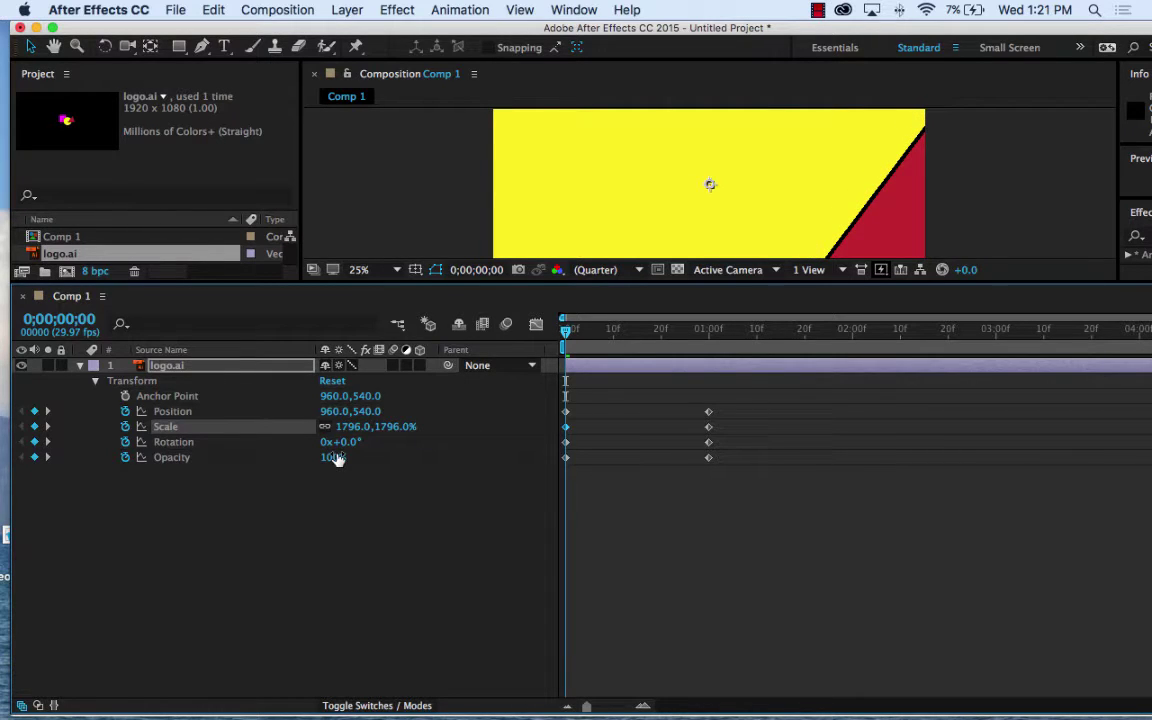
left_click_drag(333, 463, 290, 460)
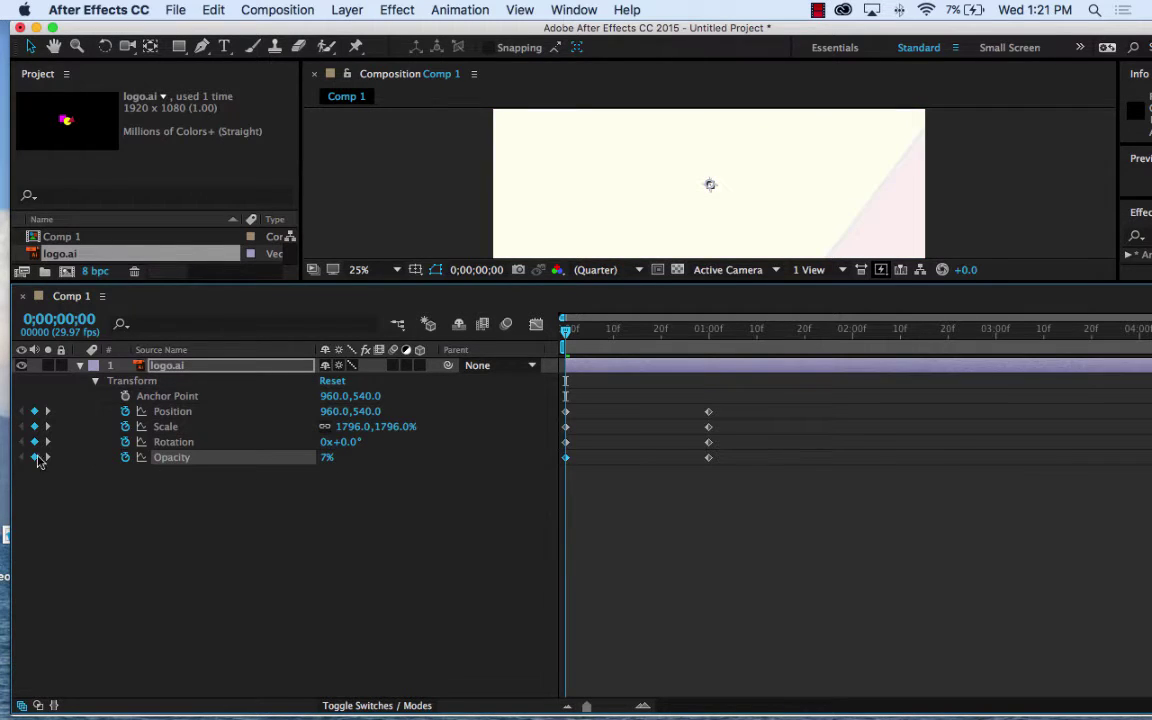
left_click(322, 467)
left_click_drag(333, 462, 316, 463)
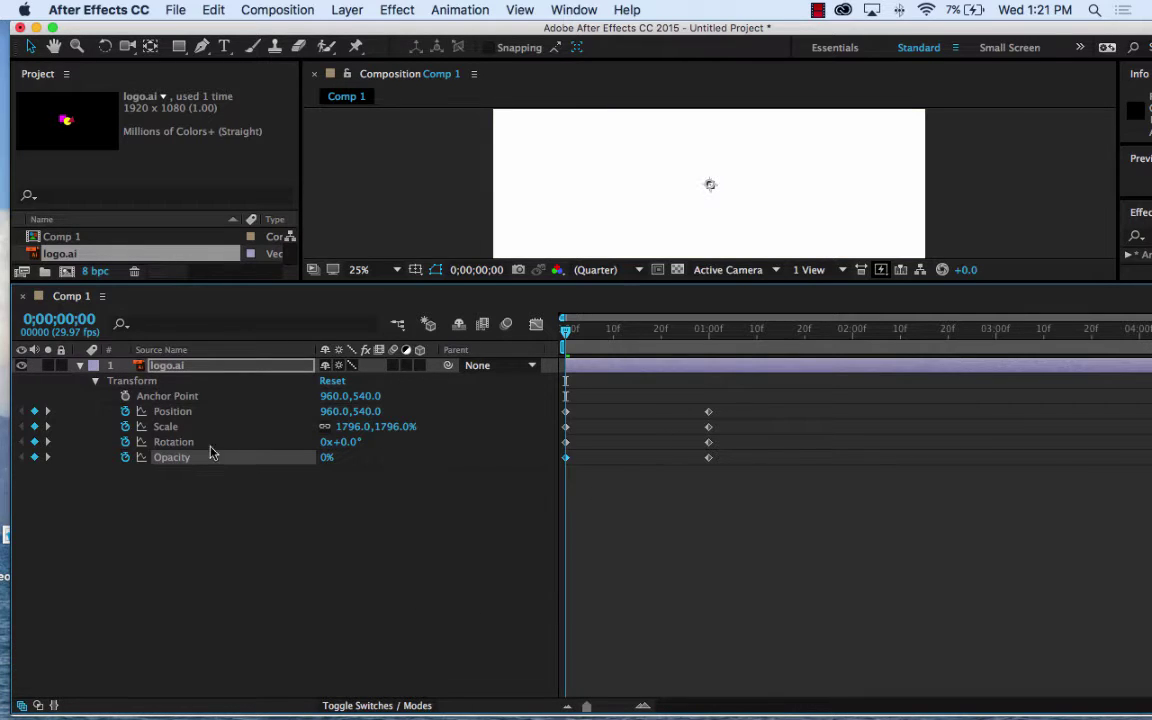
left_click(322, 442)
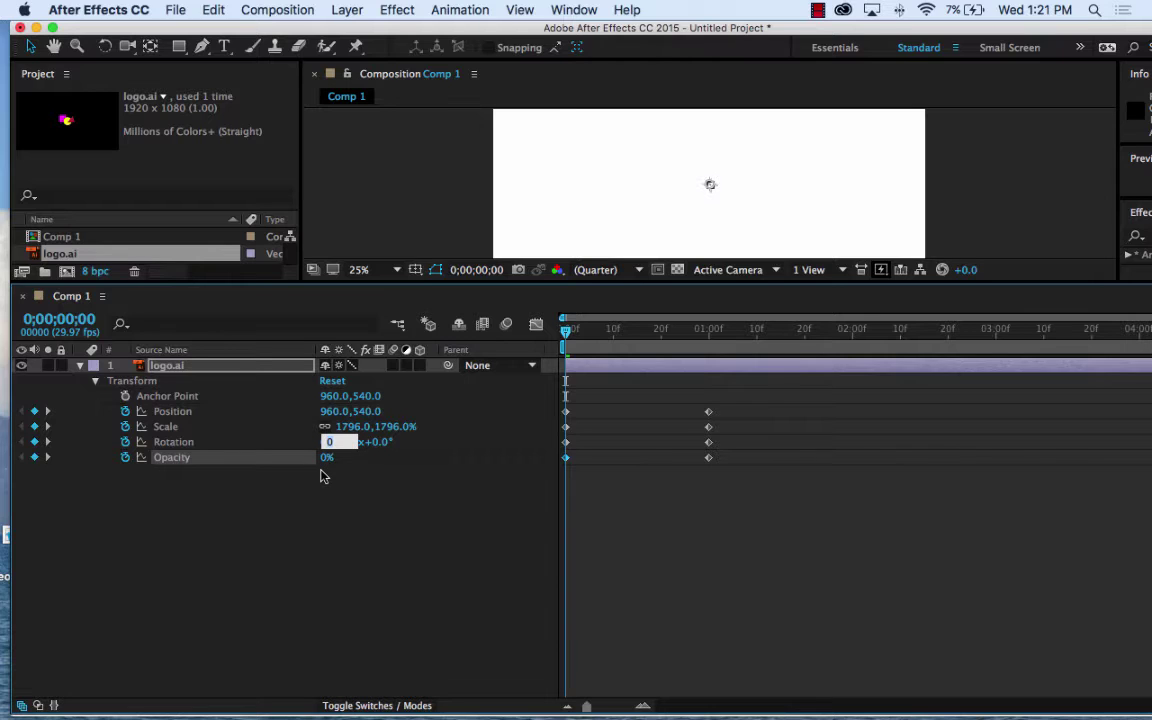
left_click(419, 526)
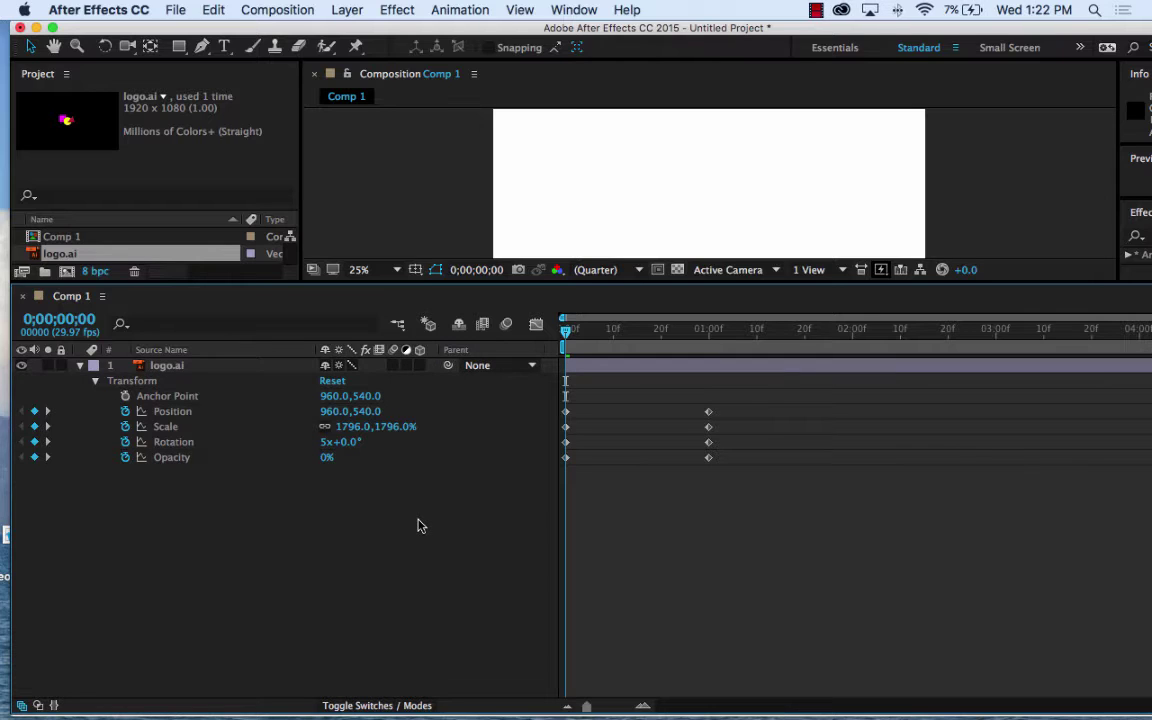
Scrub the current-time indicator through the logo intro to 1 second
left_click_drag(566, 331, 708, 338)
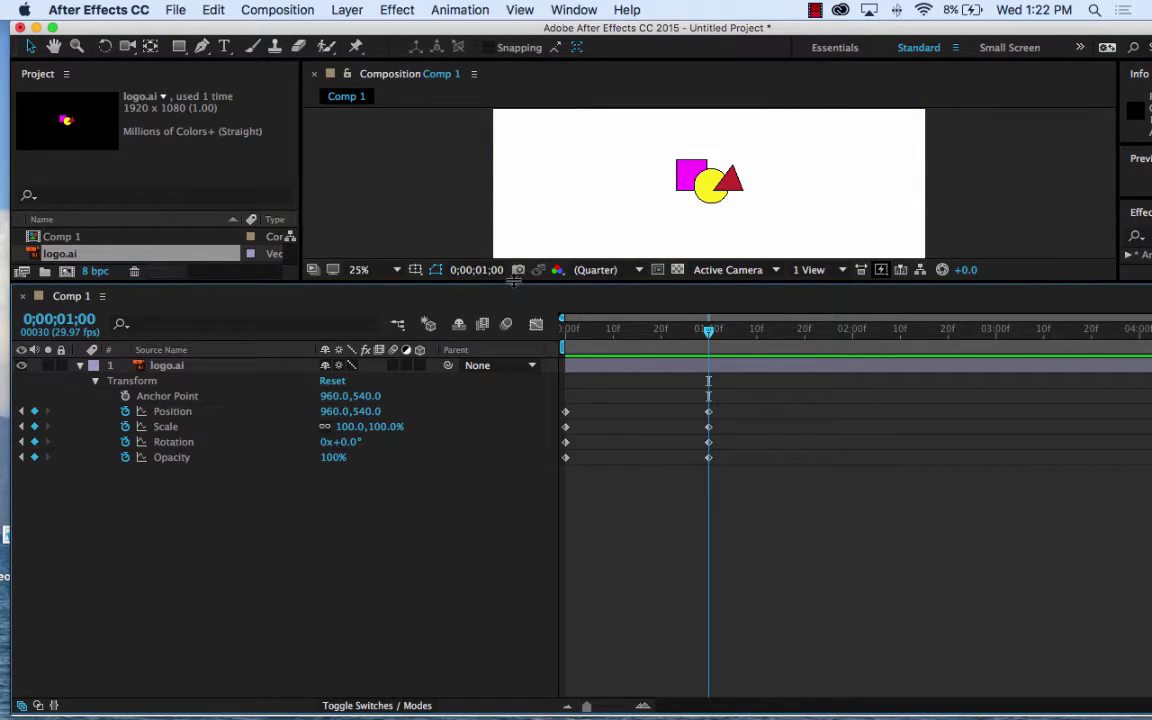
Lower the panel divider to enlarge the Composition viewer
left_click_drag(517, 284, 504, 432)
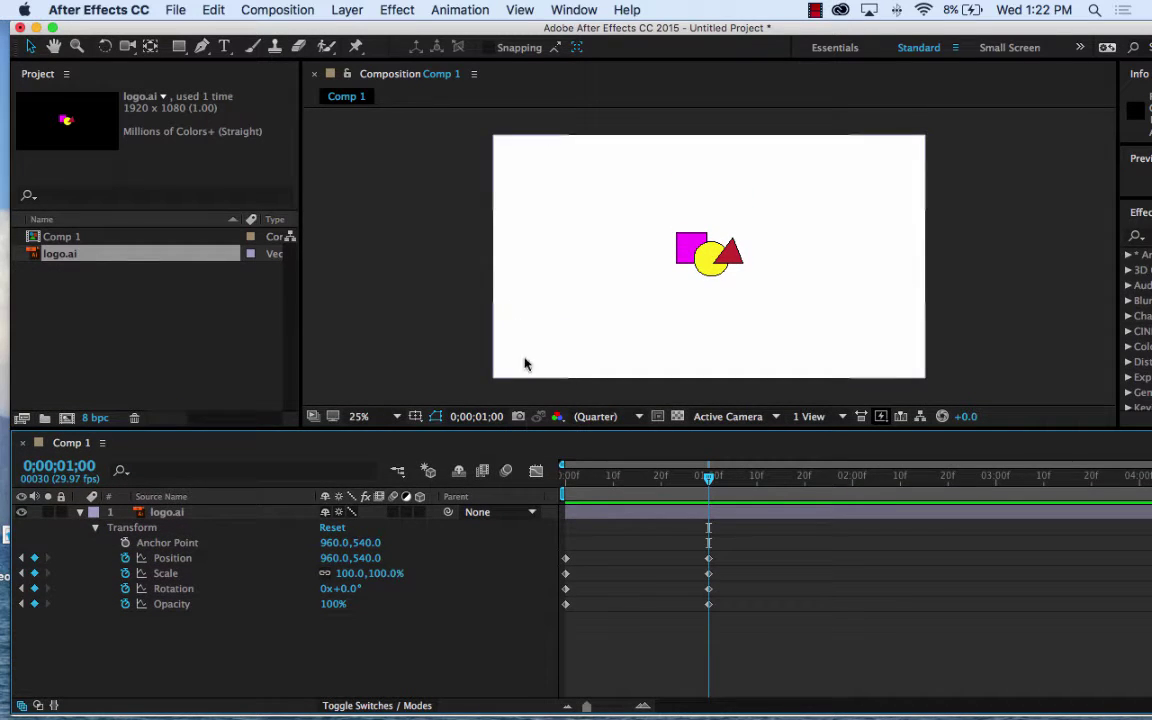
Start a Composition Pre-render, then cancel the save dialog and dismiss the warning
left_click(272, 8)
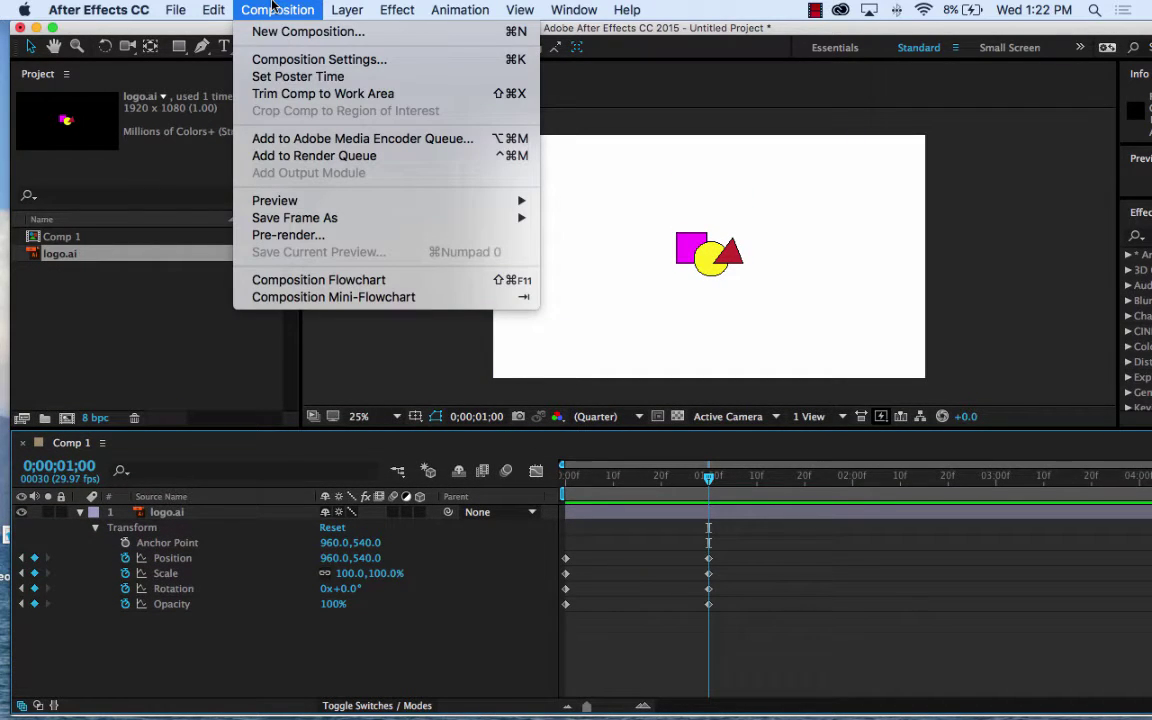
mouse_move(306, 204)
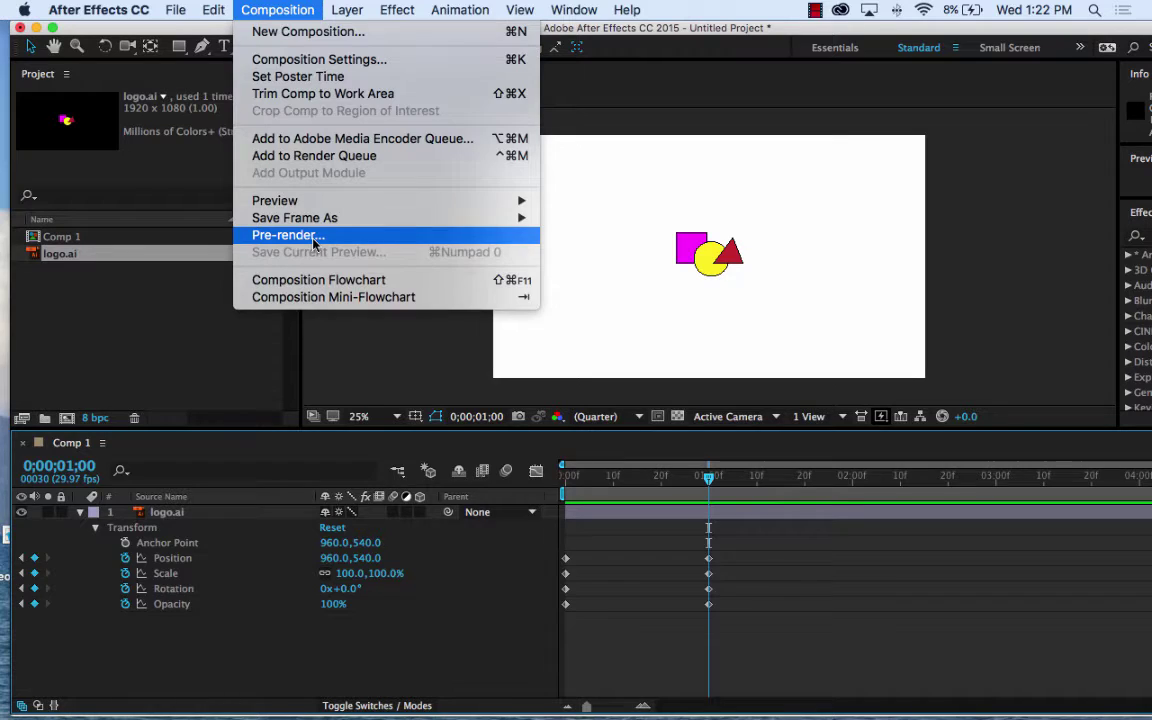
left_click(313, 238)
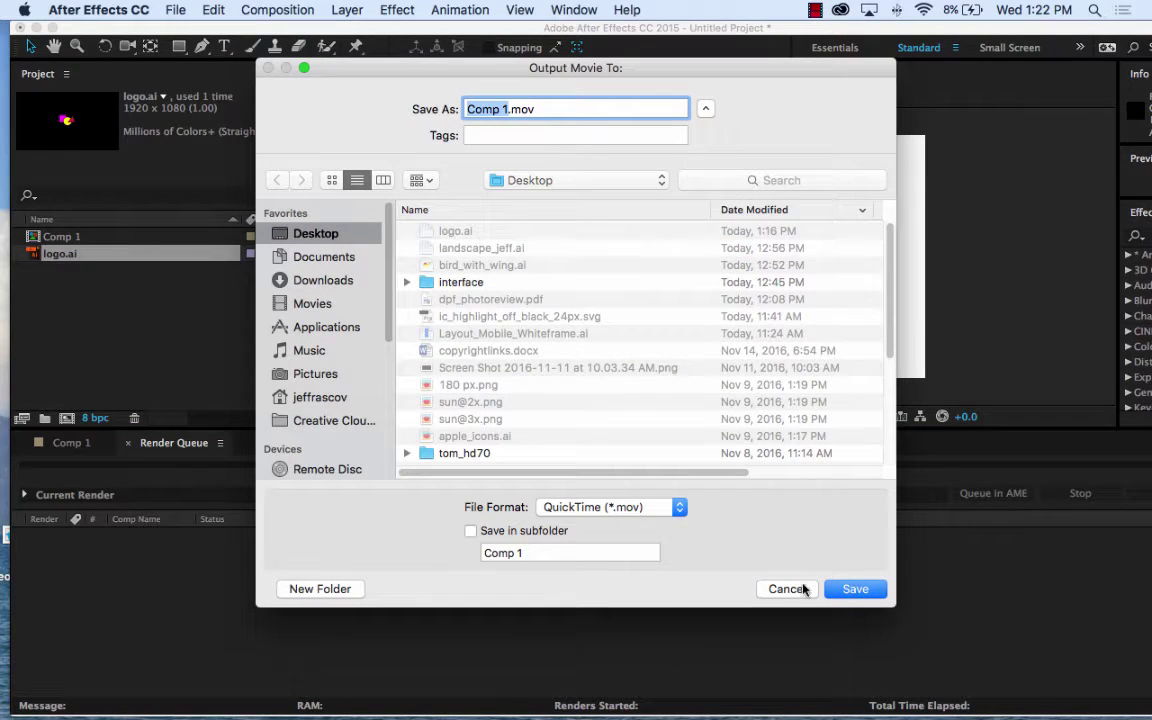
left_click(803, 590)
left_click(790, 399)
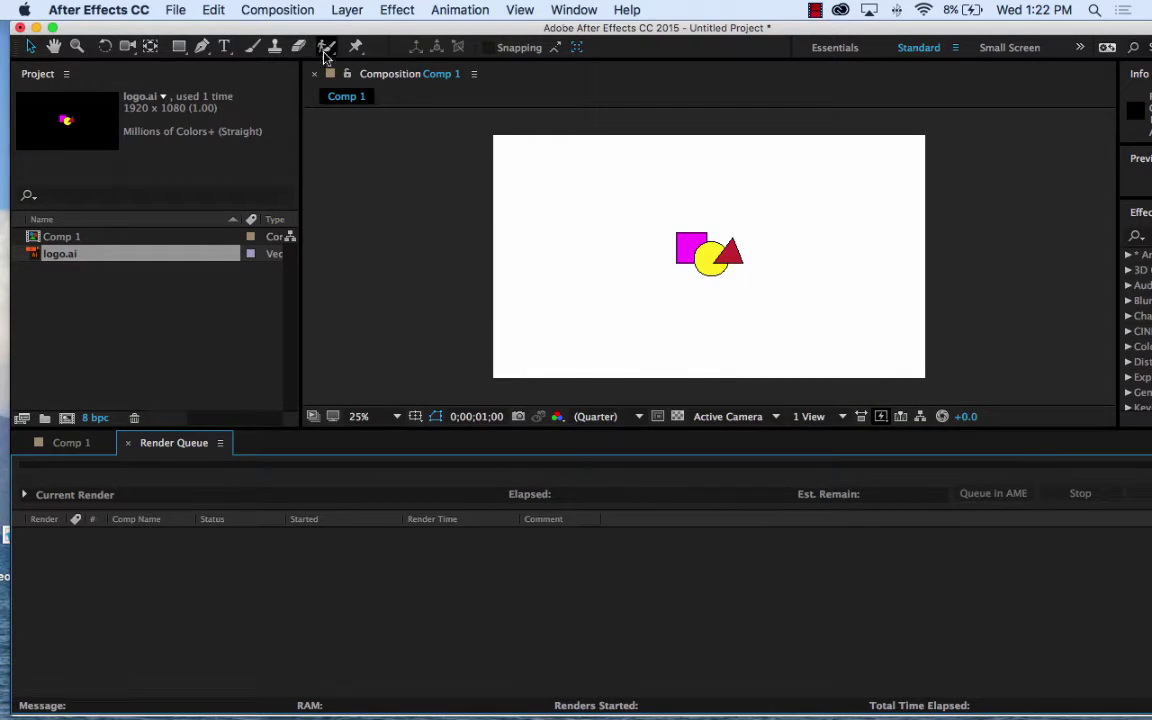
Return to Comp 1 and play the current preview of the logo spin-in
left_click(64, 443)
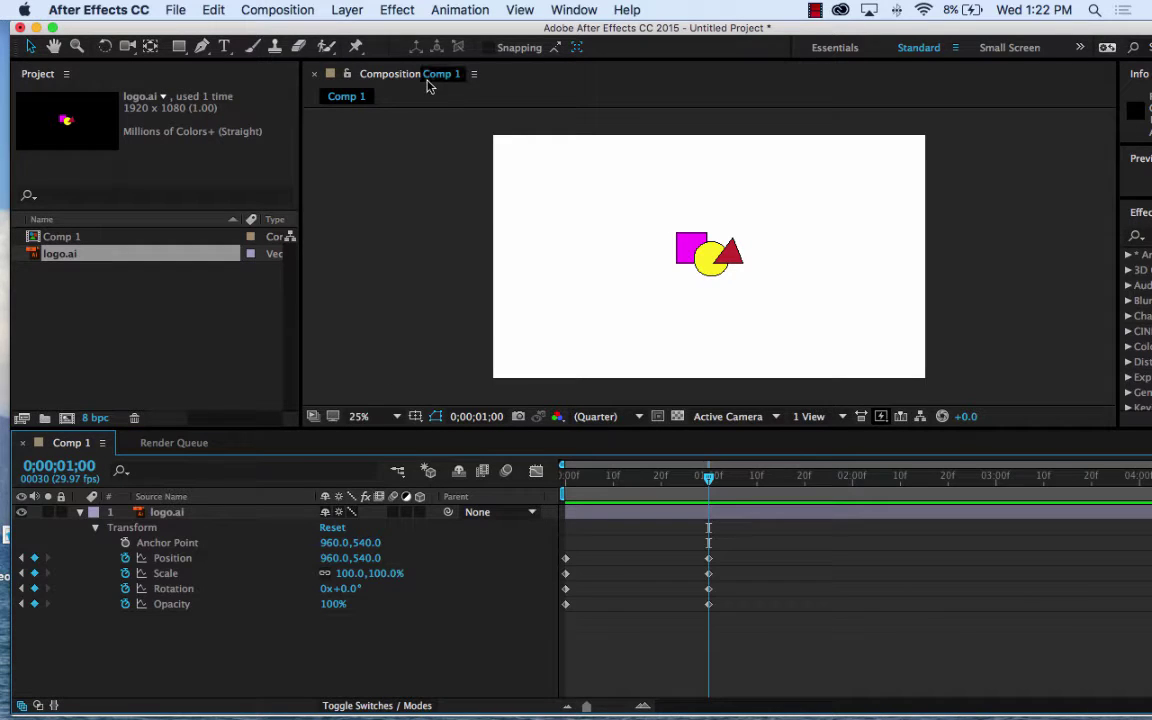
left_click(251, 8)
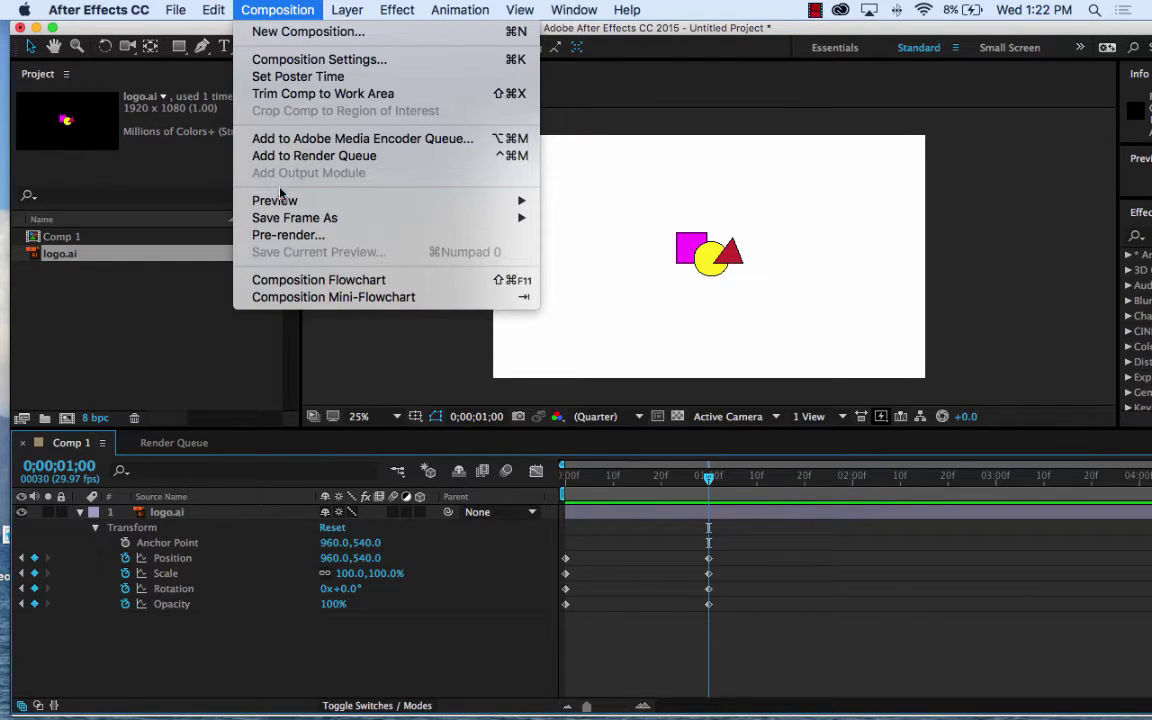
mouse_move(480, 201)
left_click(668, 202)
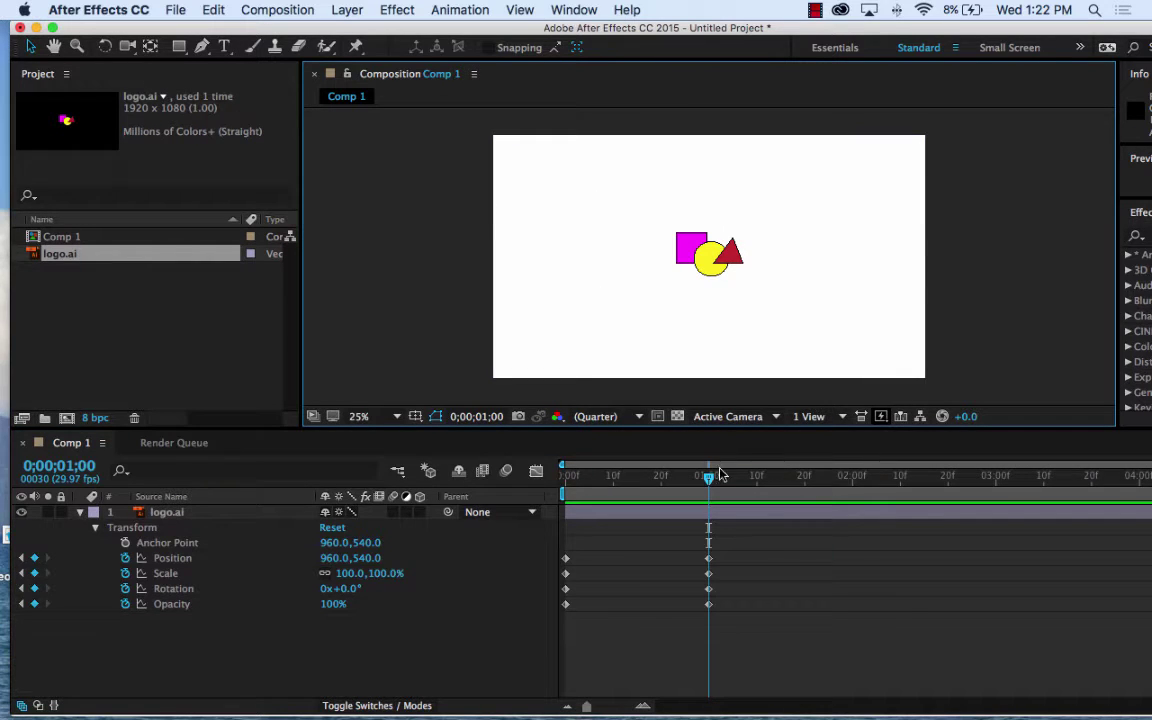
left_click(281, 10)
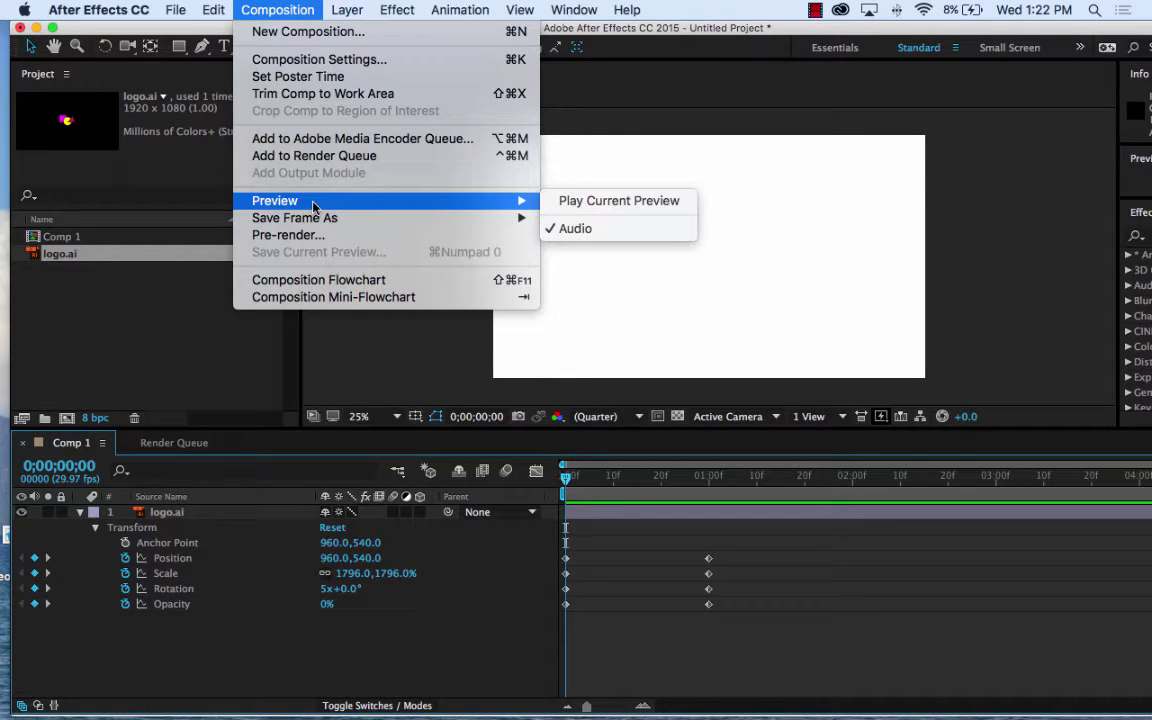
Play the current preview of the logo animation and scrub back to review it
left_click(617, 200)
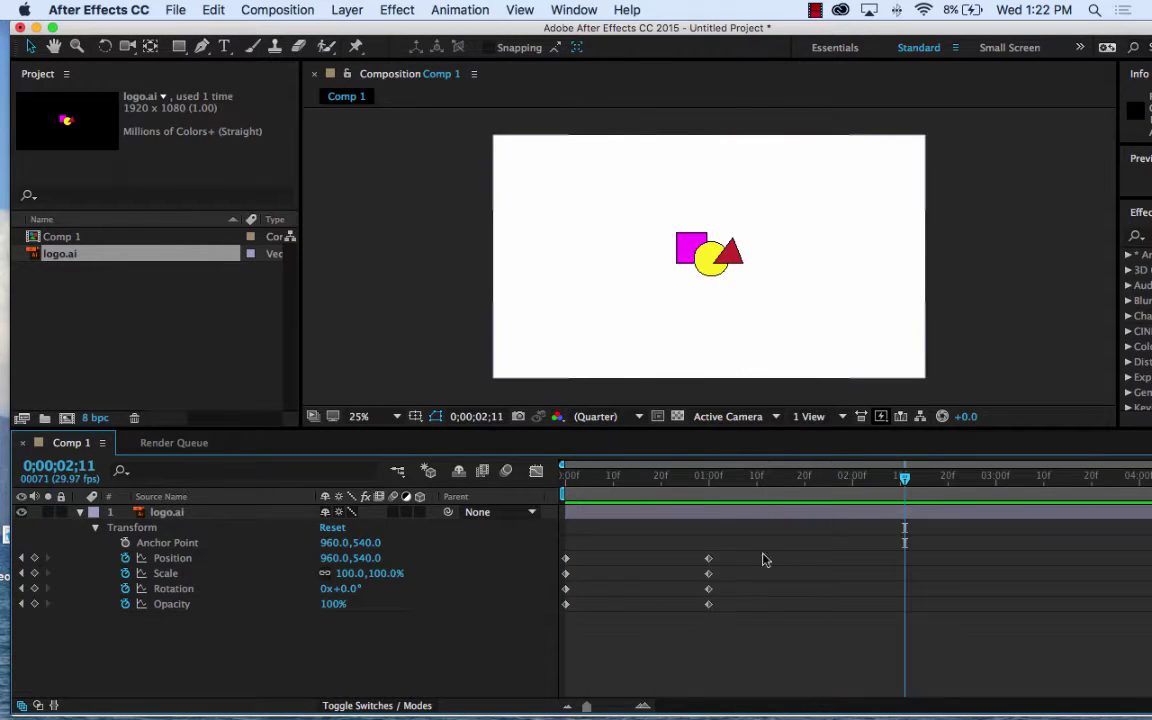
left_click_drag(766, 480, 742, 478)
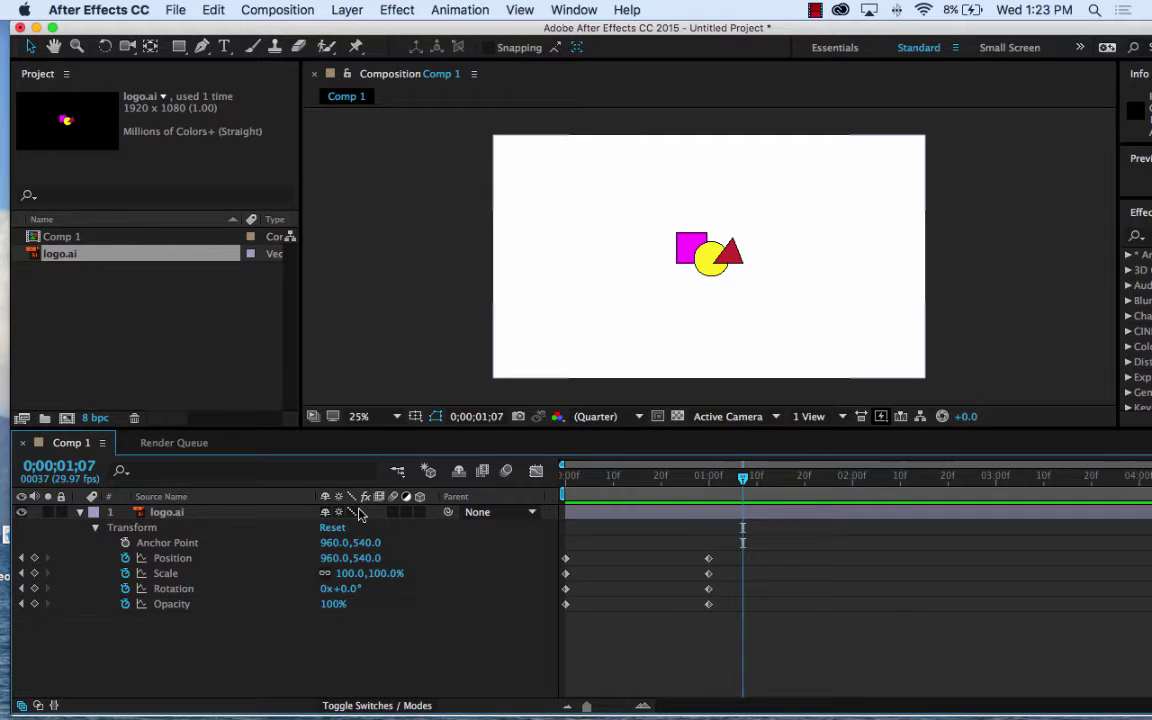
Collapse logo.ai's Transform and add a 'Square.com' text layer below the logo
left_click(80, 512)
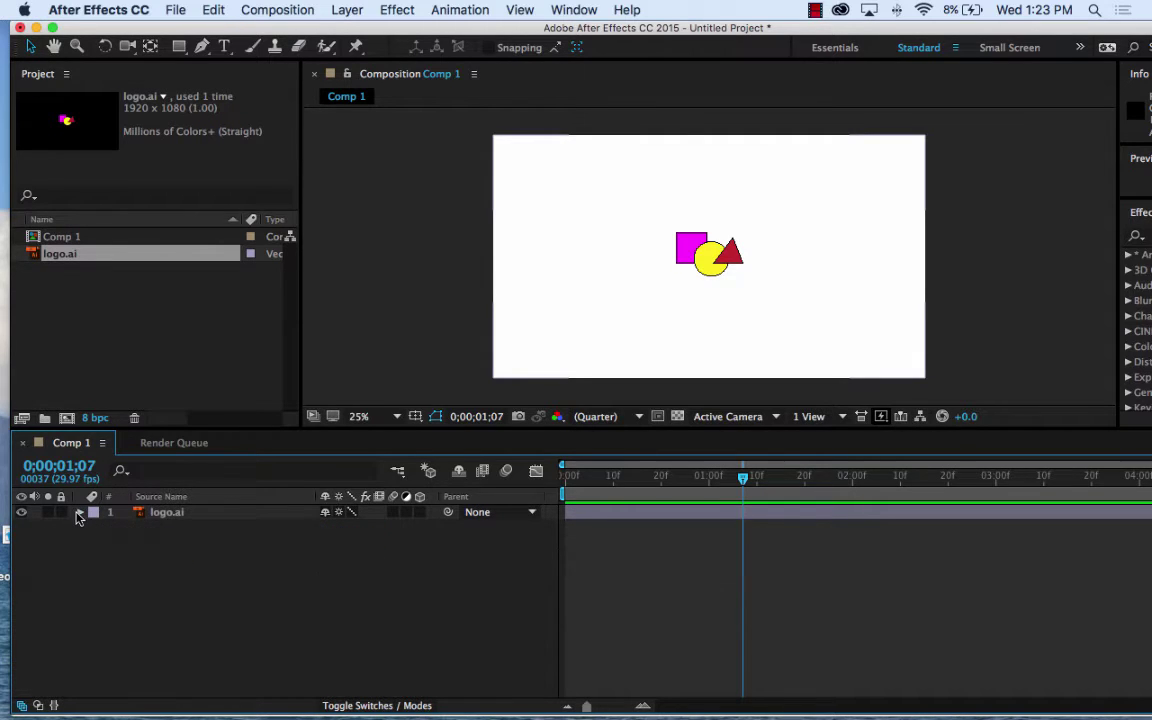
left_click(224, 46)
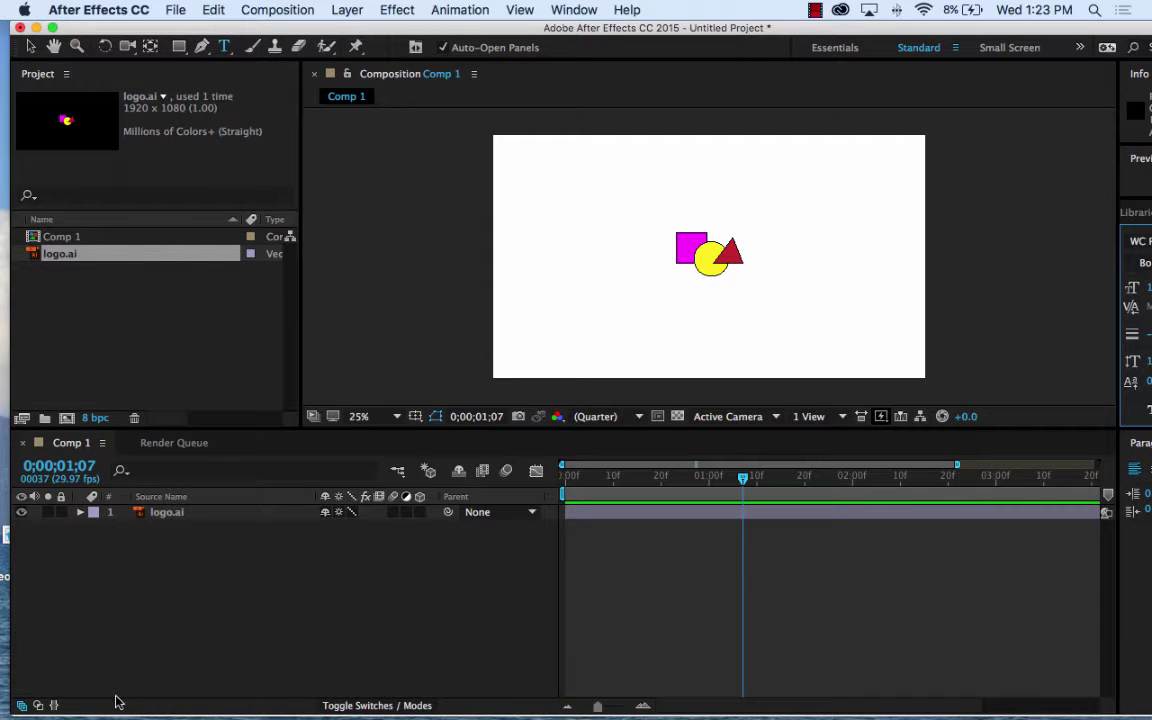
left_click(600, 300)
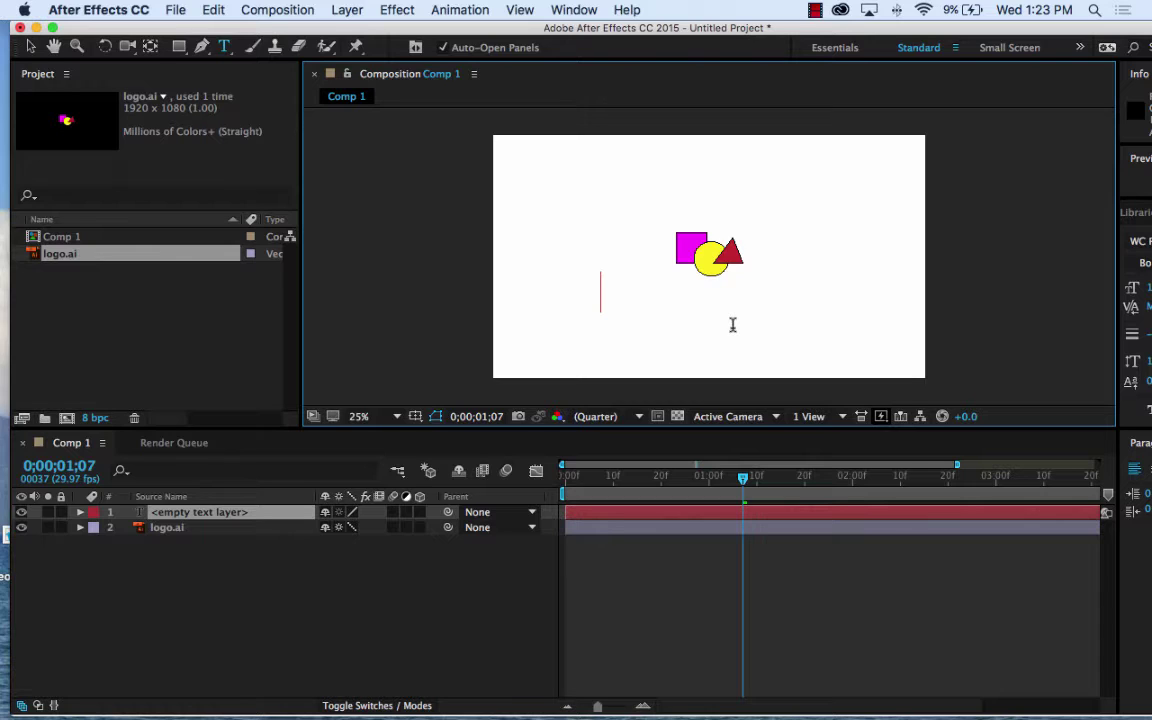
type("Sq")
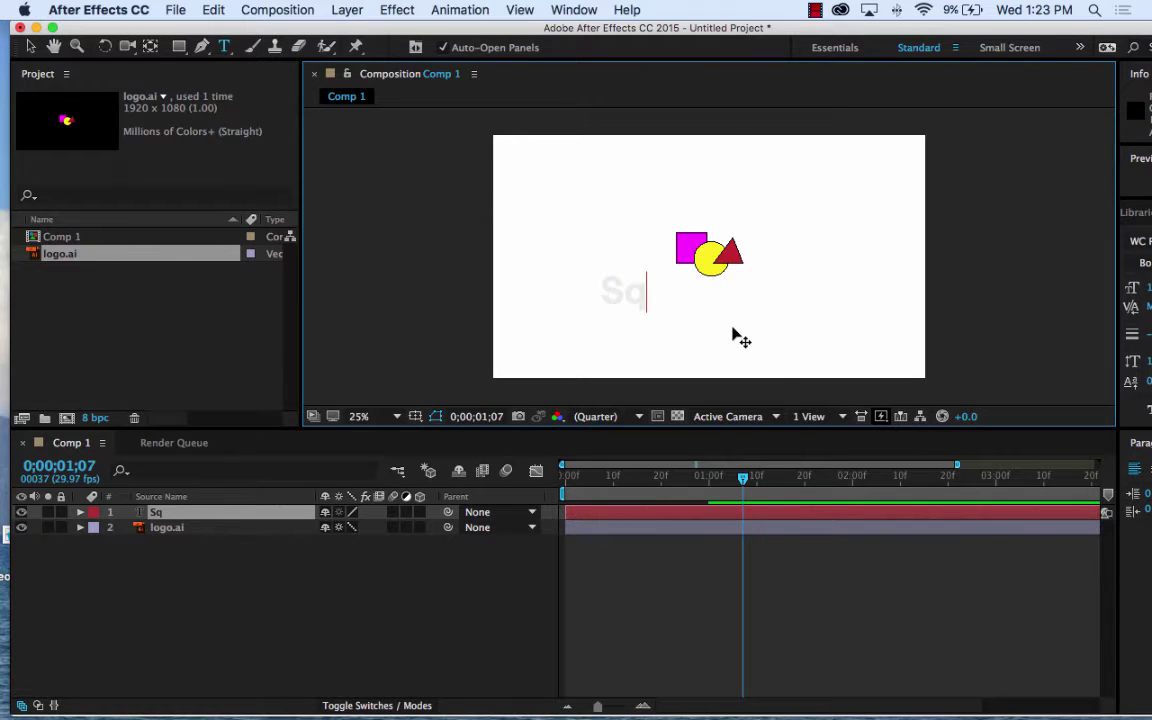
type("uare")
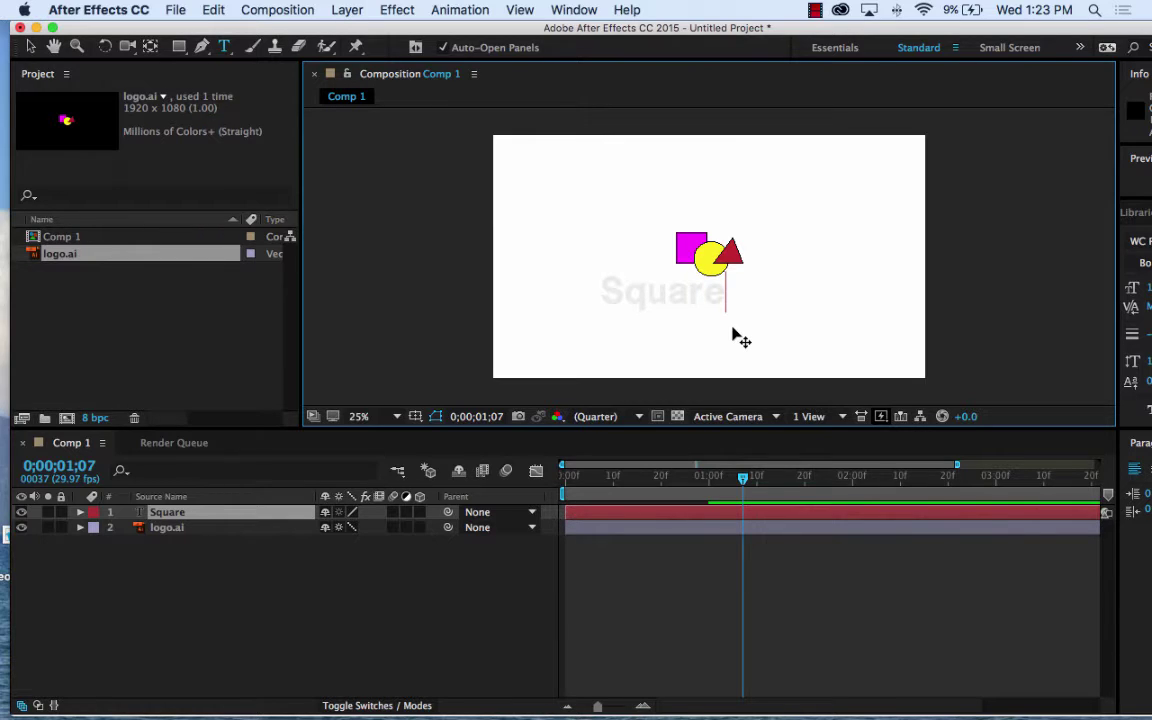
type(".com")
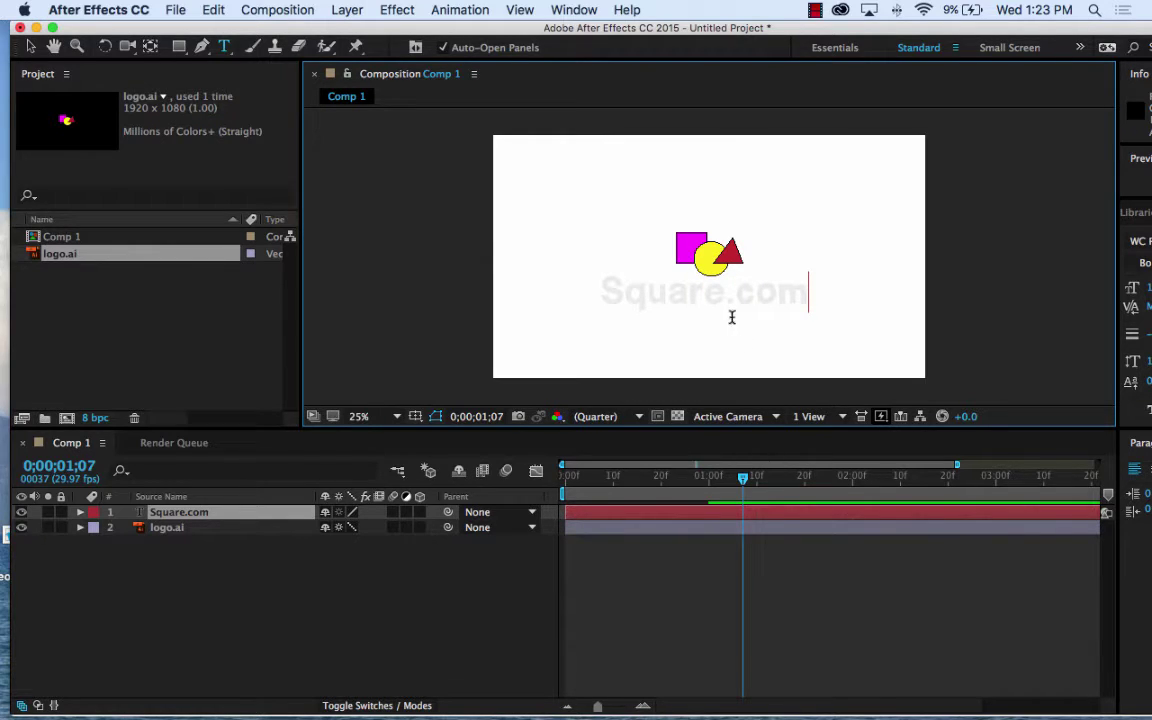
Select the Square.com text and set its fill colour to red F42222
double_click(808, 298)
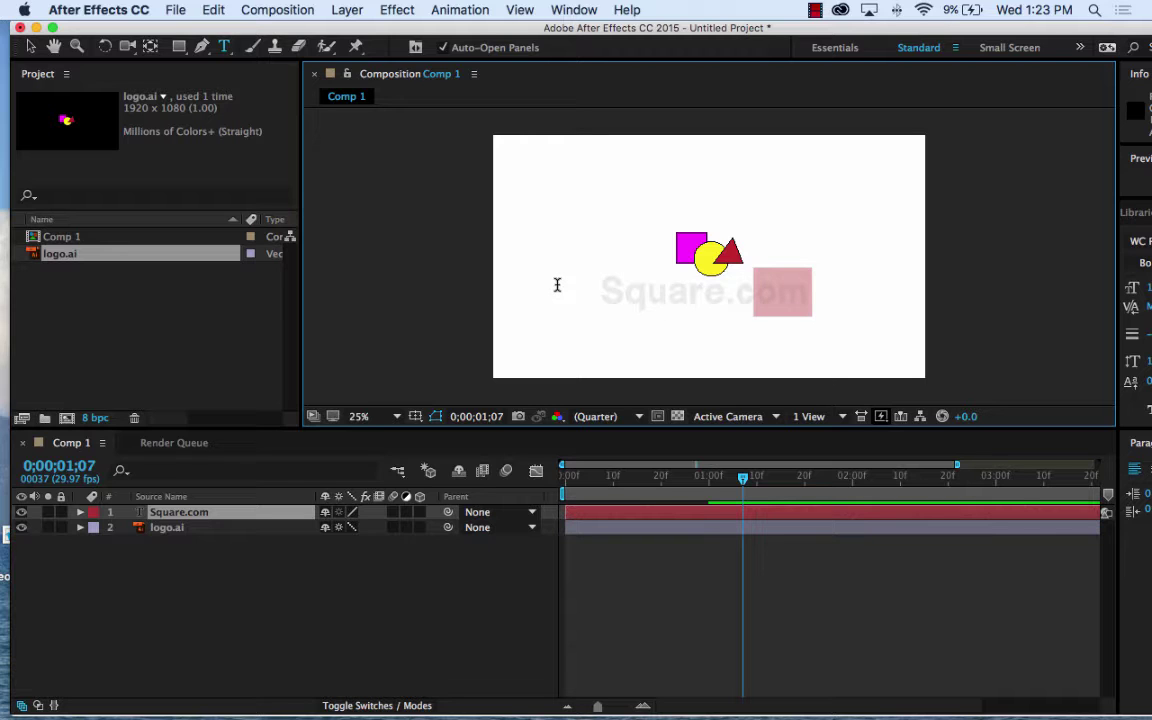
left_click(557, 285, "shift")
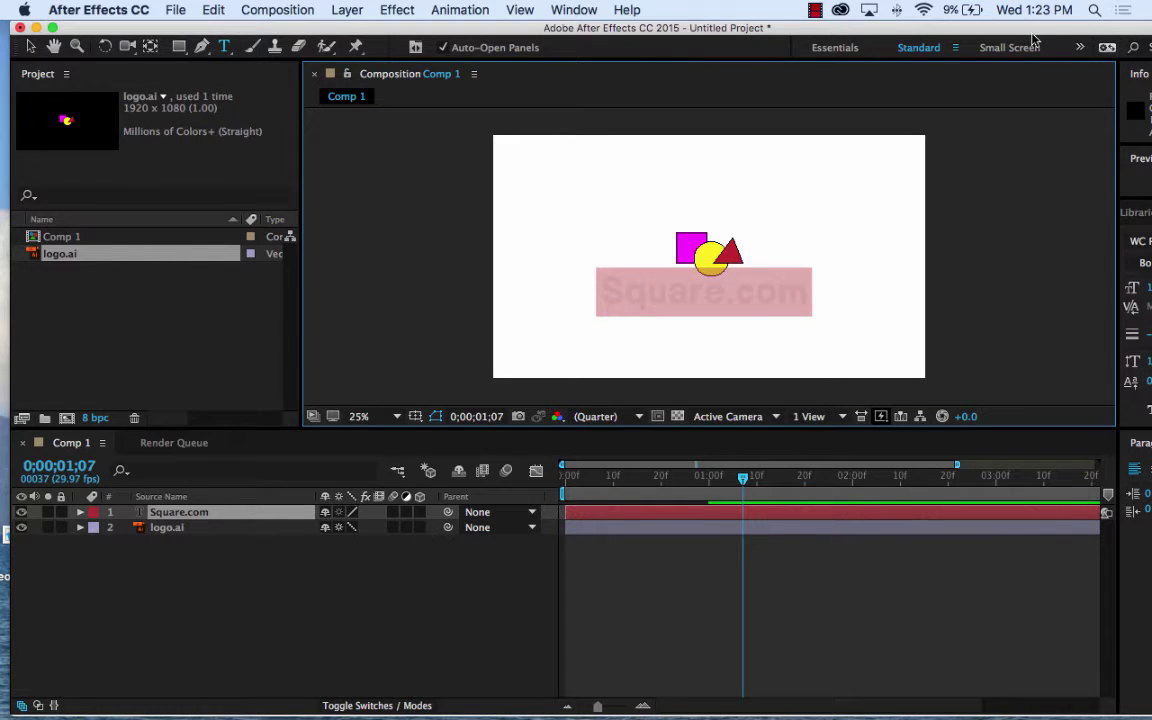
left_click_drag(1034, 35, 874, 30)
left_click(1117, 246)
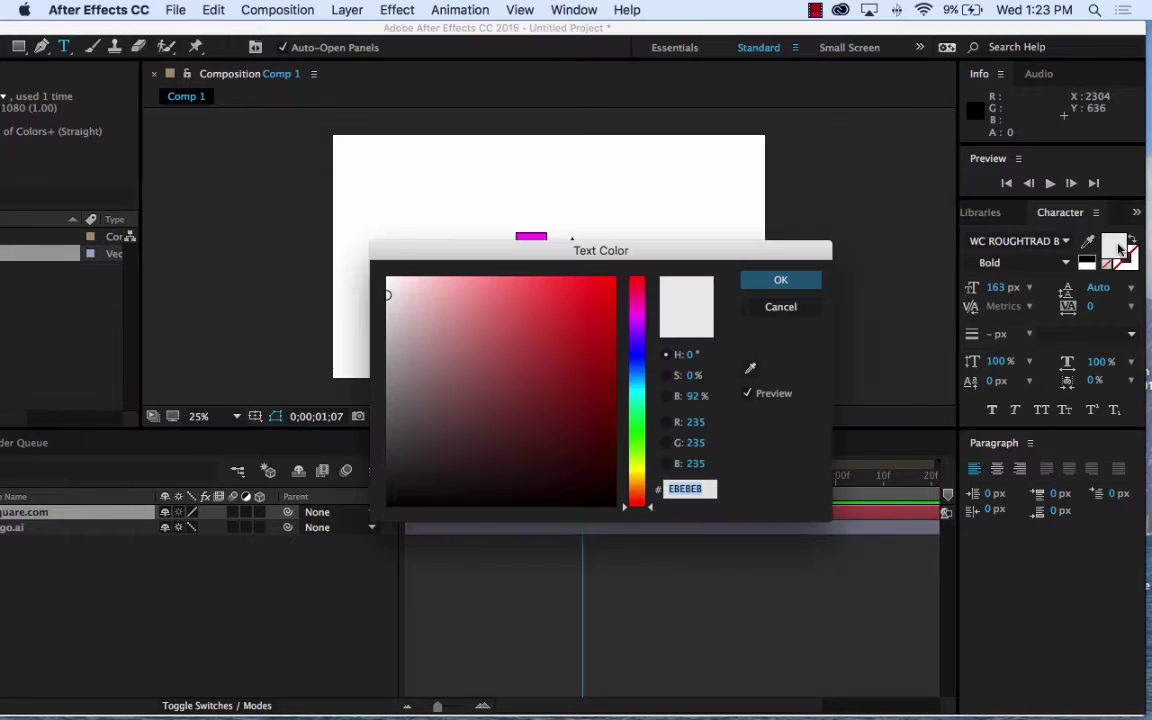
left_click_drag(605, 335, 584, 288)
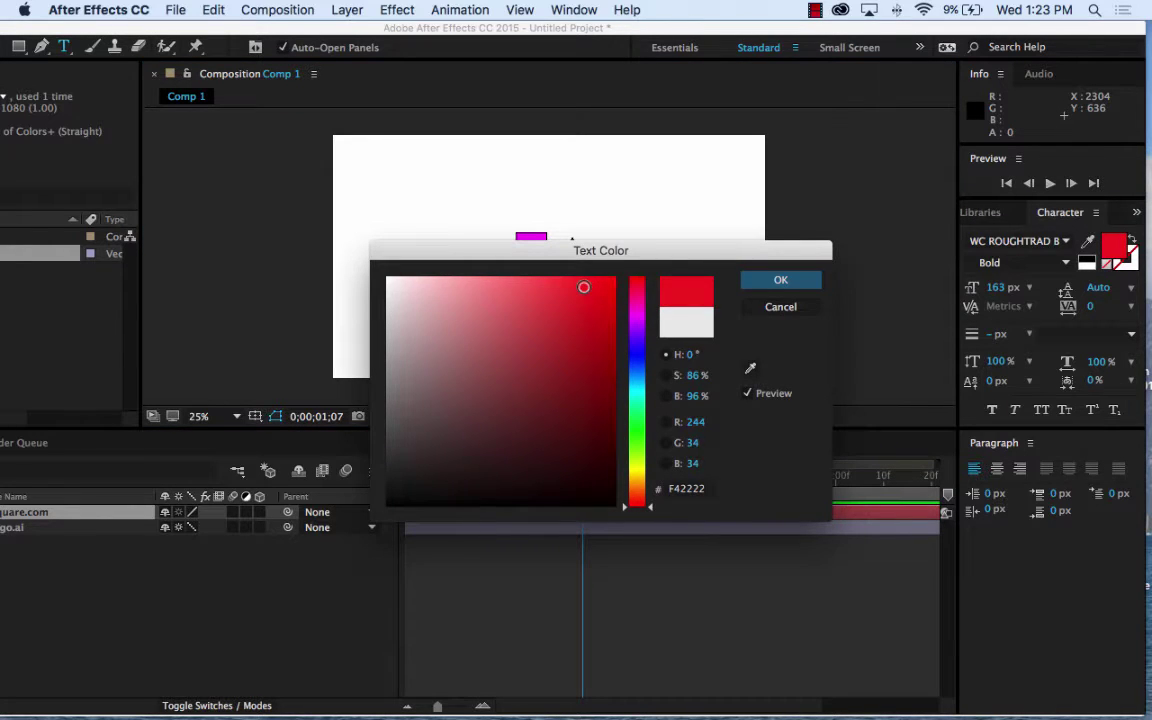
left_click(805, 285)
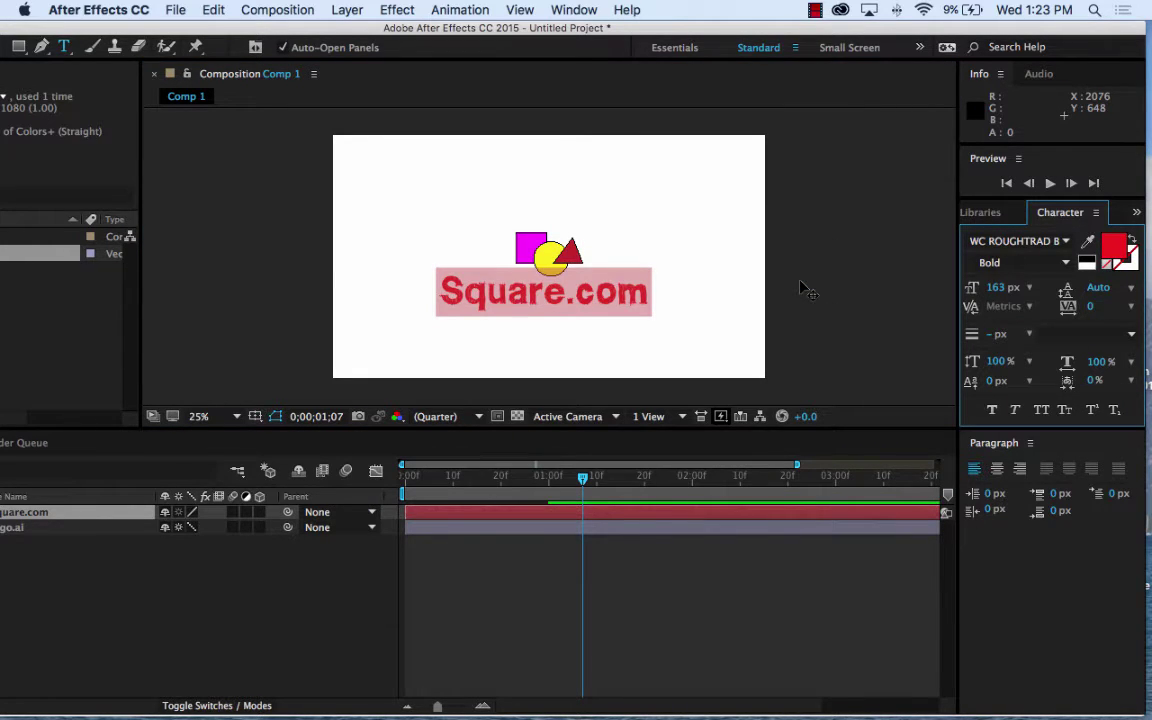
Move the Square.com layer's in-point to 0;00;01;02, after the logo's spin-in
left_click(839, 271)
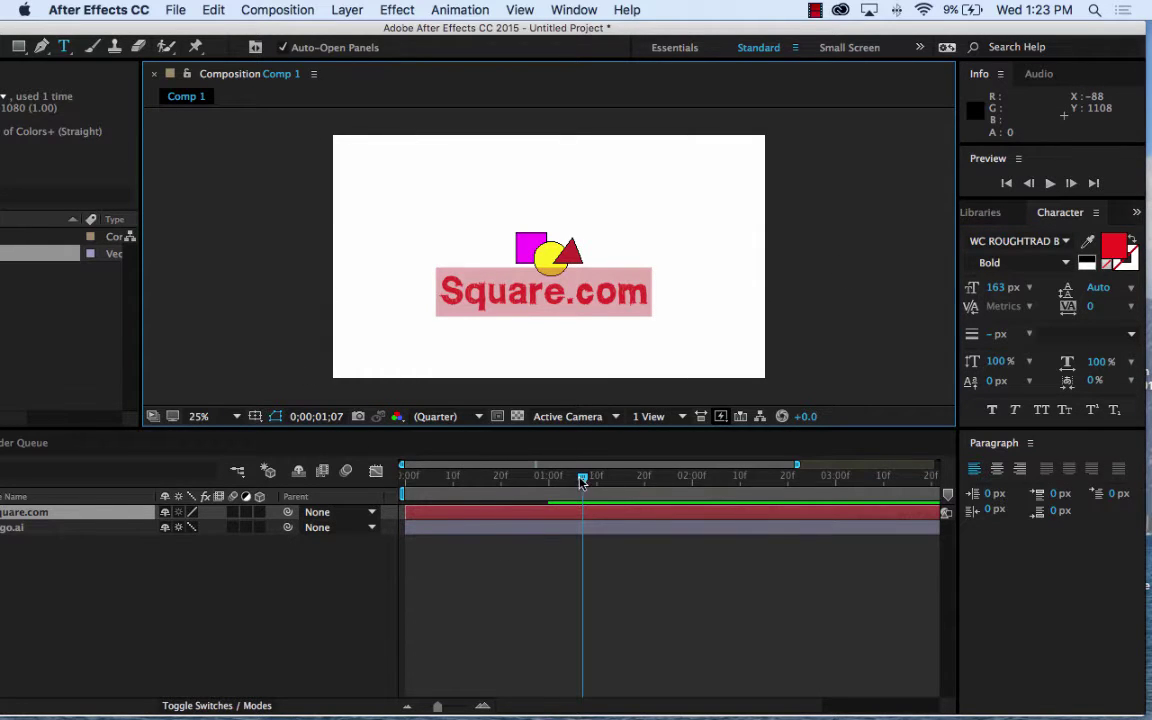
left_click_drag(583, 481, 558, 479)
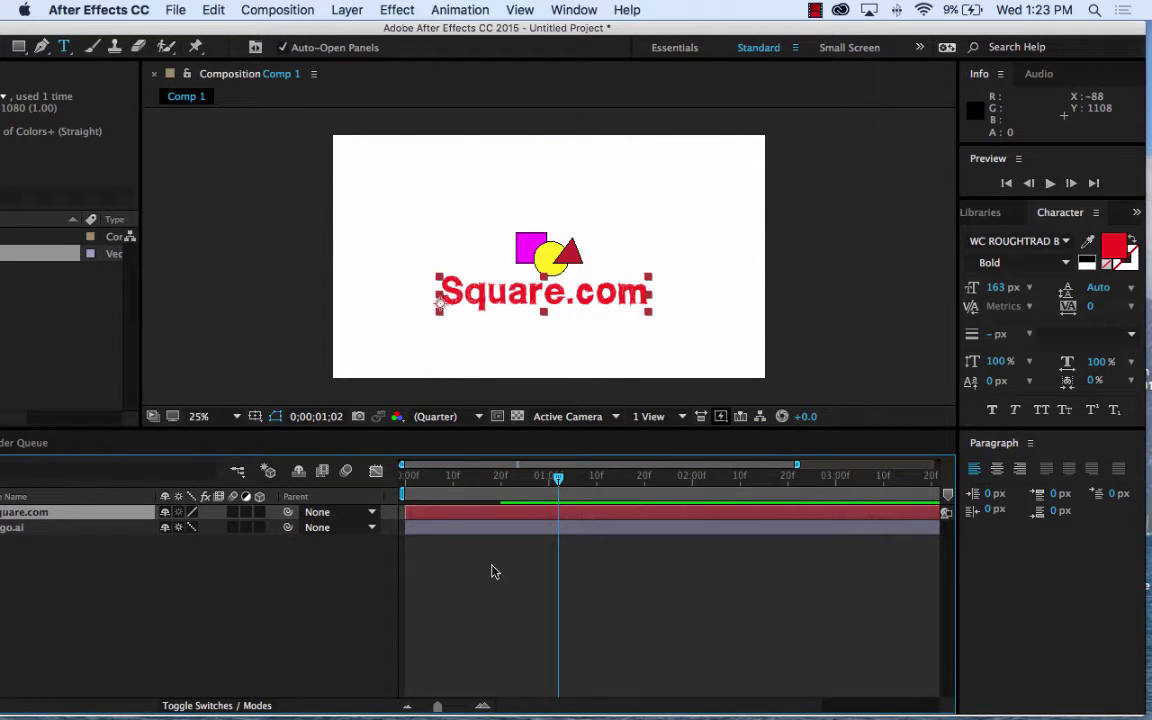
left_click_drag(442, 515, 452, 515)
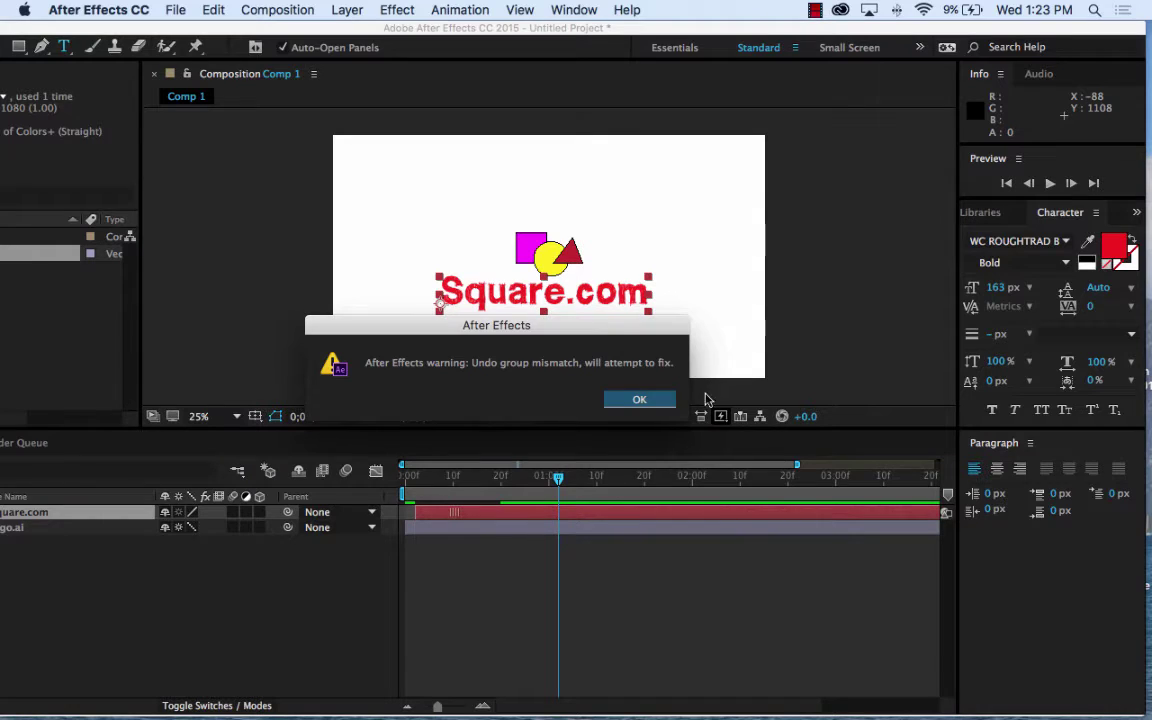
left_click(640, 399)
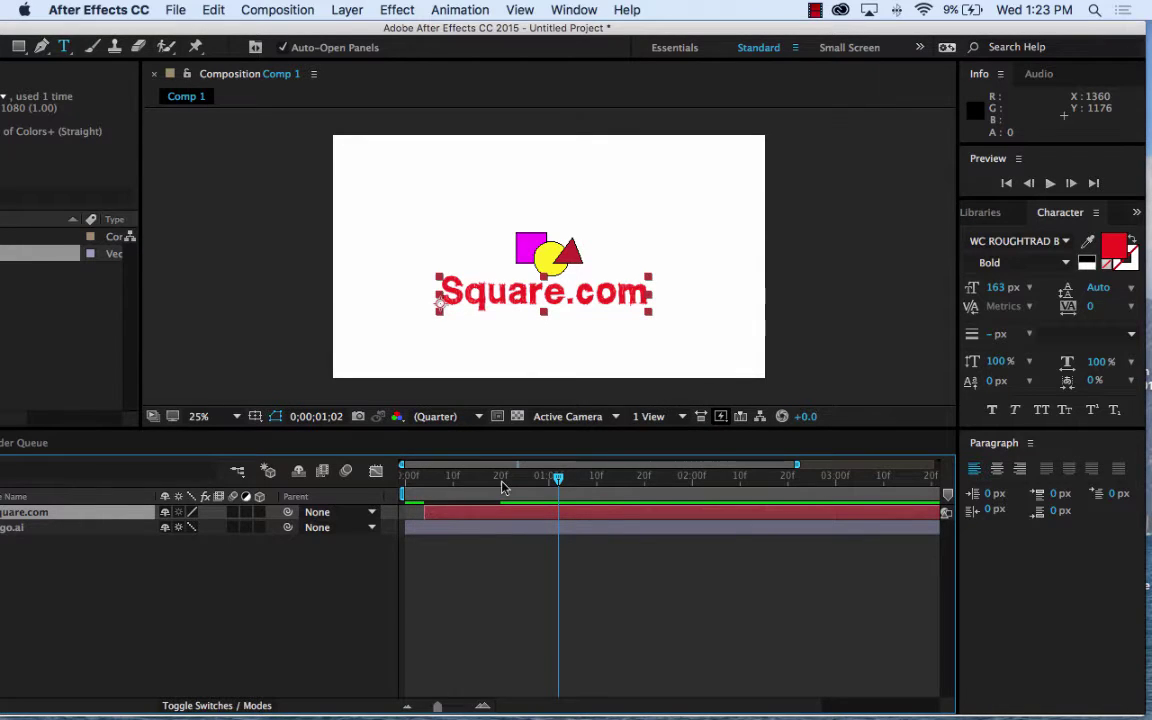
left_click_drag(476, 514, 604, 513)
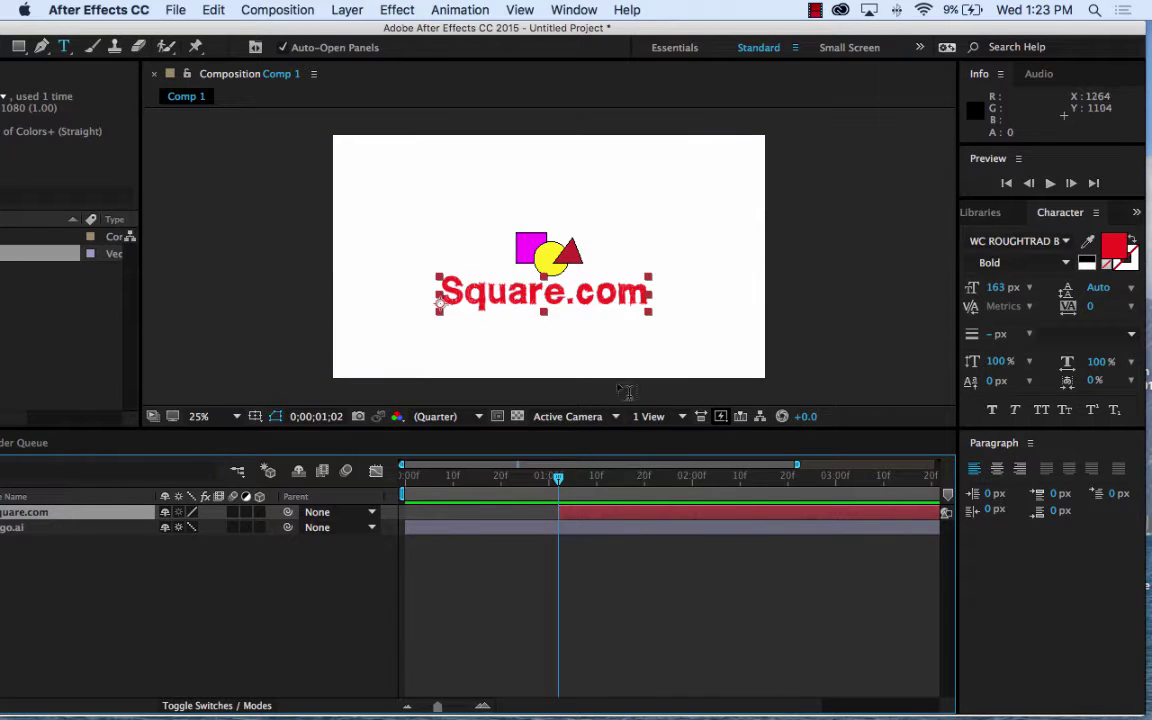
Show the Effects & Presets panel and drag its divider down for more room
left_click(477, 9)
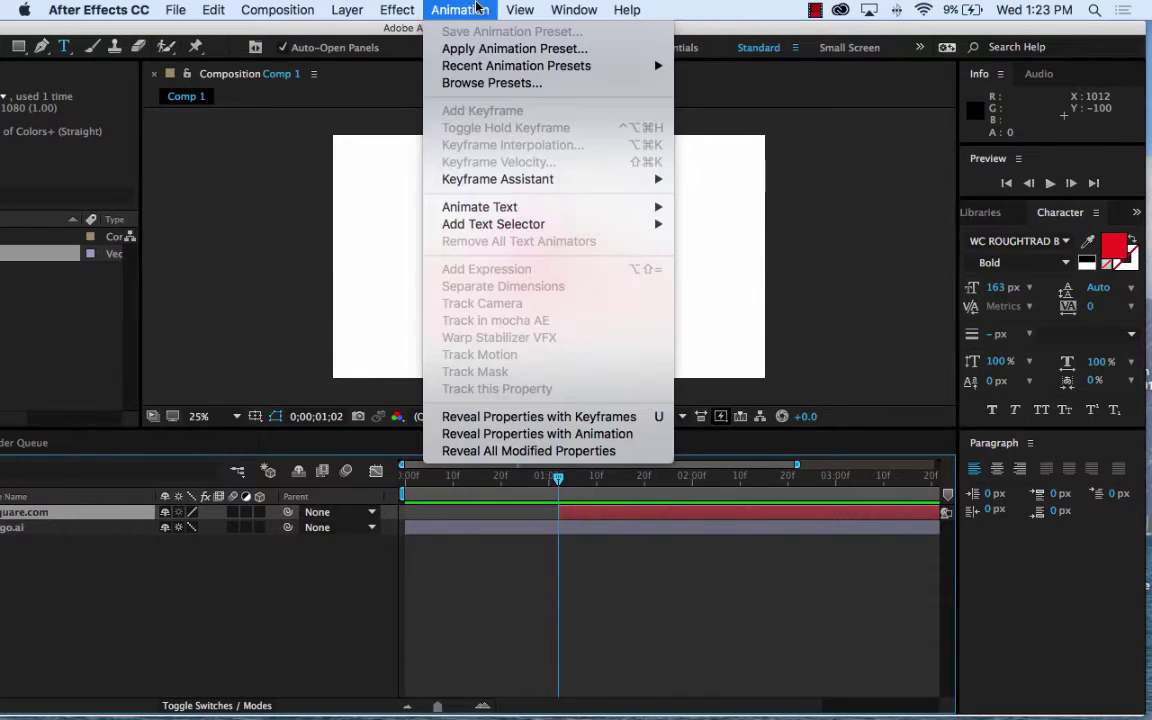
mouse_move(486, 206)
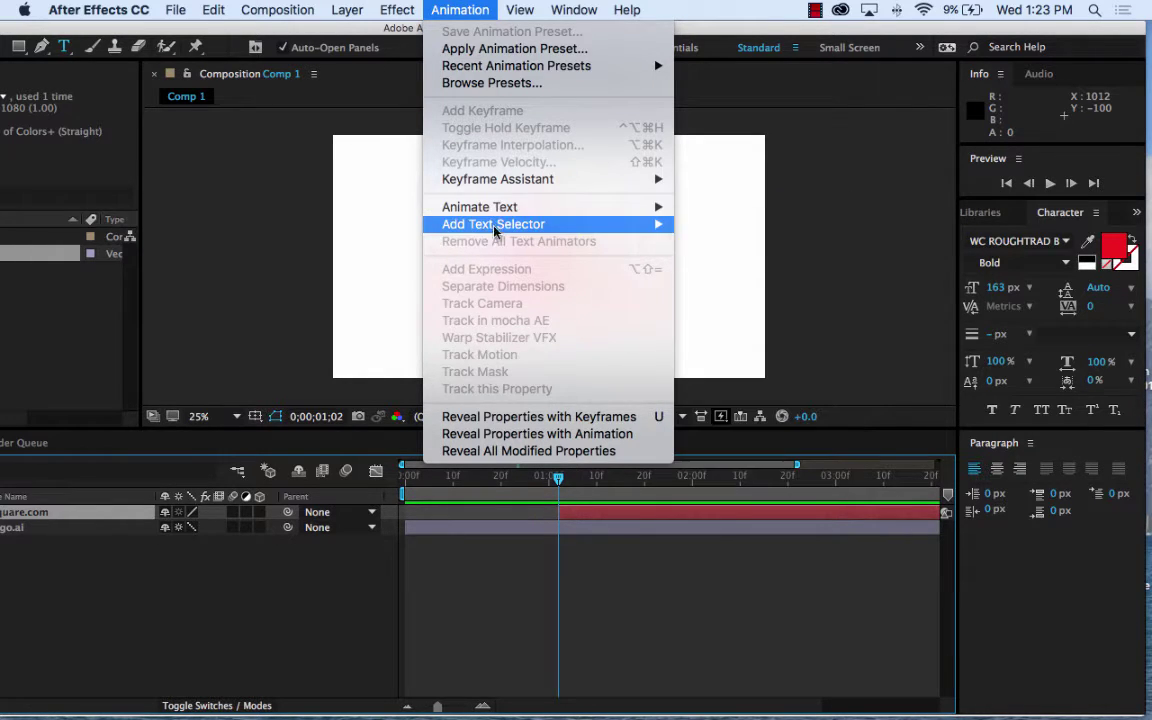
mouse_move(567, 9)
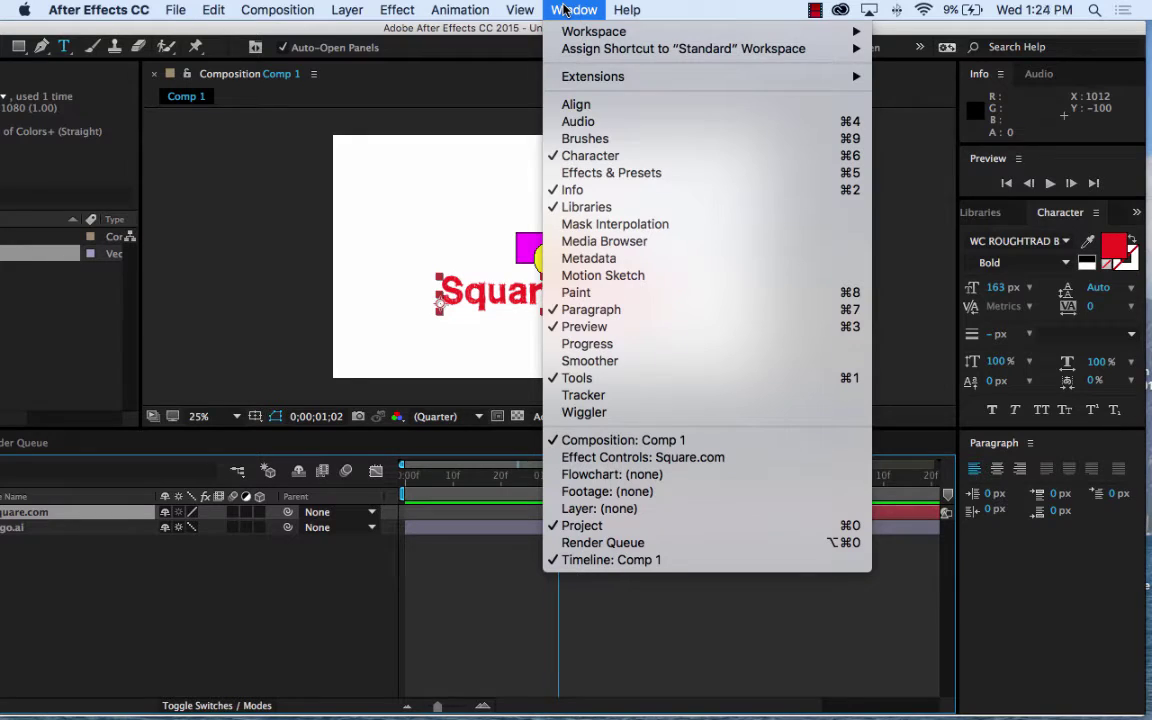
left_click(610, 175)
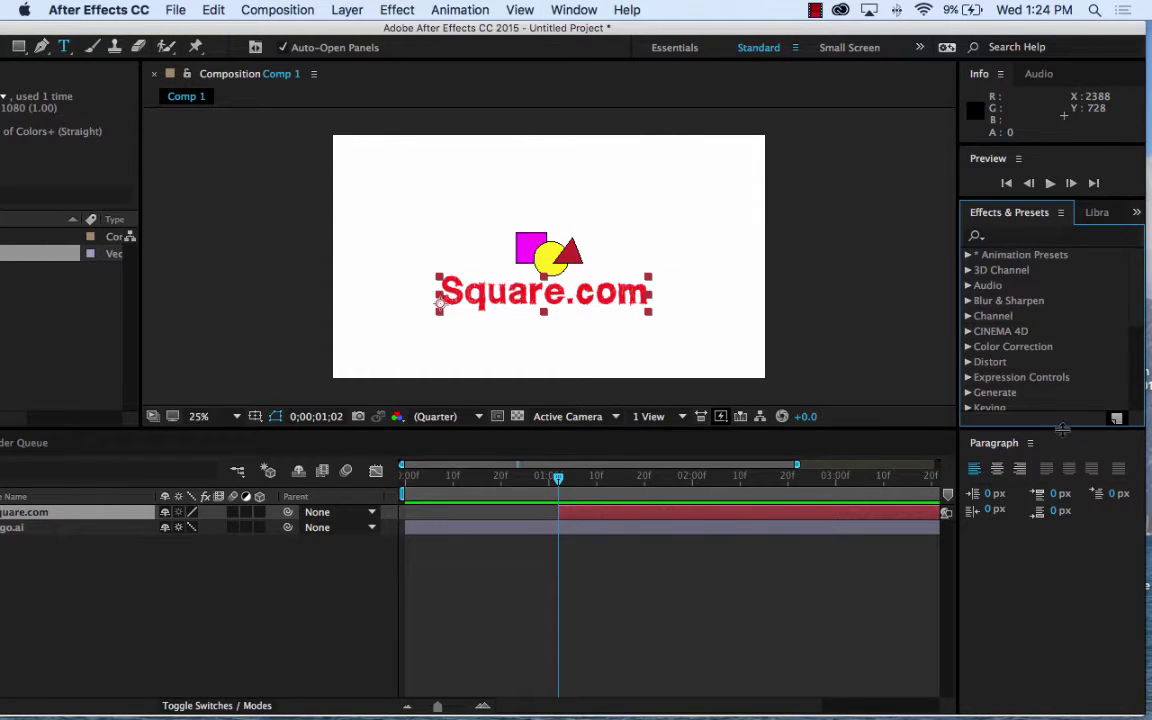
left_click_drag(1062, 428, 1080, 615)
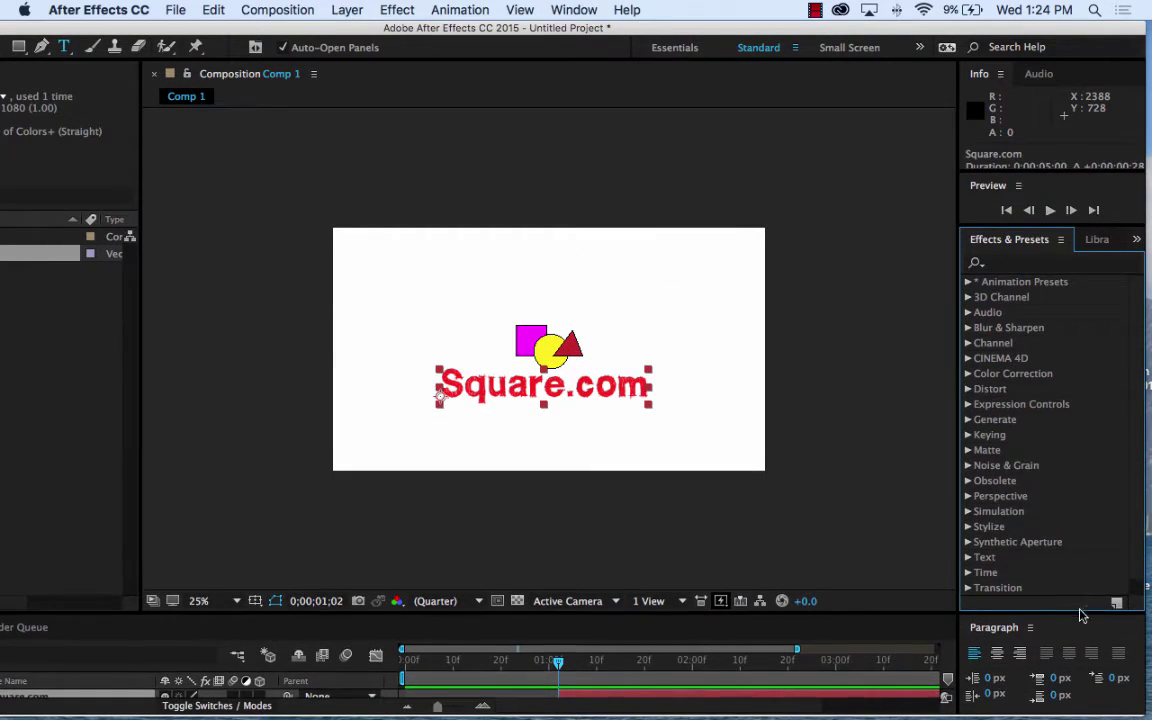
Browse the Text and Animation Presets categories, then look at the Workspace options
left_click(969, 559)
scroll(1137, 318, "down", 3)
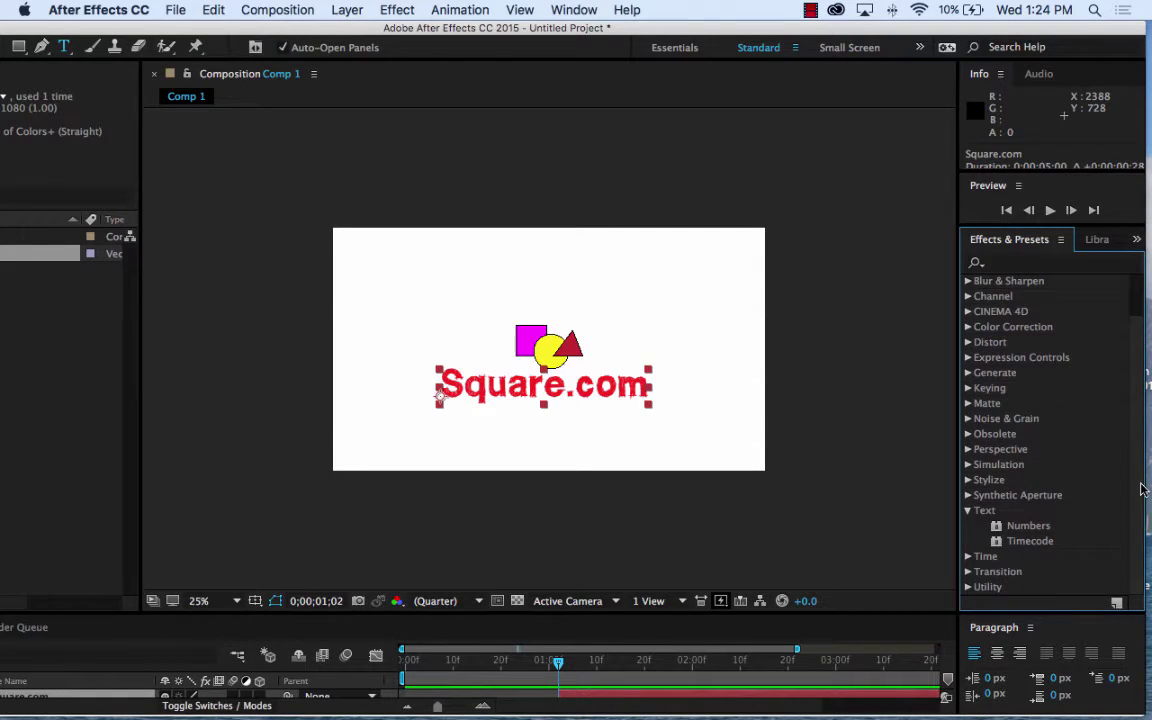
left_click(968, 512)
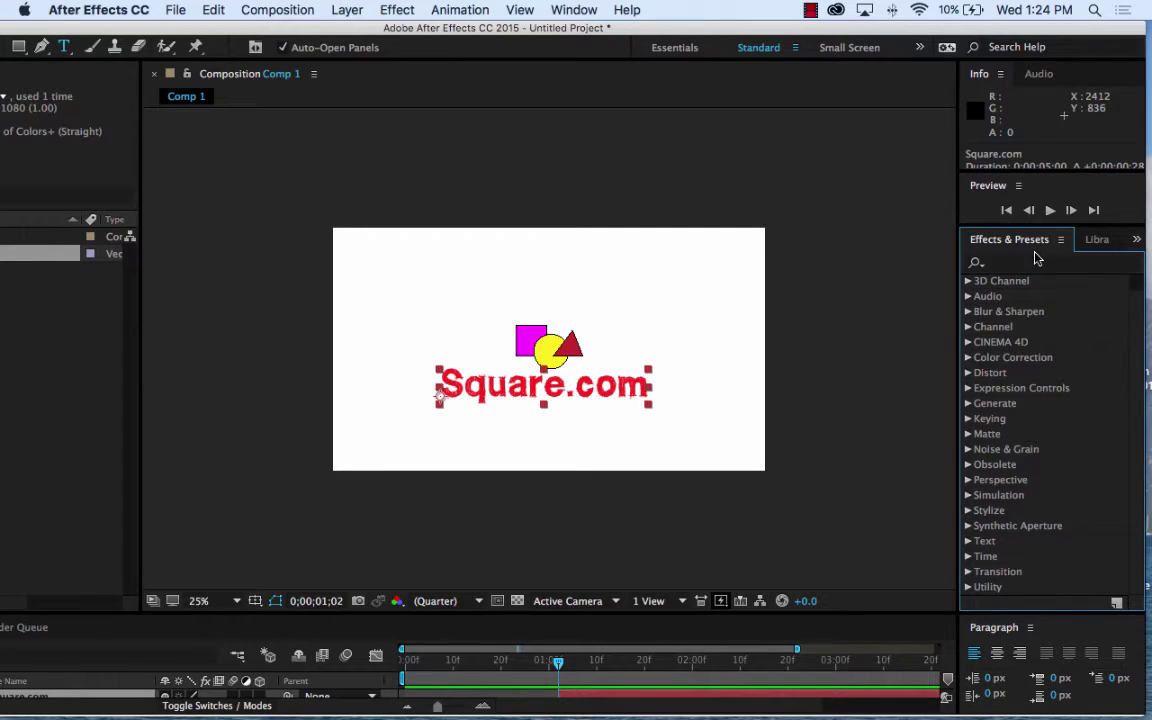
scroll(1140, 385, "up", 1)
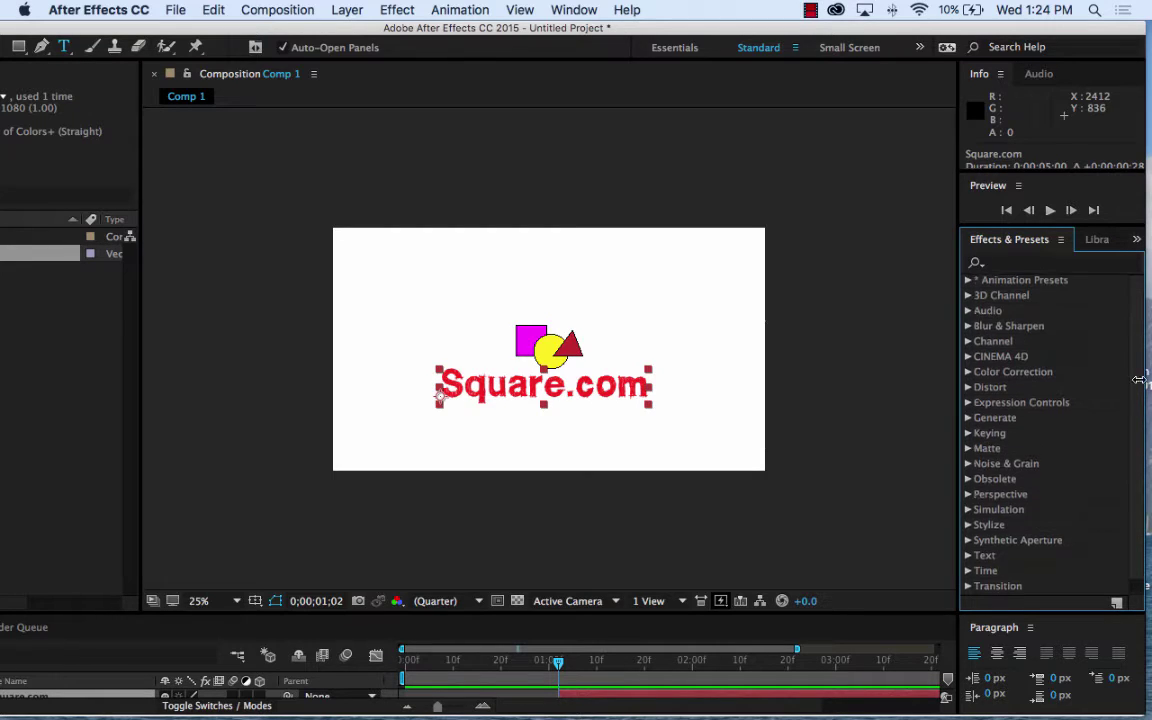
left_click(969, 283)
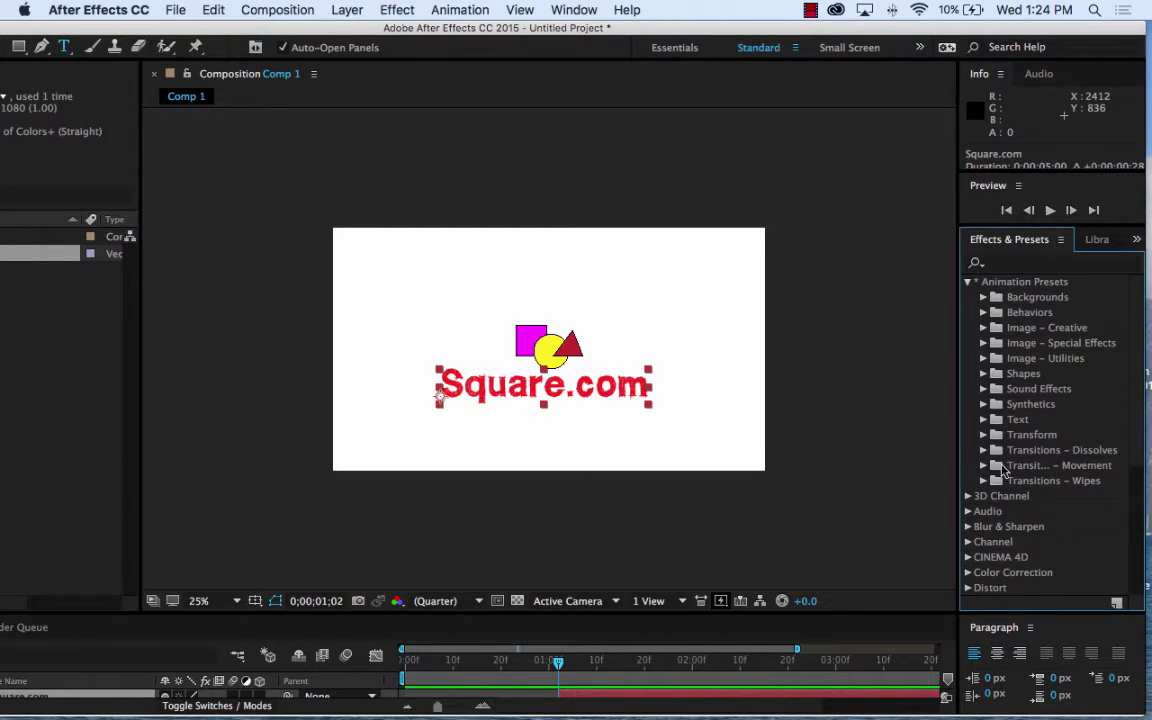
left_click(969, 283)
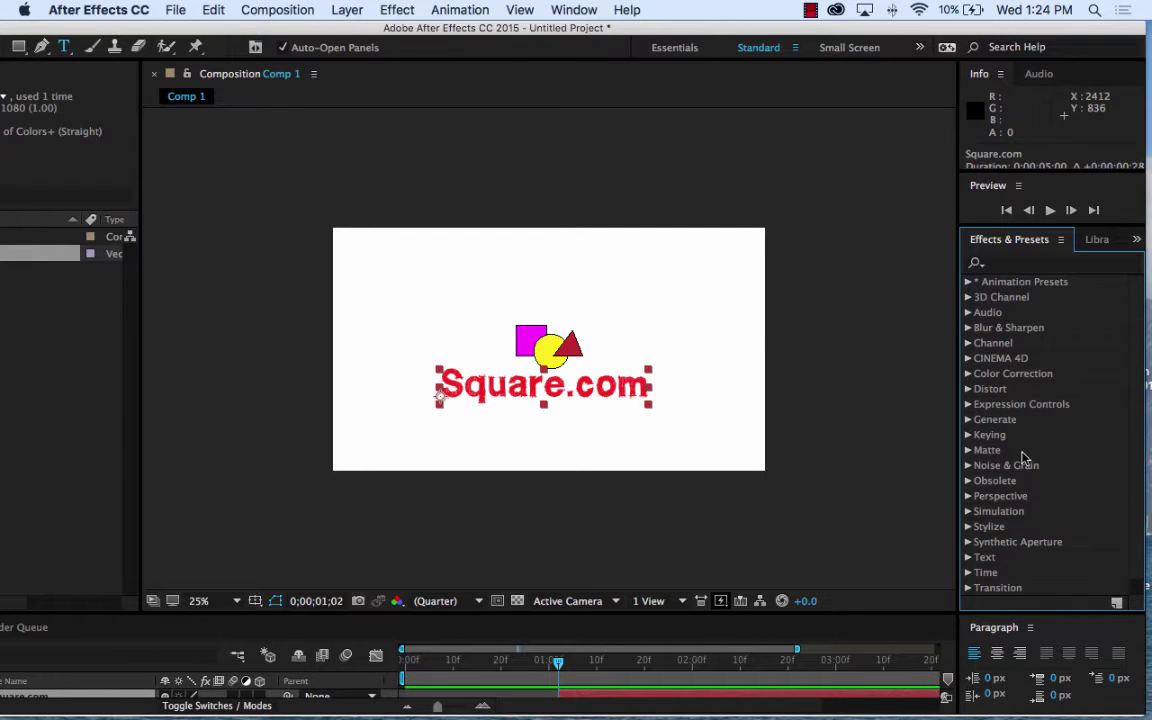
scroll(1025, 458, "down", 1)
scroll(1025, 458, "up", 1)
left_click(580, 9)
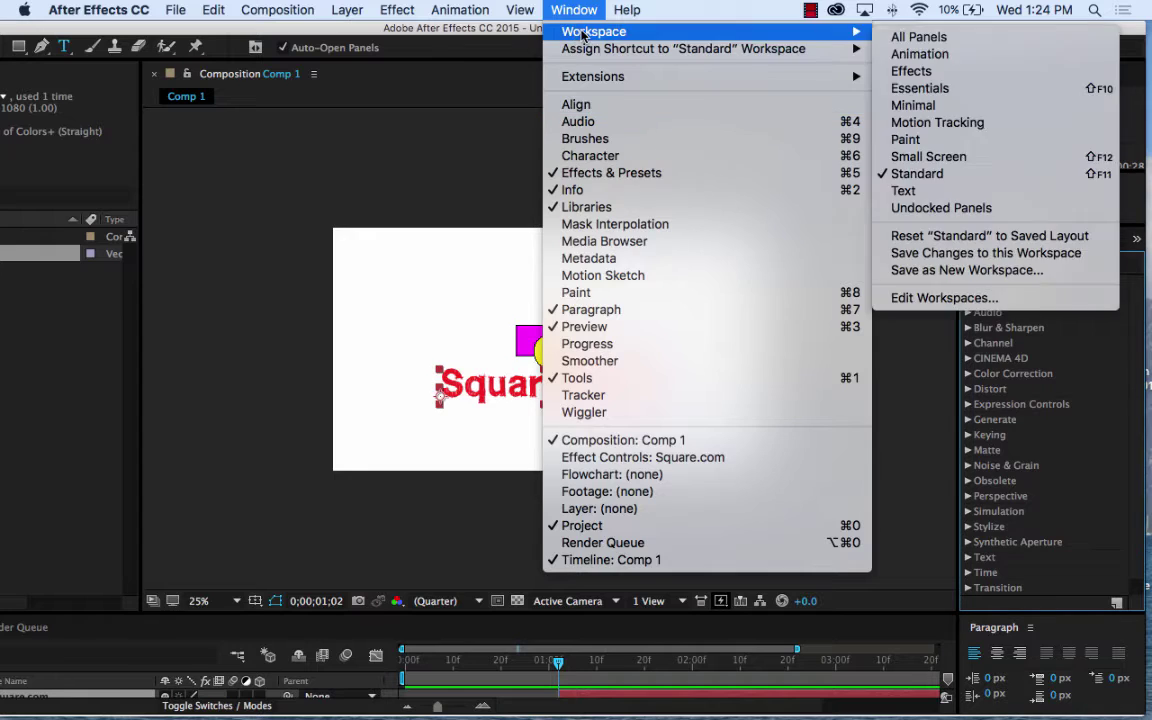
mouse_move(519, 8)
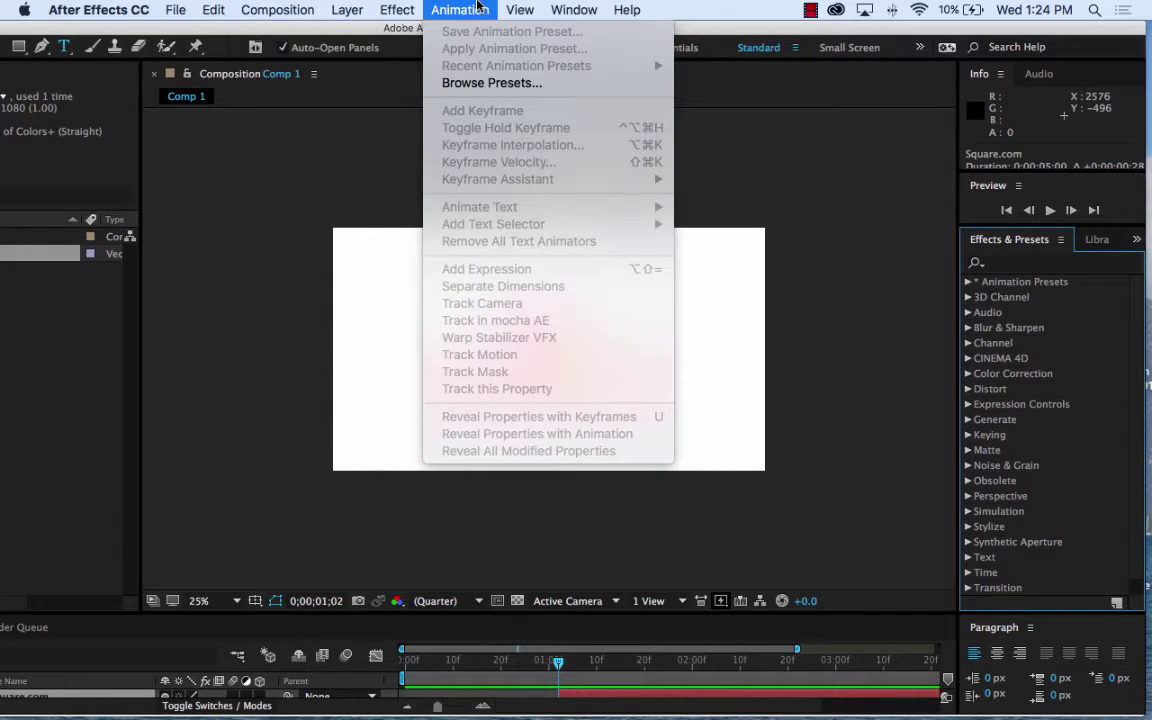
left_click(477, 5)
left_click(477, 5)
left_click(477, 5)
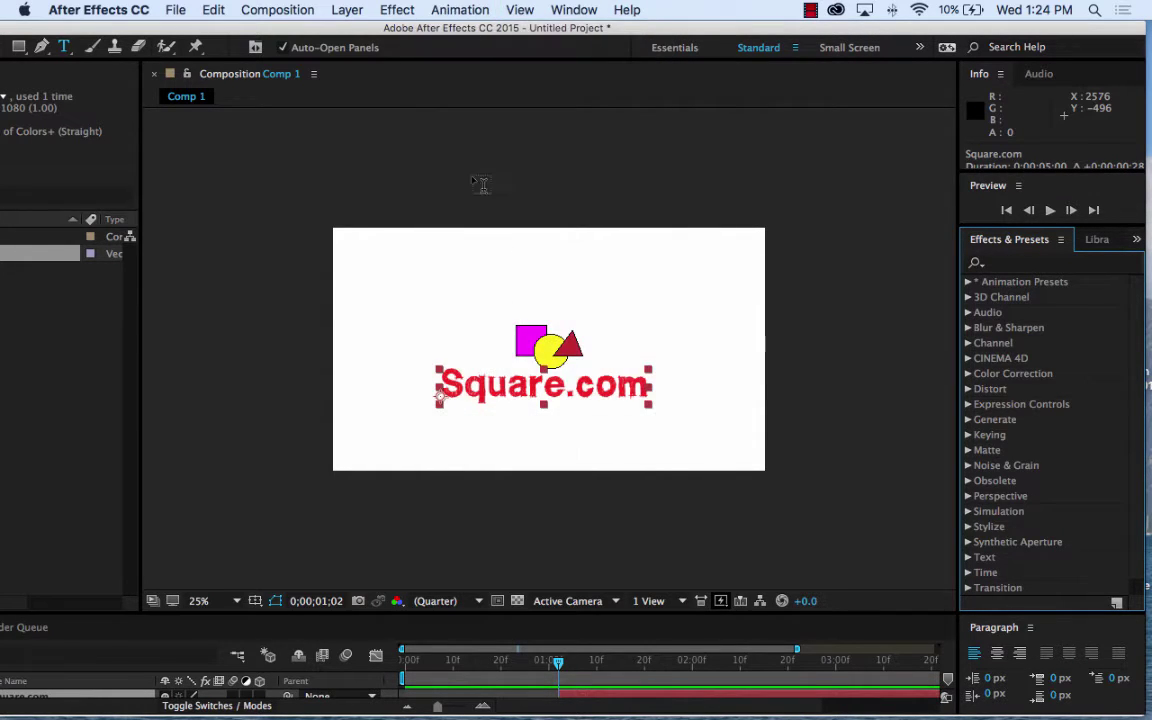
left_click(476, 6)
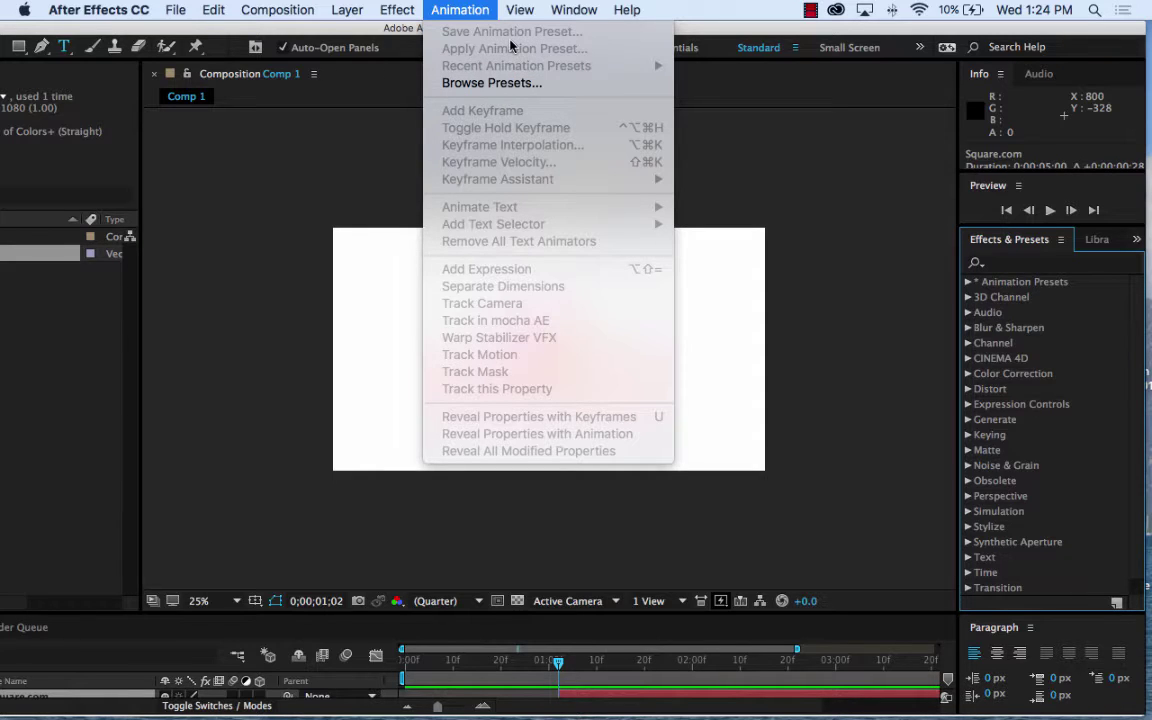
left_click(770, 347)
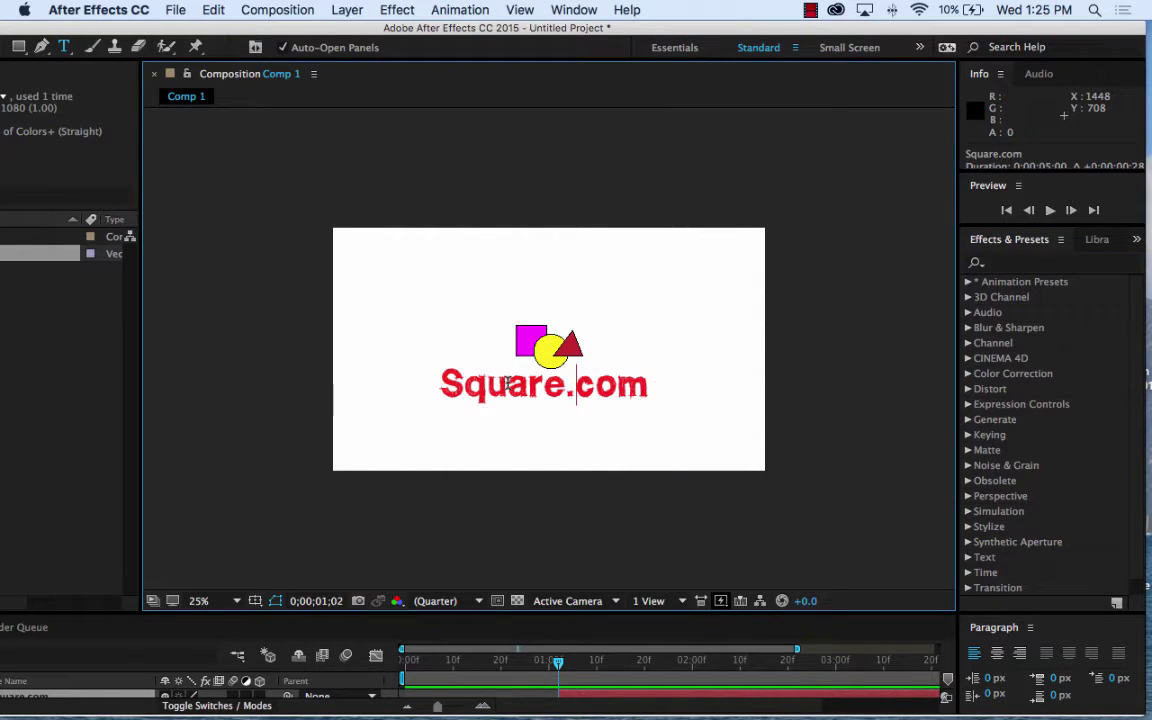
key("super+a")
left_click(460, 10)
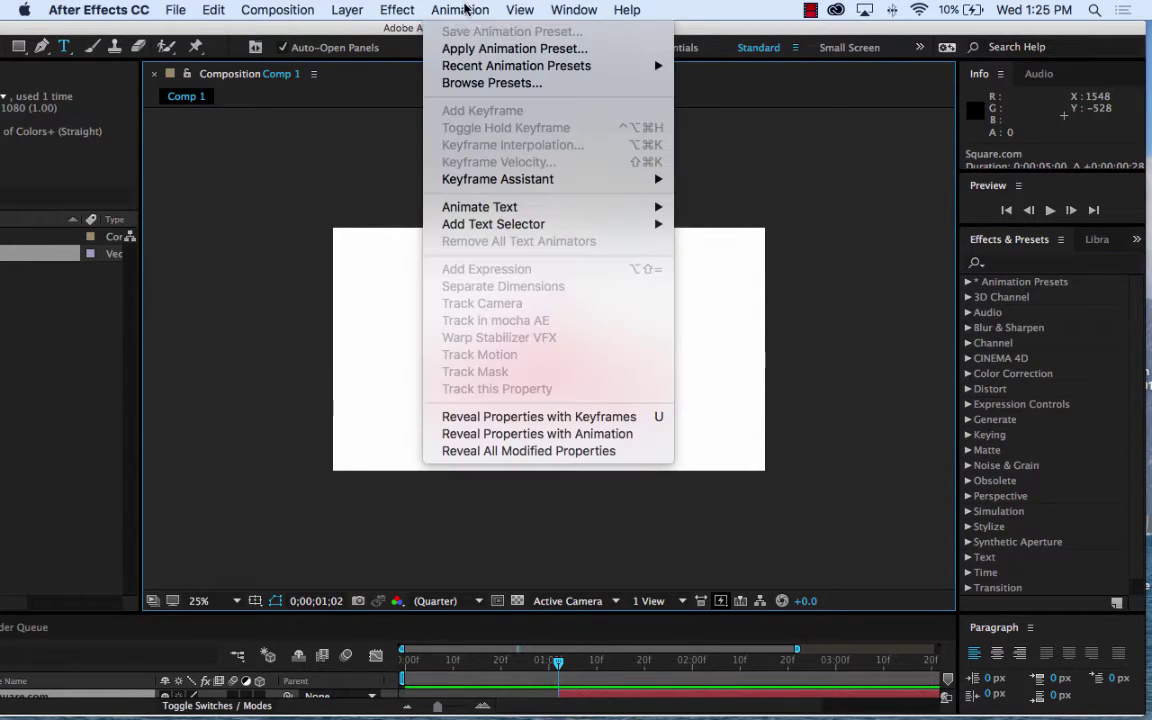
mouse_move(510, 213)
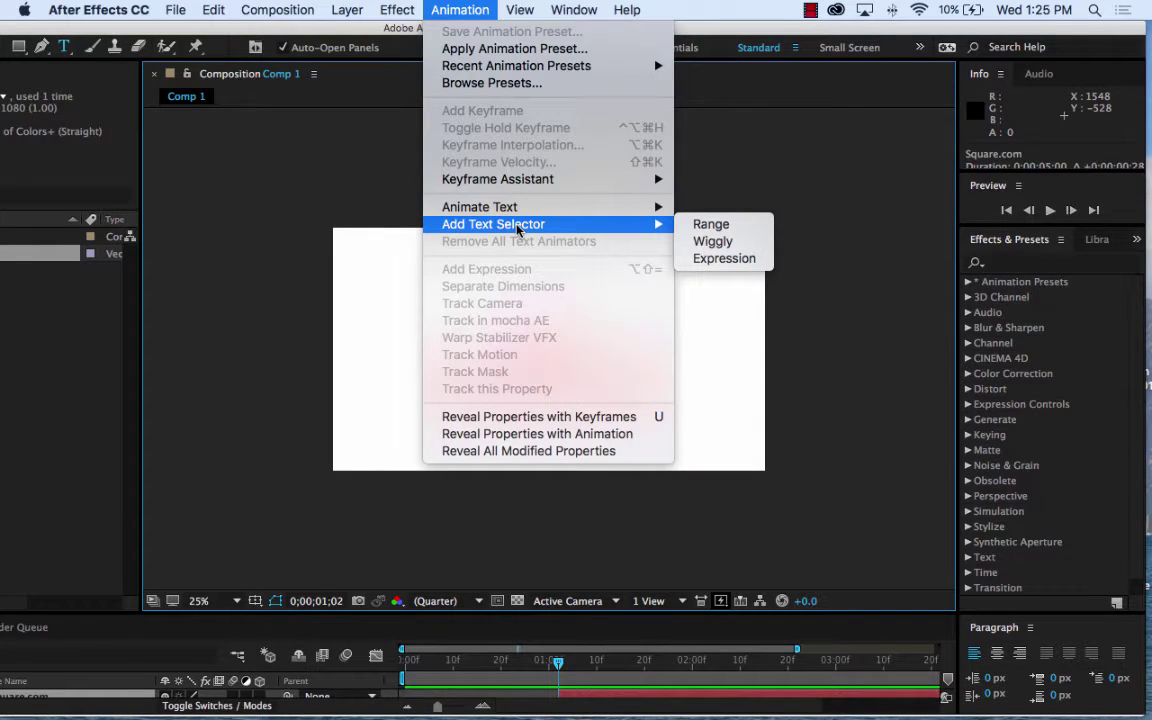
left_click(462, 10)
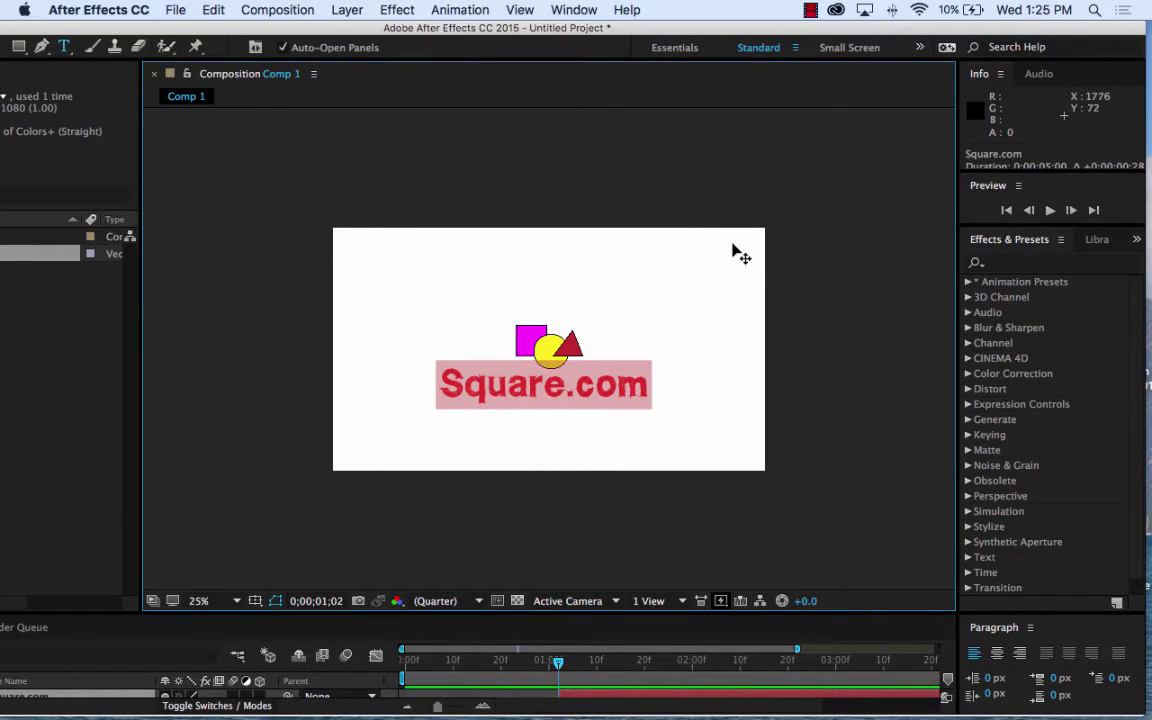
Expand Text > Animate In in Effects & Presets and browse its presets
left_click(810, 11)
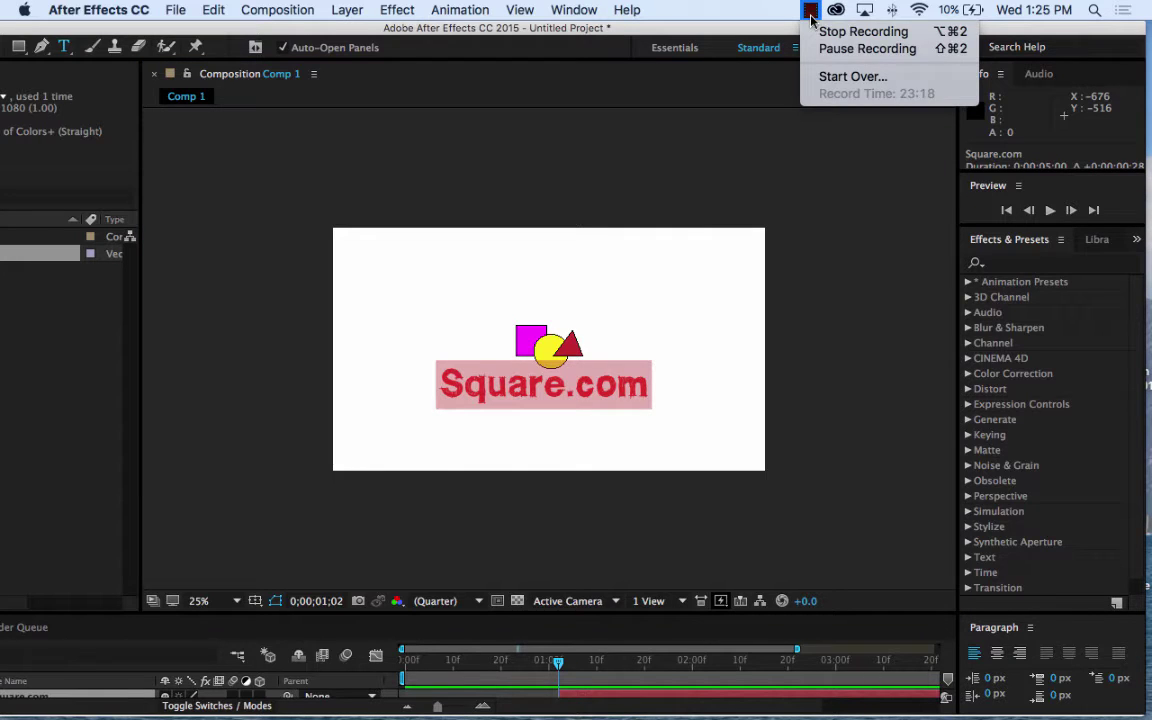
left_click(860, 48)
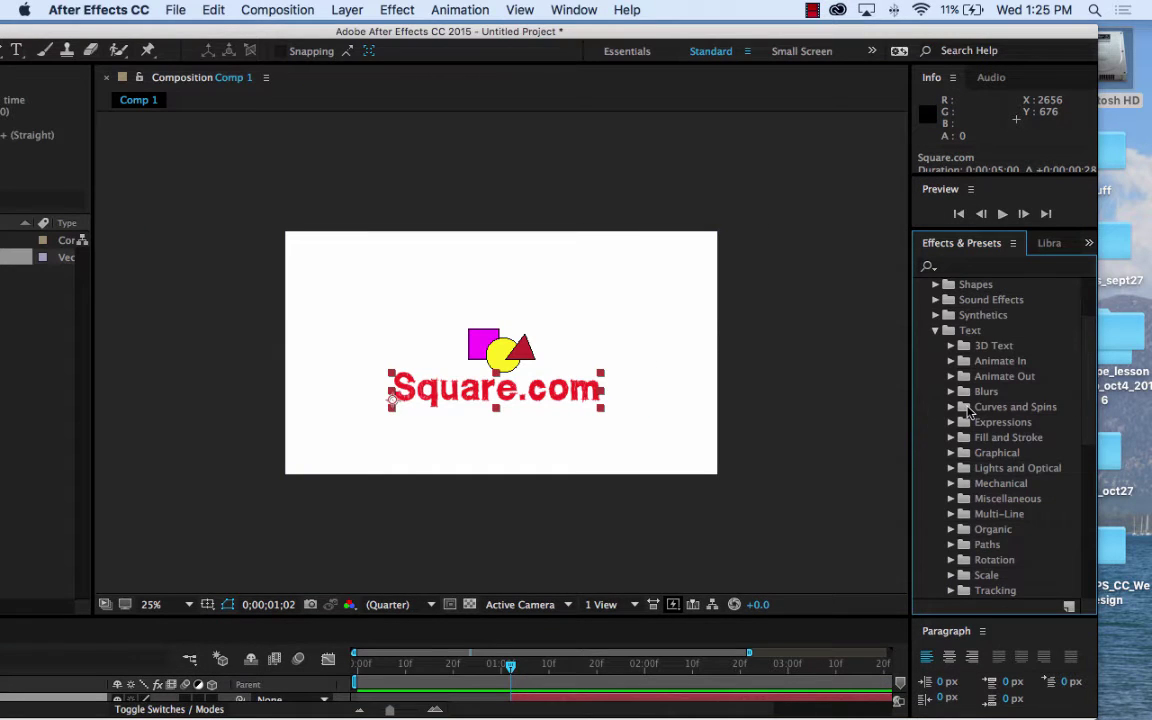
scroll(1088, 360, "down", 3)
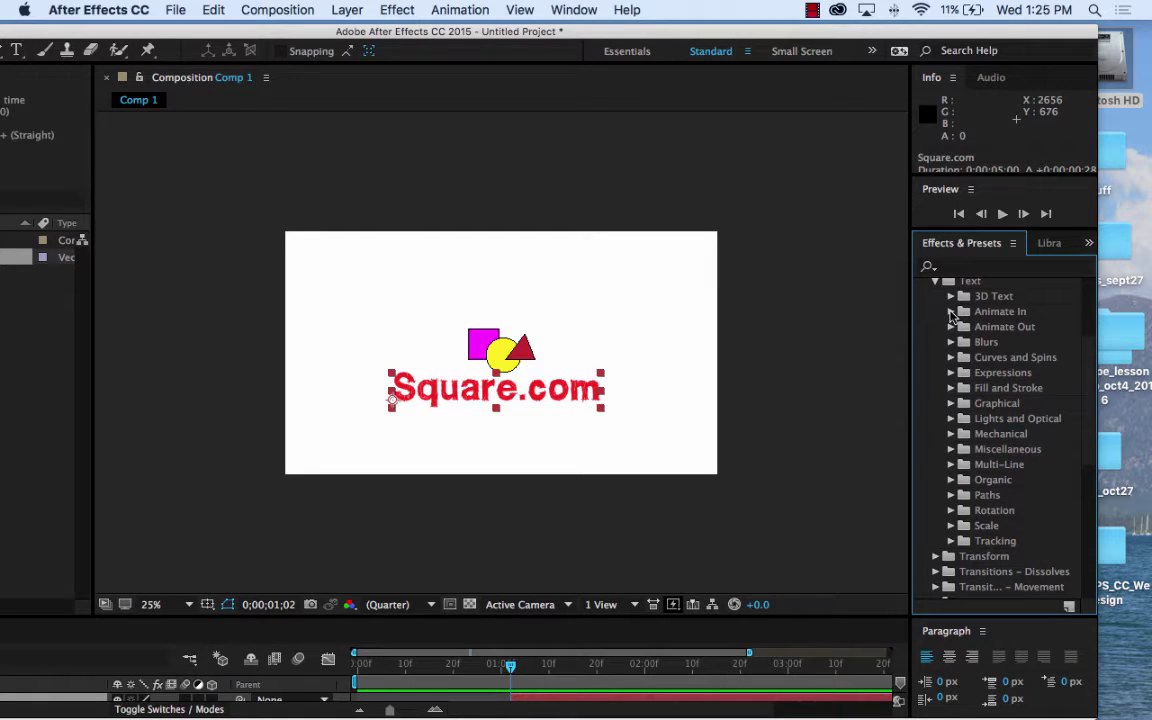
left_click(951, 313)
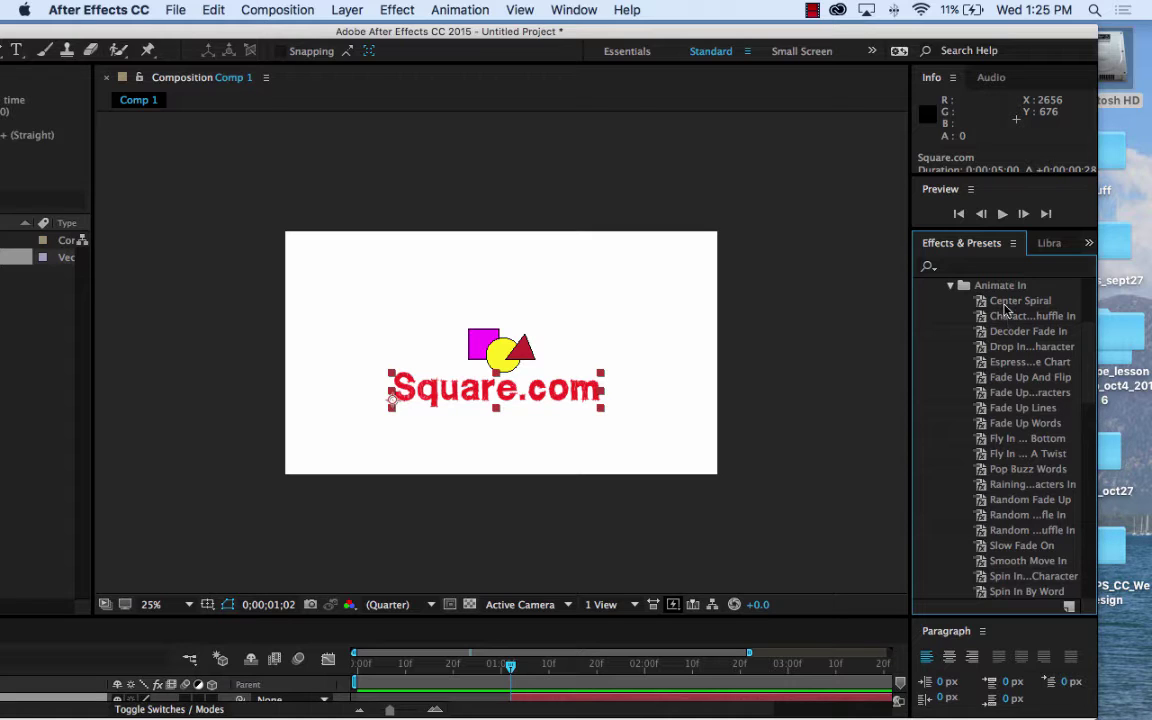
scroll(1010, 460, "down", 2)
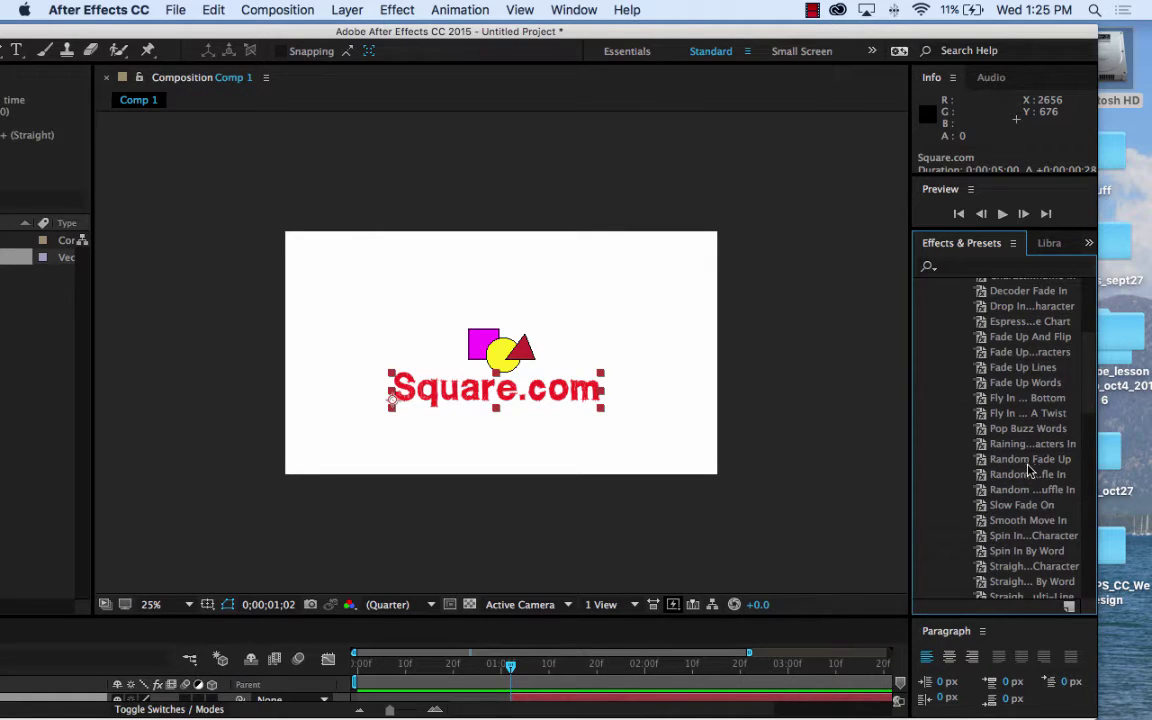
scroll(1024, 541, "down", 1)
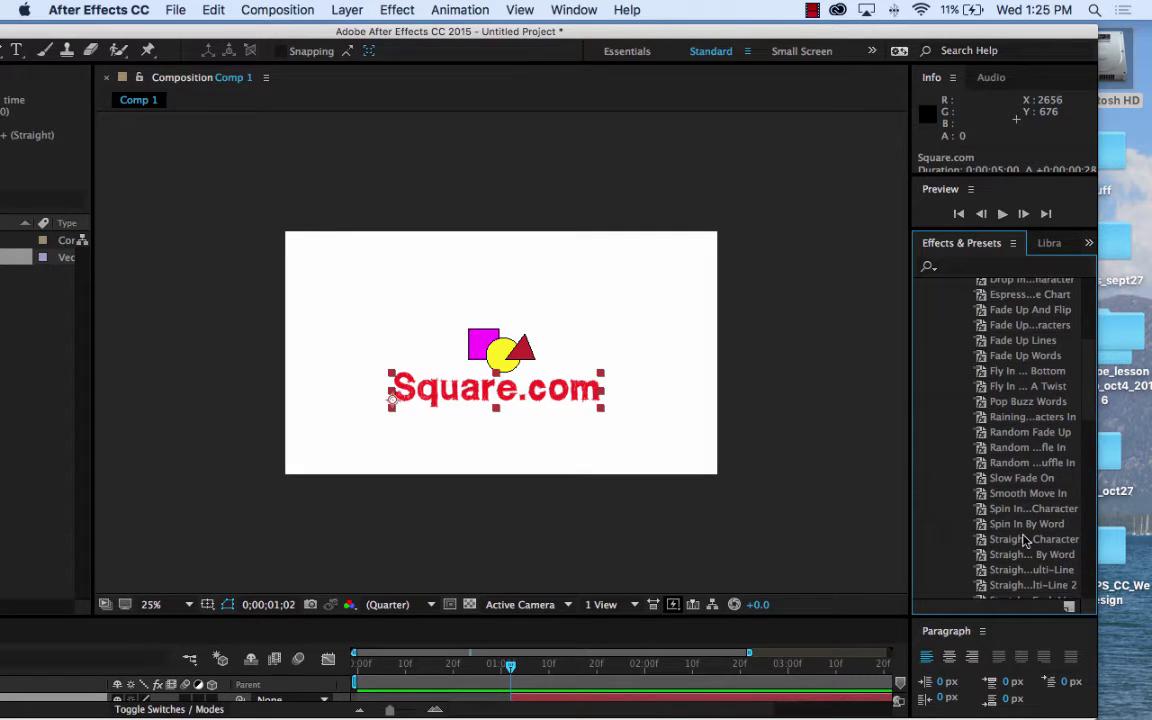
scroll(1028, 515, "down", 7)
scroll(1028, 510, "down", 10)
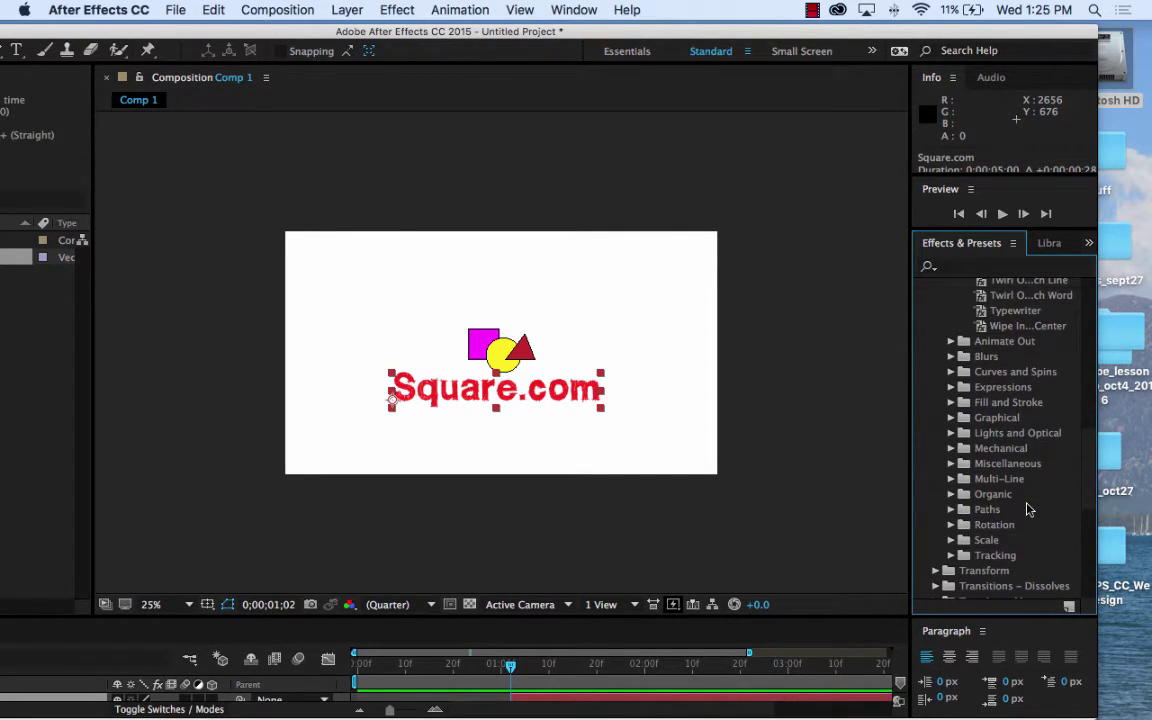
scroll(1028, 510, "up", 10)
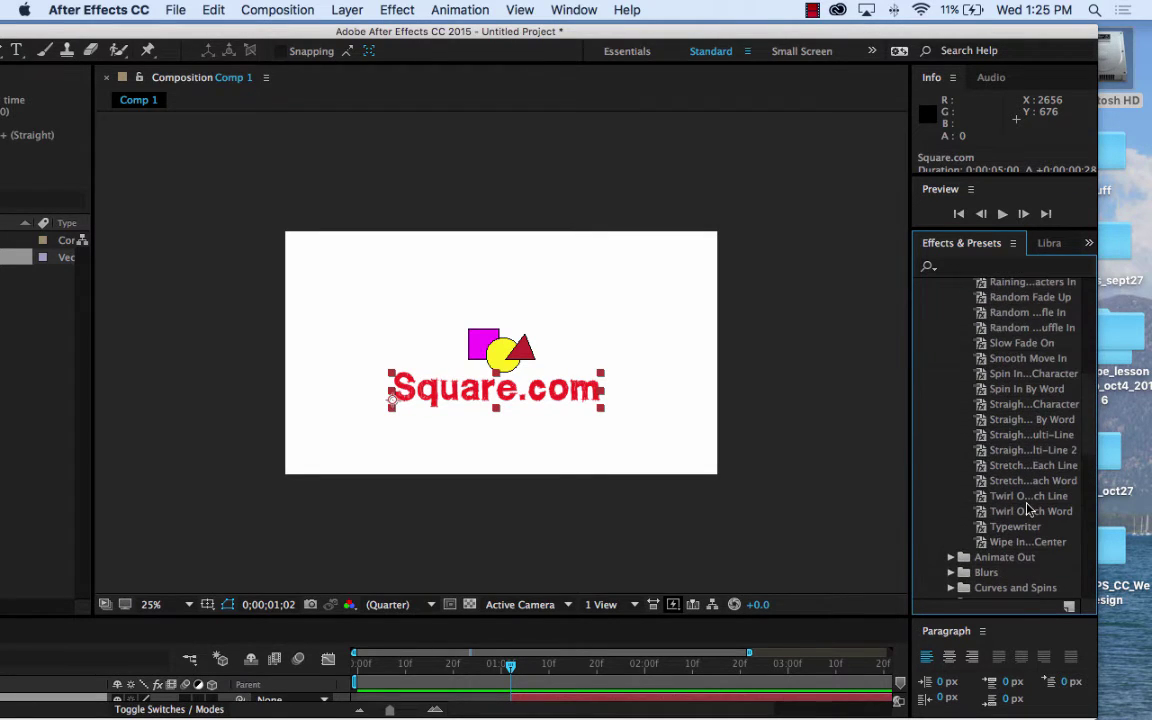
Apply Spin In By Character to Square.com and scrub to watch the letters spin in
left_click(1058, 374)
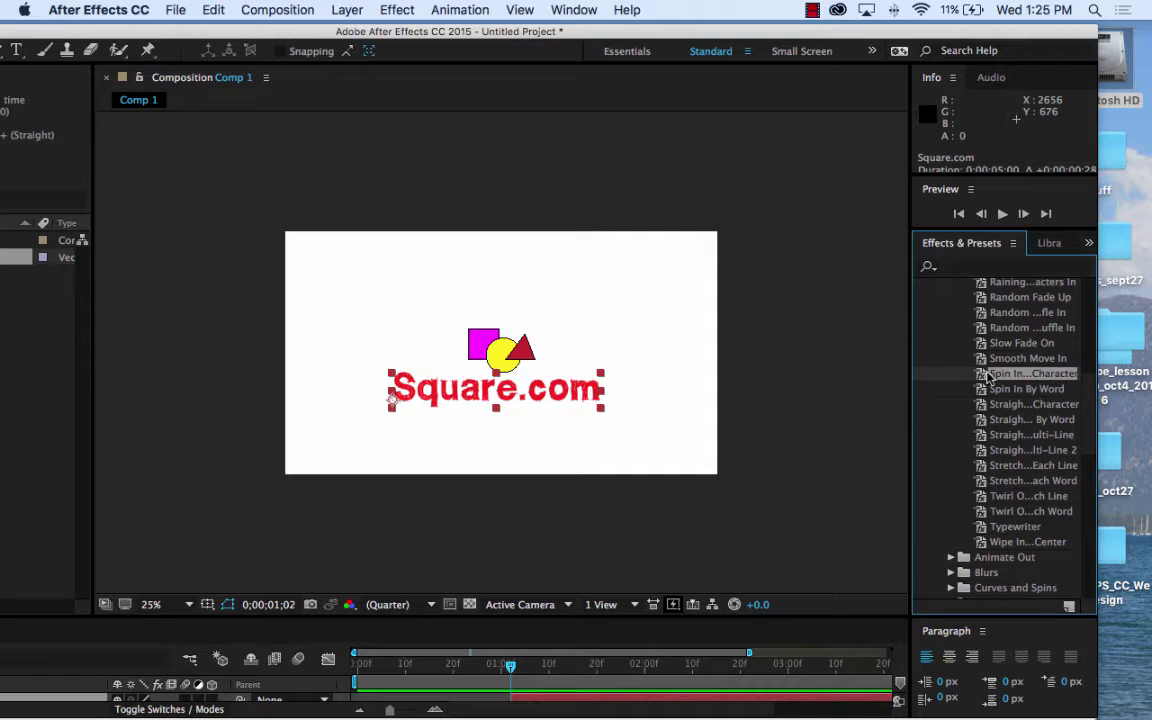
left_click_drag(983, 378, 585, 399)
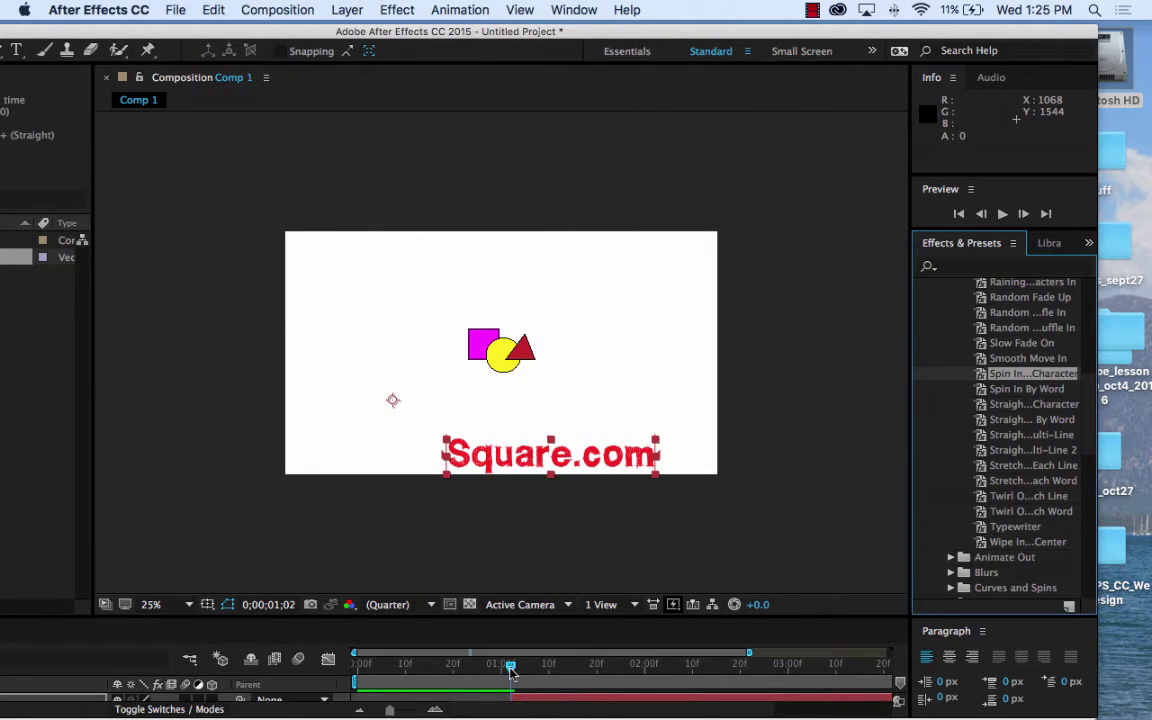
left_click_drag(510, 672, 817, 670)
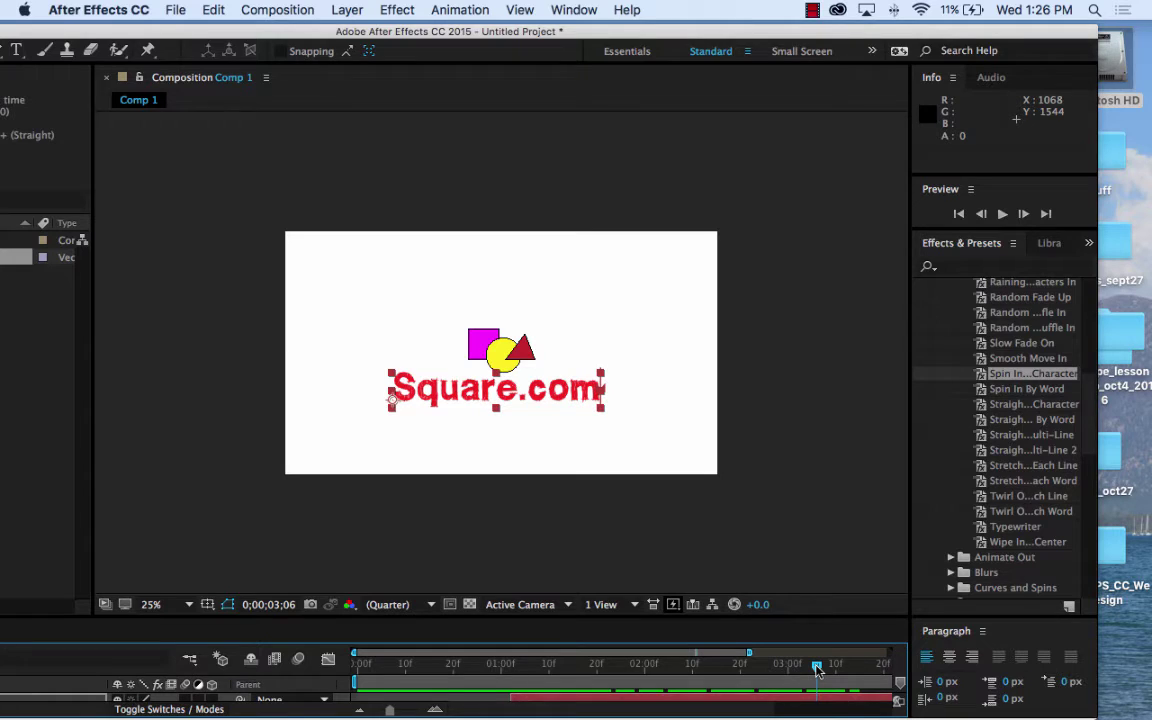
Undo Spin In By Character, apply Center Spiral to Square.com, and scrub to check it
left_click(207, 9)
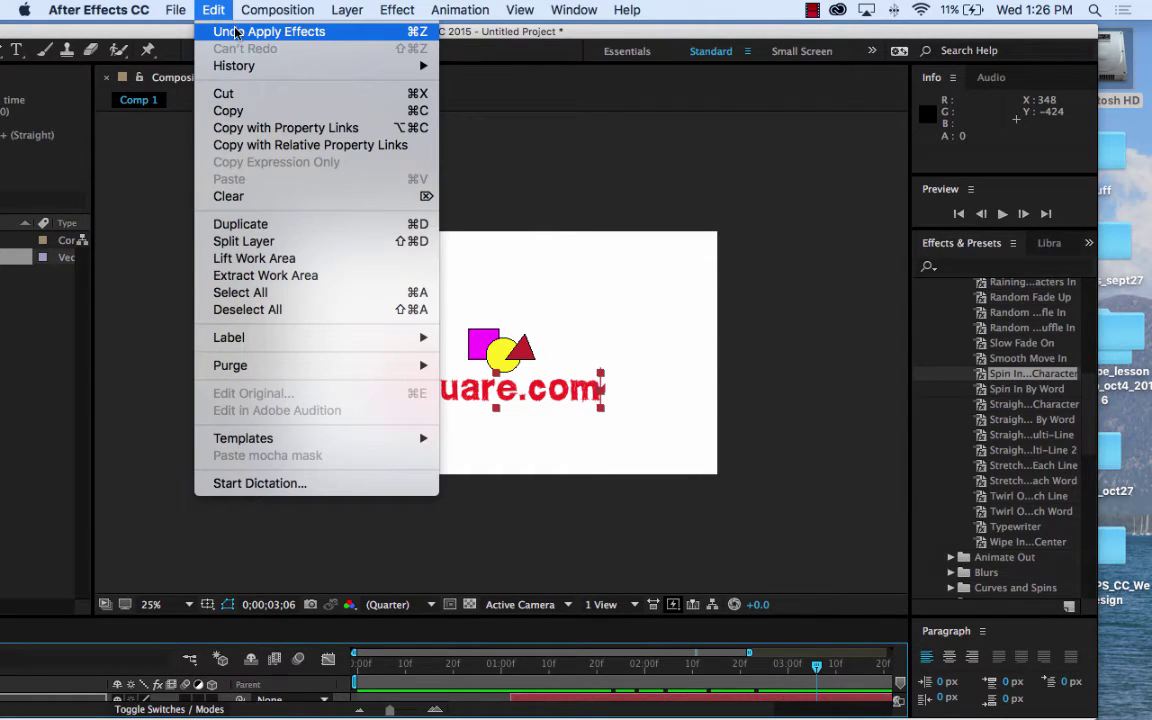
left_click(236, 33)
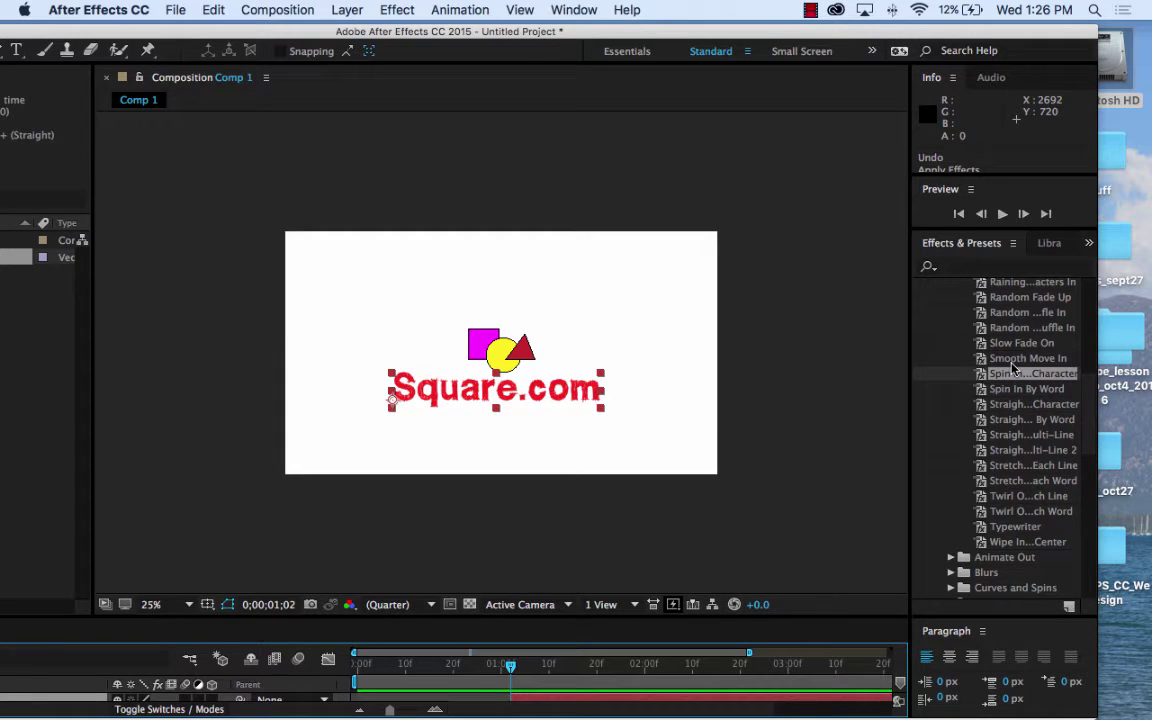
scroll(1013, 368, "up", 1)
scroll(1010, 368, "up", 5)
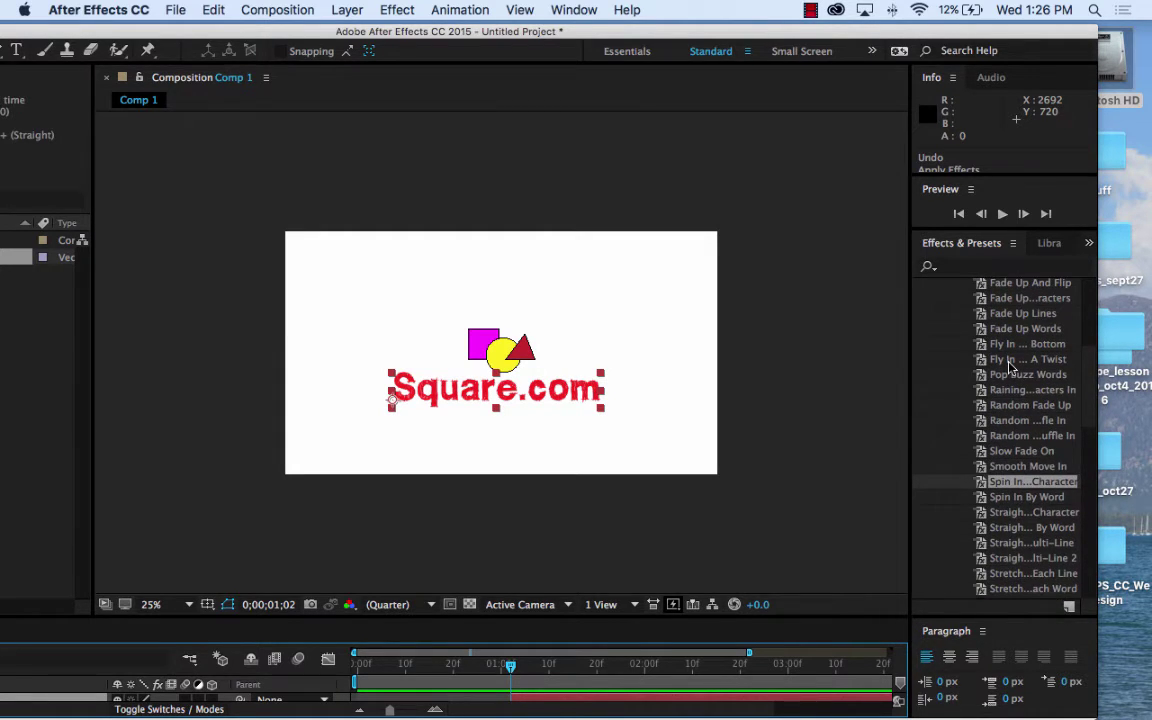
scroll(1011, 368, "up", 2)
scroll(1010, 368, "up", 2)
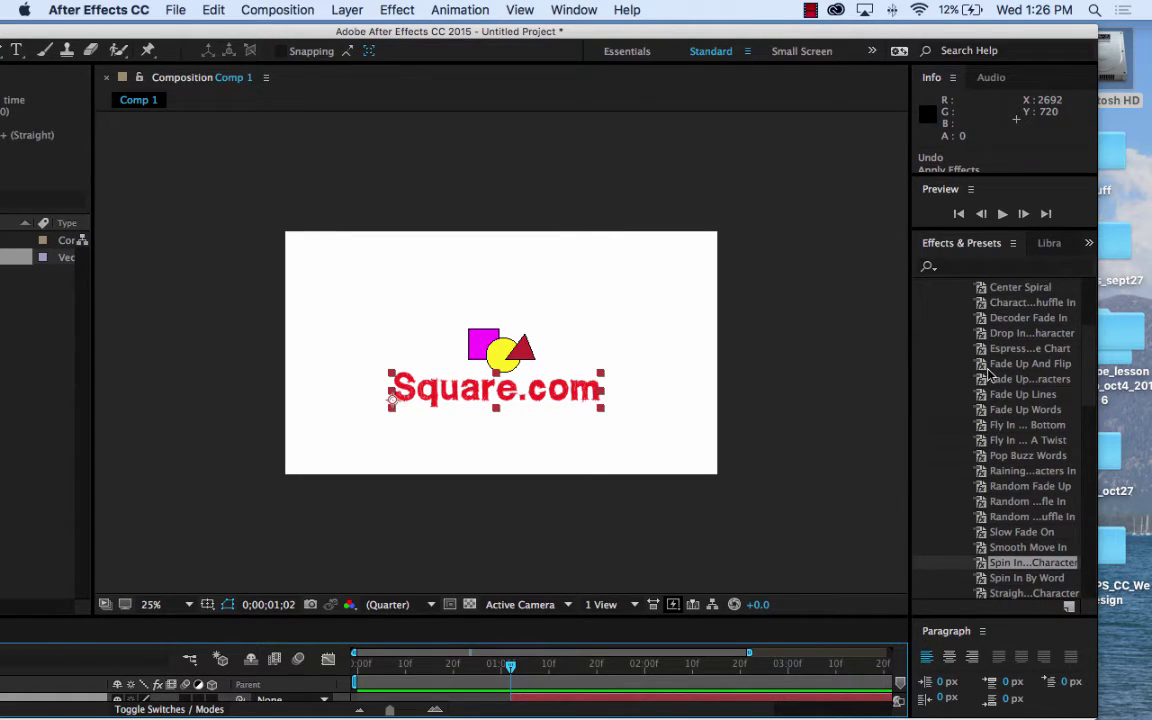
scroll(990, 373, "up", 2)
scroll(996, 376, "down", 2)
left_click_drag(983, 293, 553, 399)
left_click_drag(512, 675, 192, 652)
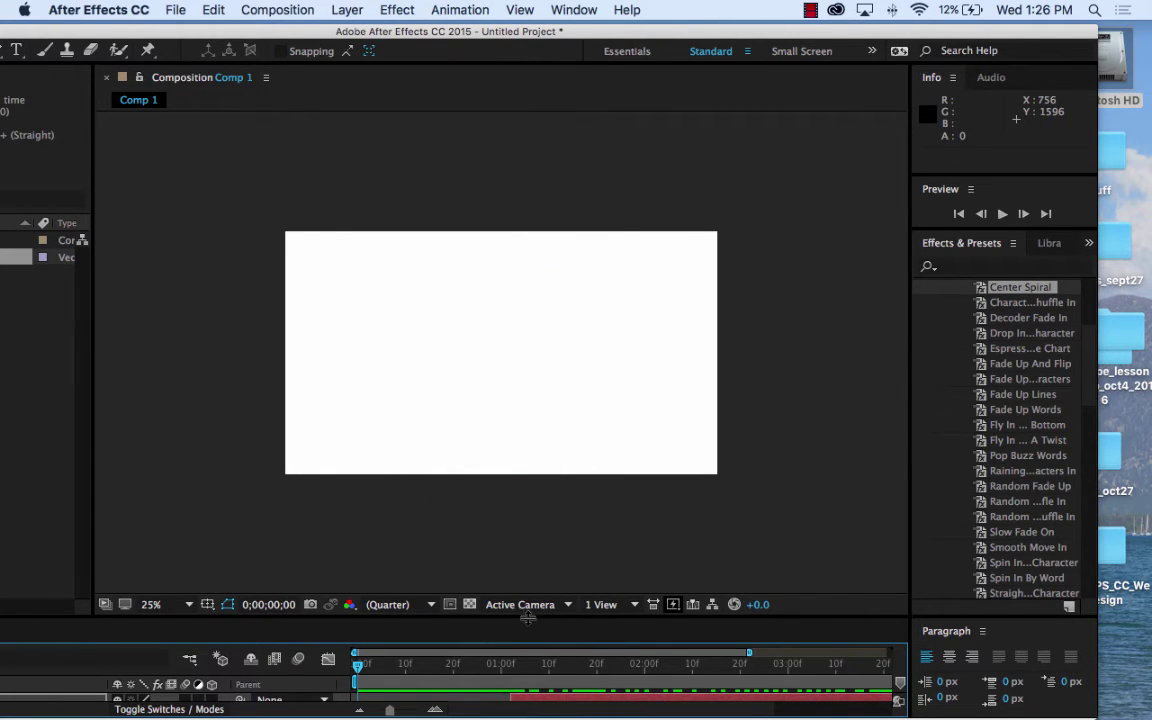
Set the viewer to 50%, play Comp 1's current preview of the spinning logo and Square.com letters, then stop
left_click(186, 606)
left_click(186, 579)
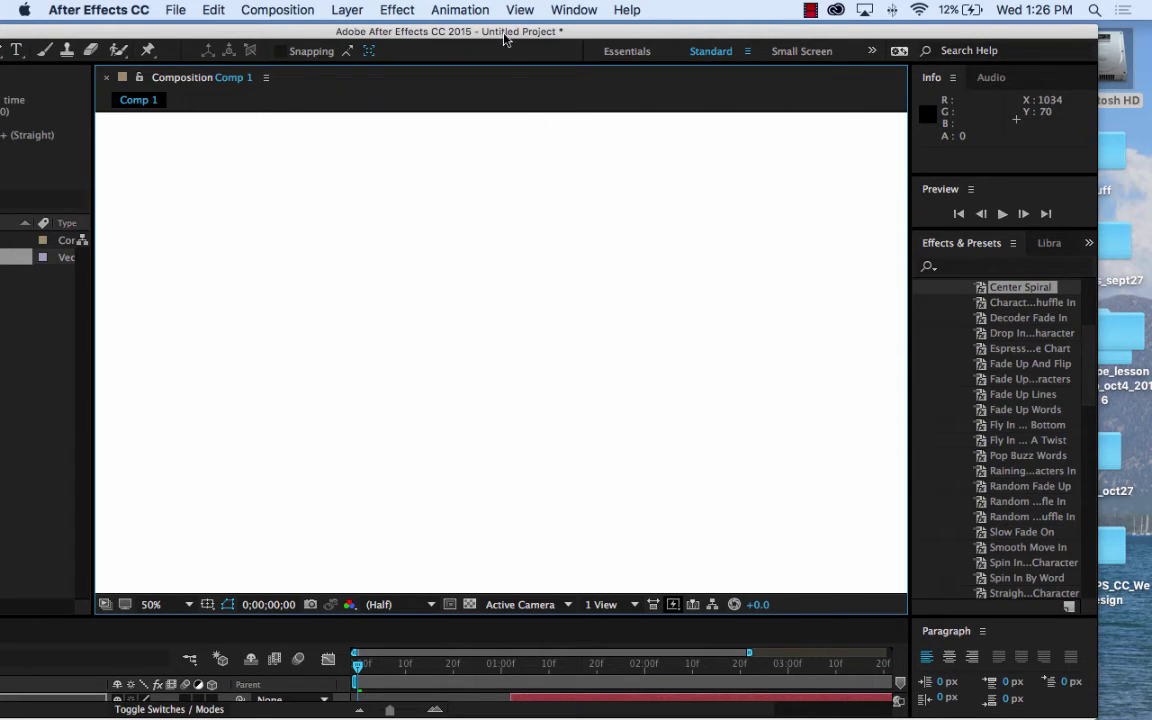
left_click(474, 7)
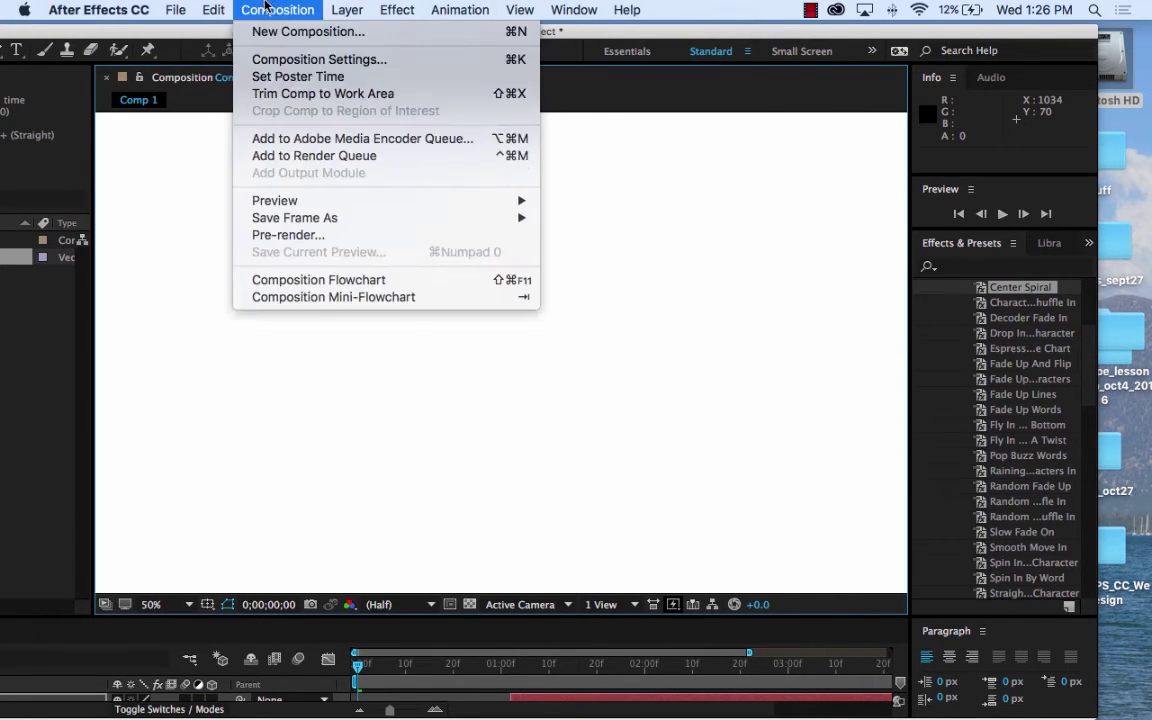
mouse_move(228, 6)
mouse_move(290, 198)
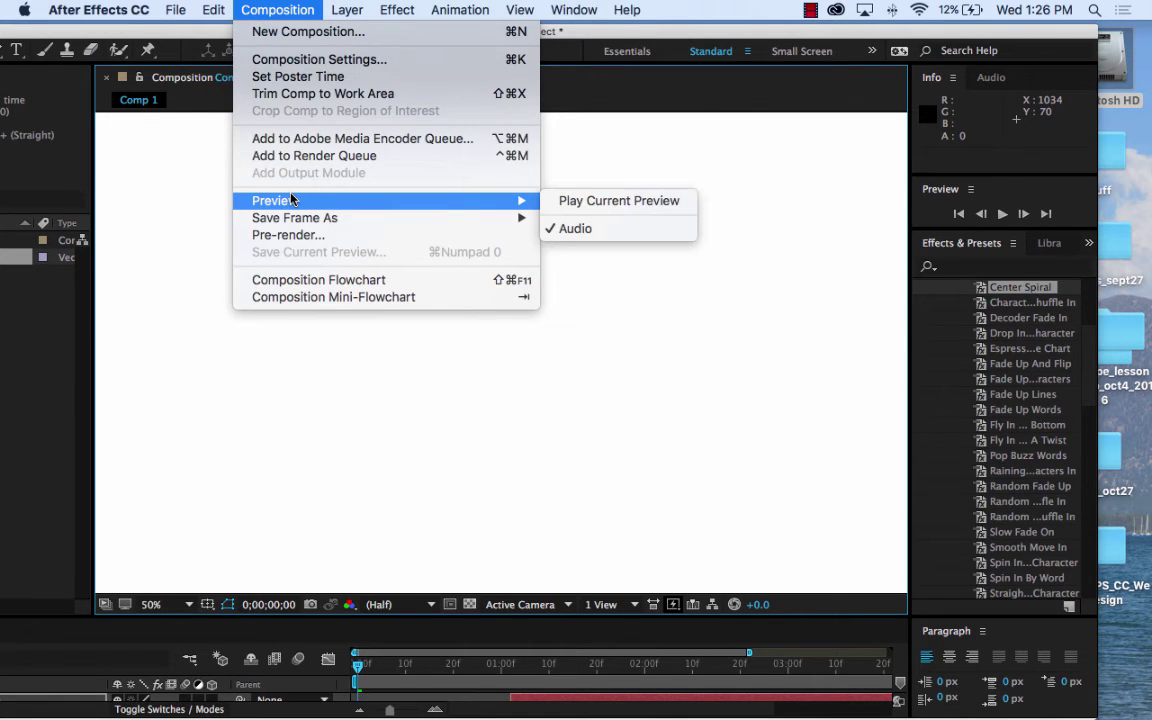
left_click(594, 202)
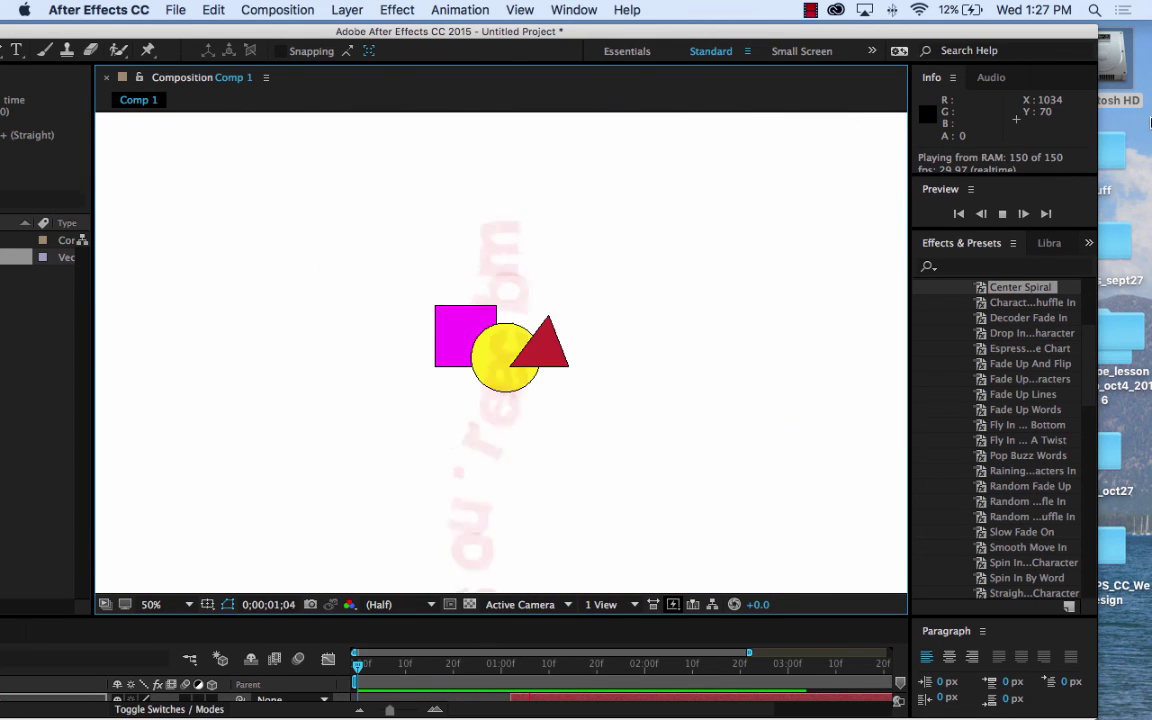
key("space")
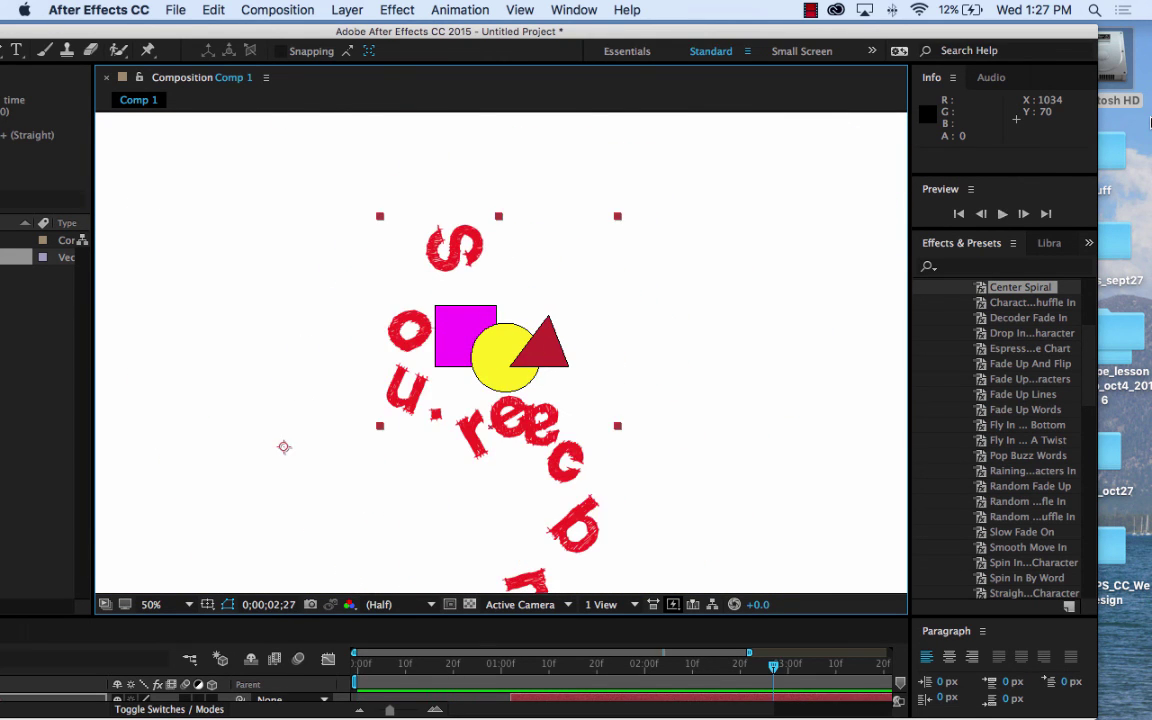